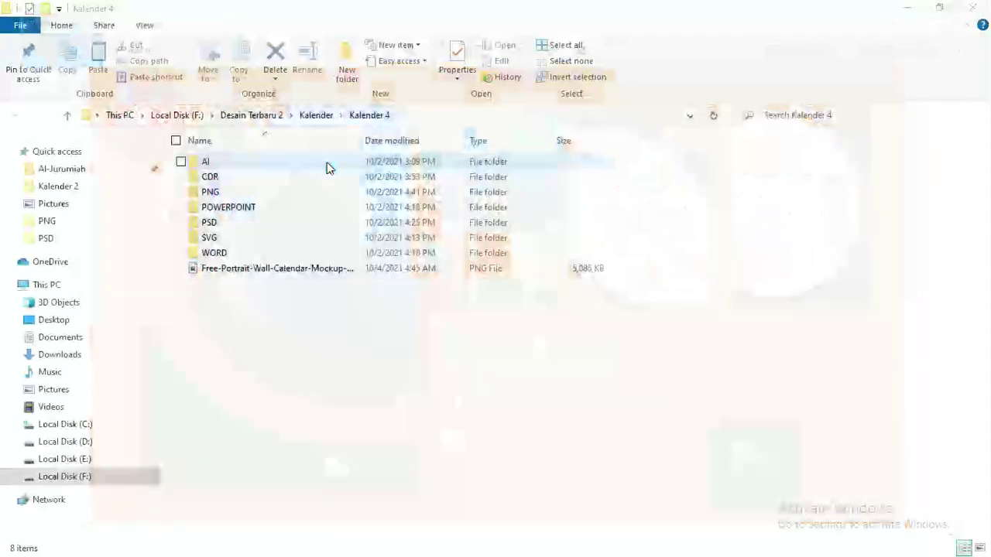
- Open Kalender 4 CDR.cdr from the CDR folder in CorelDRAW
double_click(209, 177)
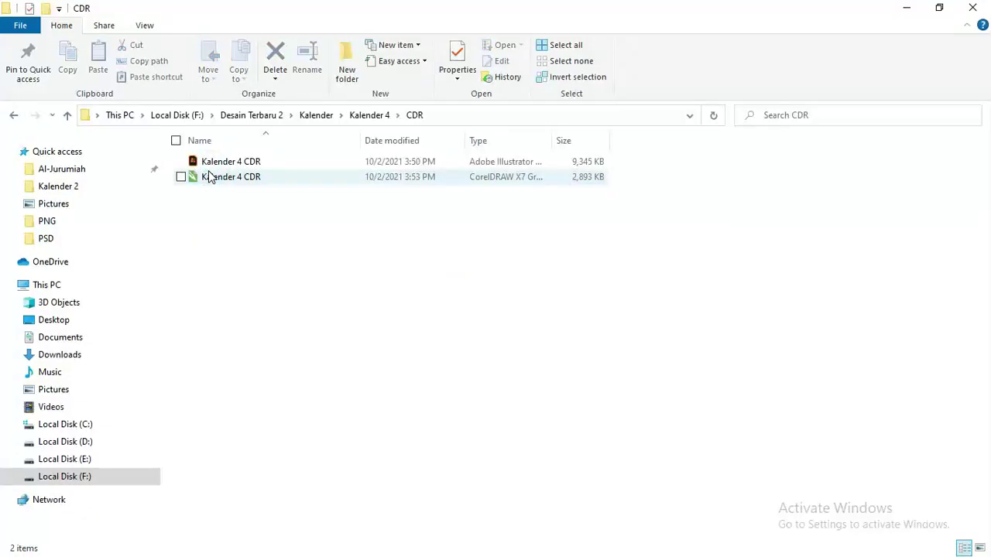
left_click(210, 178)
right_click(209, 177)
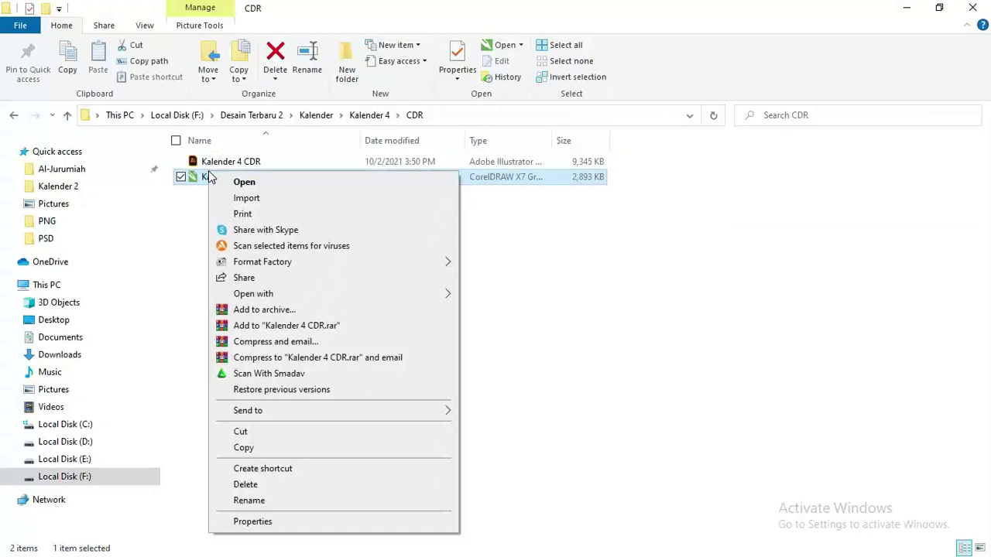
left_click(233, 184)
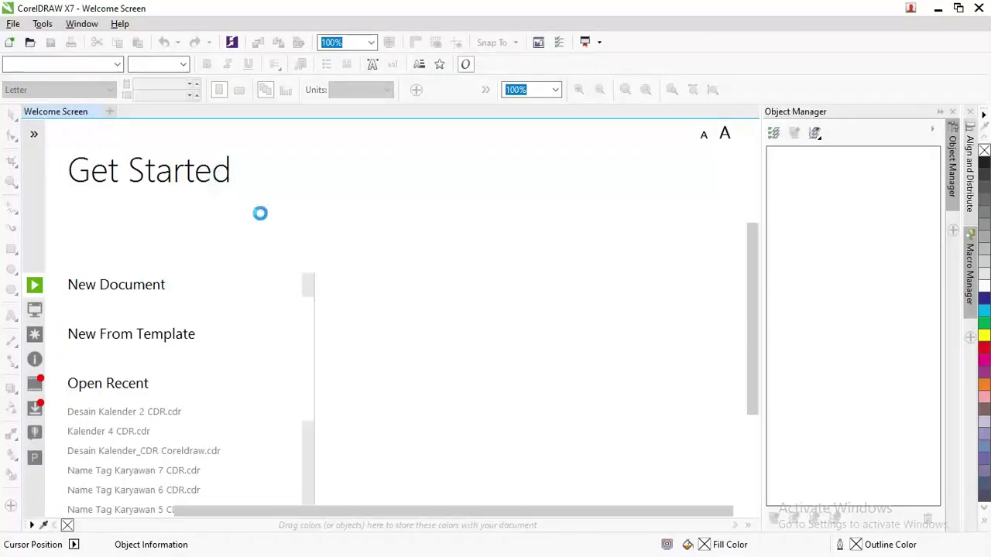
- Open all four Kalender 4 PSD files in Photoshop, then return to CorelDRAW
left_click(369, 116)
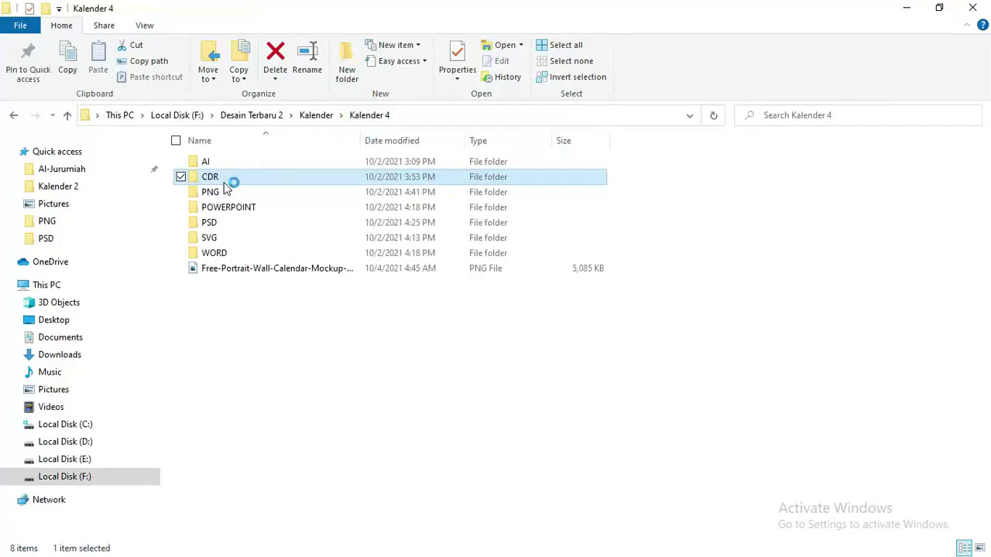
double_click(215, 223)
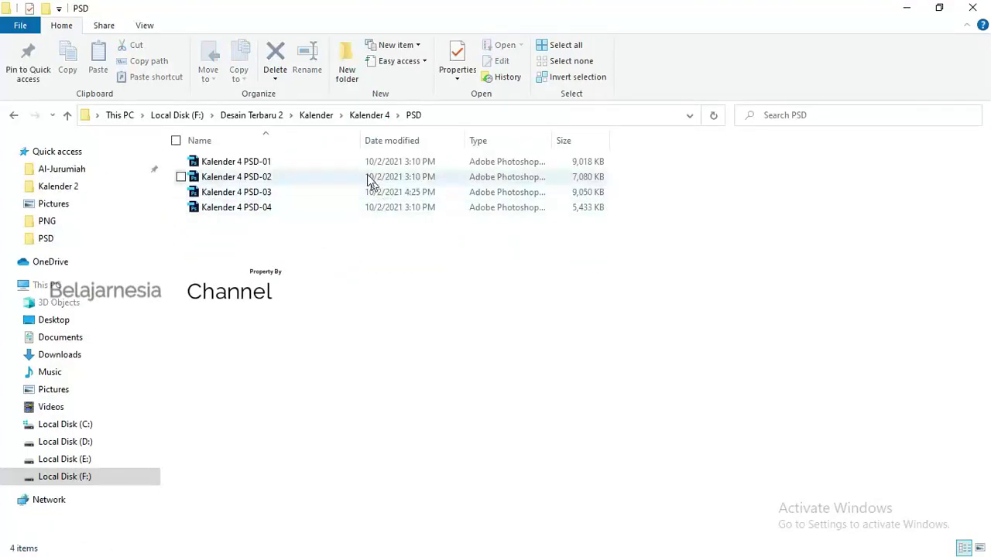
double_click(359, 140)
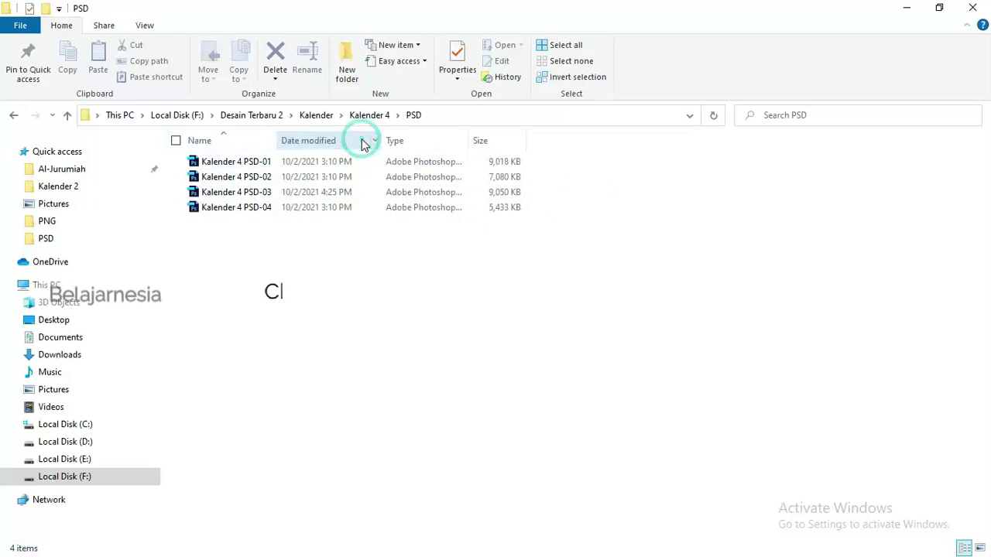
left_click_drag(251, 264, 227, 160)
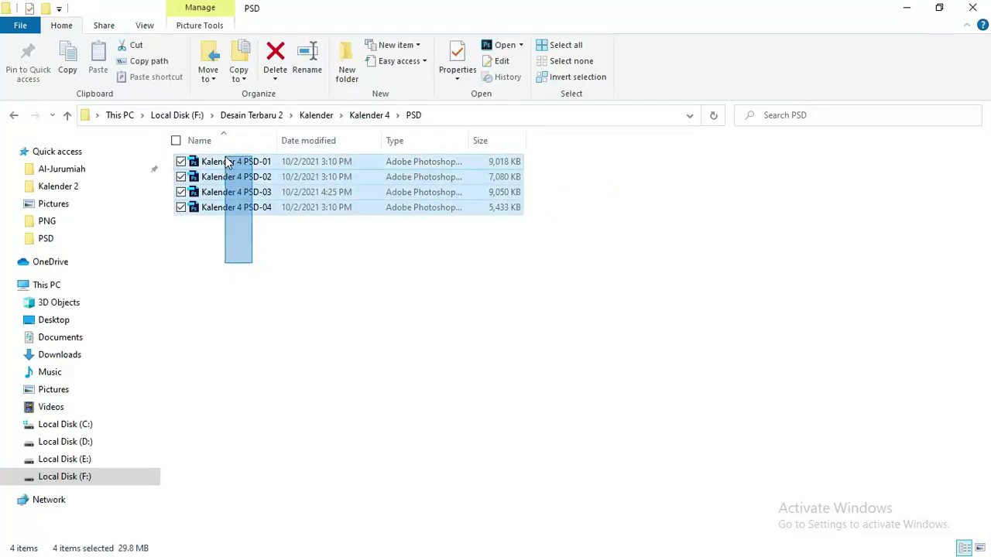
right_click(227, 161)
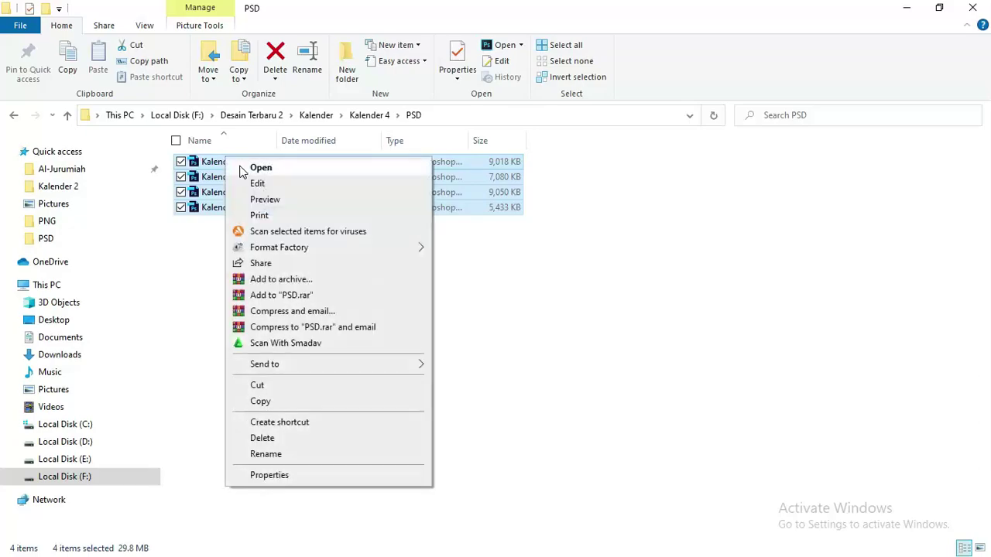
left_click(240, 165)
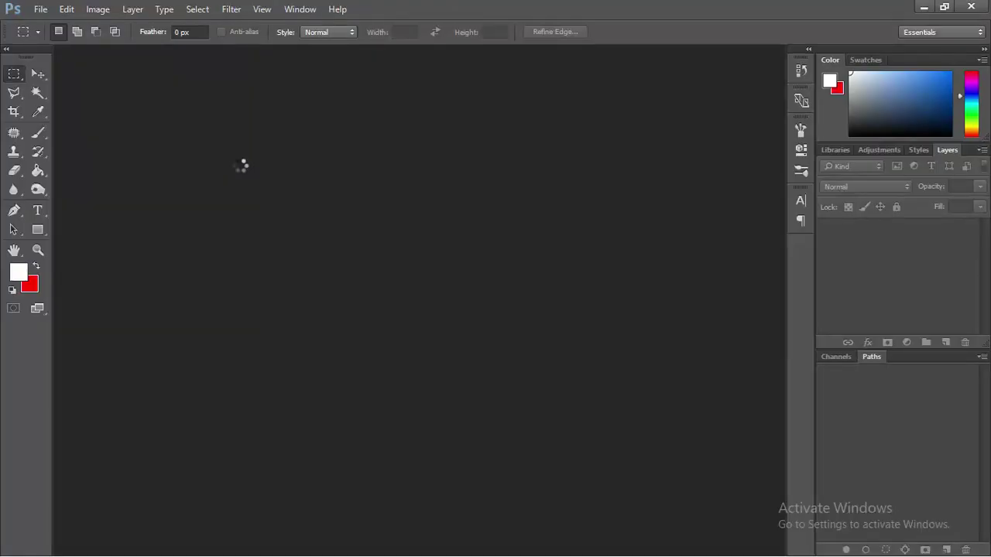
key("alt+Tab")
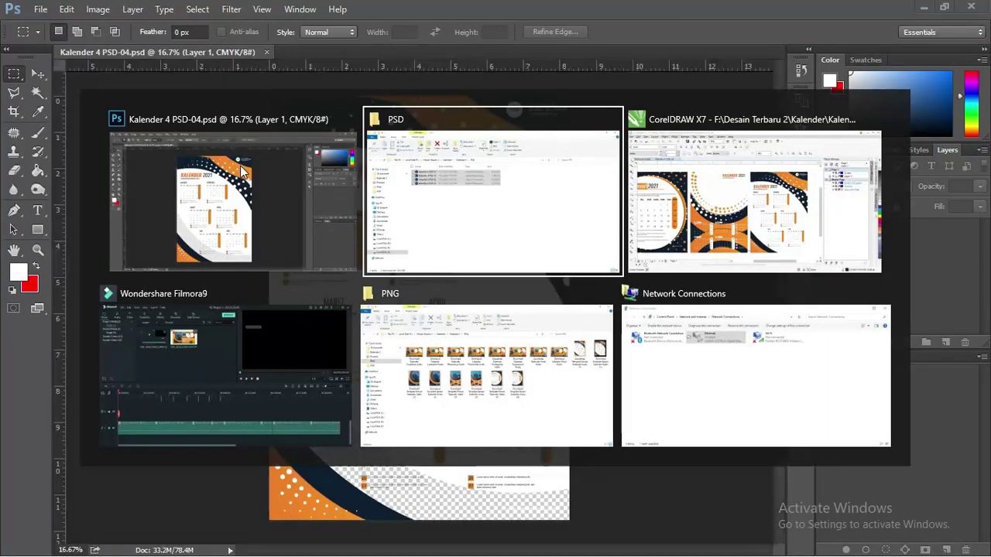
key("alt+Tab")
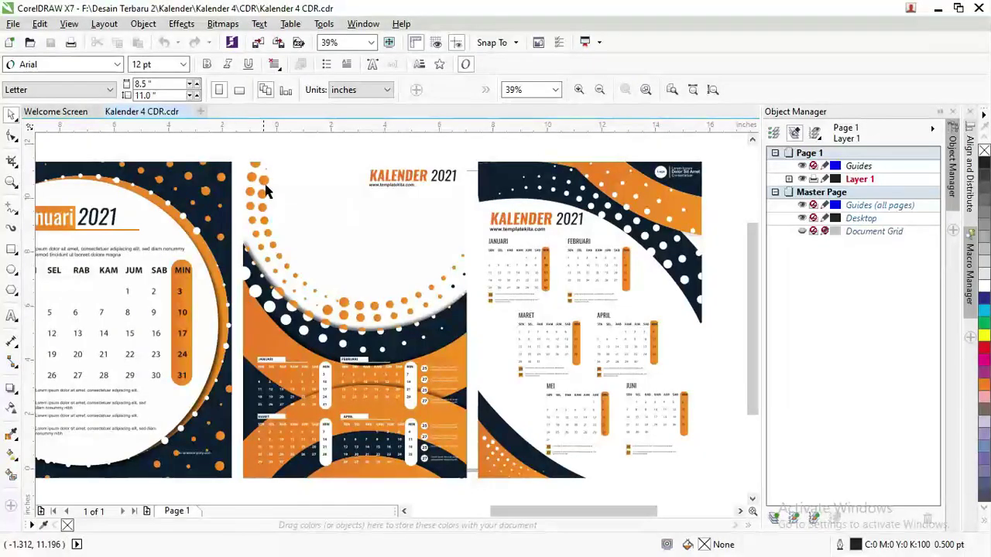
scroll(401, 245, "down", 4)
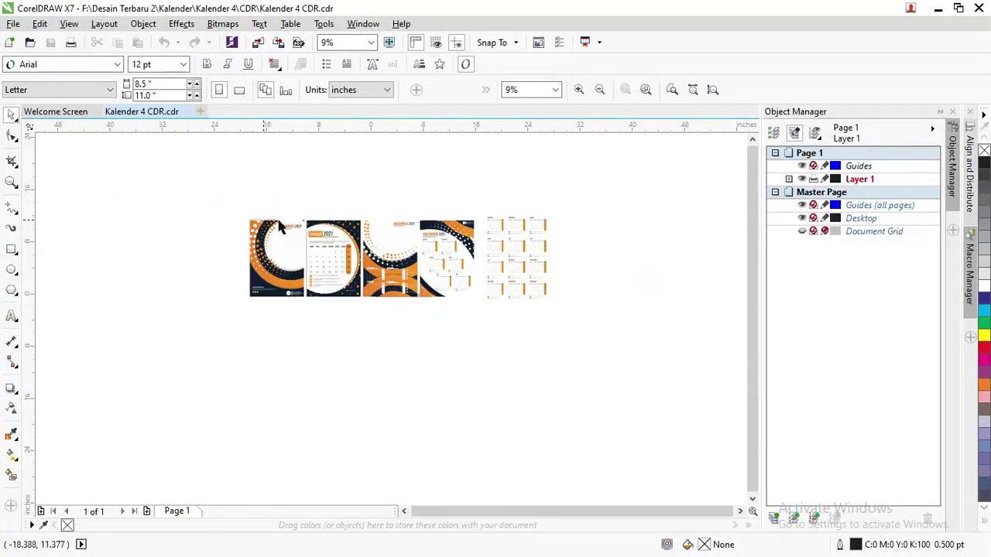
scroll(312, 228, "up", 2)
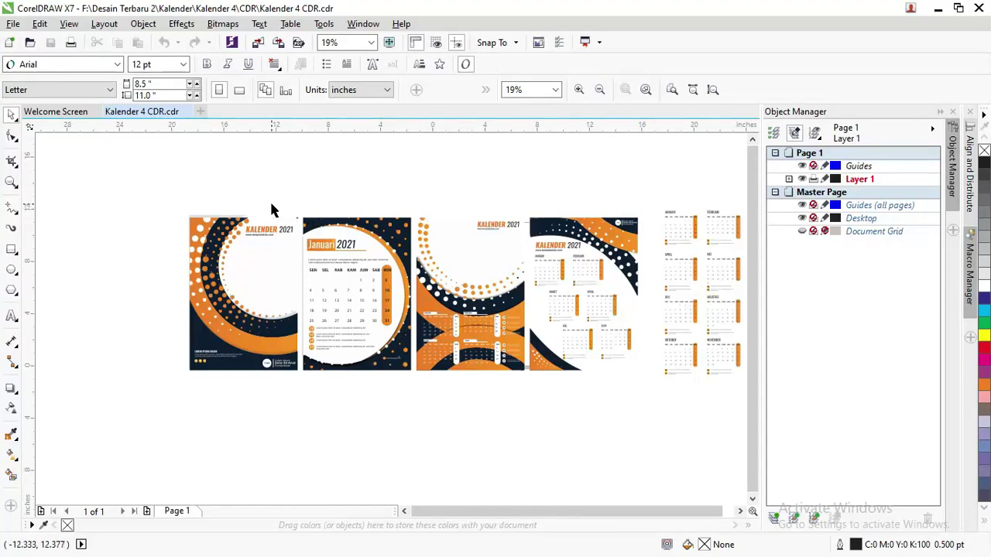
scroll(272, 210, "down", 2)
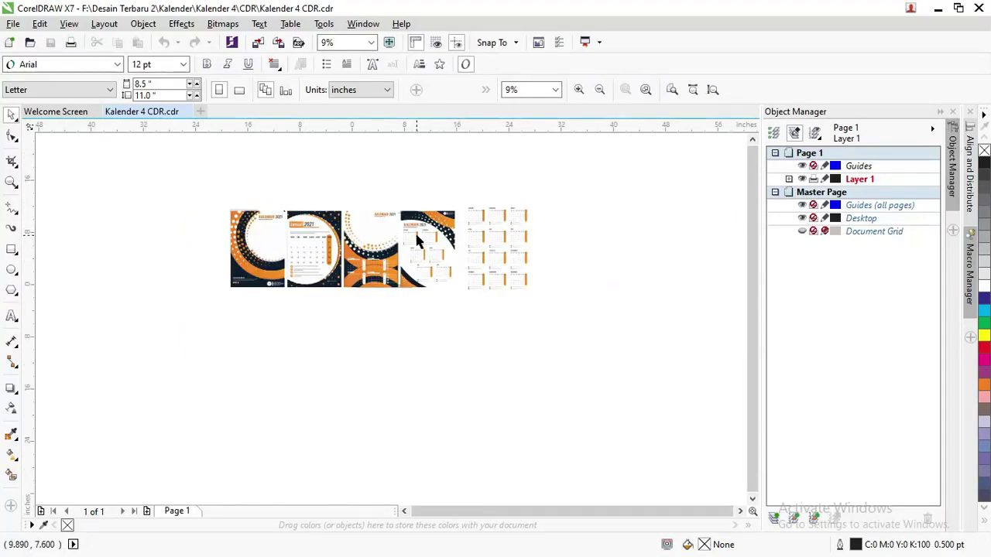
key("z")
left_click_drag(453, 195, 577, 311)
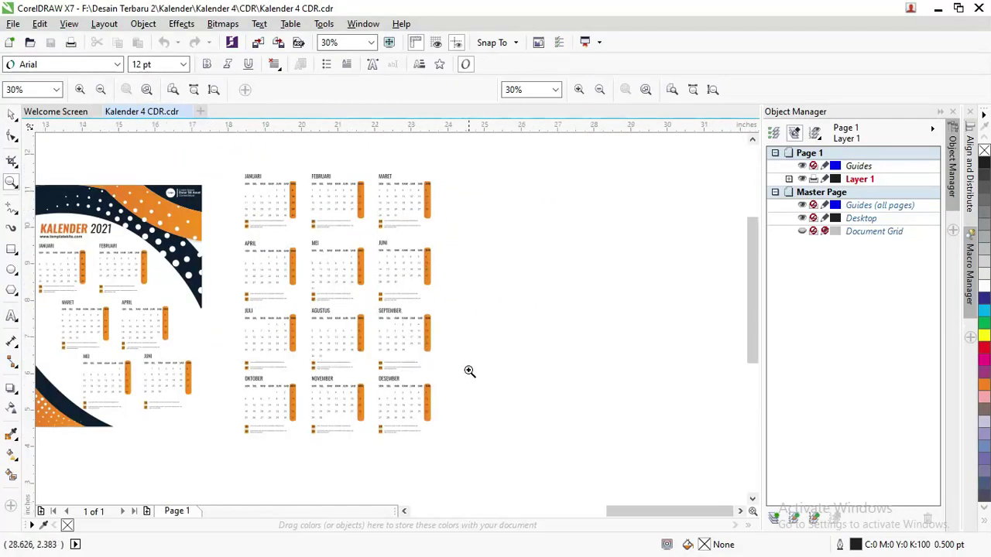
scroll(469, 372, "up", 2)
left_click(403, 235)
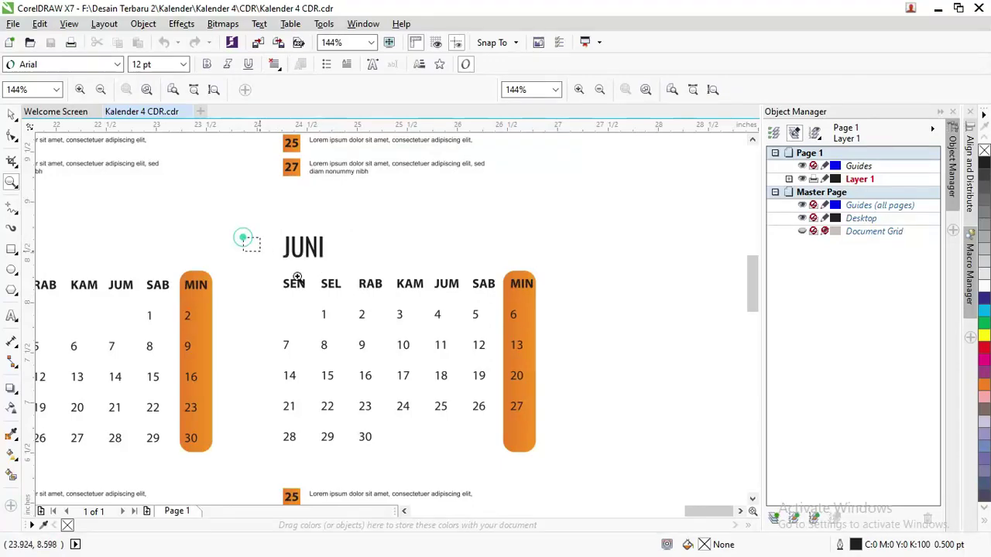
left_click(244, 238)
left_click(12, 113)
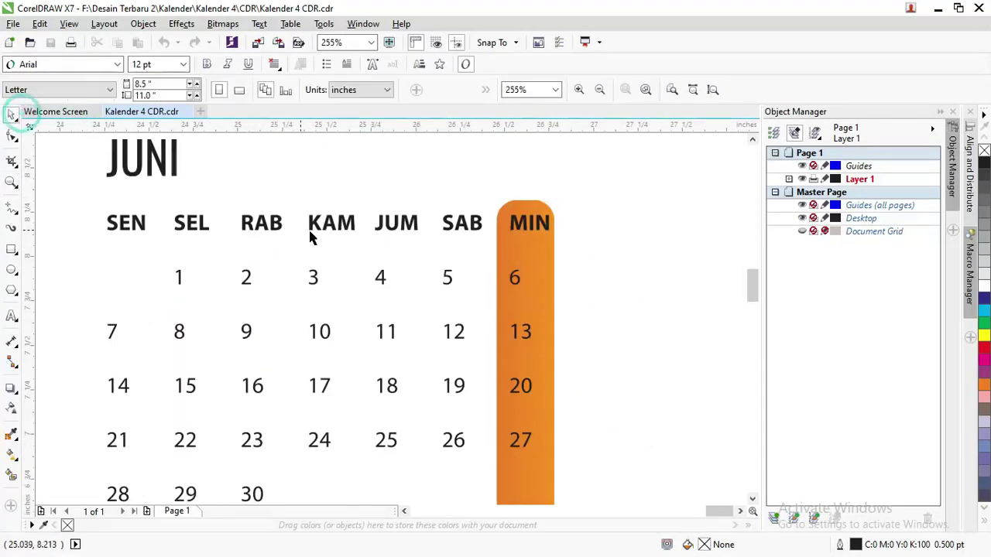
left_click(261, 216)
scroll(285, 241, "down", 3)
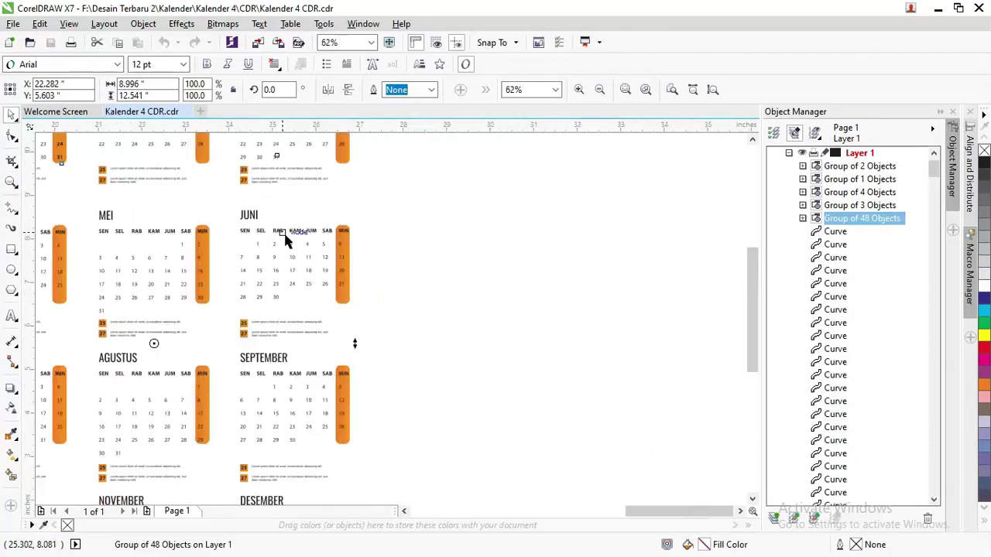
scroll(283, 232, "down", 1)
scroll(283, 232, "down", 1)
scroll(283, 232, "down", 1)
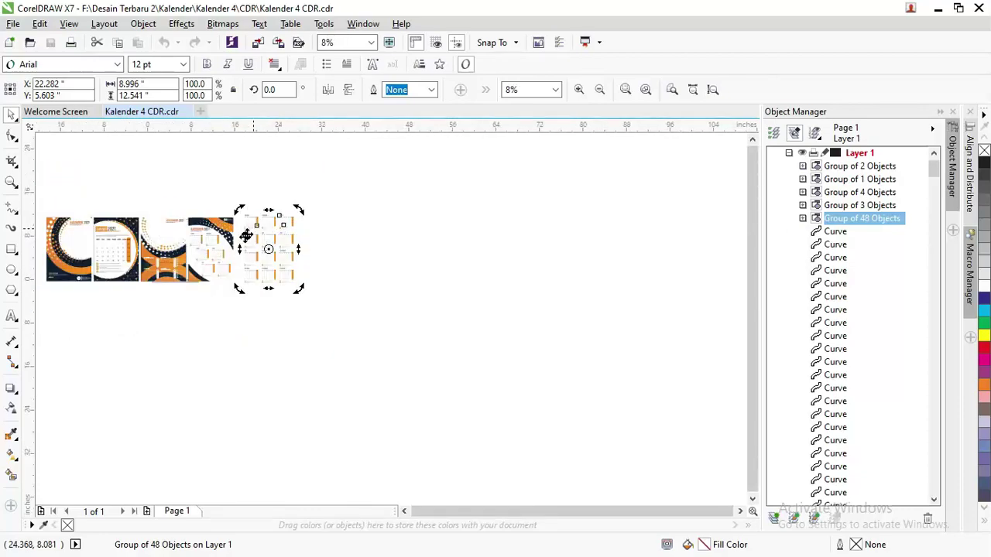
key("z")
left_click_drag(241, 297, 63, 199)
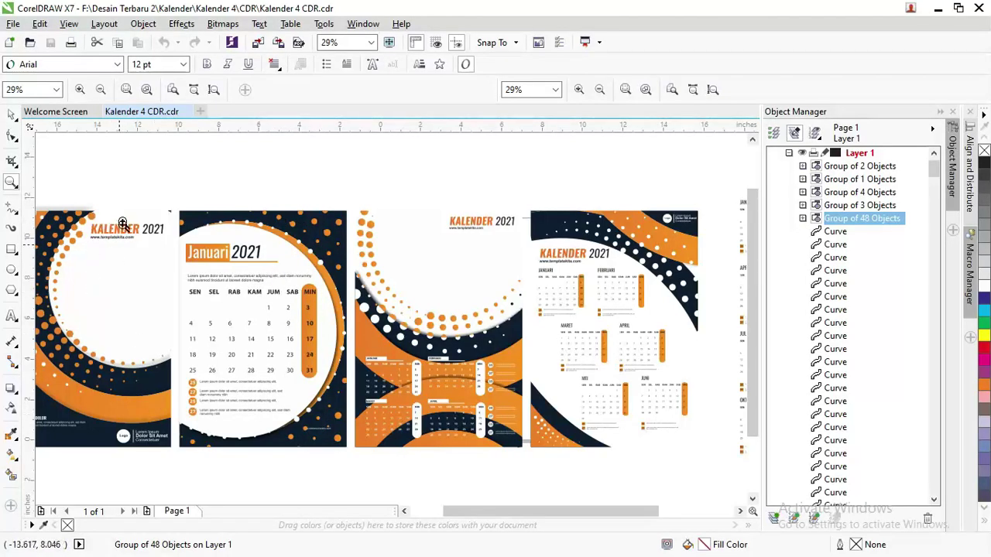
mouse_move(457, 511)
left_mouse_down()
mouse_move(436, 511)
mouse_move(475, 511)
left_mouse_up()
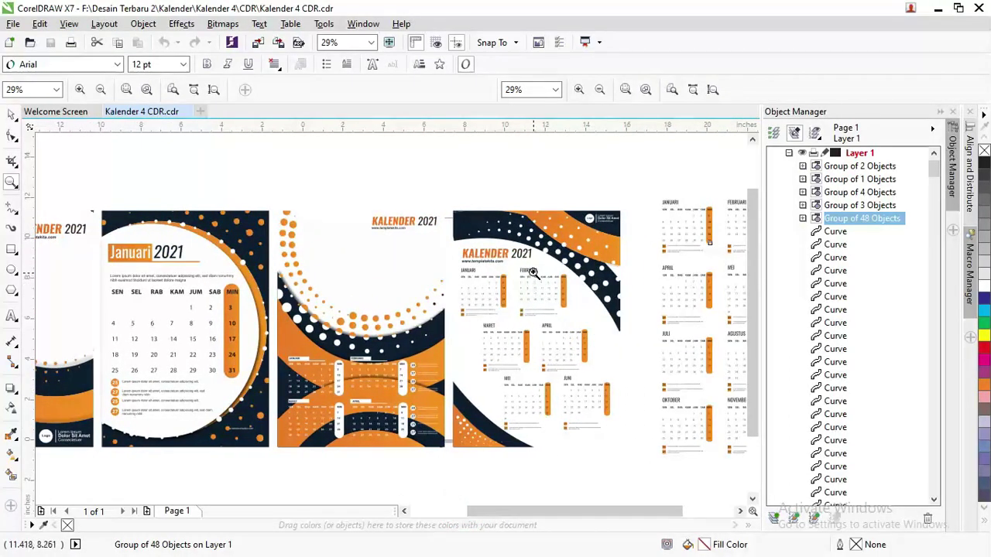
left_click_drag(581, 511, 596, 511)
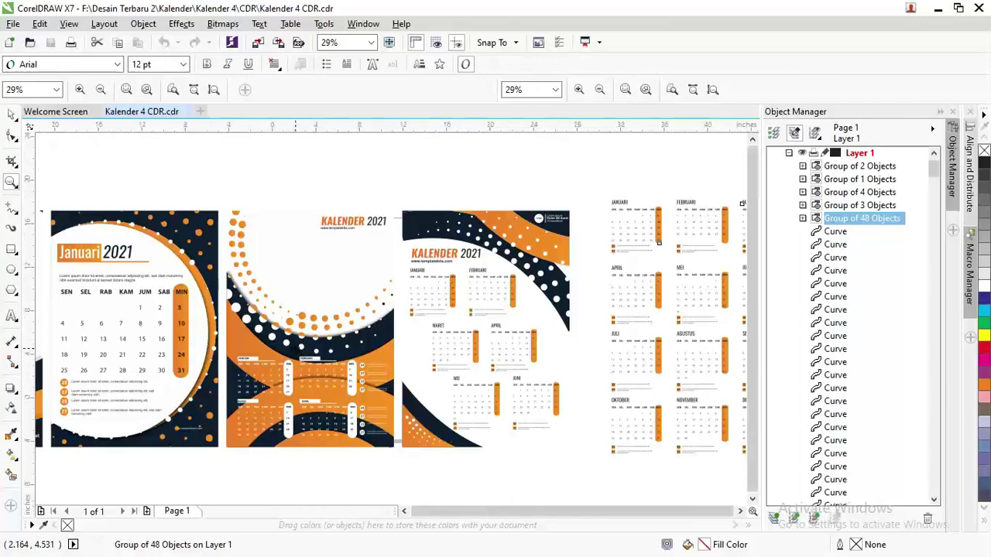
right_click(292, 353)
left_click(167, 308)
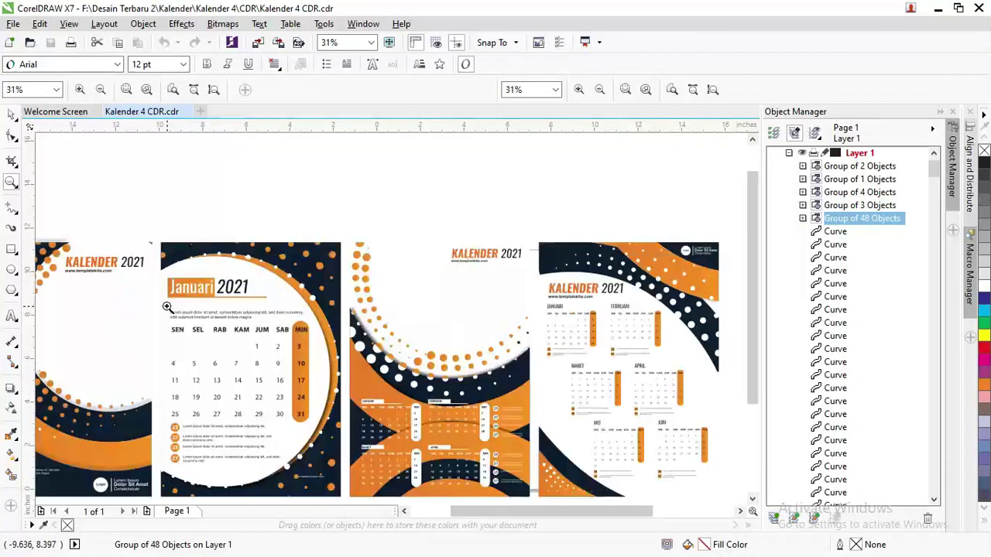
right_click(244, 307)
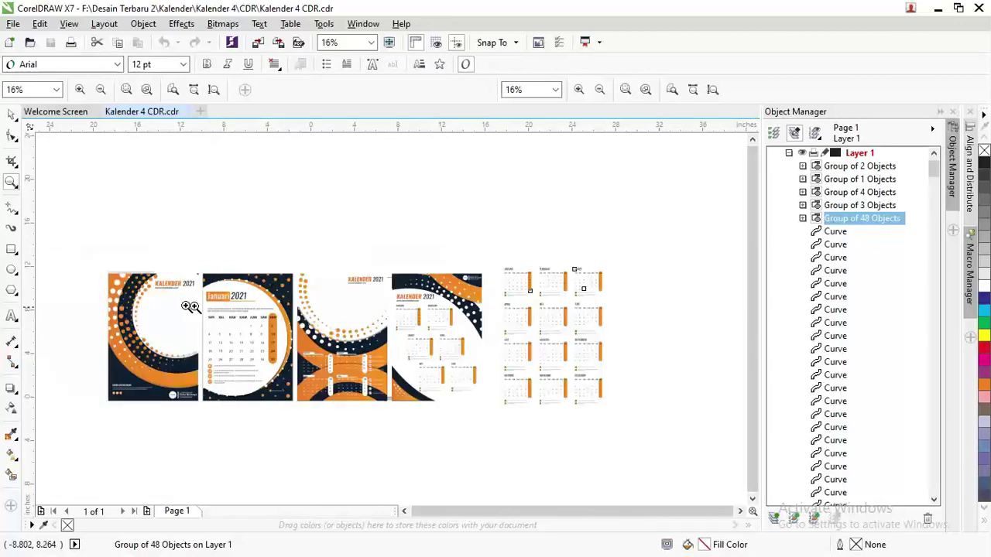
left_click_drag(84, 255, 233, 422)
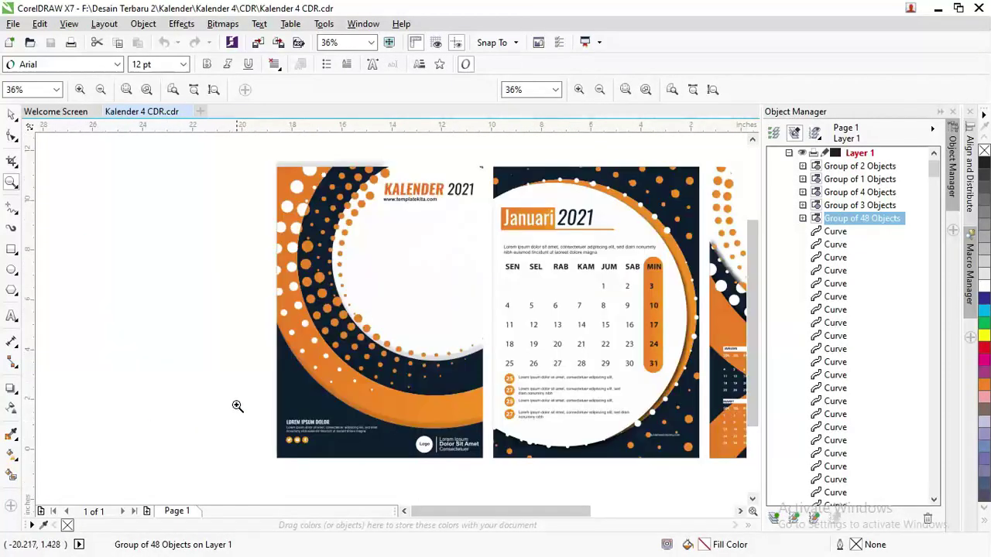
left_click(11, 114)
scroll(178, 267, "down", 2)
scroll(177, 272, "down", 2)
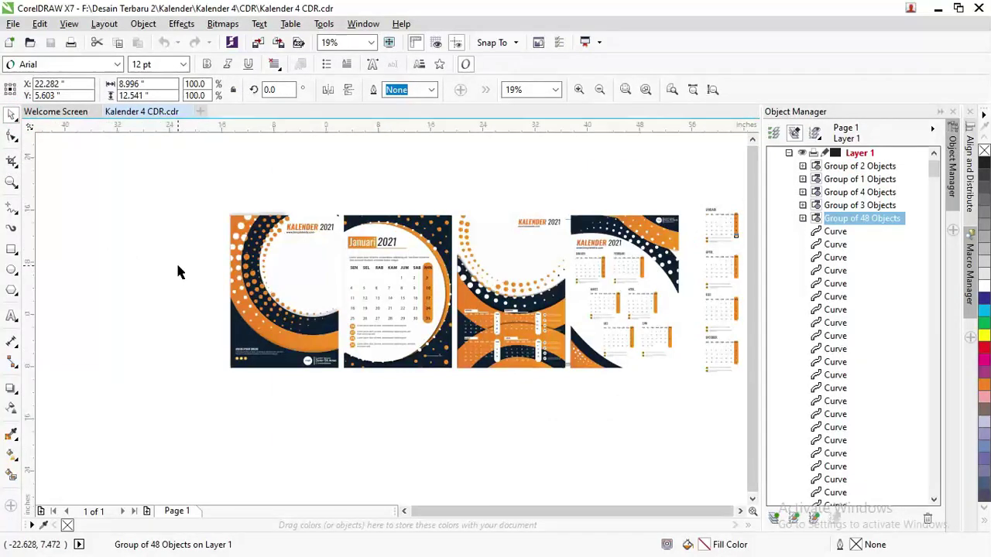
left_click_drag(159, 212, 535, 368)
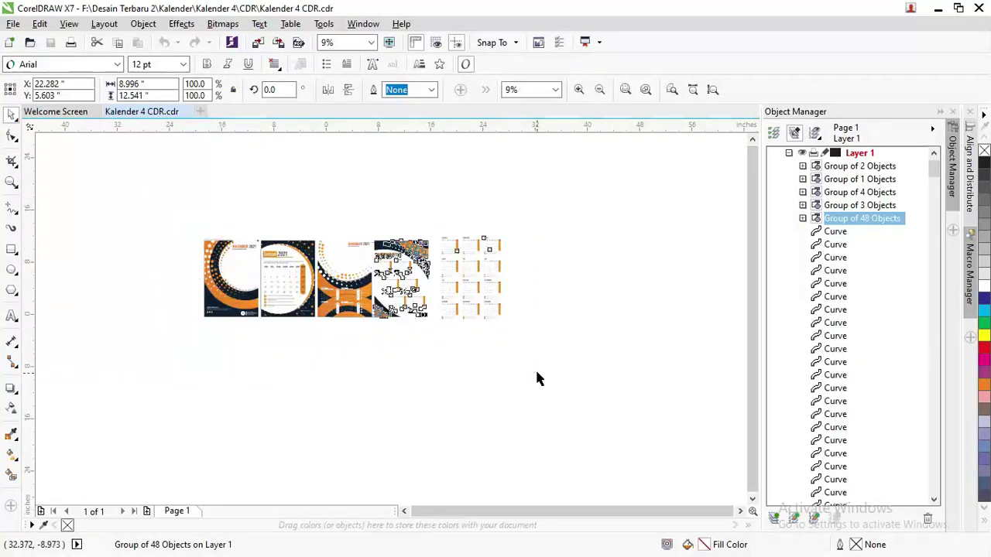
key("ctrl+u")
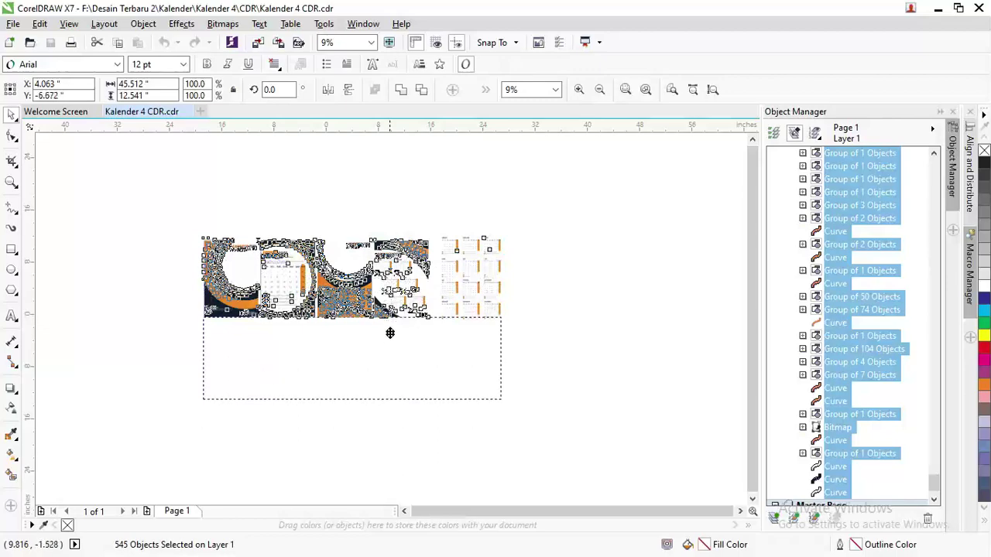
left_click_drag(390, 278, 391, 379)
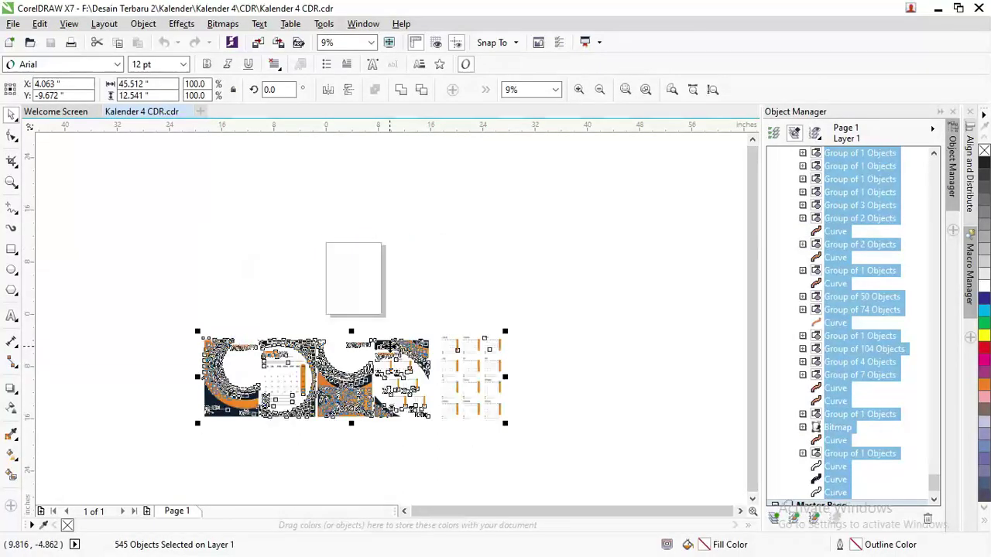
left_click(425, 283)
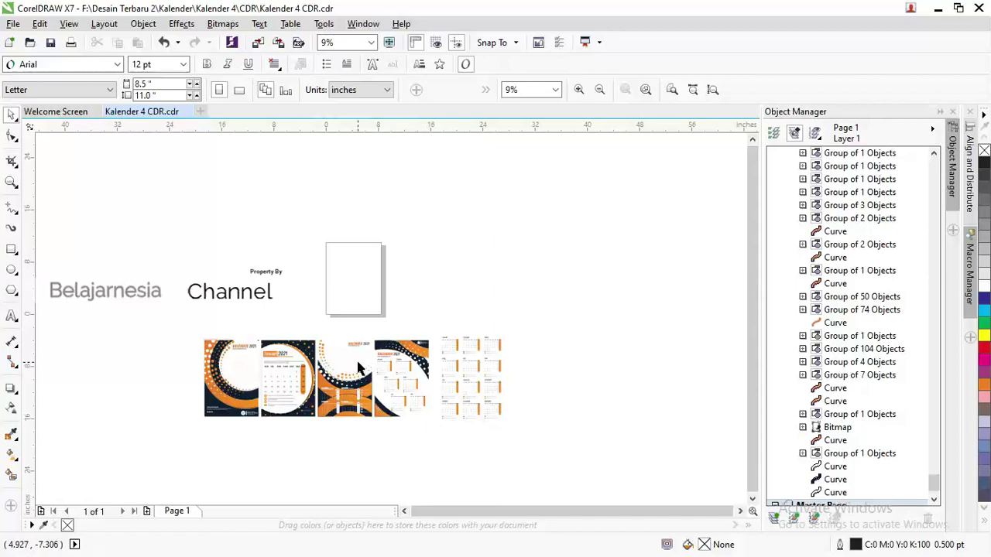
- Select the January calendar grid group and briefly inspect it with the Shape tool
scroll(286, 377, "up", 2)
left_click(279, 373)
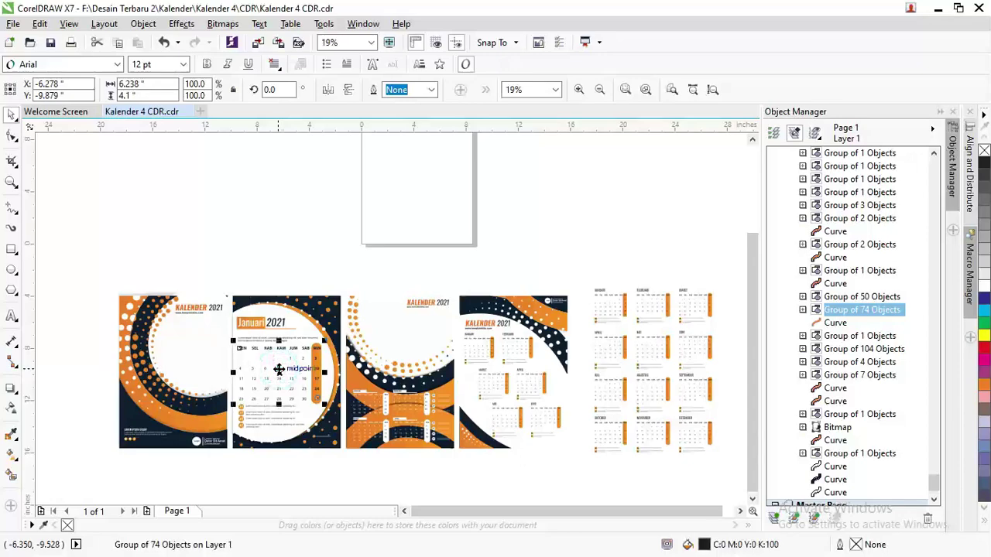
scroll(279, 370, "up", 1)
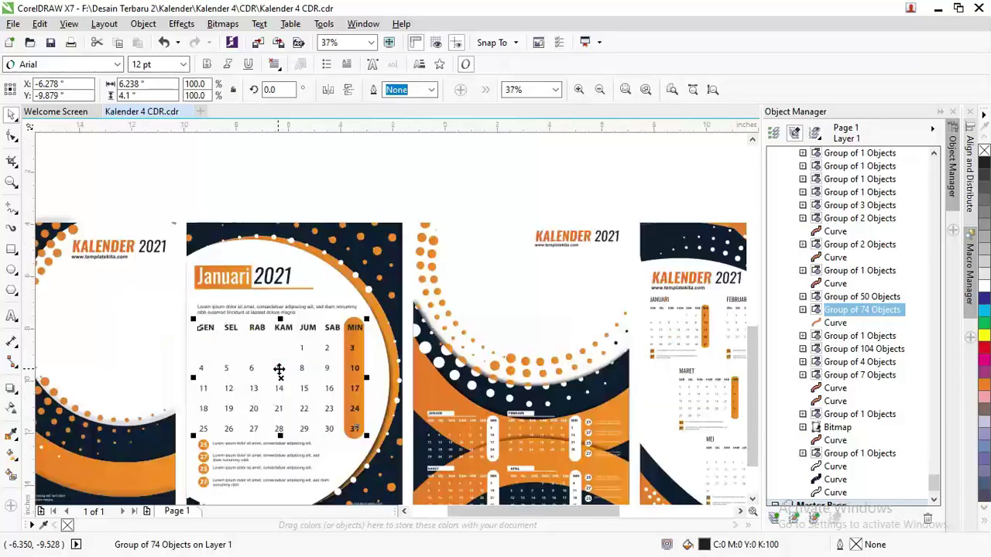
scroll(279, 370, "up", 1)
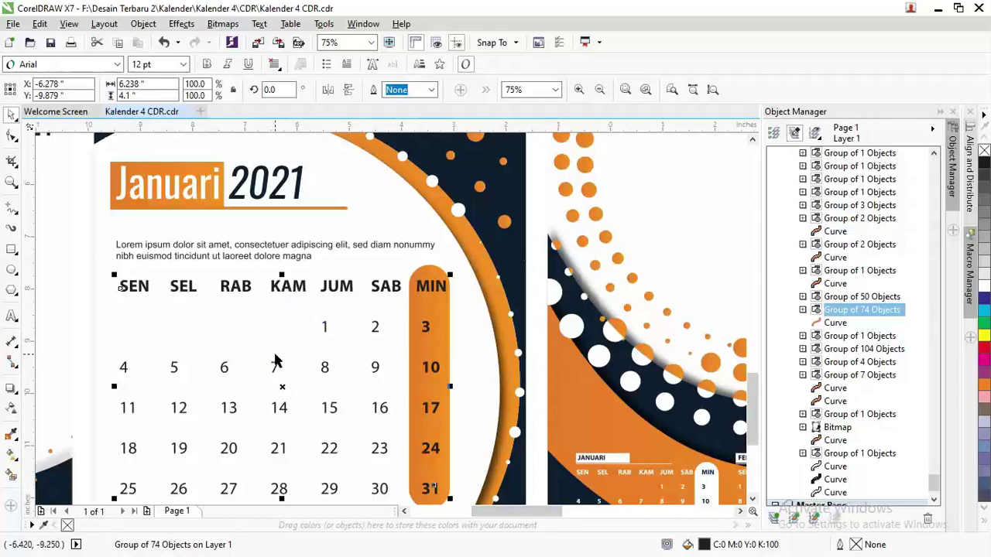
scroll(275, 361, "up", 1)
left_click(11, 136)
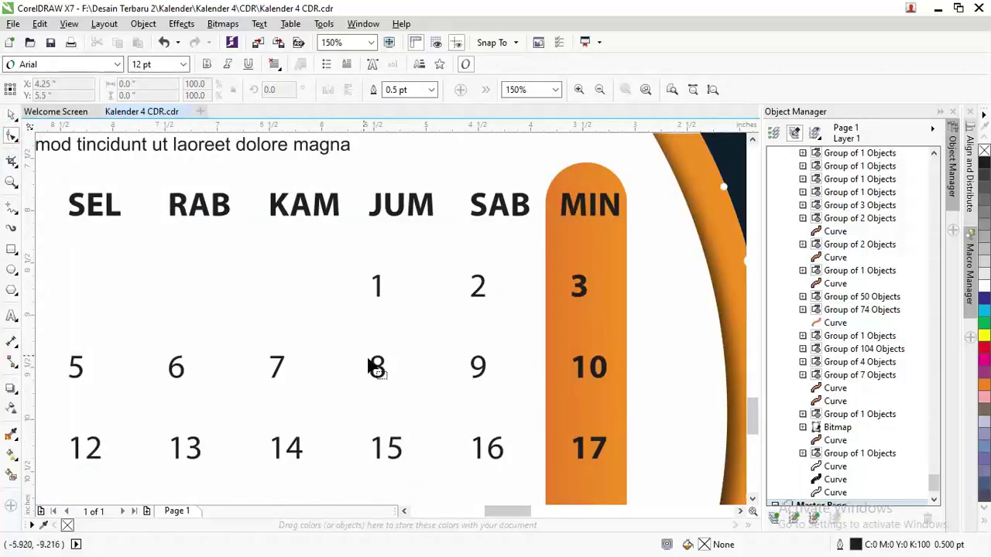
scroll(308, 353, "down", 2)
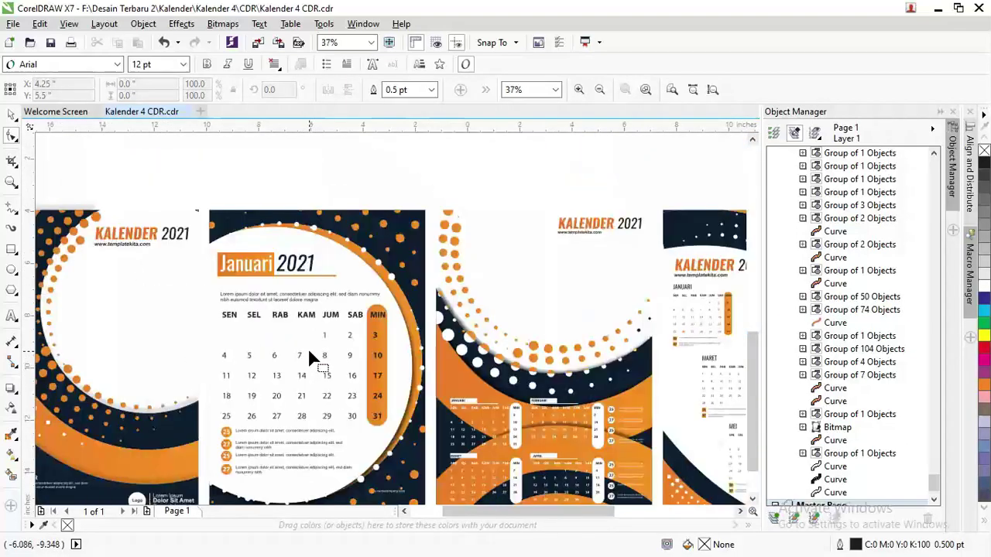
scroll(308, 352, "down", 1)
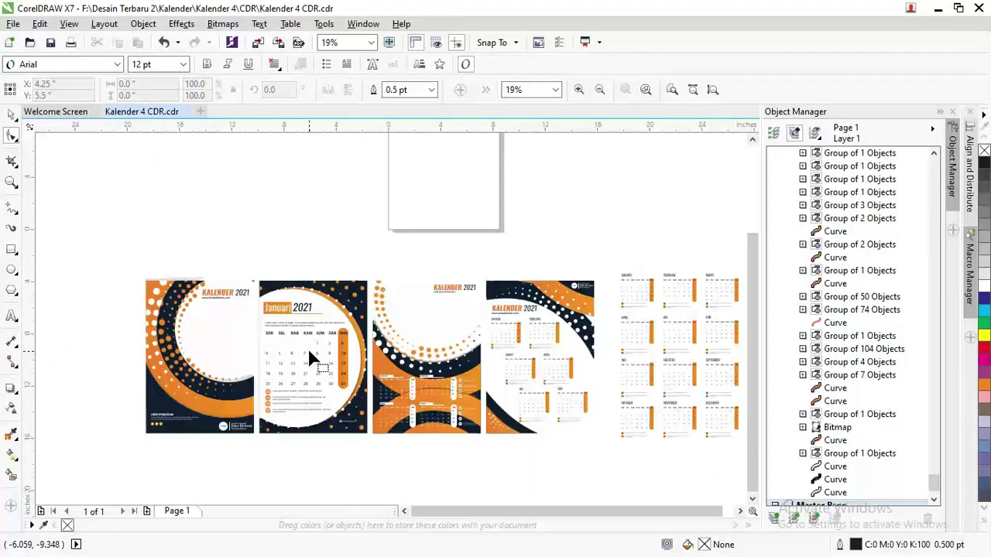
left_click(11, 114)
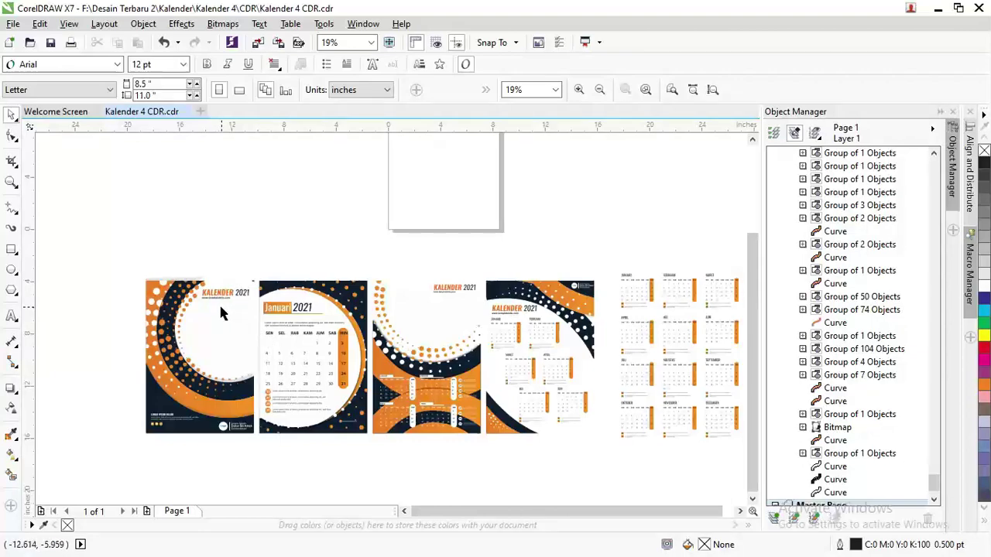
- Change the page size from Letter to A4 and select the cover's background bitmap
scroll(189, 312, "up", 1)
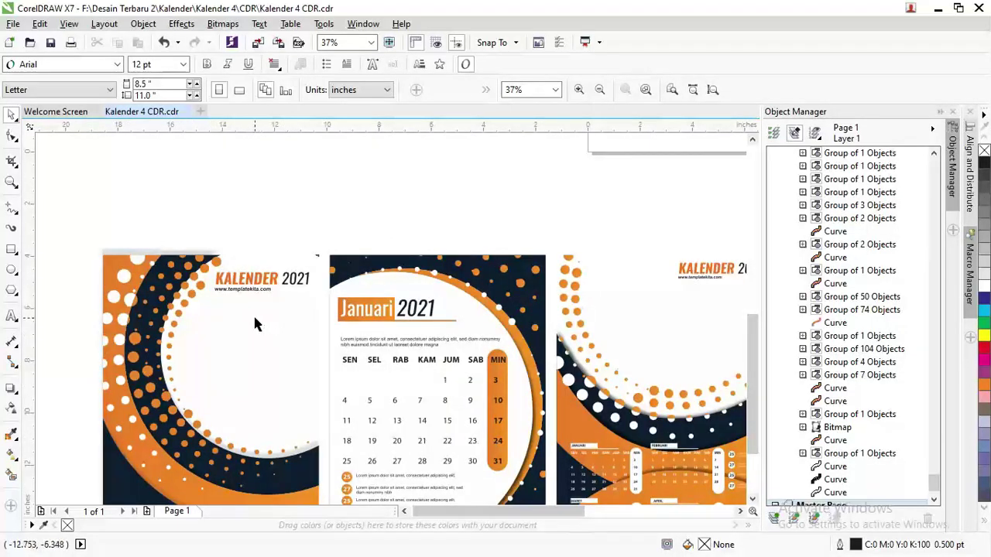
scroll(241, 317, "down", 1)
scroll(243, 324, "down", 1)
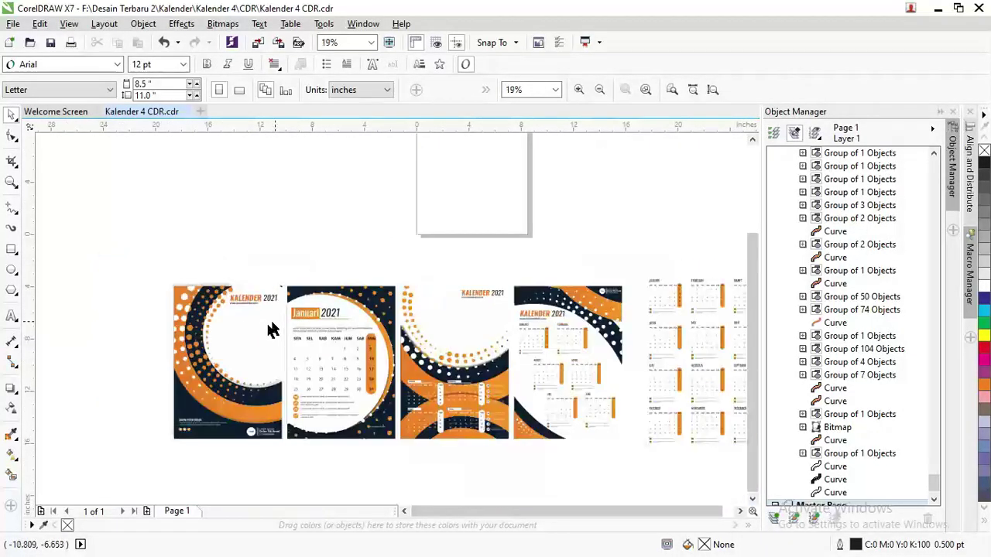
scroll(344, 331, "down", 1)
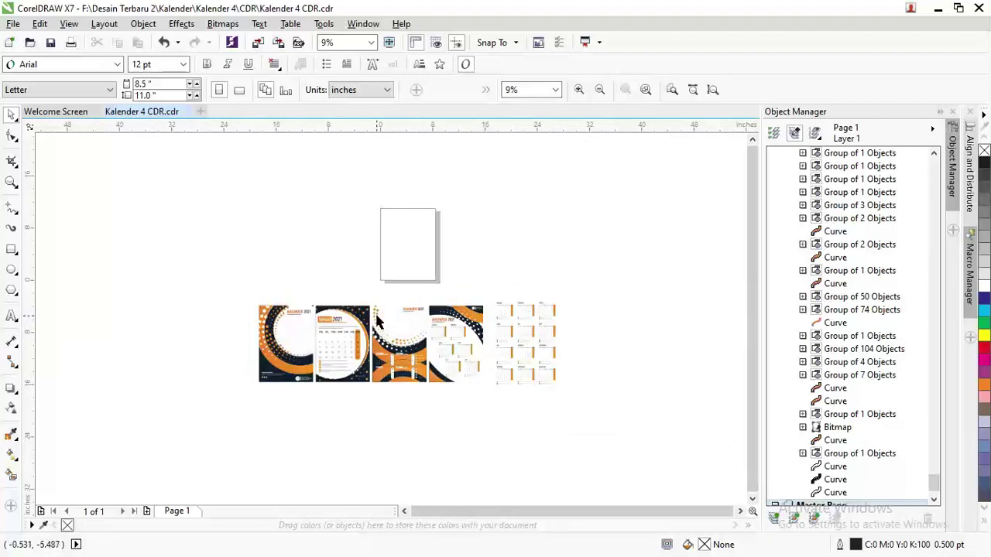
scroll(383, 224, "up", 1)
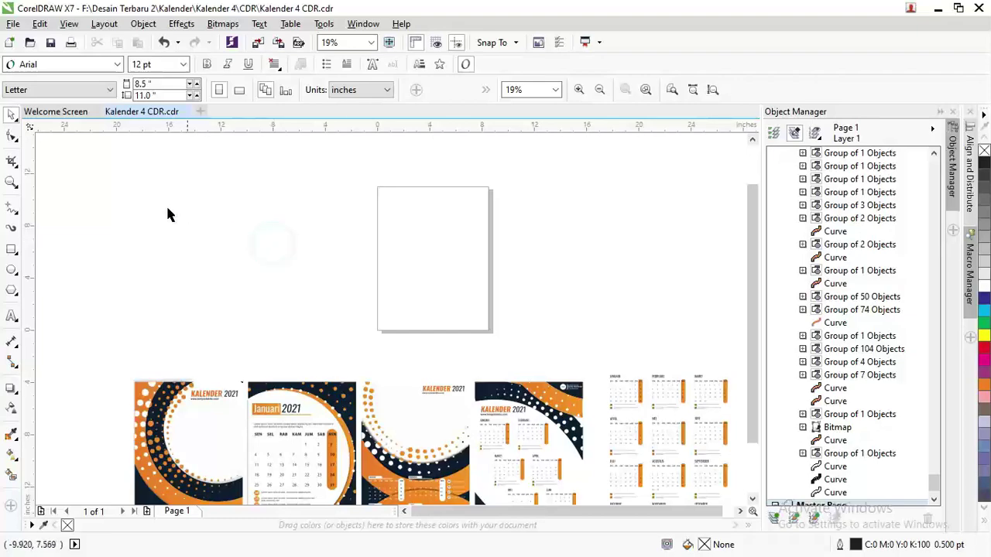
left_click(97, 91)
left_click(62, 122)
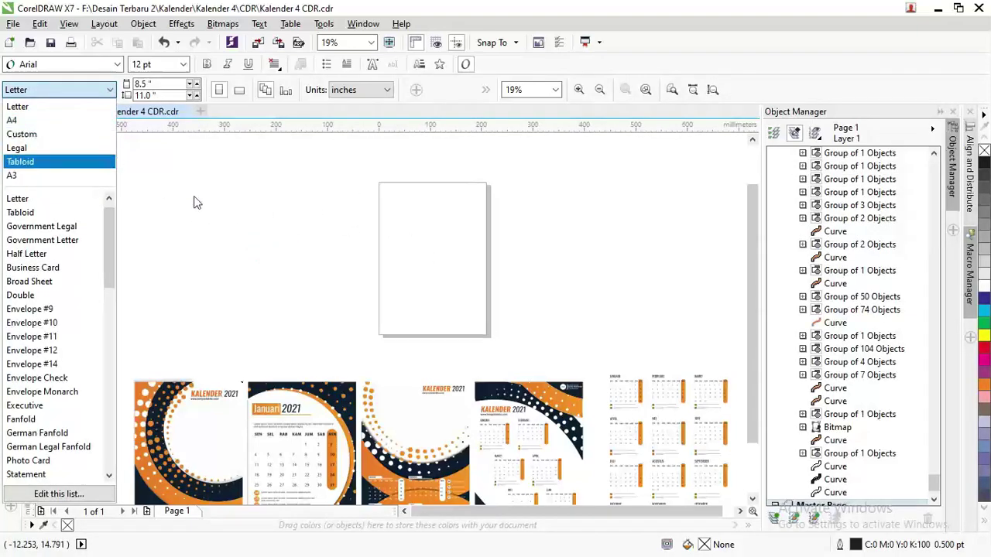
scroll(301, 306, "down", 2)
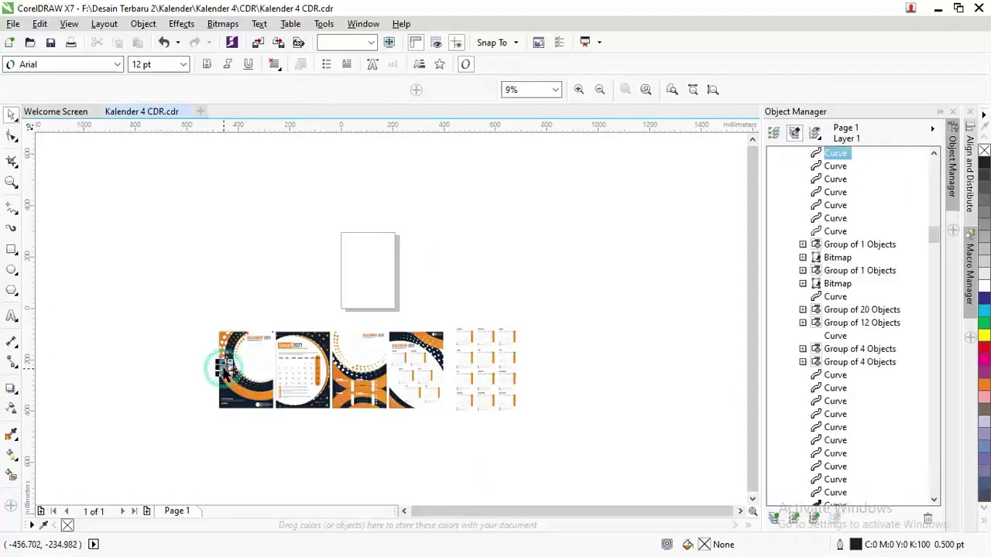
left_click(232, 365)
left_click(238, 391)
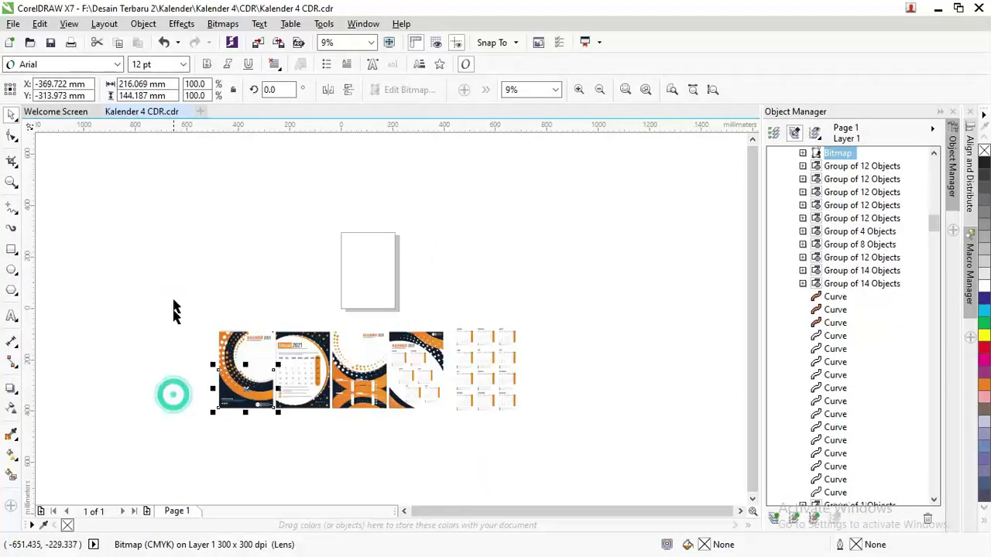
- Marquee-select the cover page's 38 objects and drag them about 120 mm left
left_click_drag(173, 281, 277, 420)
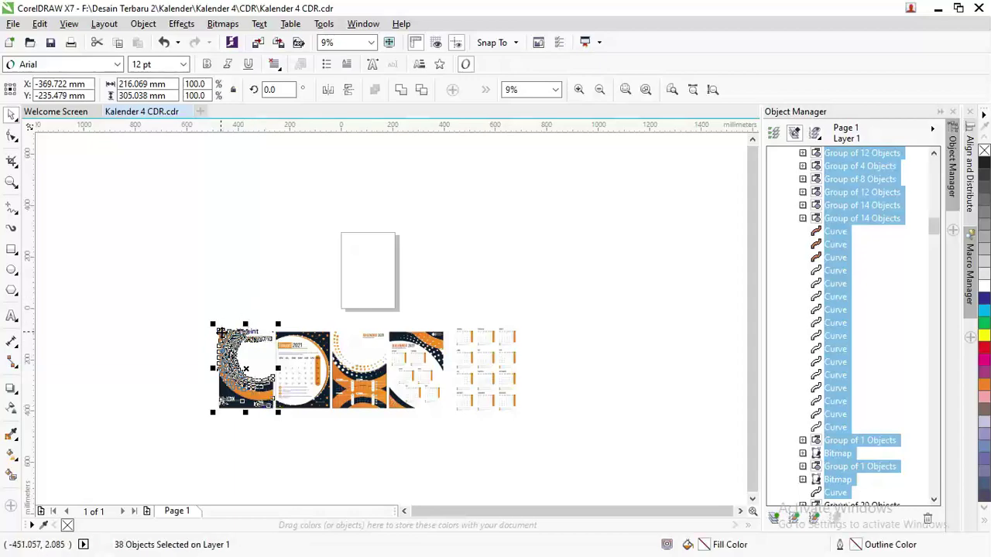
scroll(241, 299, "up", 2)
scroll(241, 299, "up", 2)
scroll(586, 279, "up", 2)
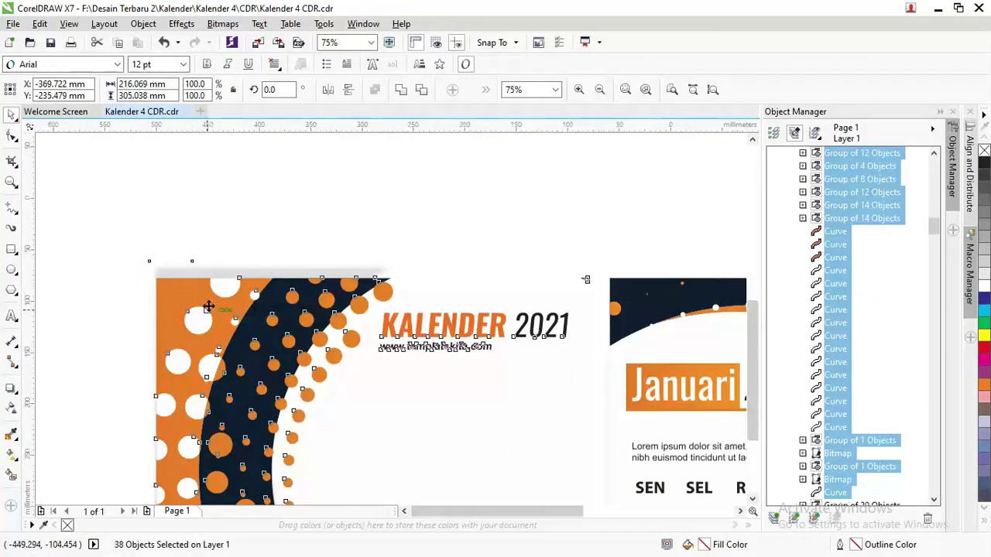
scroll(206, 310, "down", 2)
scroll(220, 231, "up", 2)
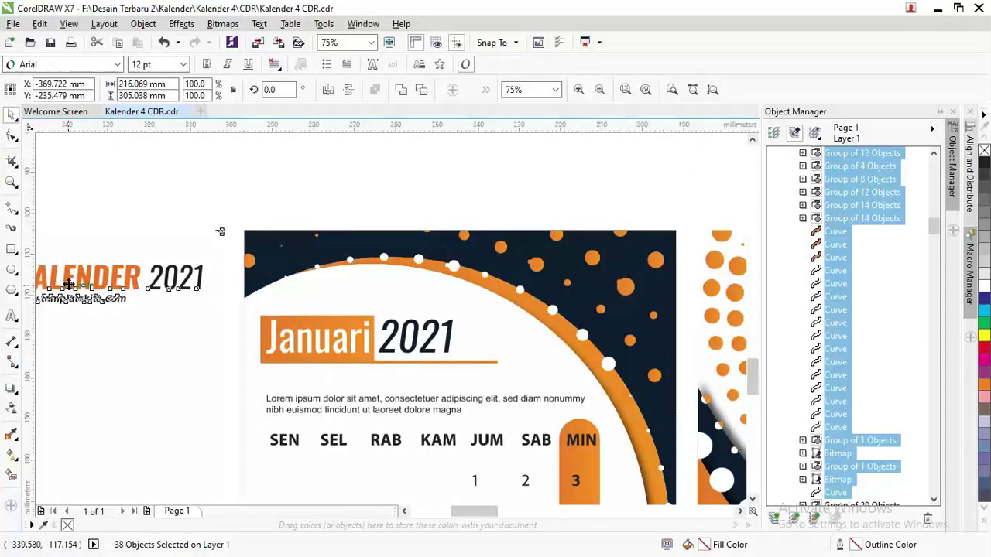
scroll(78, 285, "up", 2)
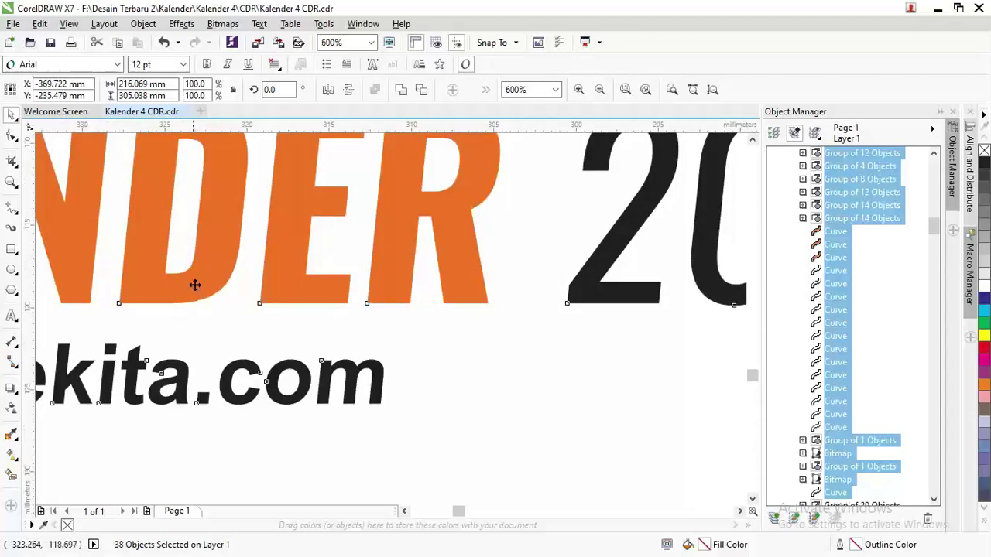
scroll(506, 294, "down", 1)
scroll(507, 296, "down", 1)
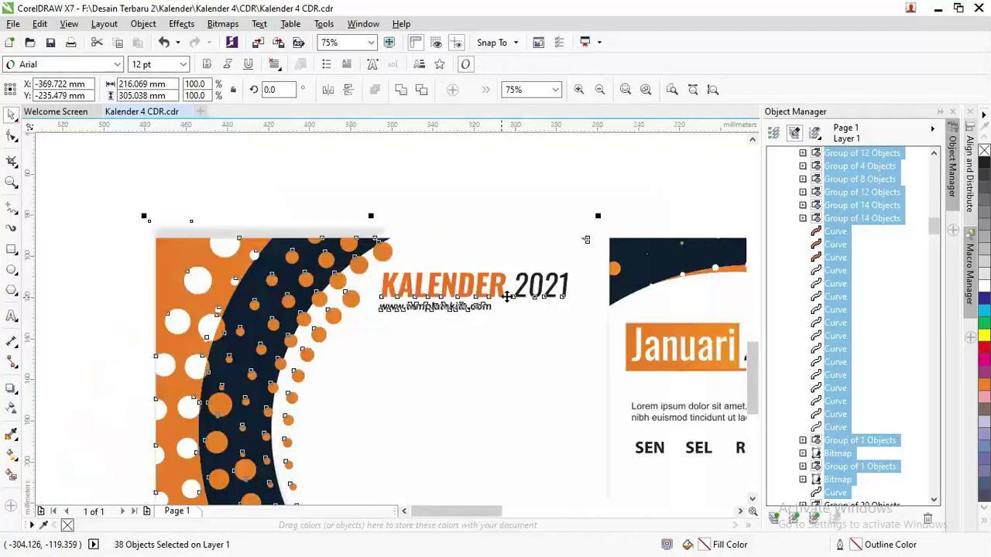
scroll(495, 295, "down", 1)
left_click_drag(481, 292, 362, 293)
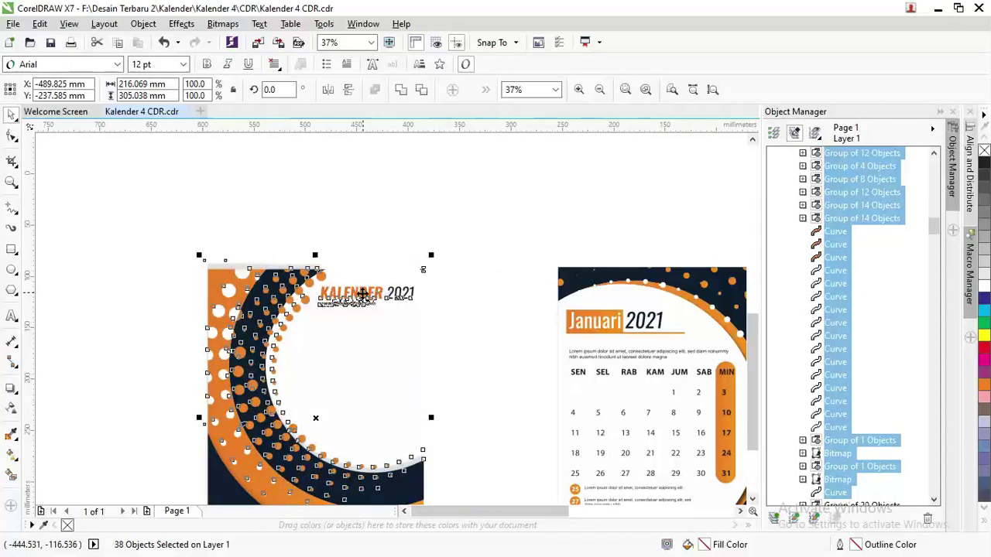
- Group the cover objects, try centring them with P, undo, and ungroup again
right_click(363, 292)
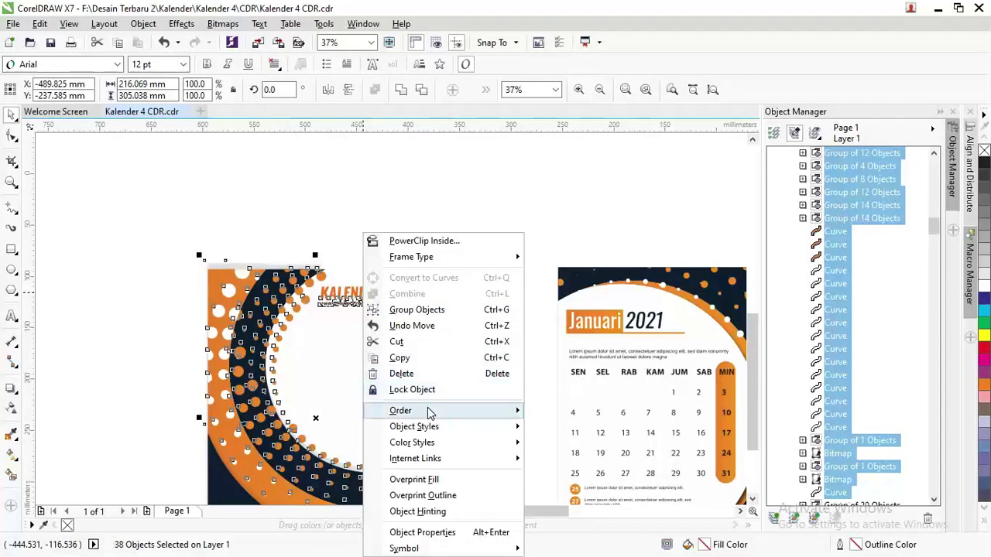
mouse_move(400, 411)
left_click(422, 311)
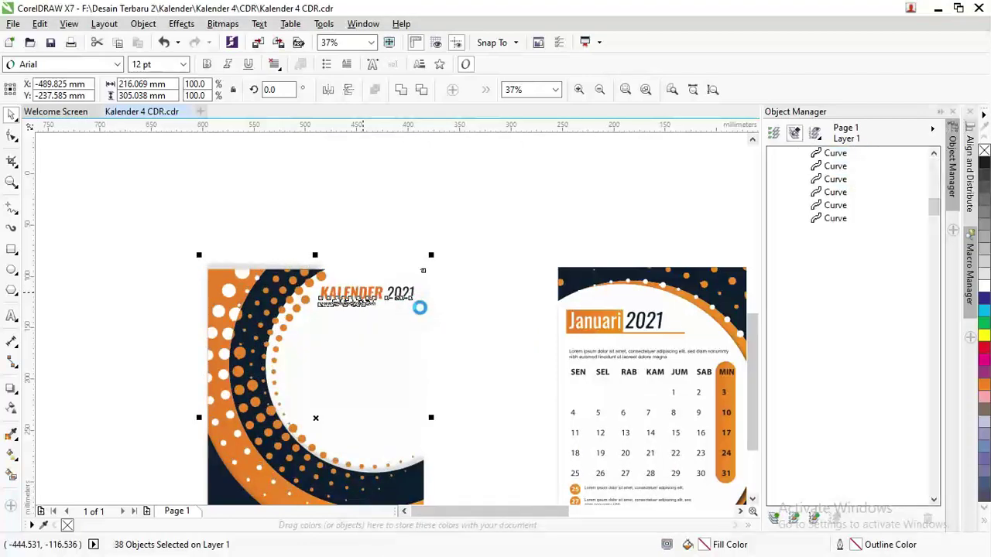
key("p")
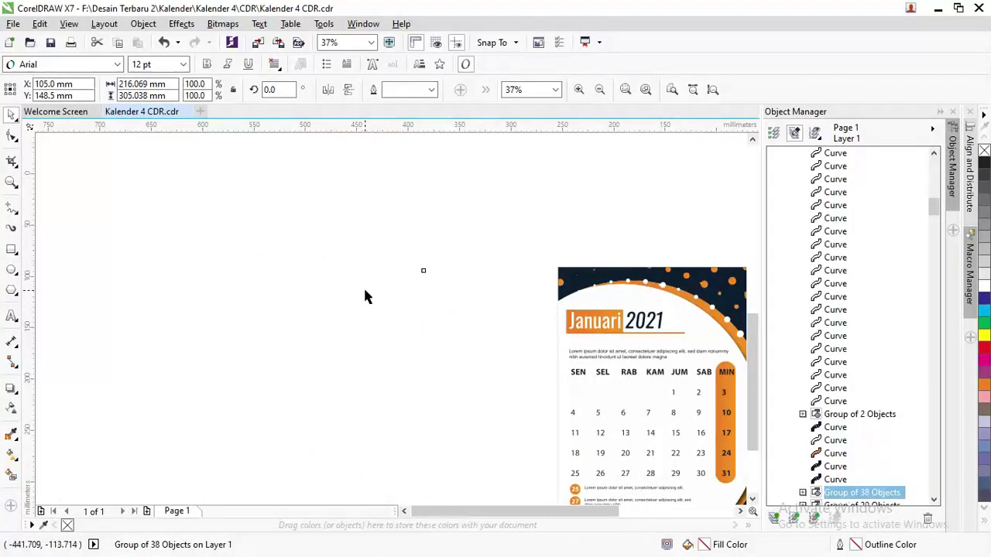
key("ctrl+z")
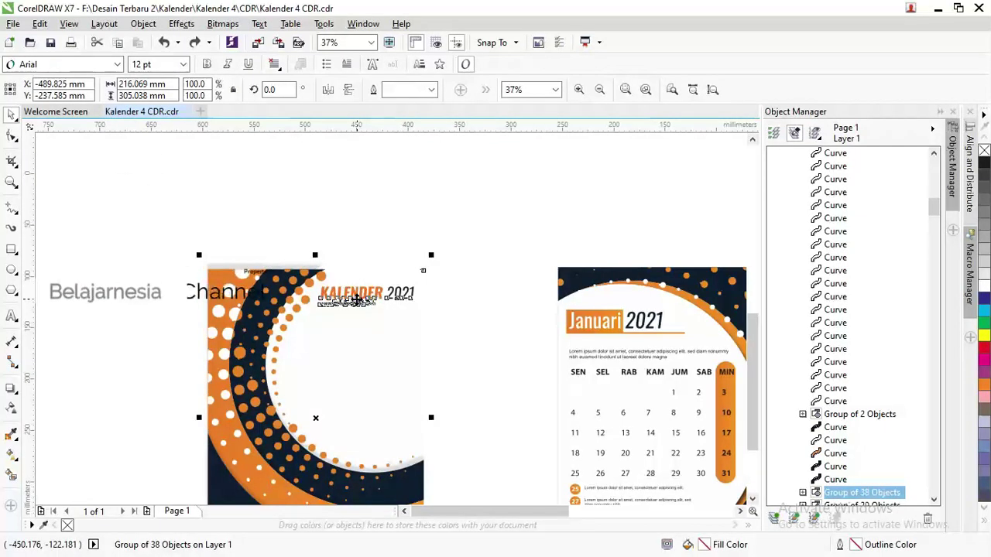
right_click(356, 300)
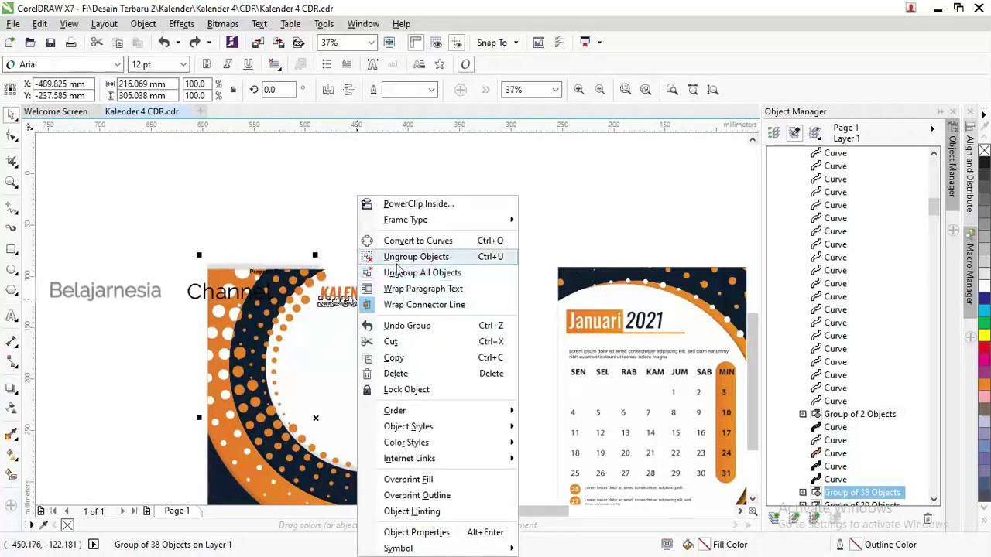
left_click(395, 257)
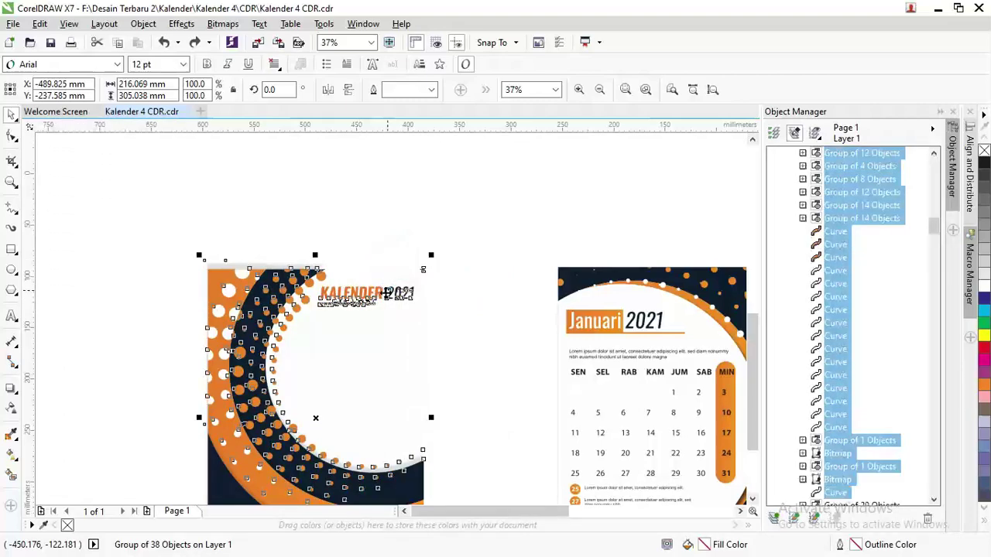
- Reselect the left cover page's objects and regroup them into one 38-object group
key("F3")
left_click_drag(259, 242, 431, 467)
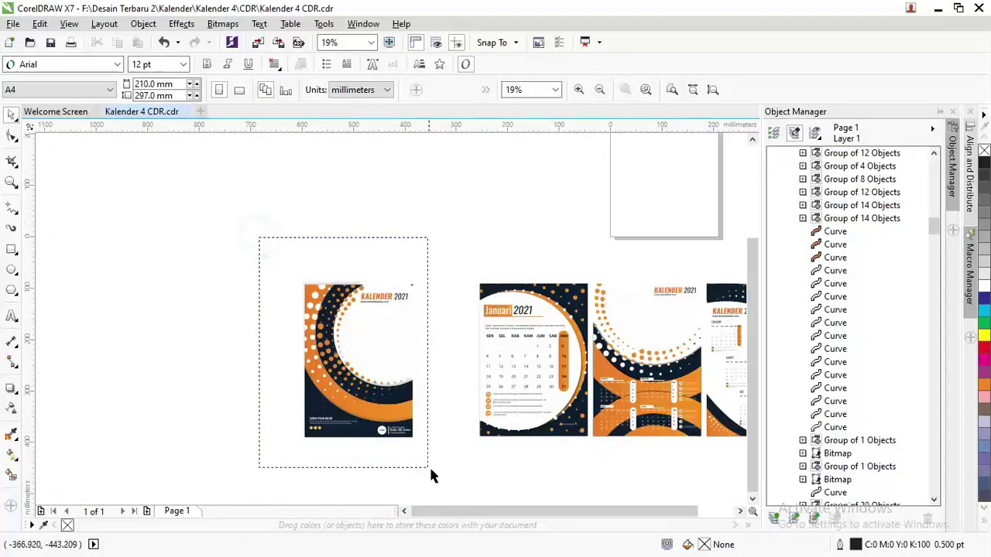
scroll(384, 297, "up", 2)
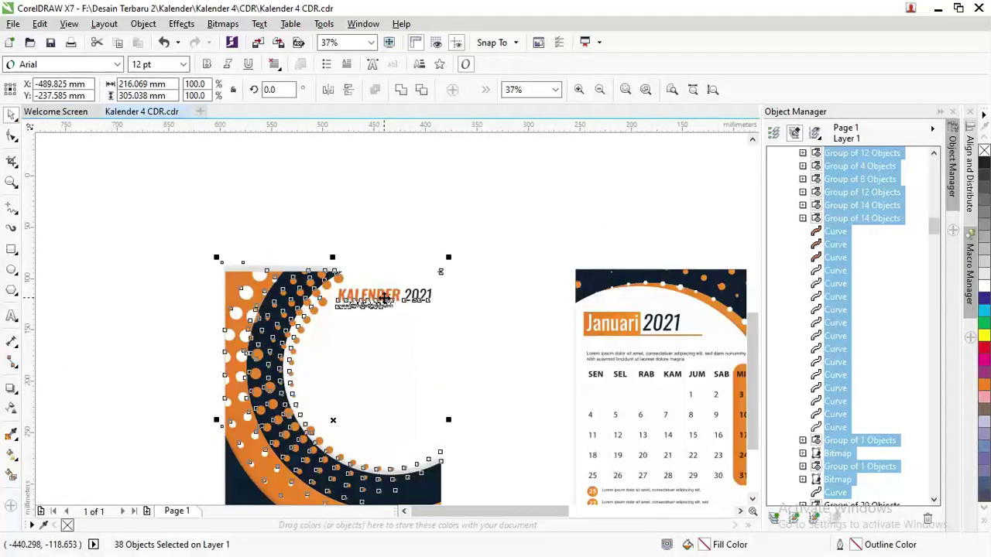
right_click(385, 297)
left_click(447, 310)
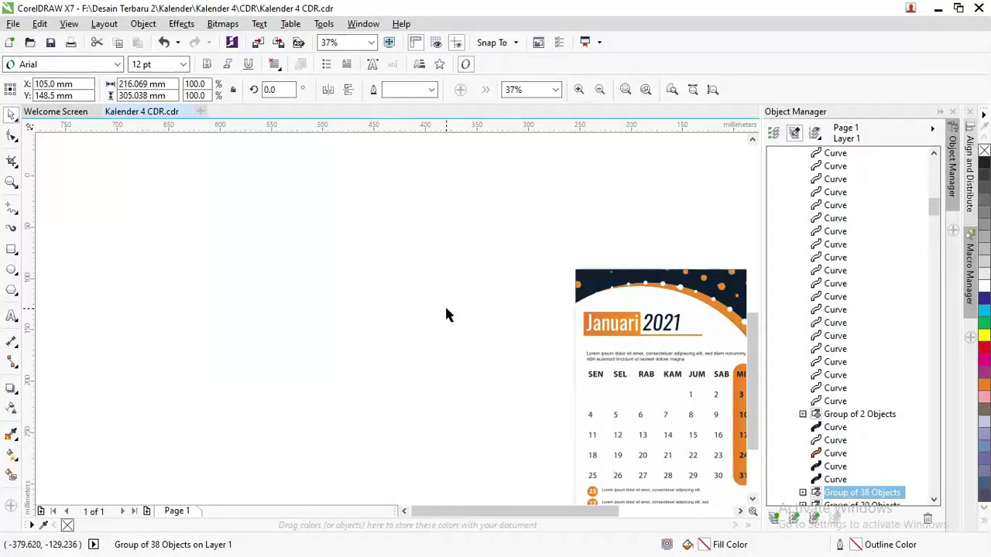
scroll(446, 315, "down", 2)
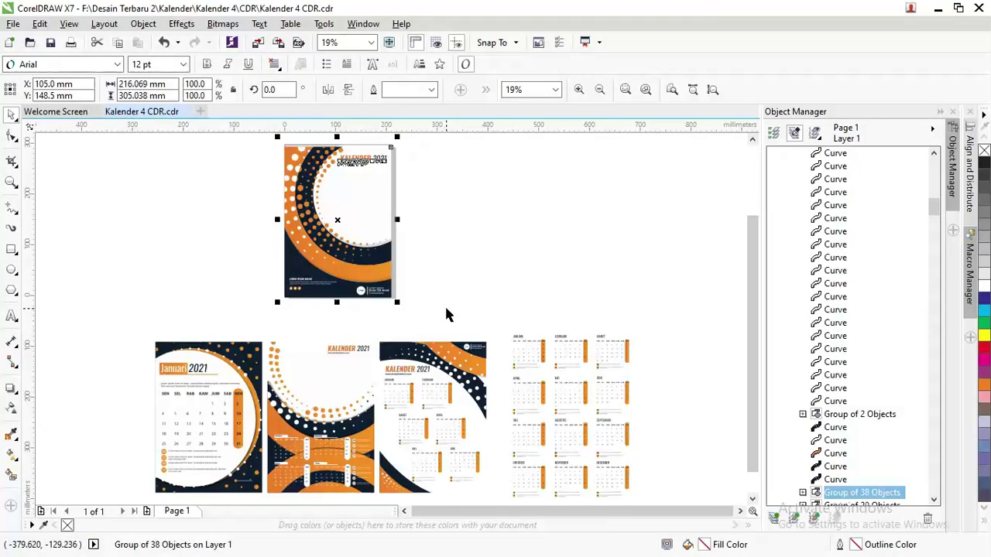
- Zoom in on the top cover and drag its group left to X 72.266 mm
key("z")
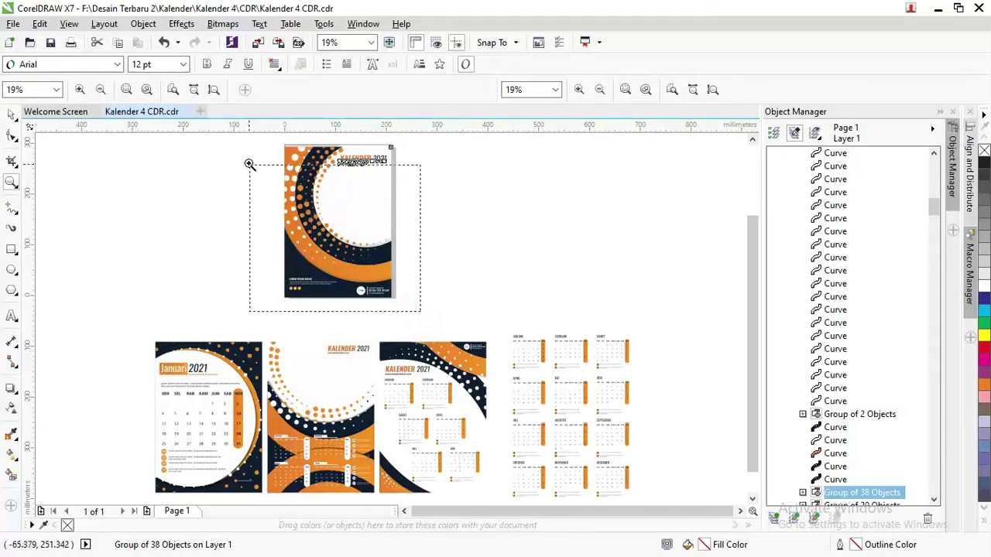
left_click_drag(414, 308, 265, 142)
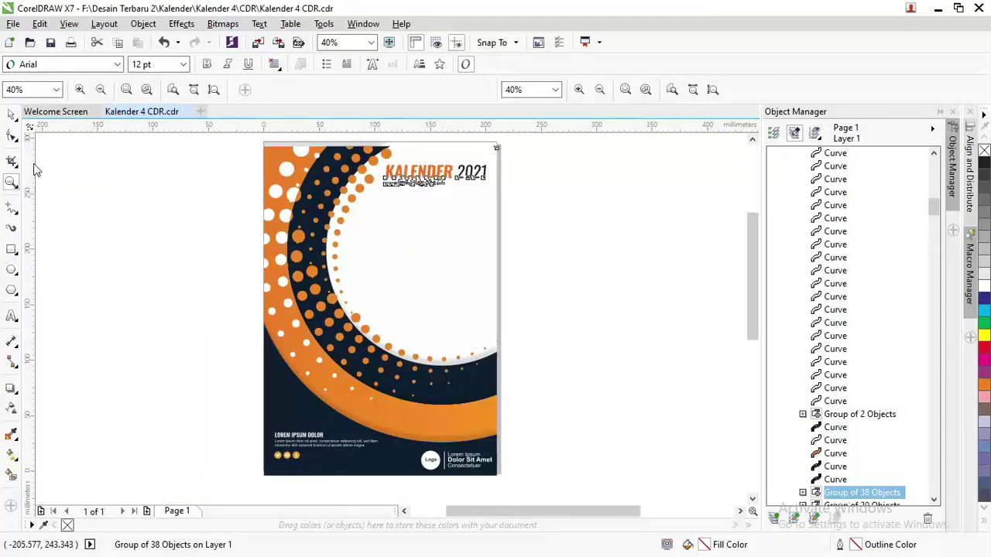
left_click(12, 115)
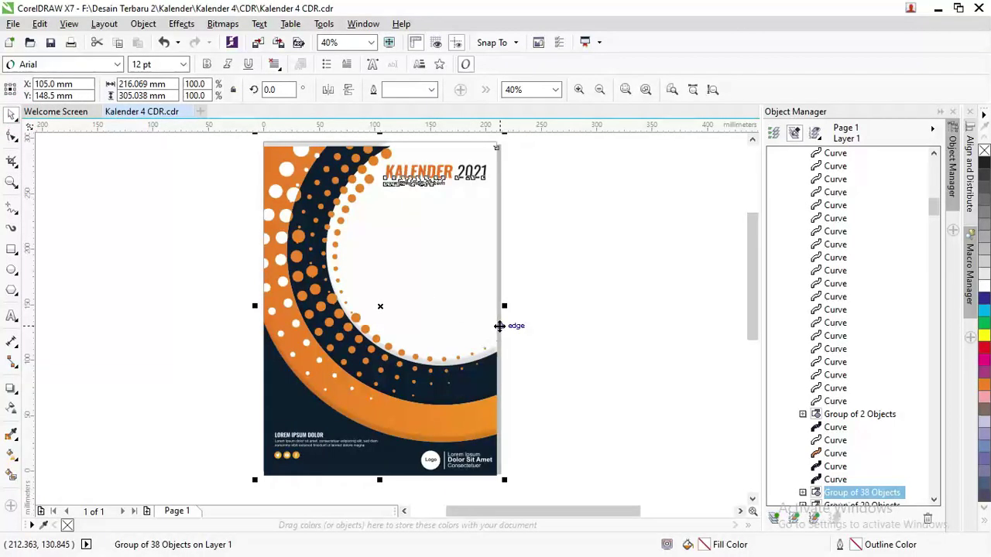
left_click_drag(479, 397, 447, 403)
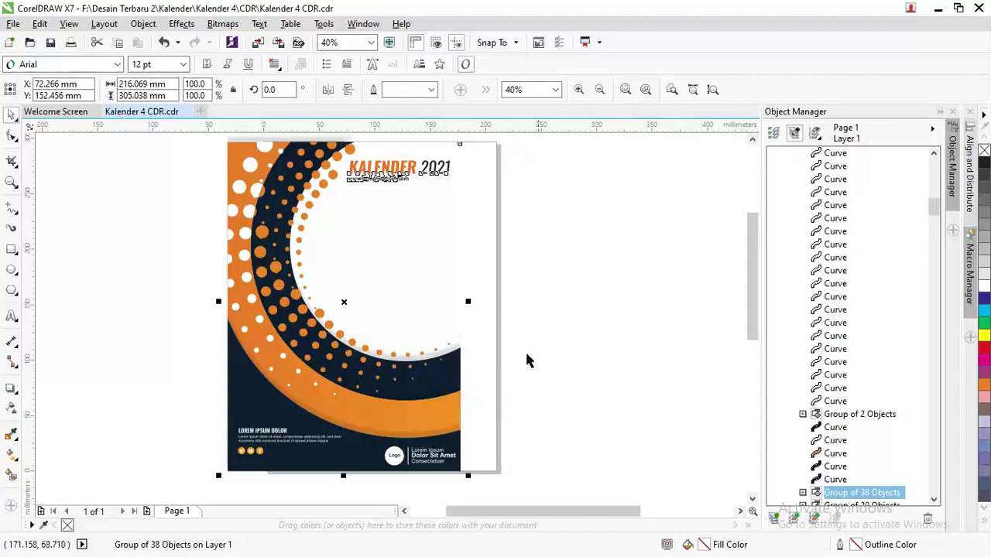
scroll(752, 288, "up", 3)
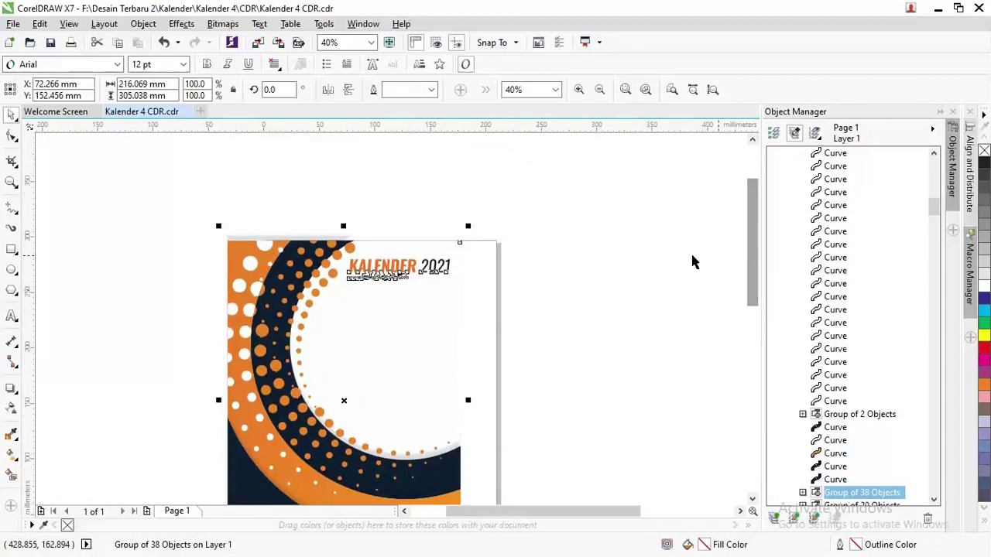
scroll(313, 253, "up", 5)
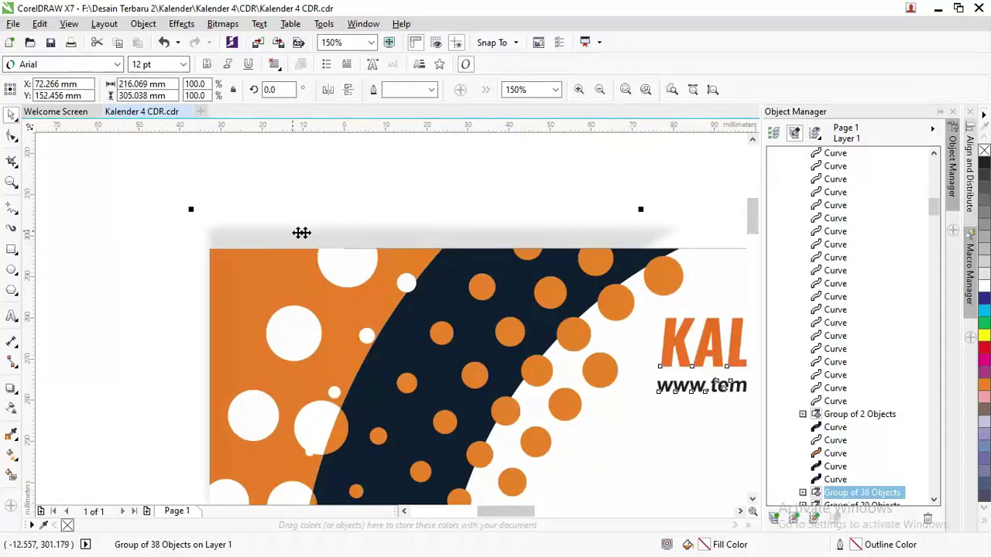
scroll(253, 231, "down", 2)
scroll(253, 231, "down", 2)
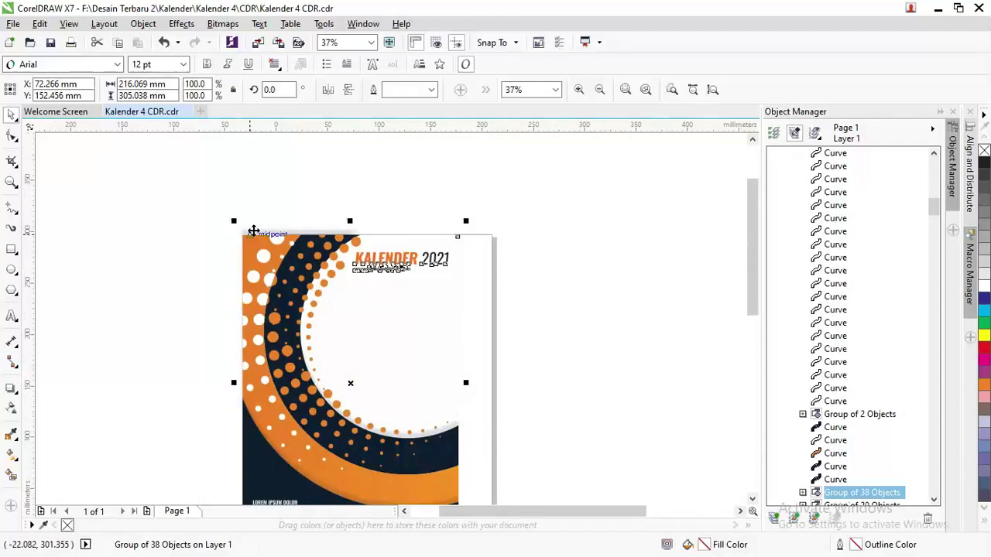
scroll(244, 268, "down", 1)
scroll(182, 268, "up", 1)
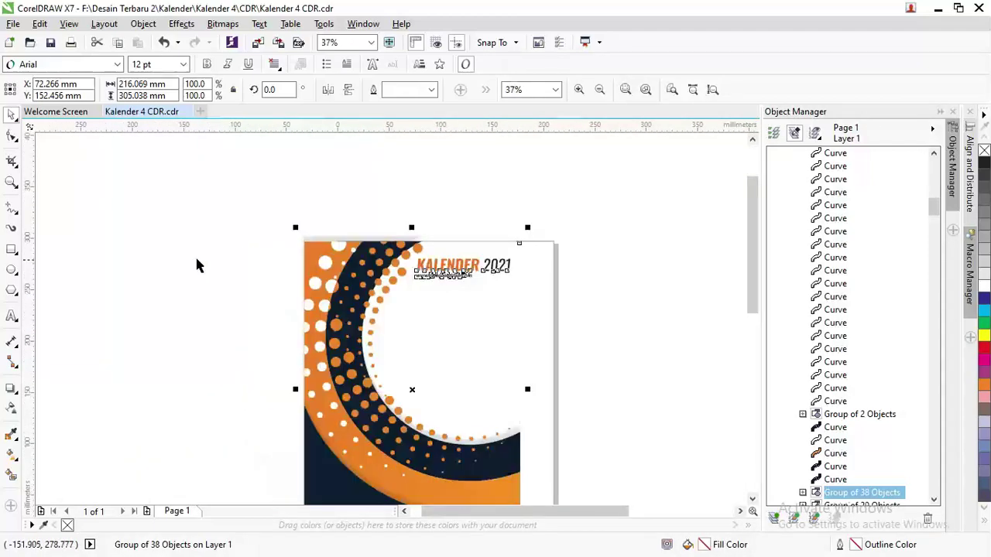
- Ungroup the cover and pull the top bitmap's top-right node down and inward
right_click(321, 243)
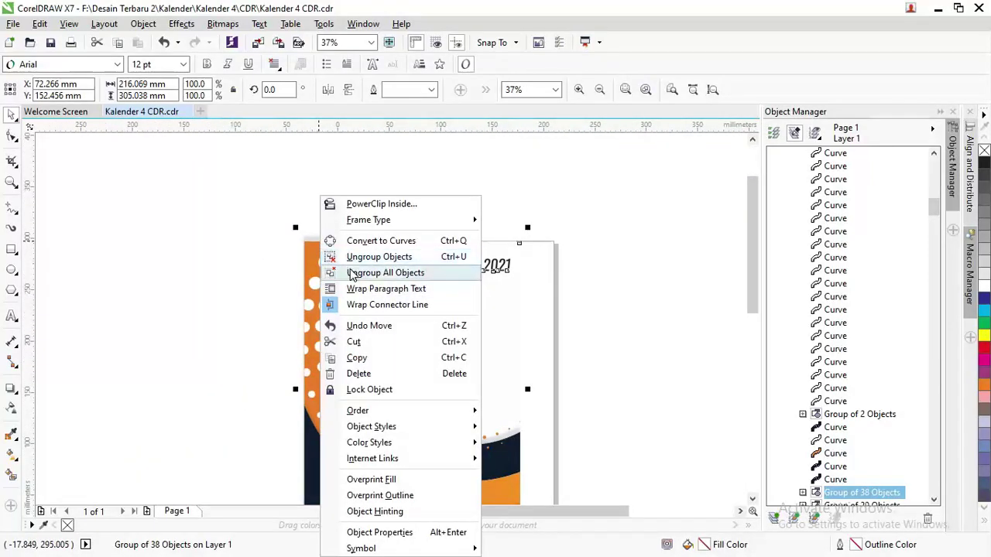
left_click(352, 257)
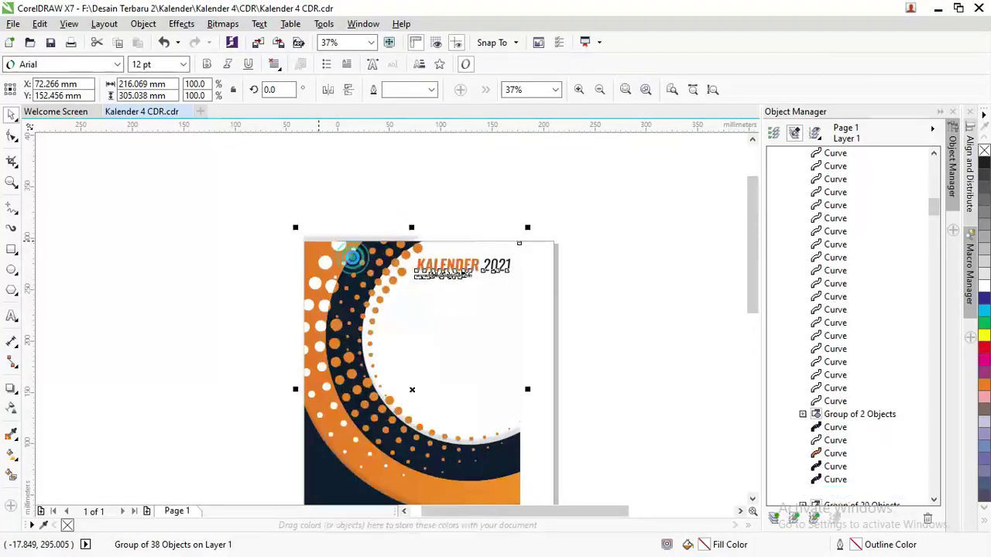
left_click(338, 203)
left_click(328, 234)
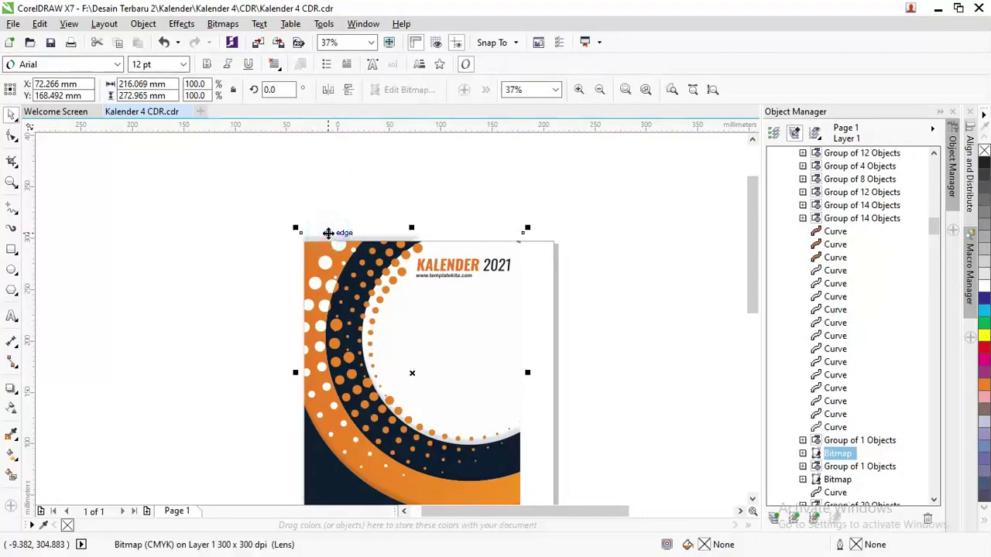
left_click(11, 136)
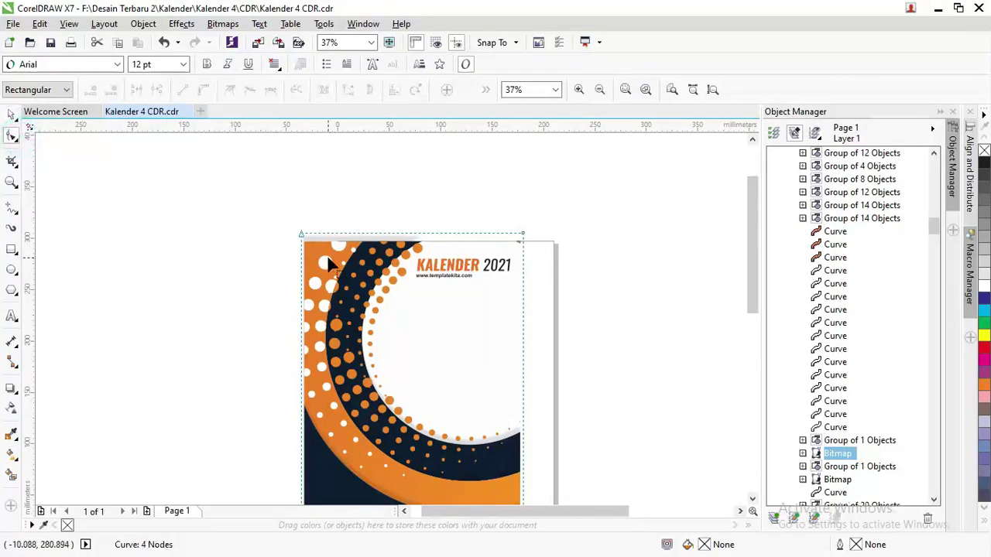
left_click(301, 235)
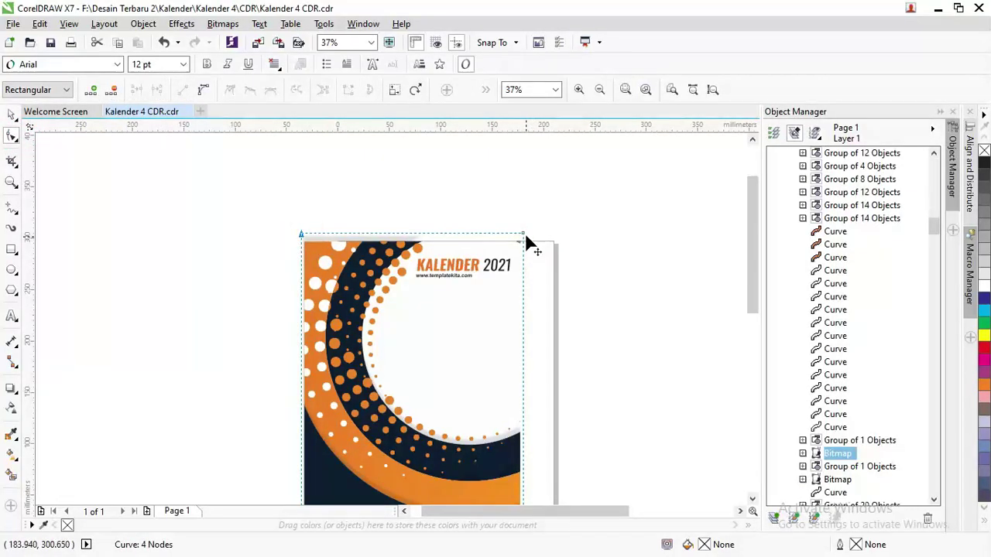
left_click_drag(525, 236, 524, 243)
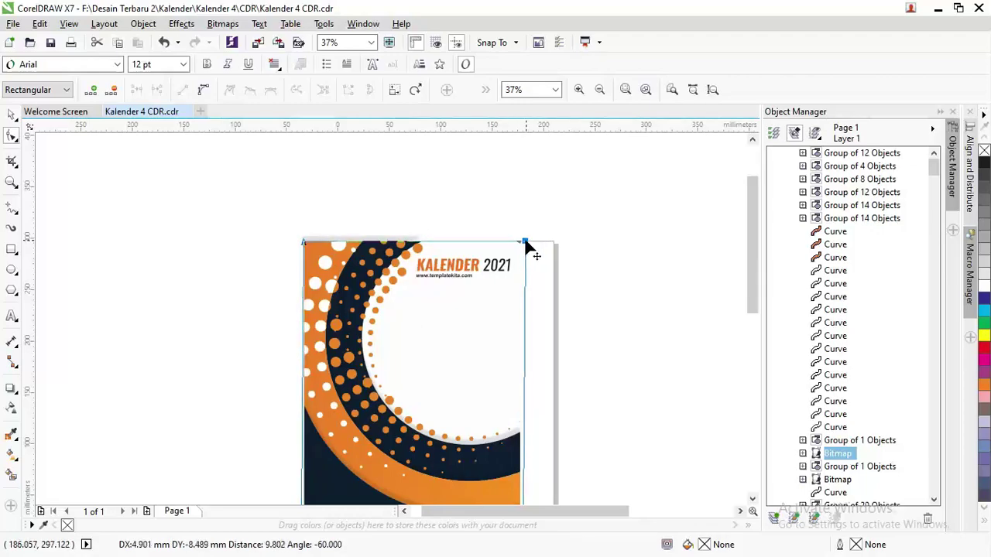
- Nudge the bitmap's bottom-left node right by 0.1 mm to fit the page edge
scroll(360, 244, "down", 2)
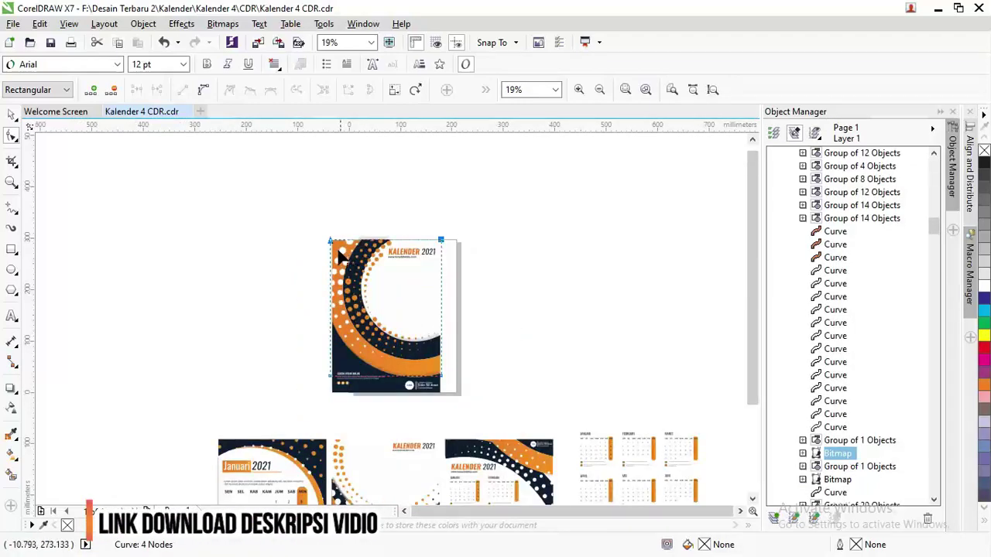
left_click(334, 242)
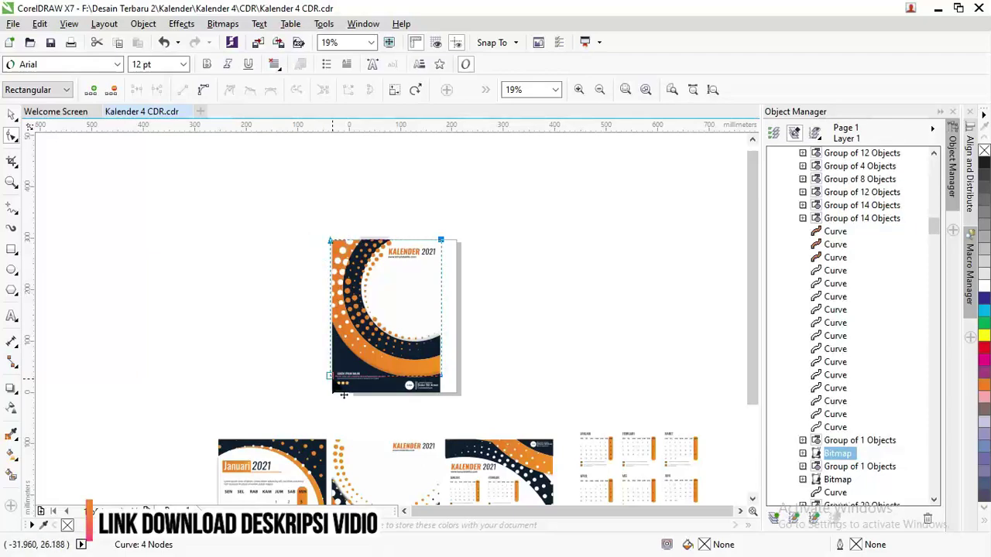
left_click_drag(340, 391, 347, 392)
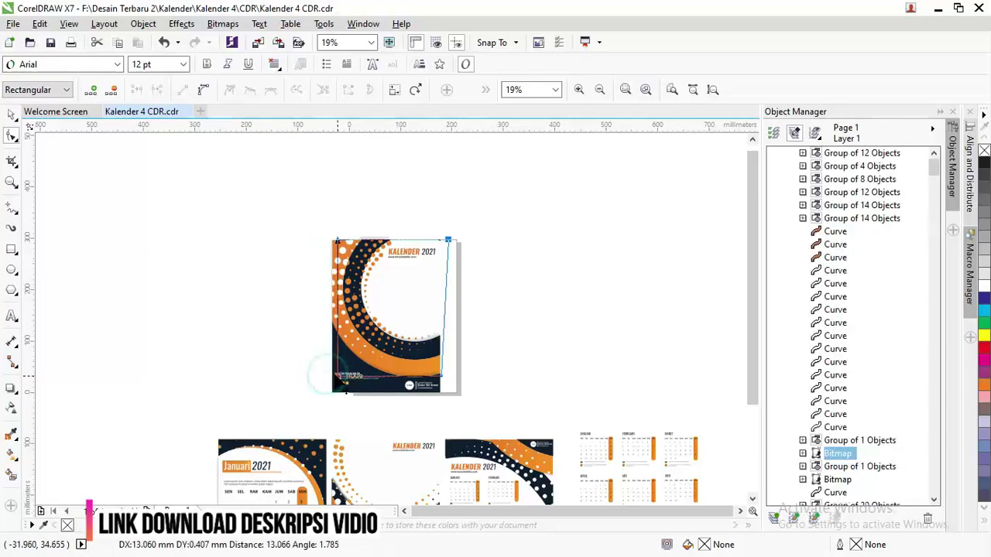
key("ctrl+z")
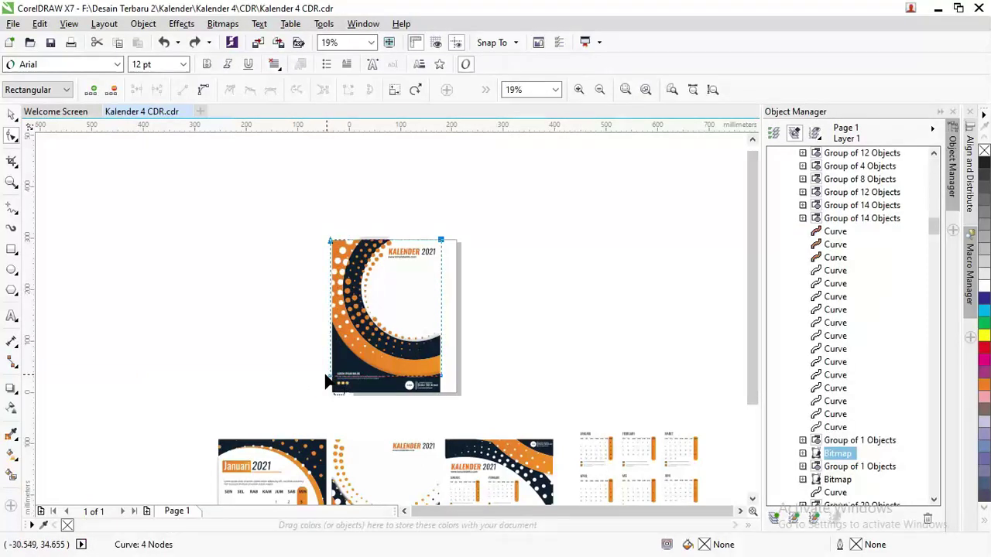
left_click(330, 377)
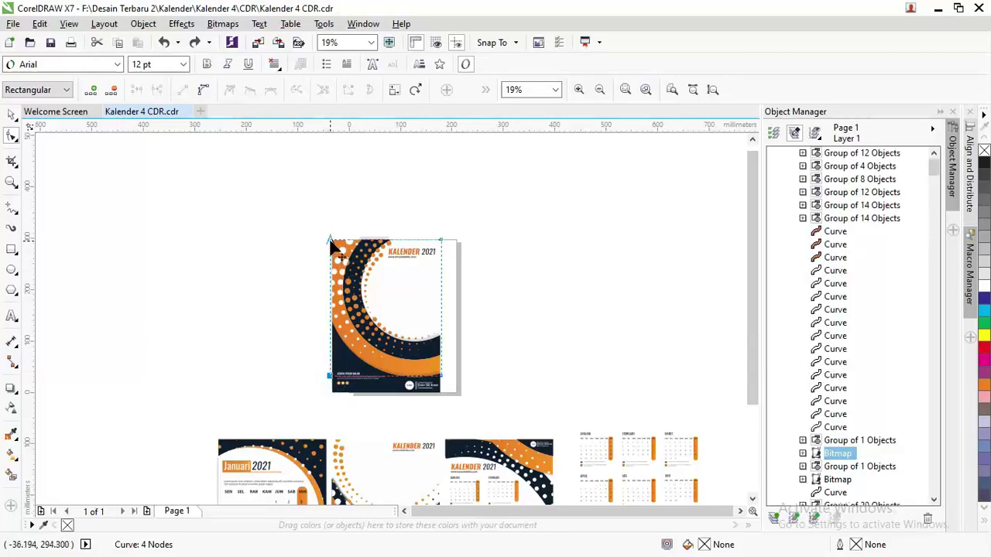
key("Right")
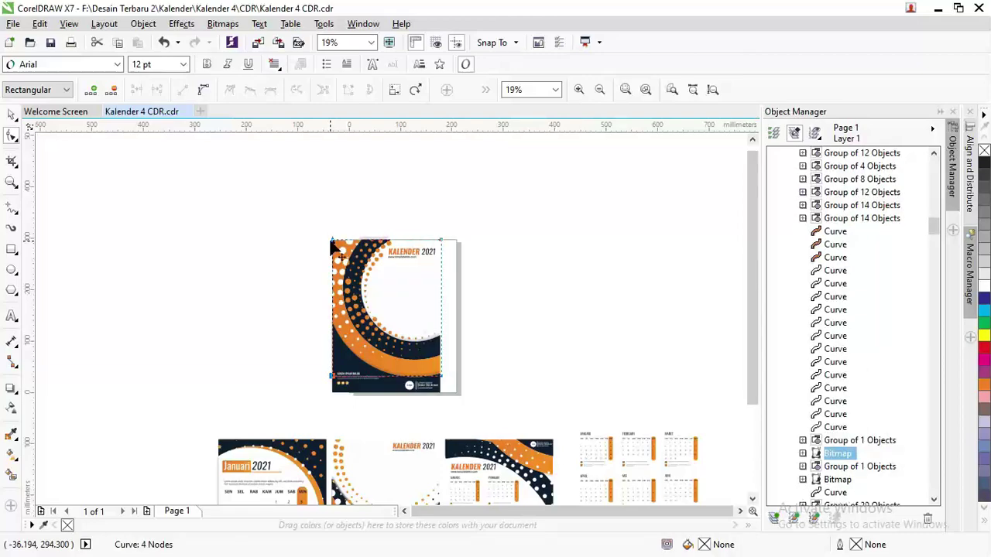
left_click(12, 115)
- Lower the top bitmap's top edge about 7.8 mm by dragging both top nodes
left_click_drag(221, 186, 473, 396)
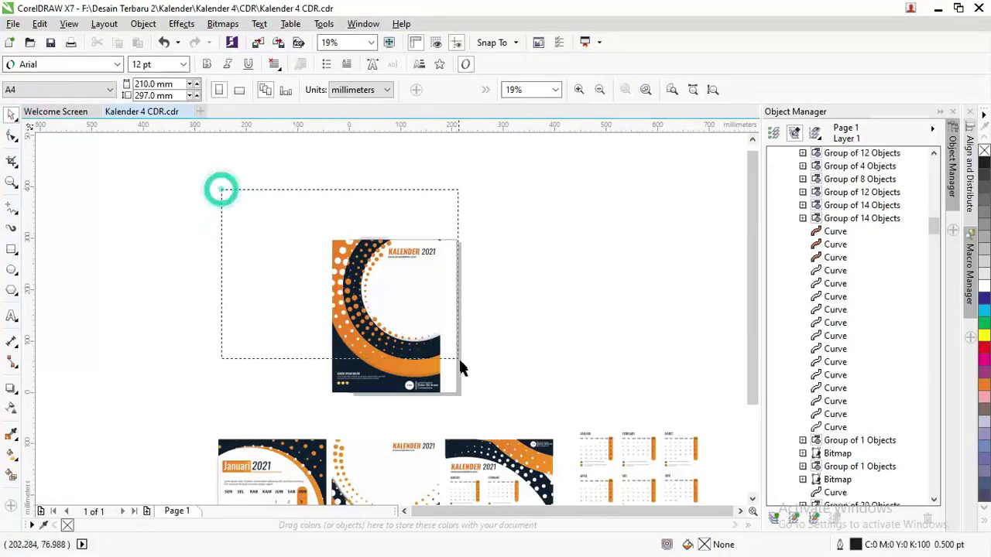
scroll(390, 274, "up", 2)
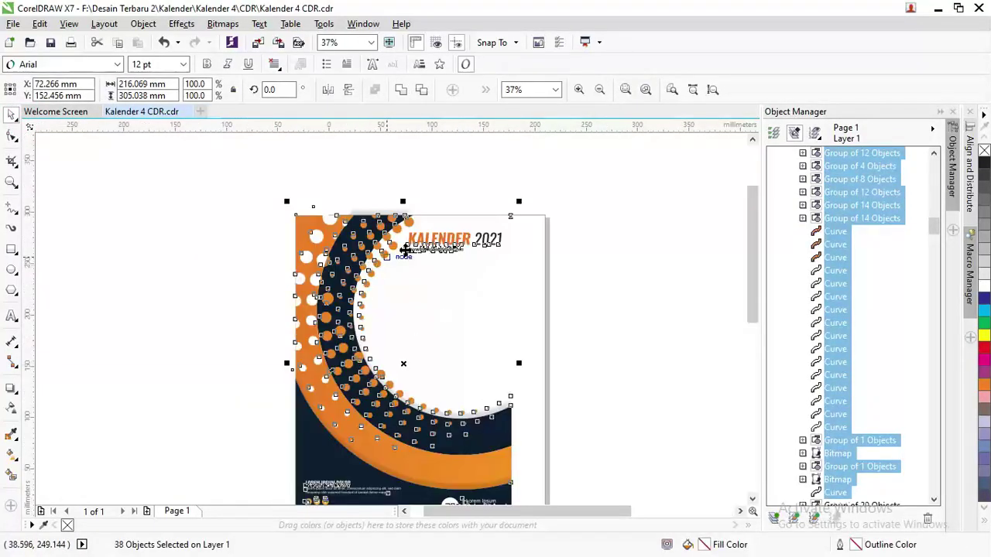
left_click(385, 184)
left_click(392, 209)
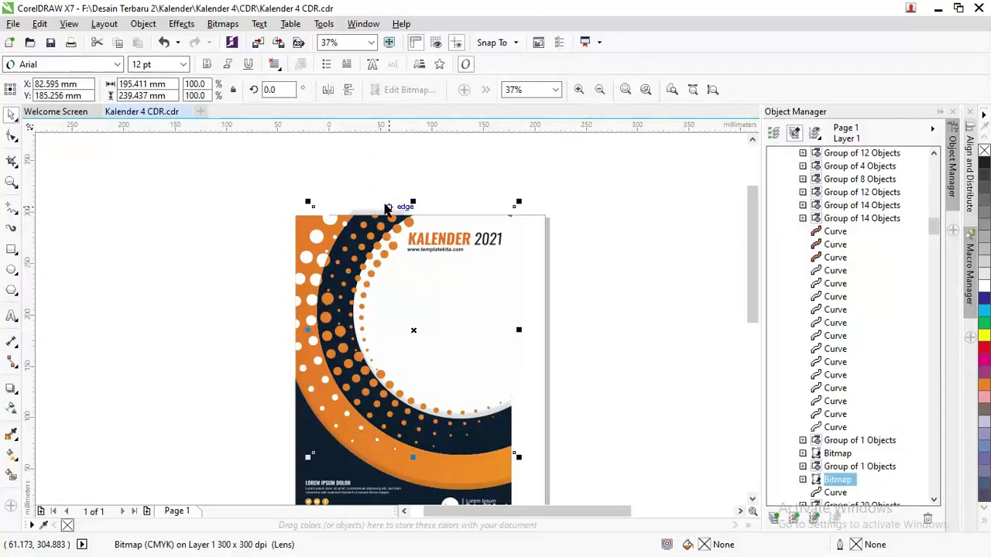
left_click(11, 135)
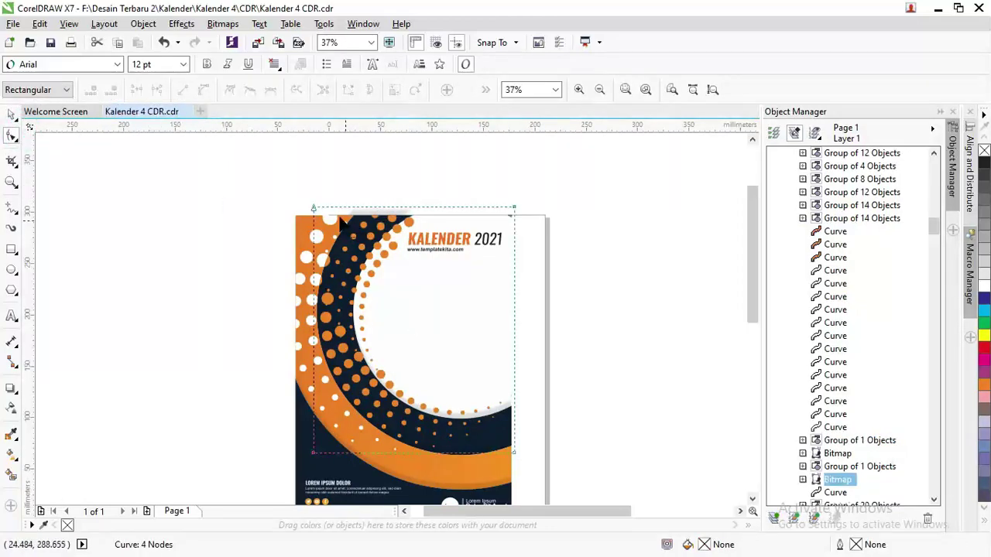
left_click(313, 209)
left_click(514, 208)
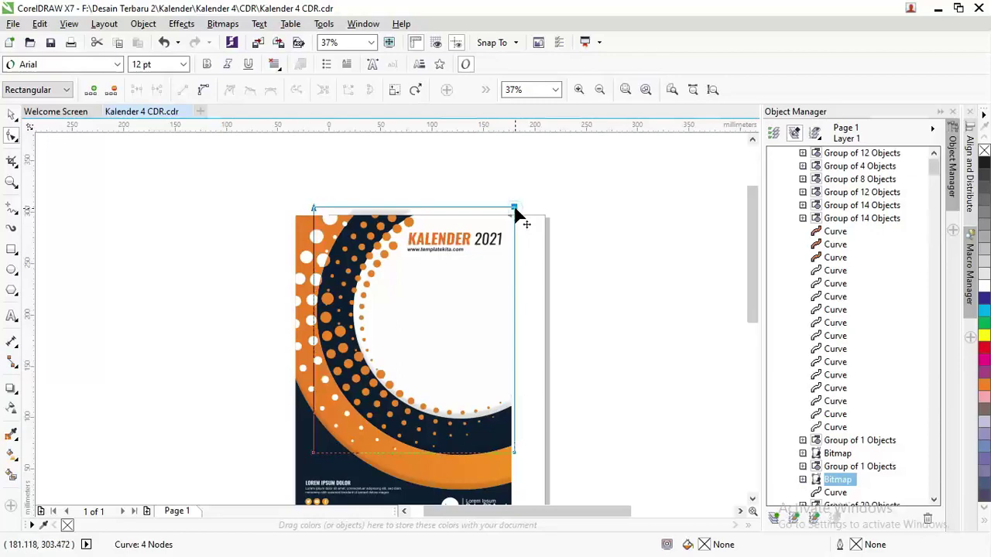
left_click_drag(515, 209, 515, 216)
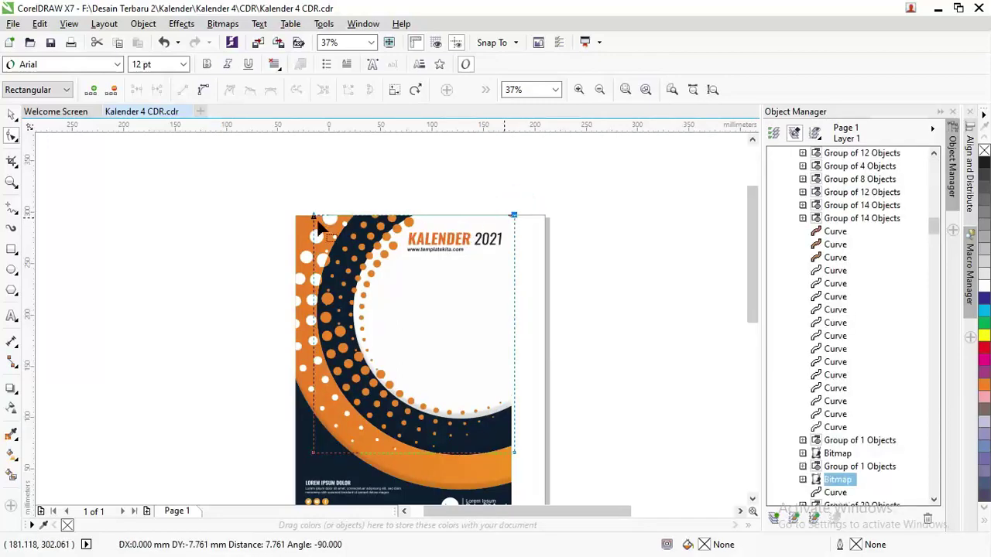
left_click(11, 114)
key("Escape")
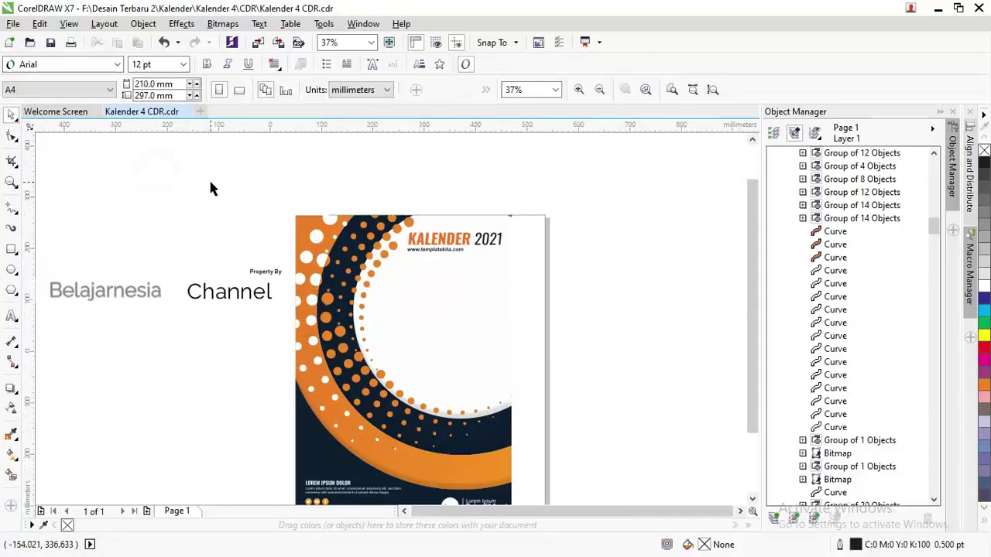
- Regroup the cover's 38 objects and zoom in on the LOREM IPSUM DOLOR footer
scroll(217, 186, "down", 2)
left_click_drag(198, 155, 422, 362)
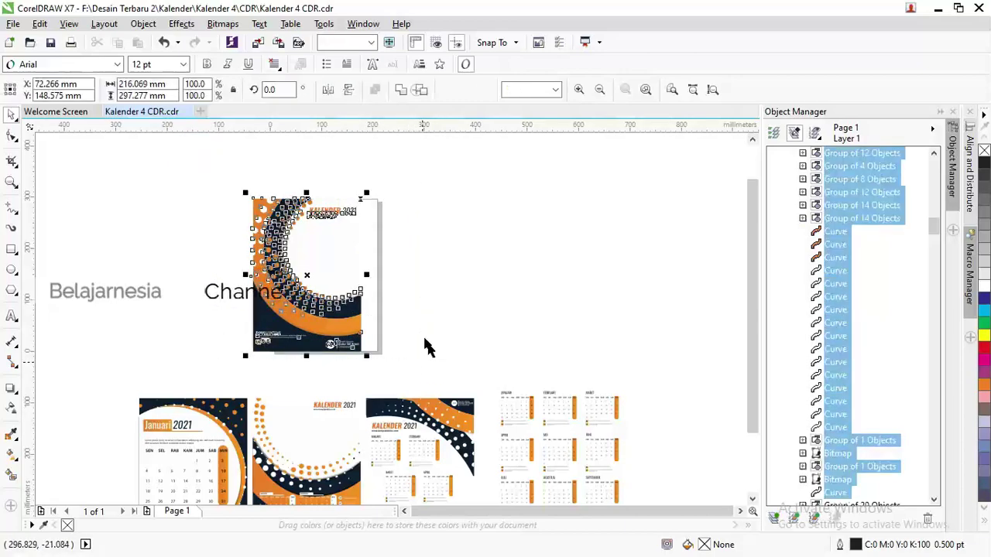
key("ctrl+g")
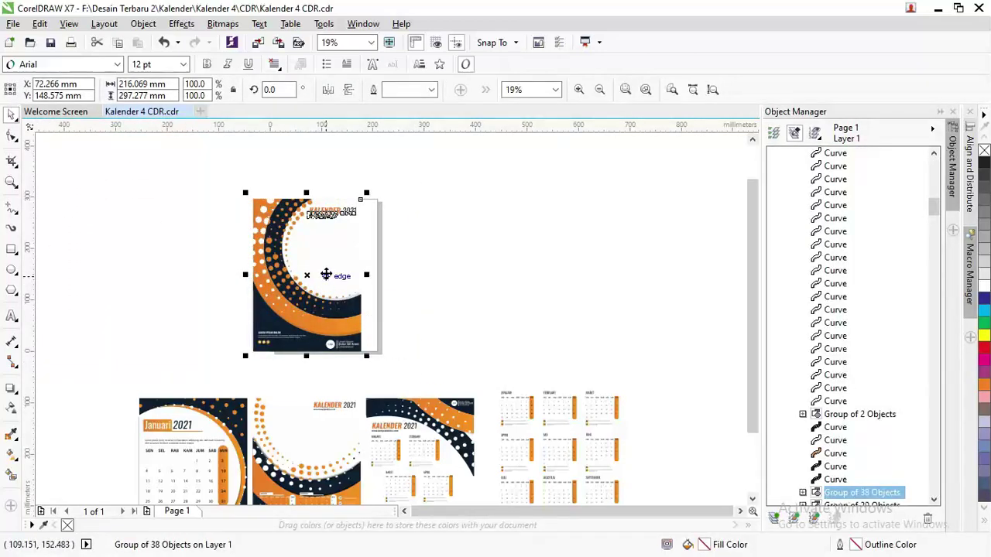
key("Escape")
key("z")
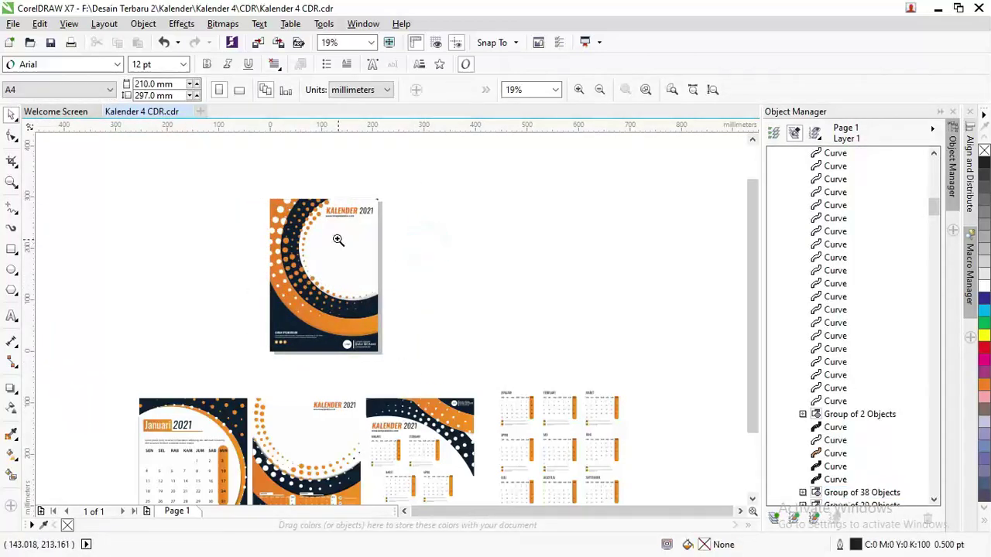
left_click(317, 231)
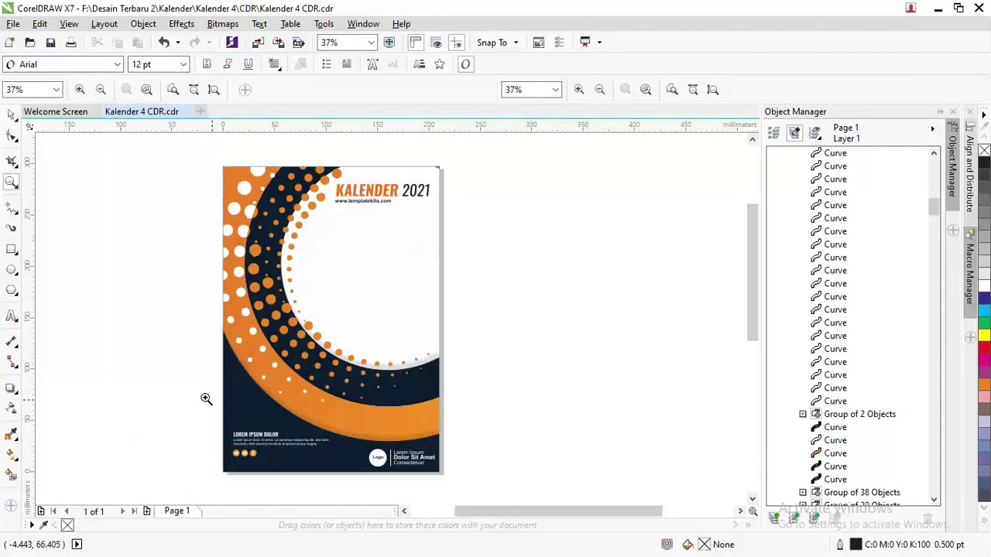
left_click_drag(186, 392, 496, 475)
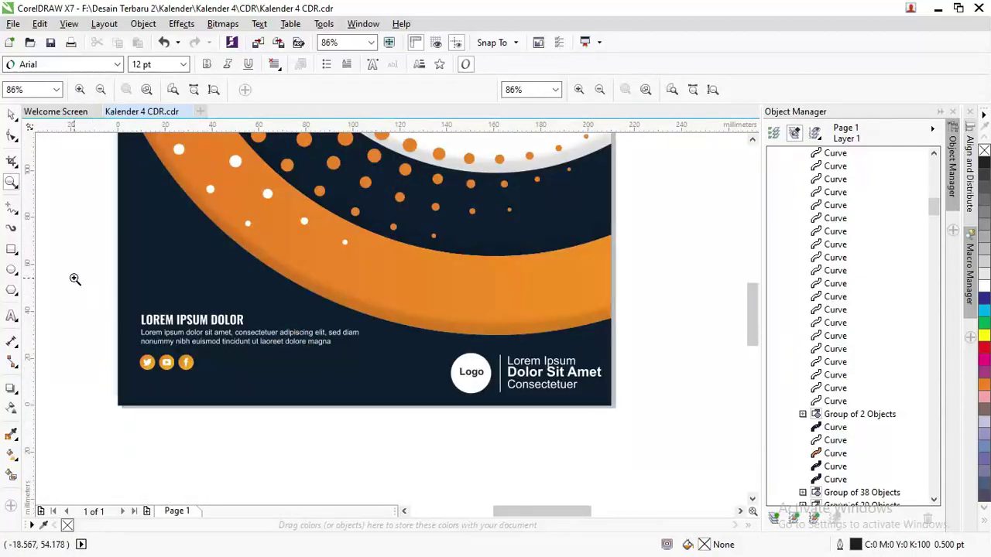
left_click_drag(75, 278, 650, 433)
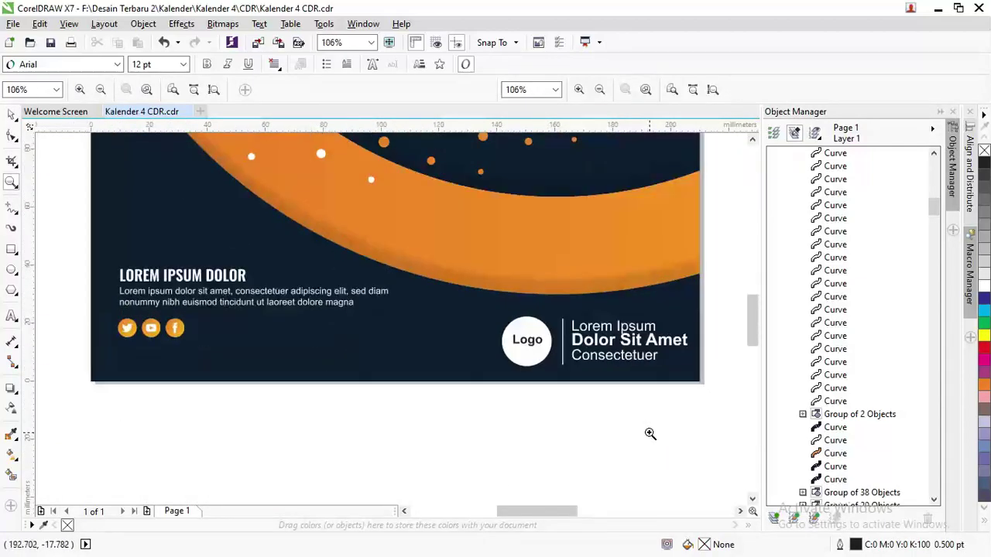
left_click(14, 115)
left_click(211, 300)
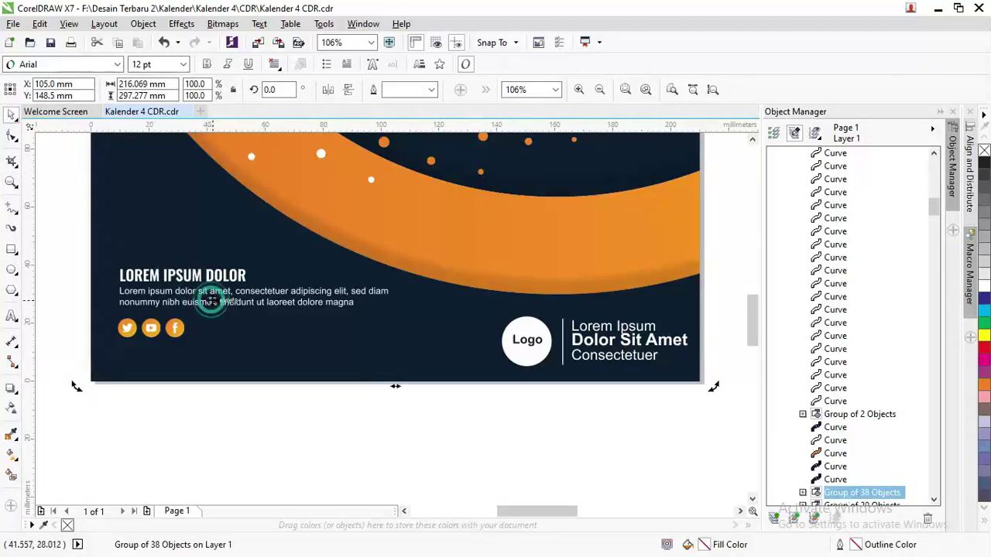
- Ungroup the footer group and the LOREM IPSUM DOLOR heading into separate letters
right_click(211, 300)
left_click(261, 257)
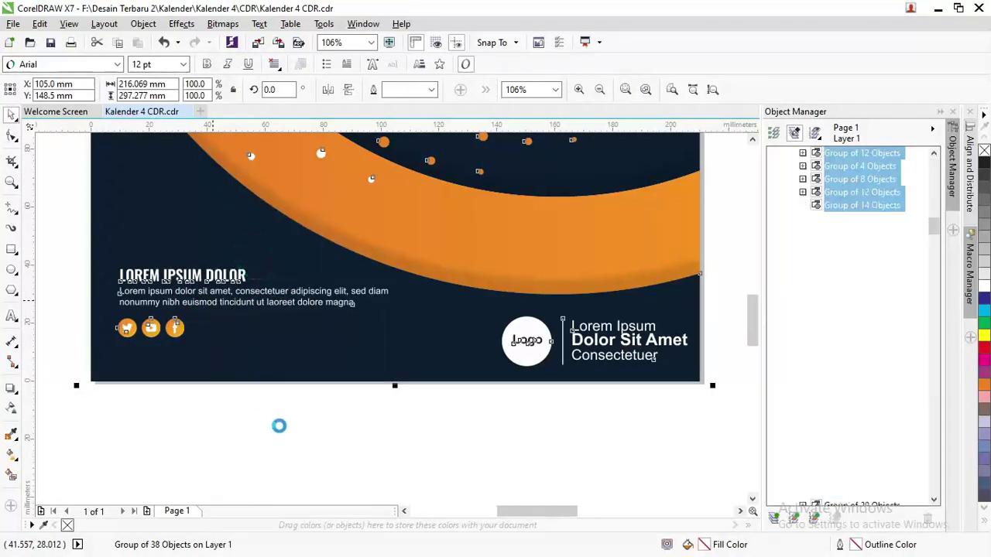
left_click(225, 276)
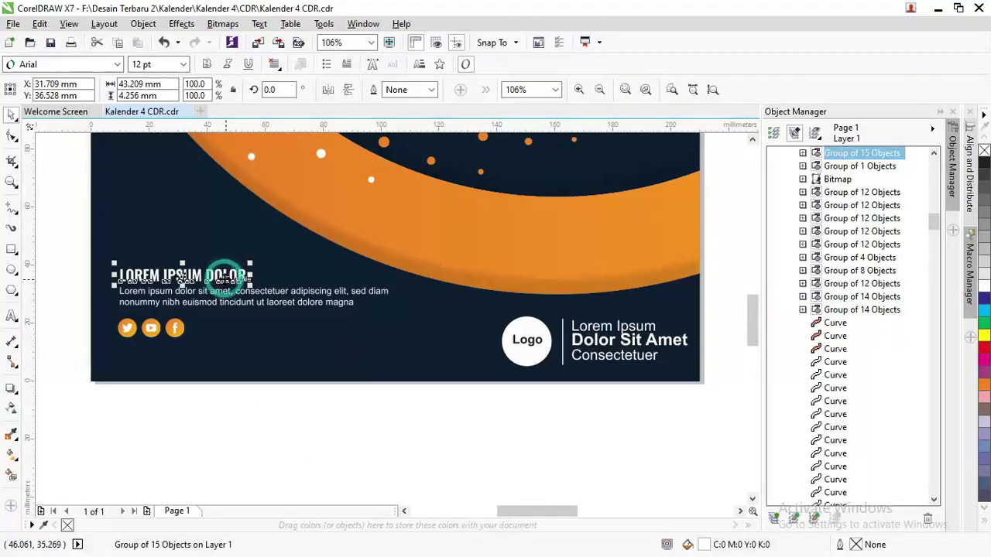
right_click(223, 281)
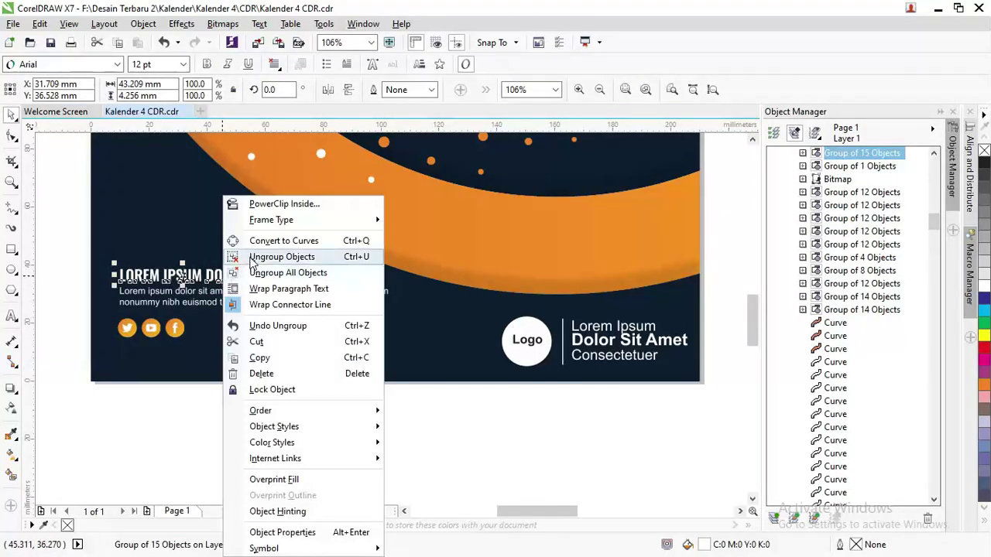
left_click(263, 257)
left_click(240, 419)
- Convert the D of DOLOR to a curve with Ctrl+U and drag it toward IPSUM
scroll(183, 267, "up", 2)
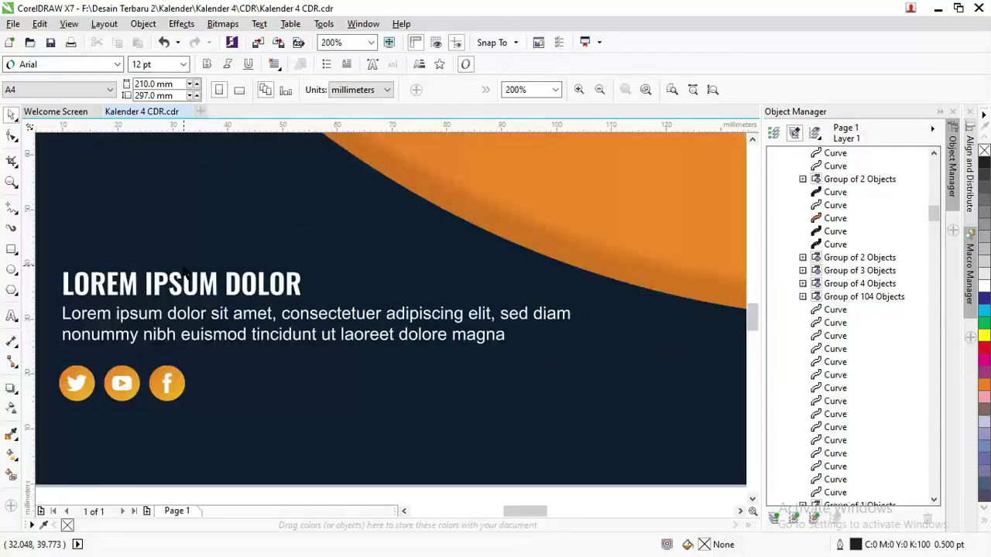
left_click(189, 280)
scroll(238, 285, "up", 2)
left_click(240, 280)
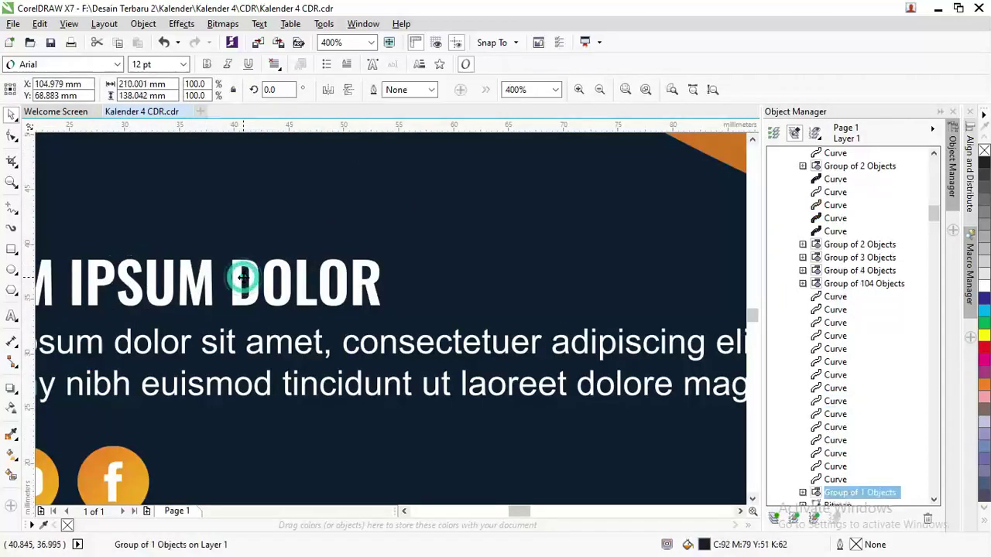
key("ctrl+u")
left_click_drag(237, 263, 289, 264)
left_click(283, 263)
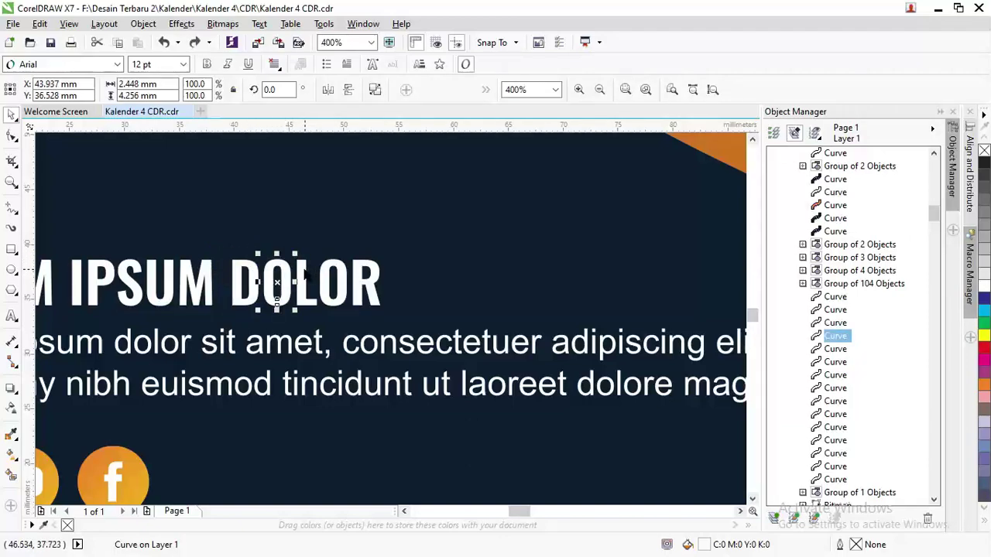
left_click(306, 274)
- Ungroup the KALENDER title into letter curves, then test-move its D and undo
scroll(303, 271, "down", 2)
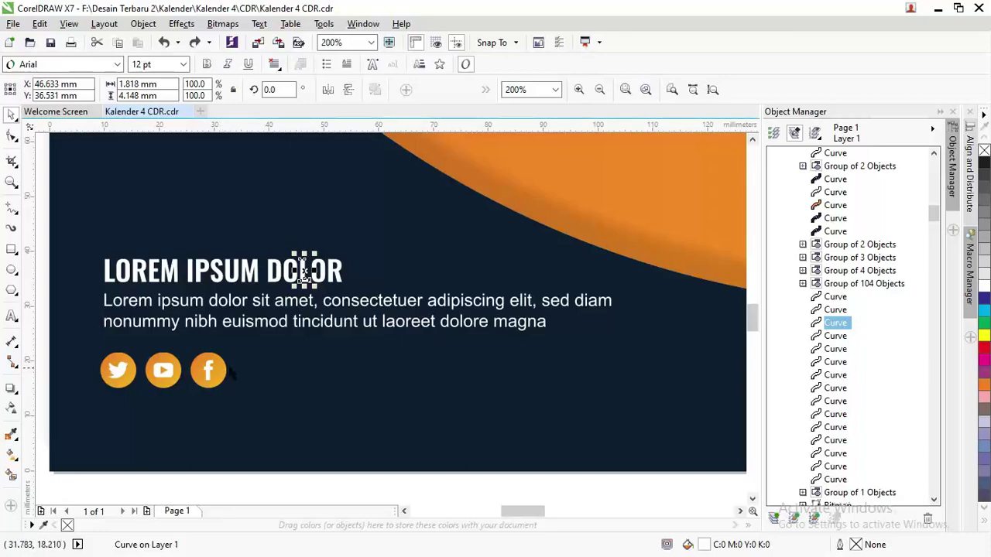
scroll(237, 368, "down", 2)
scroll(238, 370, "down", 2)
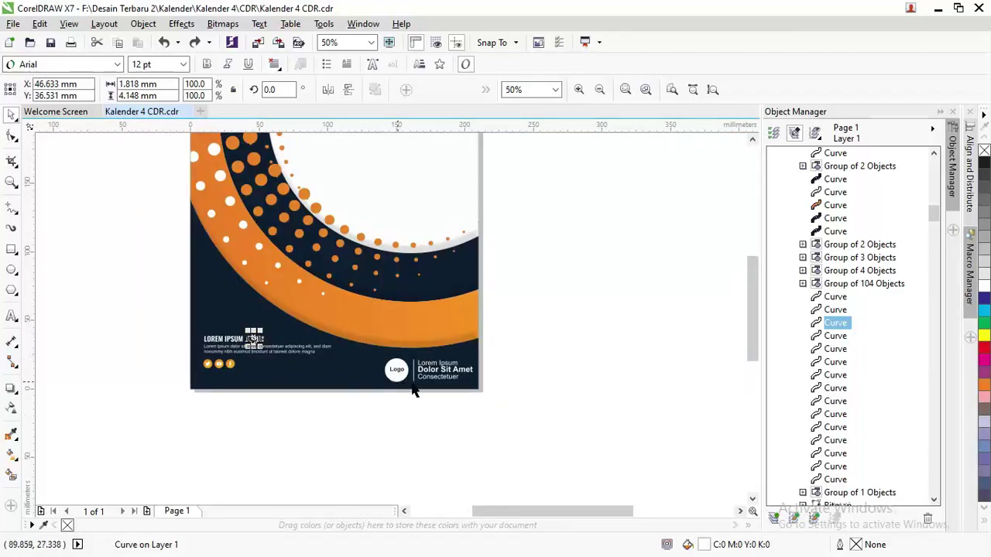
scroll(256, 339, "up", 2)
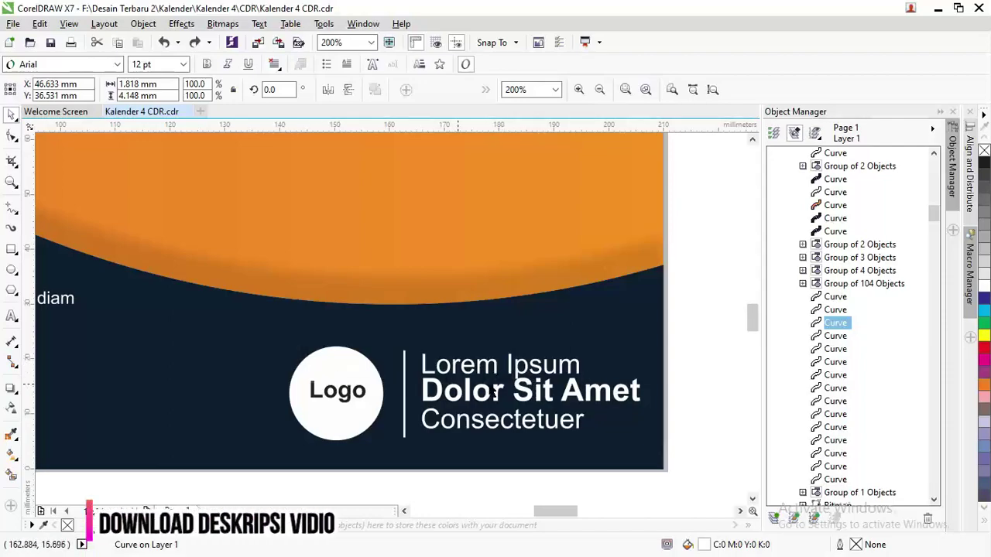
scroll(392, 365, "down", 2)
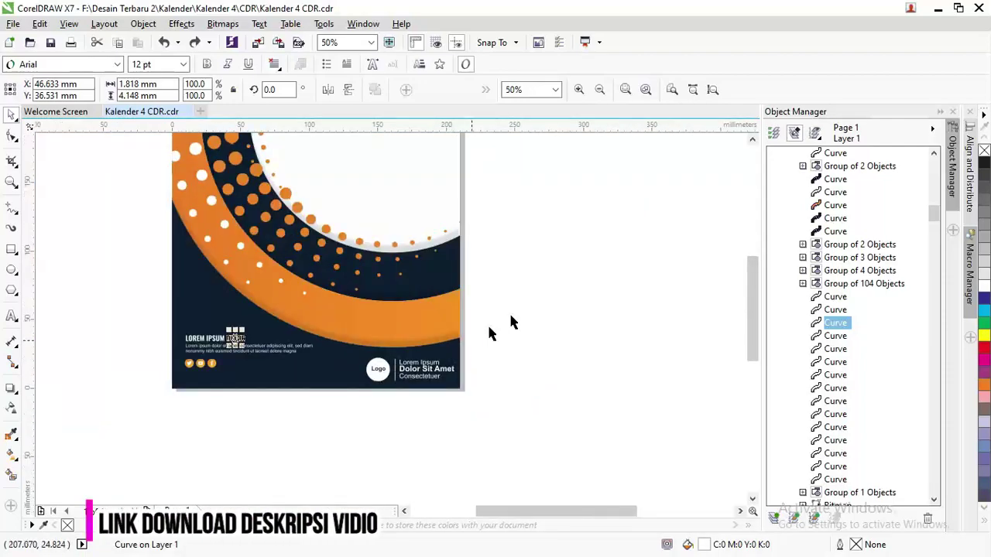
left_click_drag(750, 352, 751, 275)
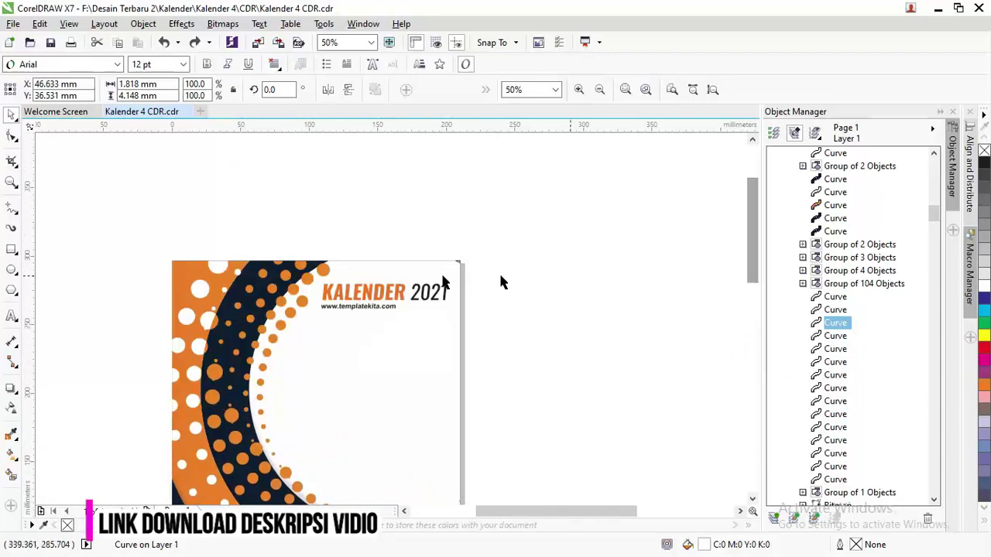
scroll(333, 291, "up", 1)
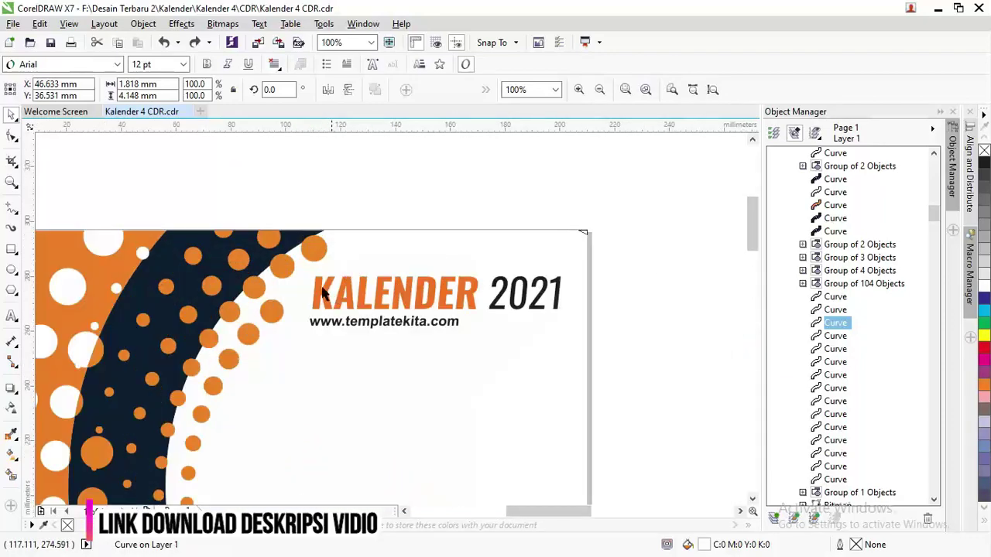
left_click(444, 302)
right_click(444, 296)
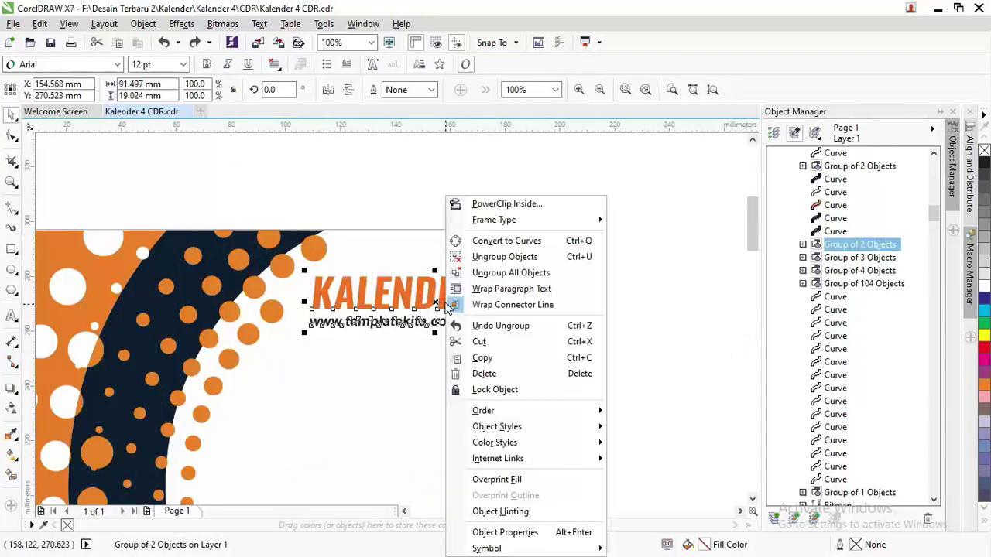
left_click(488, 273)
left_click(429, 292)
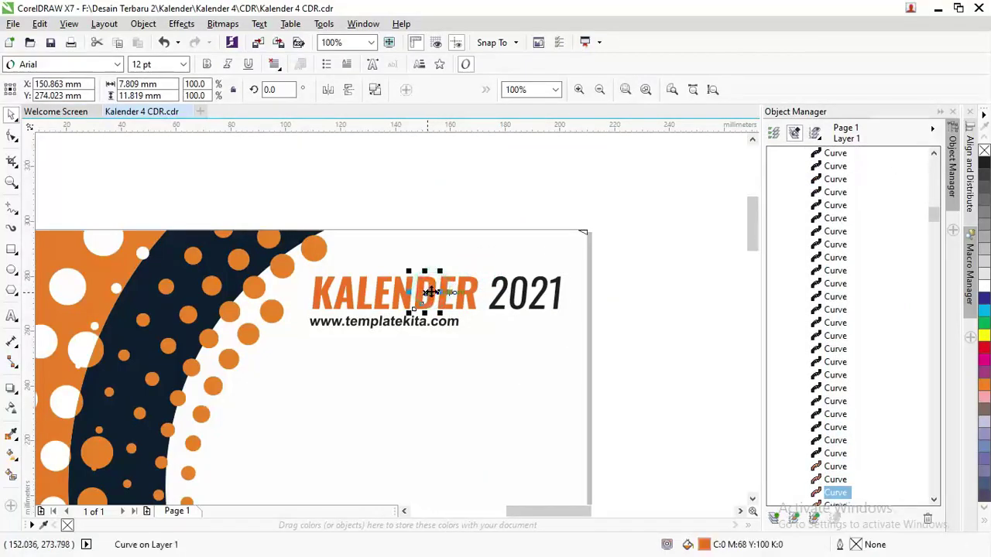
left_click_drag(432, 292, 438, 273)
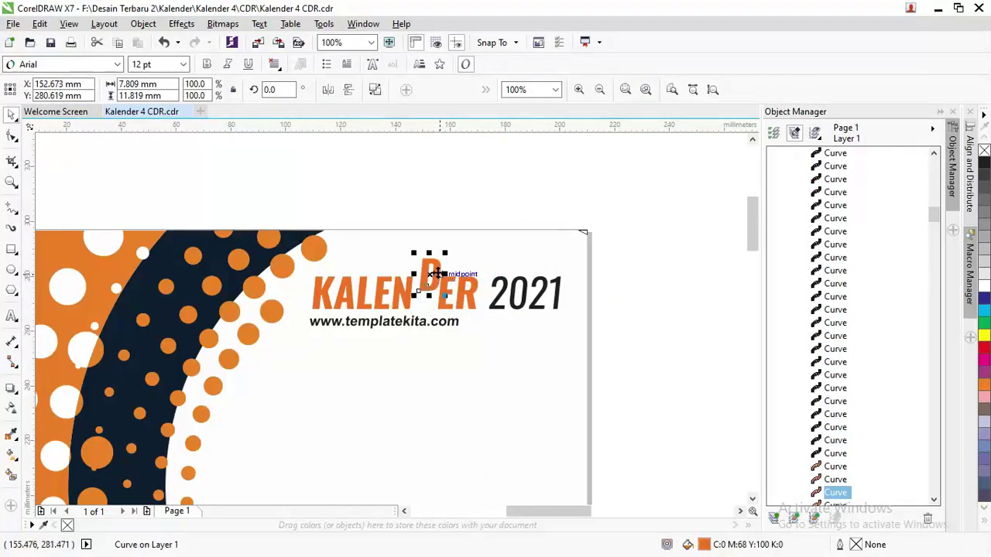
key("ctrl+z")
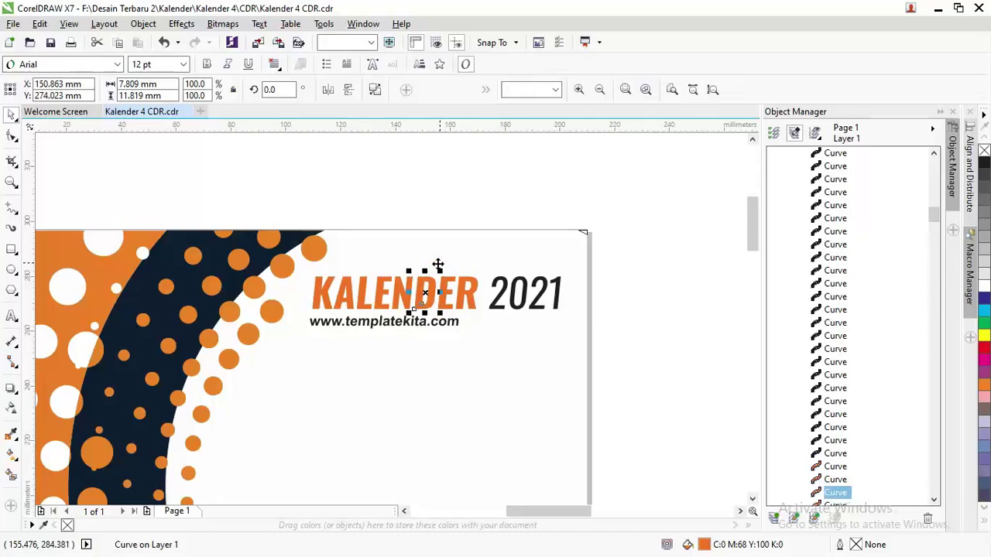
left_click(12, 315)
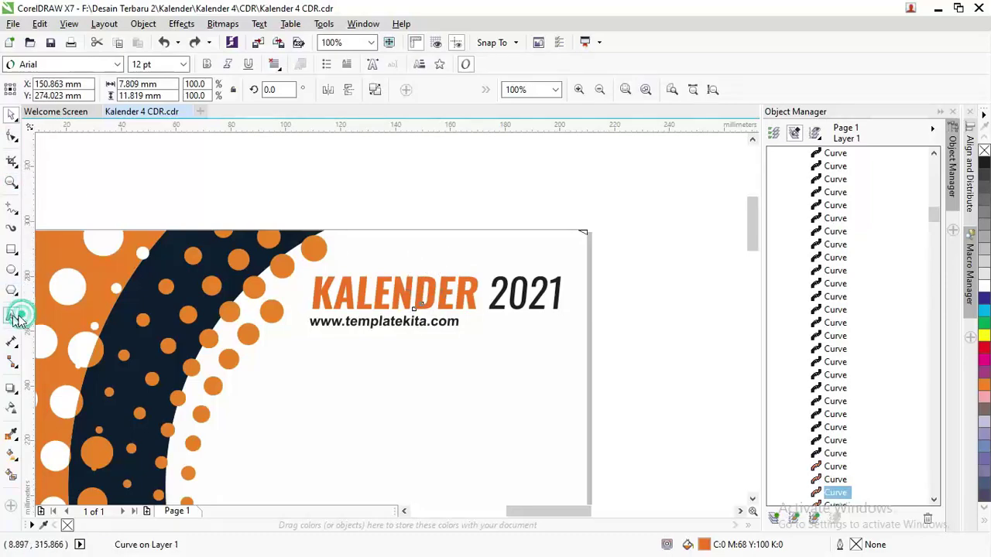
- Add a new text line reading KALENDER COMPANY above the cover page
left_click(341, 199)
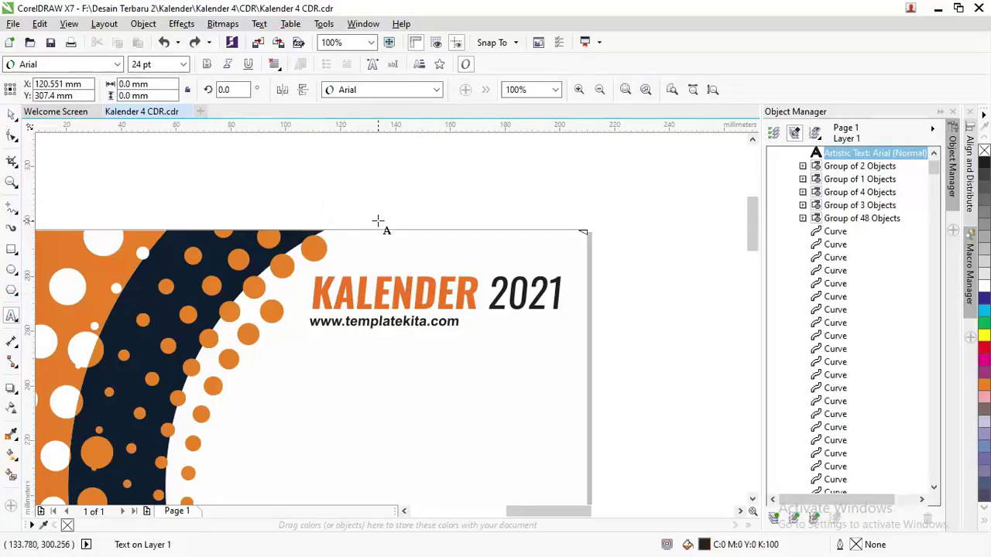
type("kalde")
key("BackSpace")
key("BackSpace")
key("BackSpace")
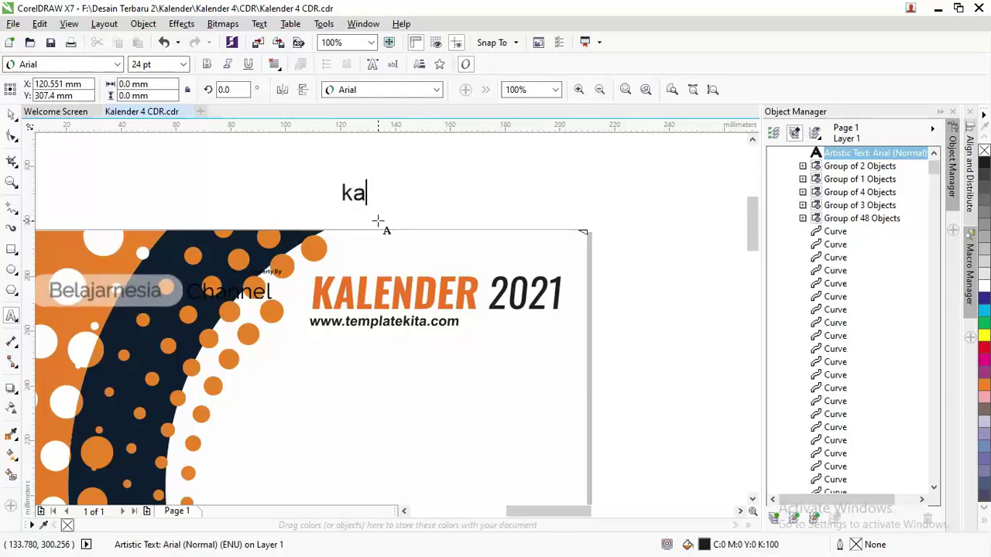
key("BackSpace")
key("BackSpace")
type("LDE")
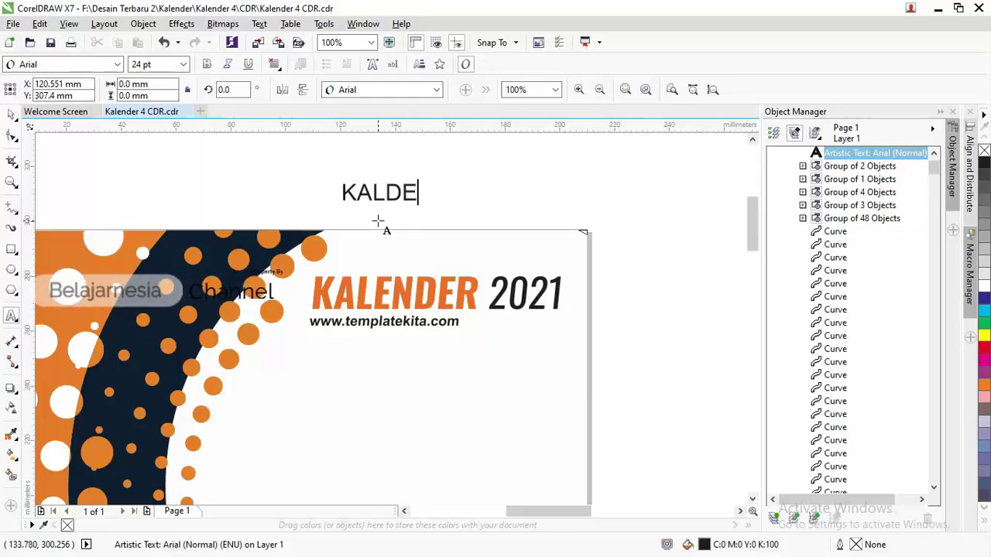
key("BackSpace")
key("BackSpace")
type("ENDER COMPANY")
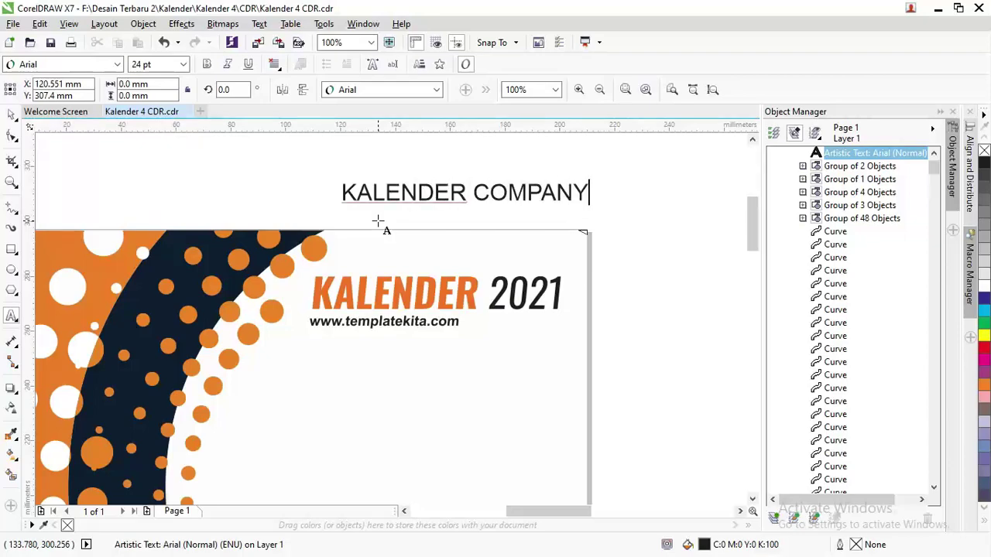
- Set the heading to regular Oswald after trying Oswald Medium and ExtraLight
key("ctrl+a")
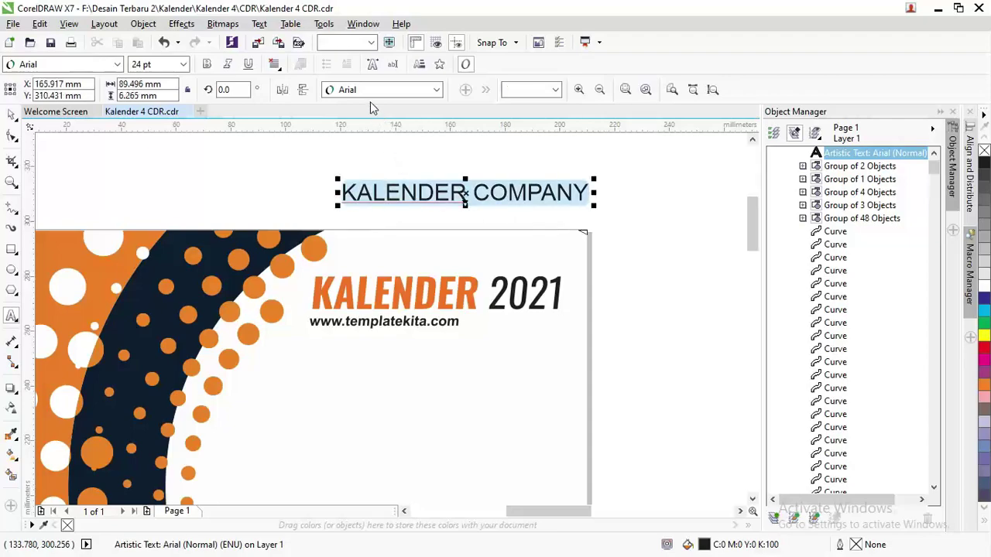
left_click(368, 92)
type("Oswald Medium")
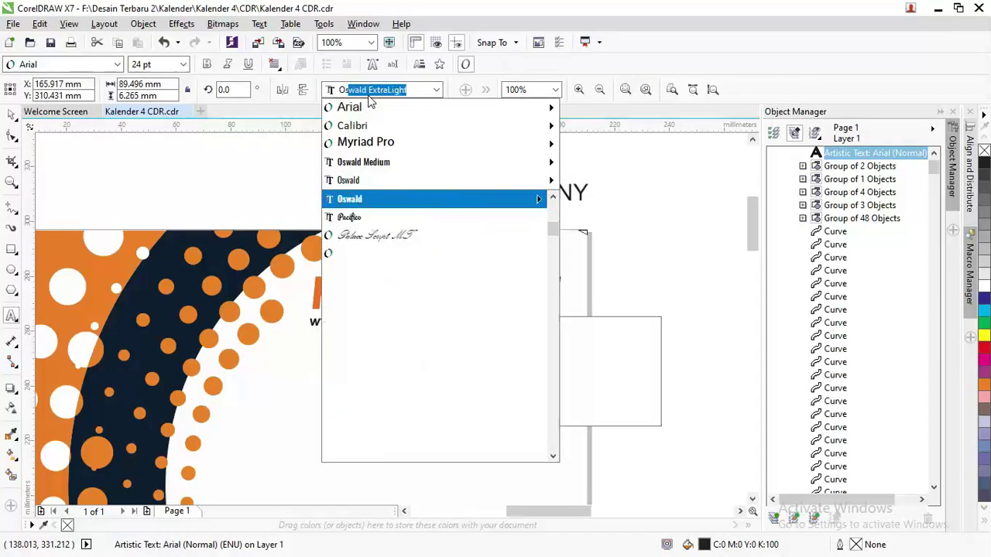
mouse_move(434, 162)
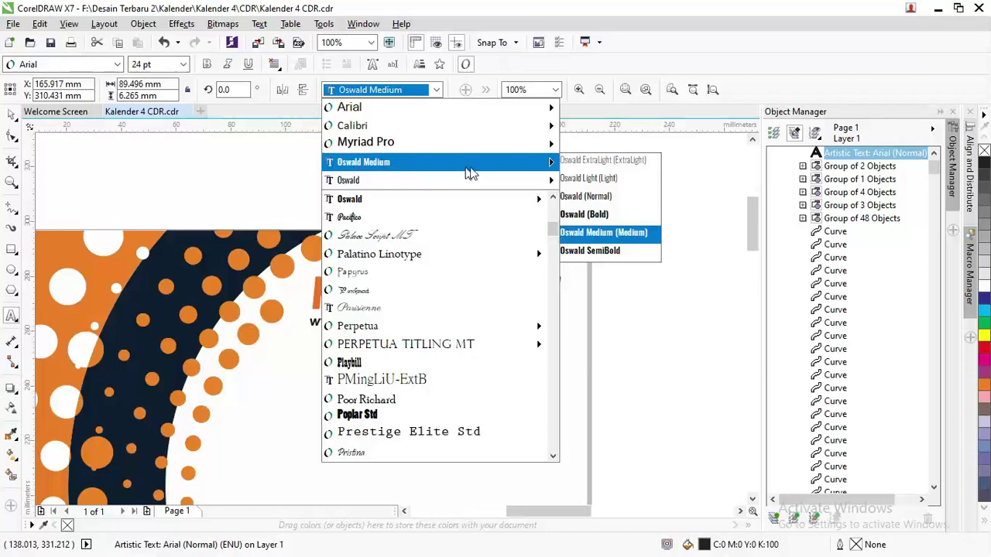
left_click(475, 171)
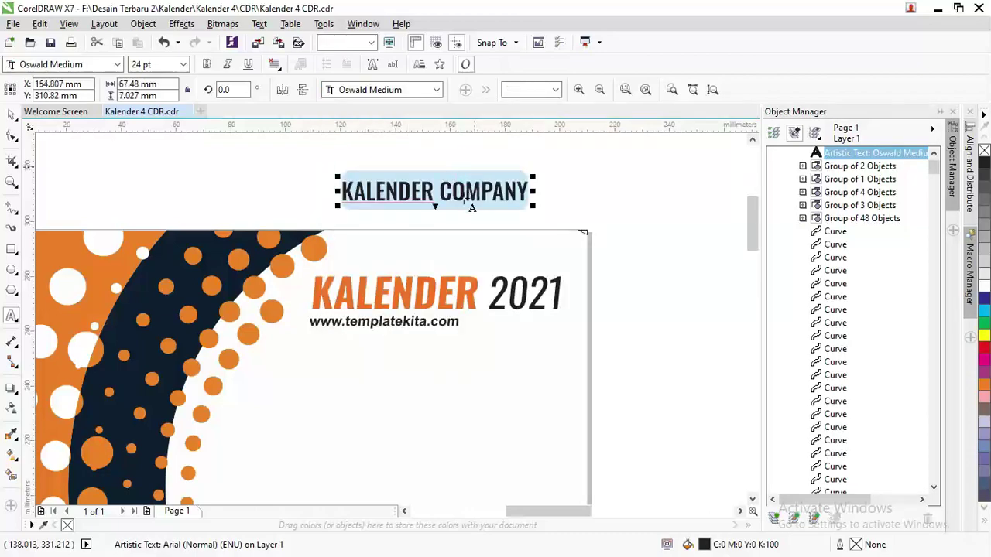
left_click(436, 89)
left_click(596, 197)
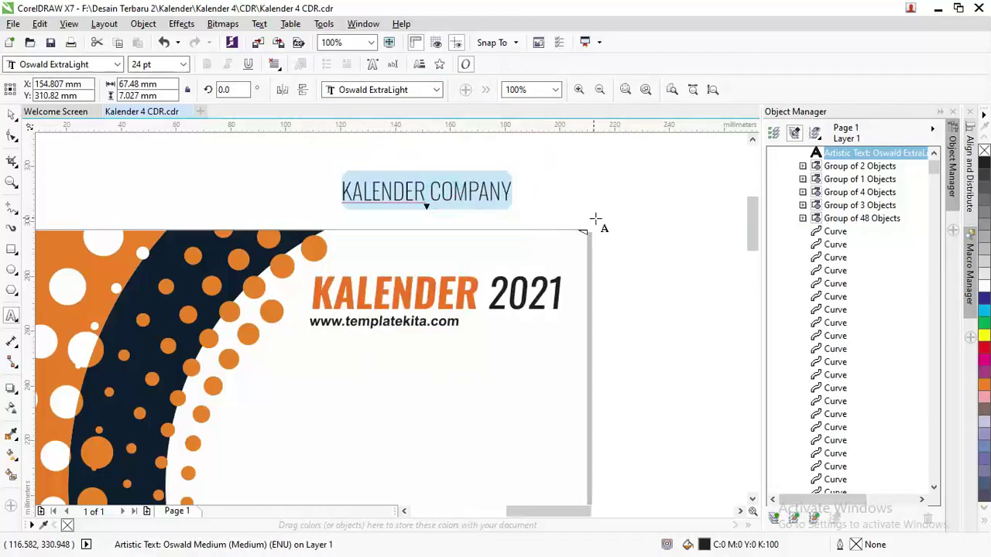
left_click(436, 90)
mouse_move(433, 199)
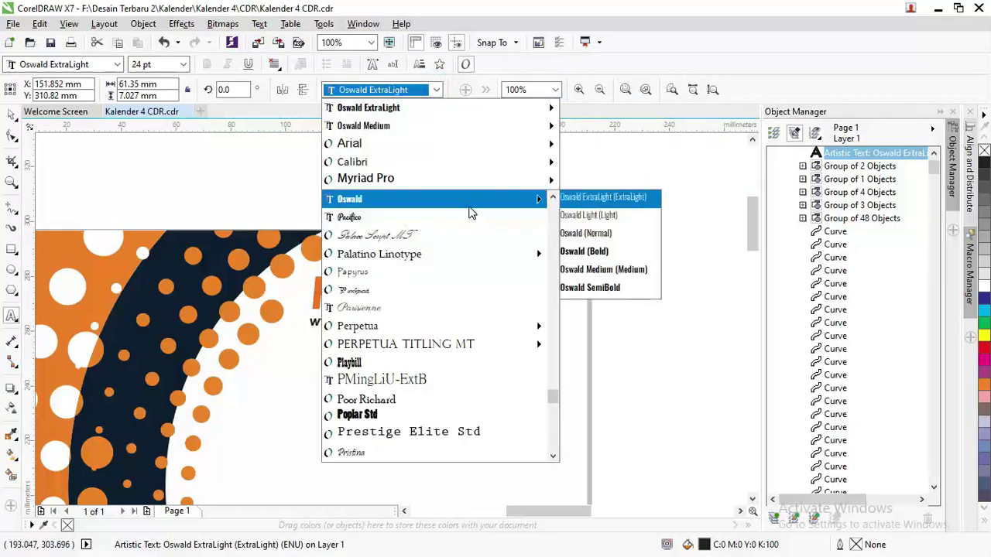
left_click(590, 233)
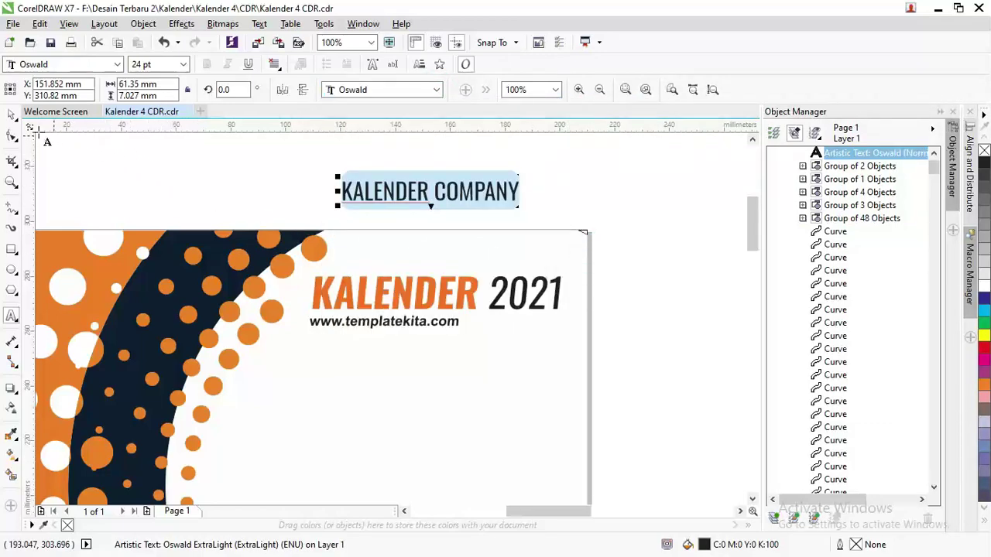
- Finish editing the KALENDER COMPANY text, deselect it and look over the pages
left_click(12, 113)
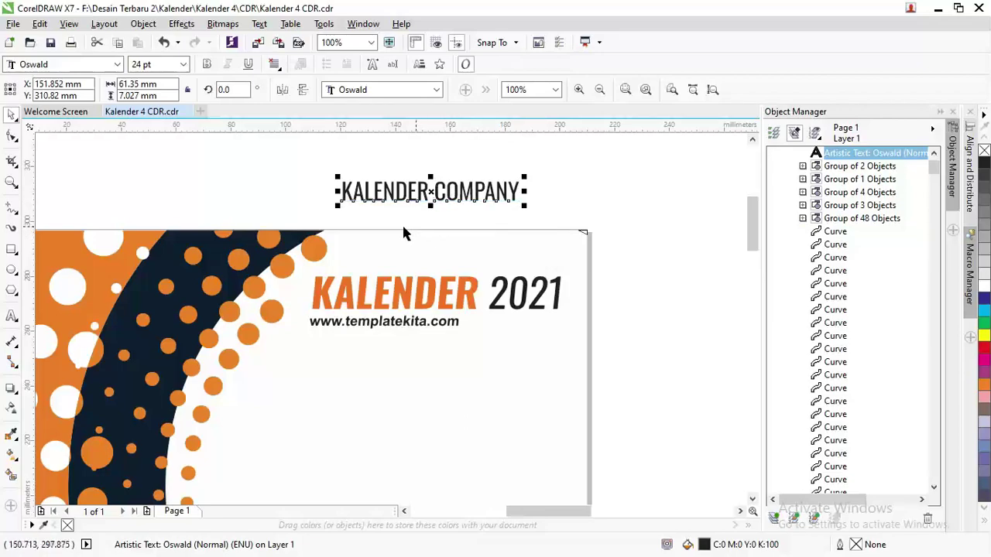
scroll(385, 231, "down", 1)
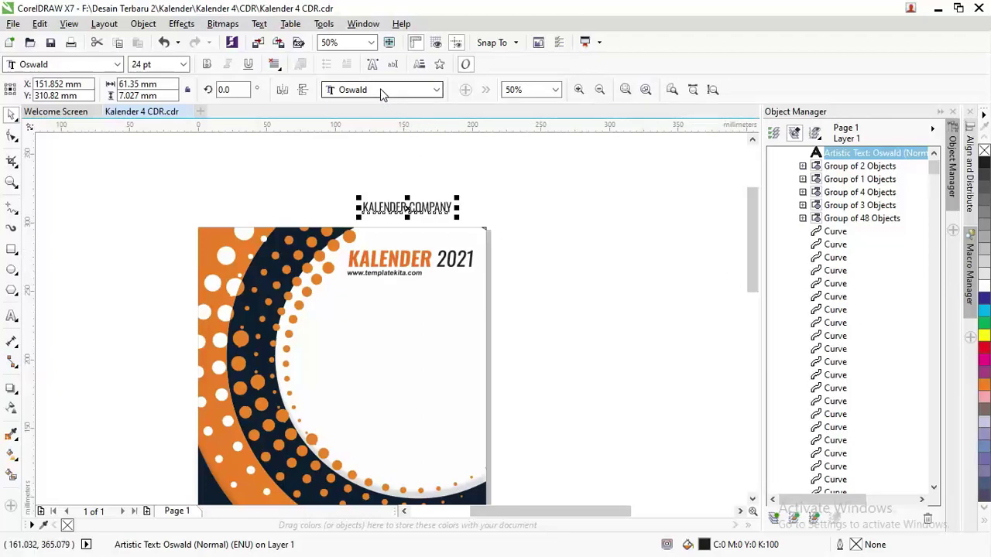
left_click(489, 274)
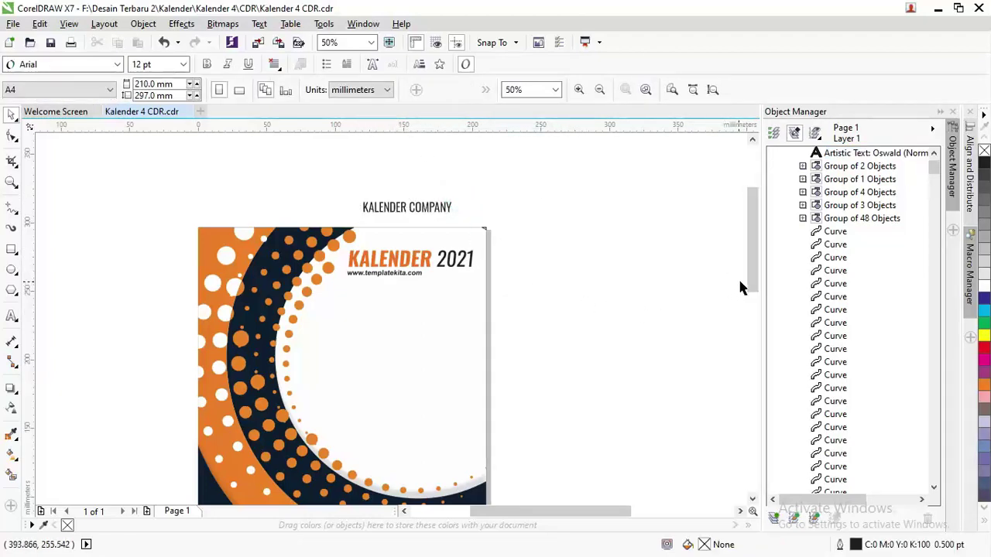
left_click_drag(739, 284, 738, 315)
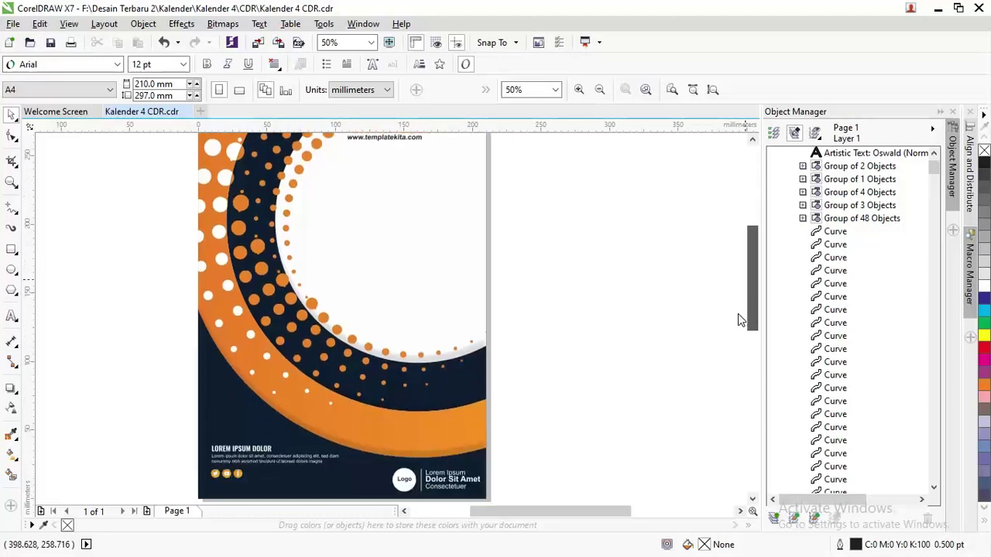
left_click_drag(738, 320, 737, 314)
scroll(357, 241, "down", 3)
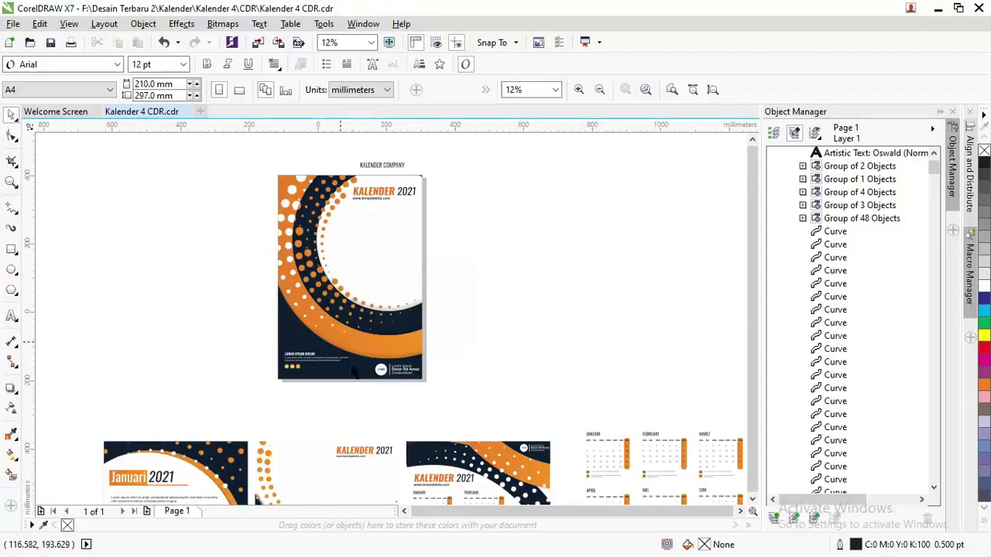
scroll(334, 359, "up", 2)
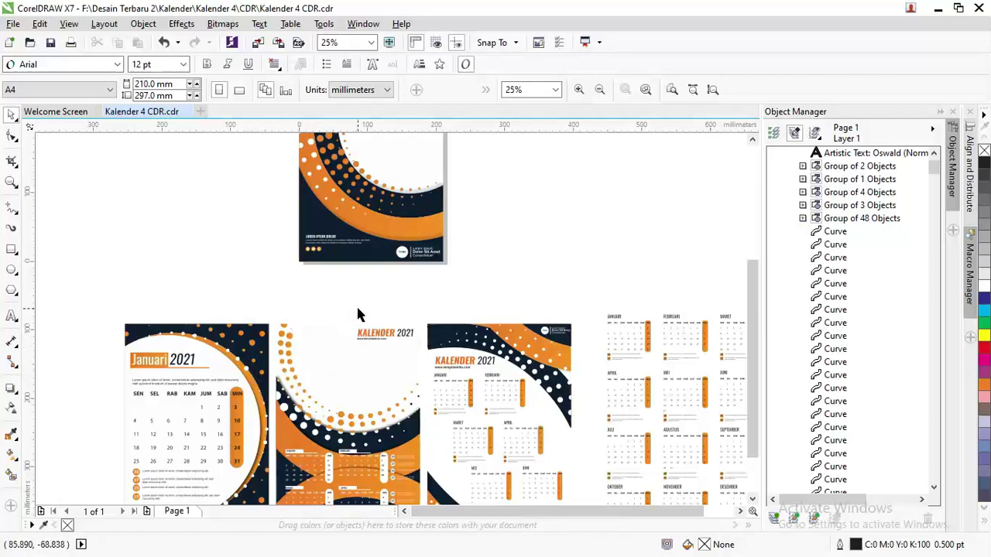
scroll(359, 304, "down", 2)
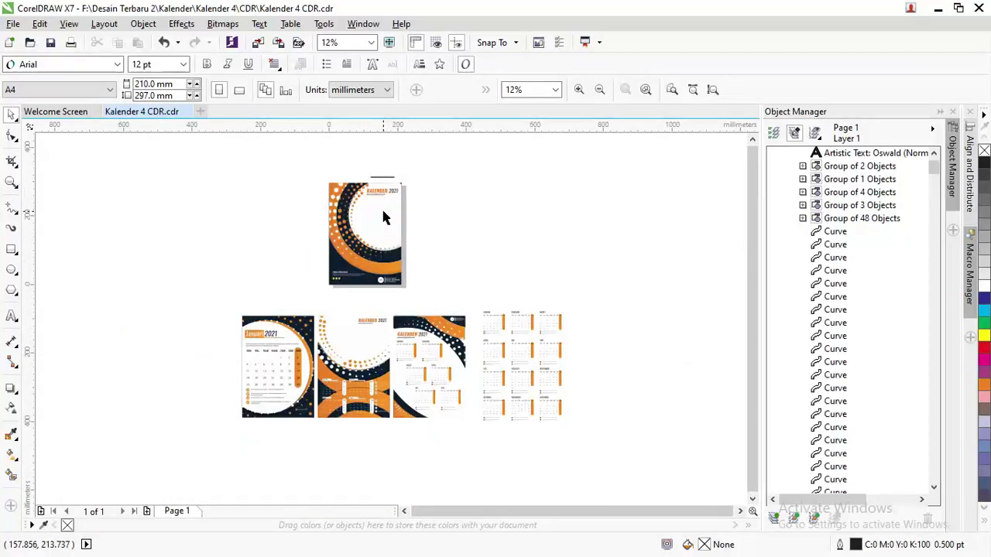
scroll(351, 337, "up", 2)
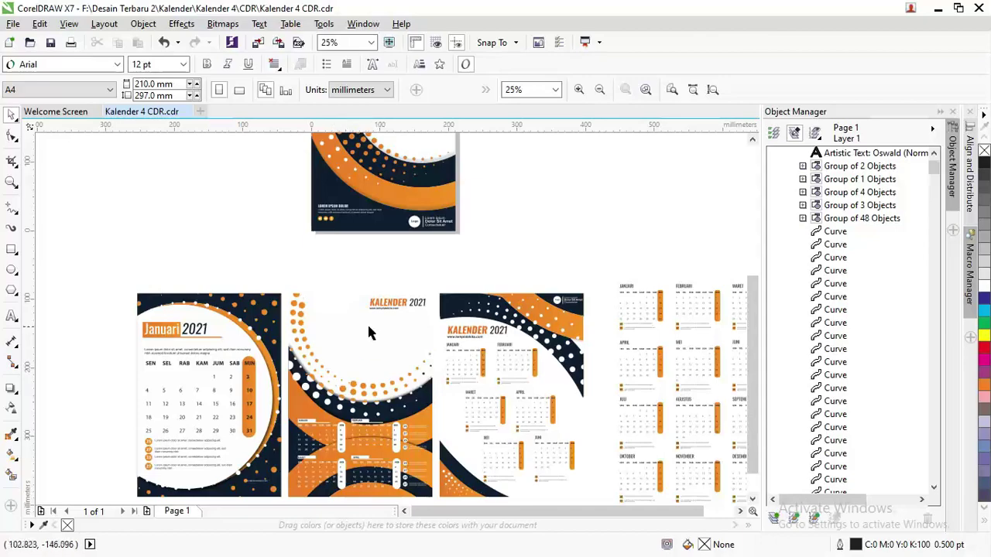
- Switch to File Explorer and go up to the Kalender folder
key("alt+Tab")
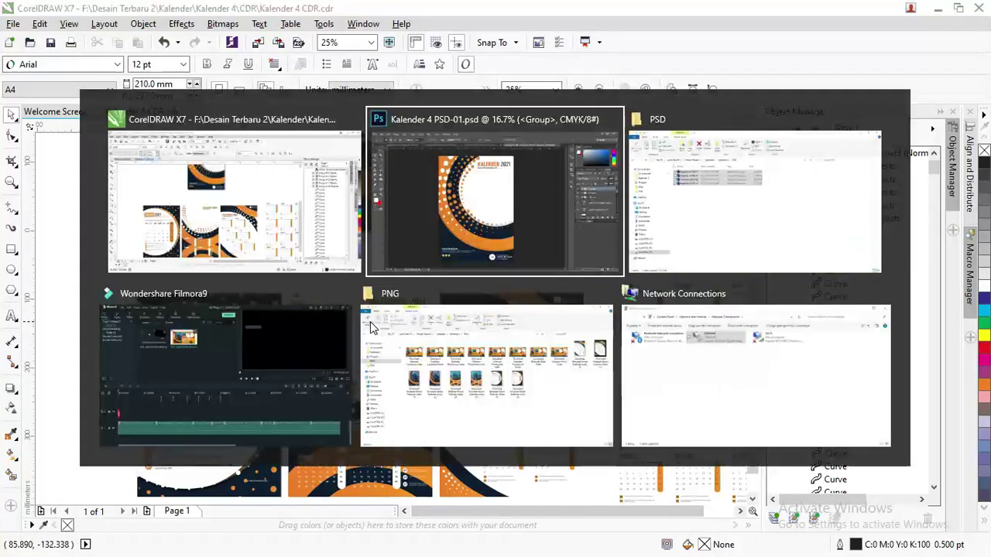
key("alt+Tab")
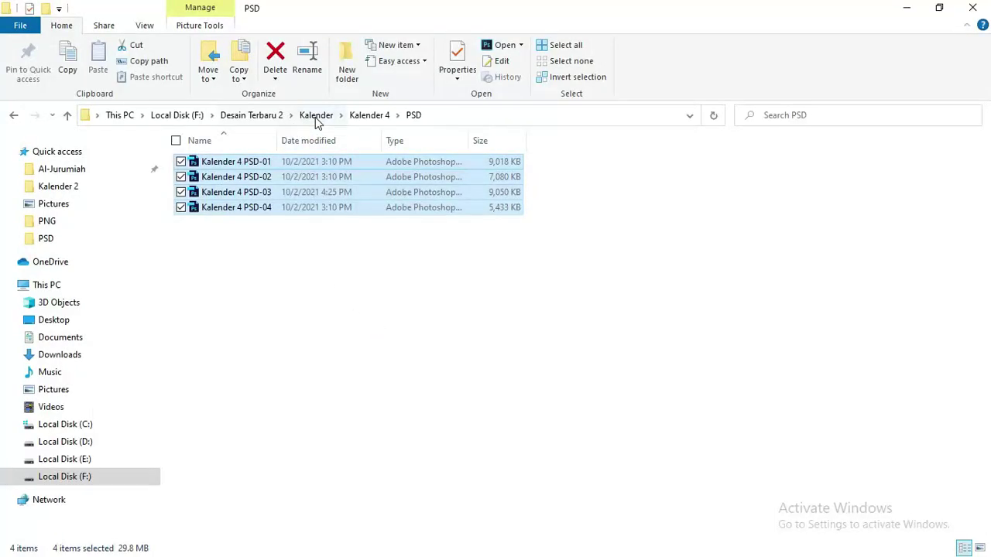
left_click(309, 118)
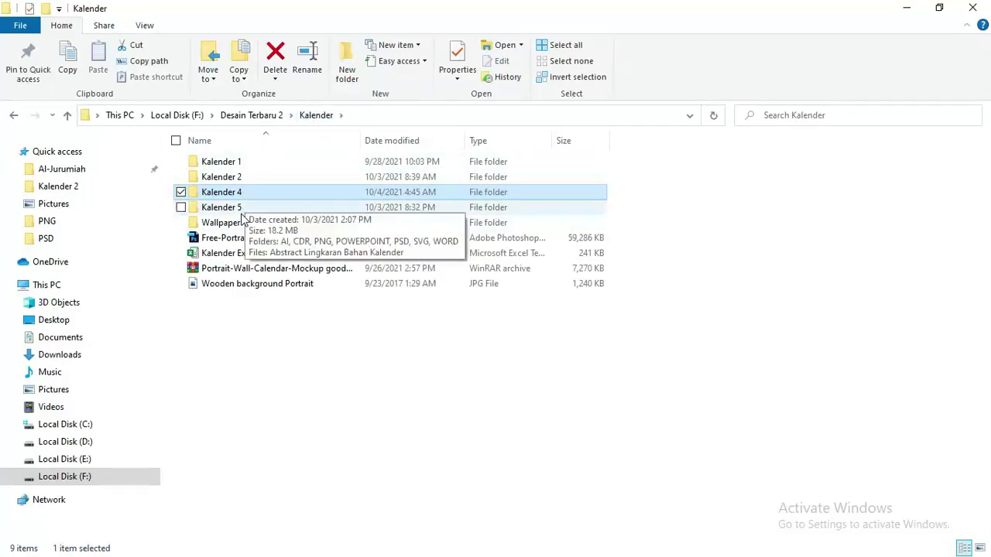
- Open the Wallpaper folder and drag the blue-sky building photo over to CorelDRAW
double_click(232, 223)
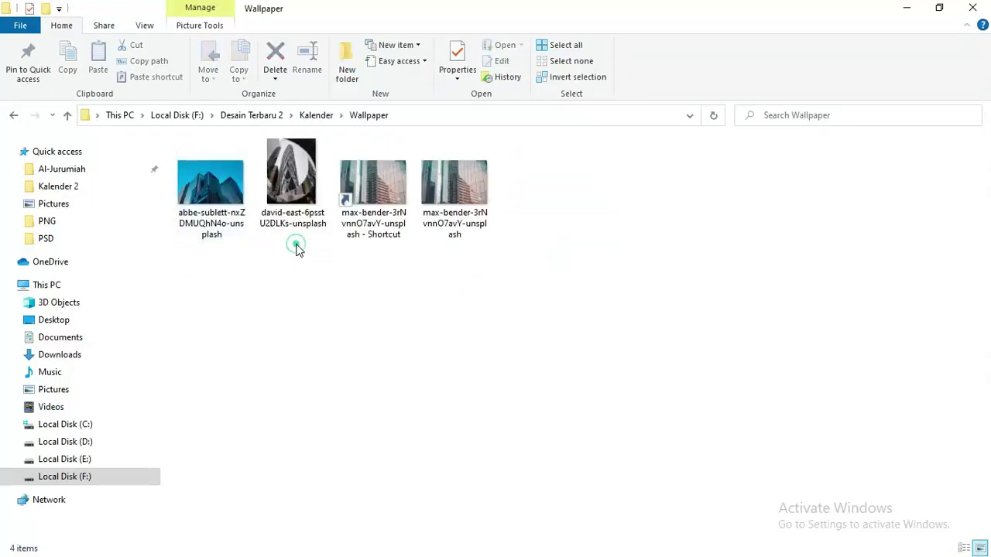
left_click(366, 212)
scroll(347, 257, "up", 1, "ctrl")
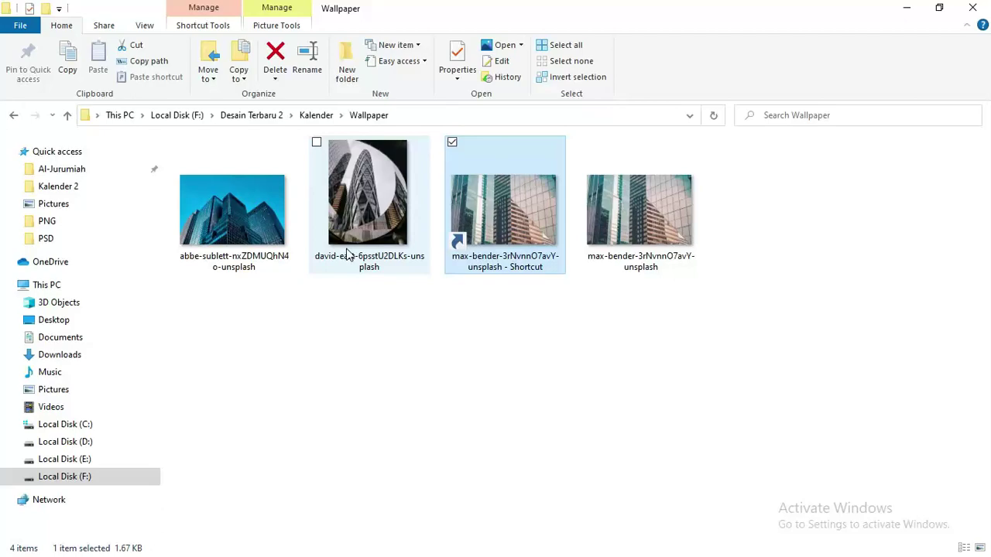
scroll(344, 256, "up", 1, "ctrl")
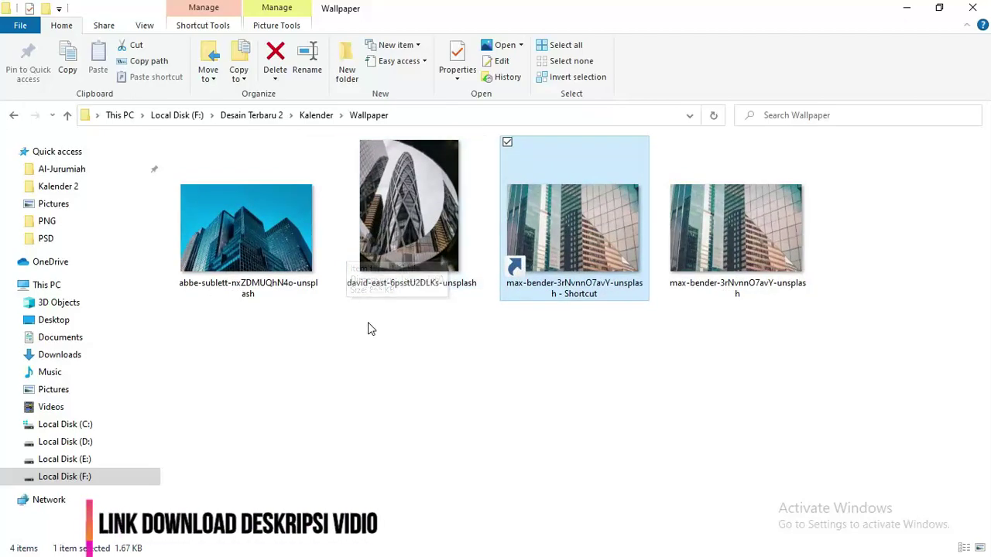
mouse_move(232, 221)
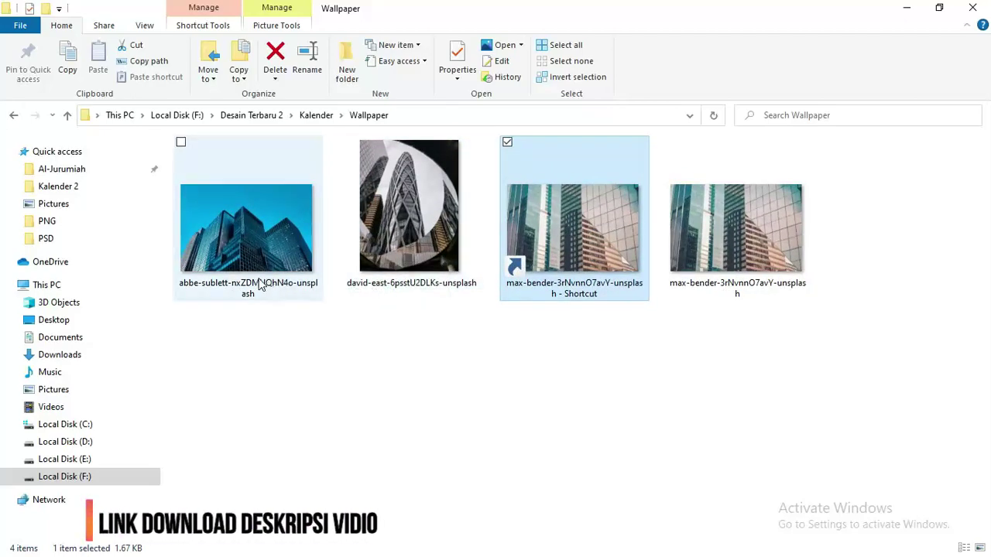
left_click(411, 333)
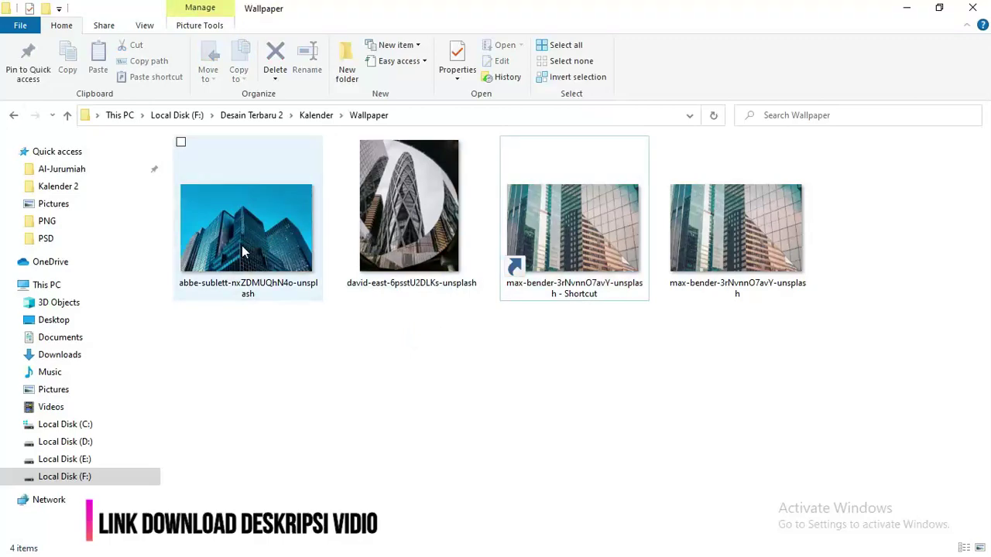
left_click_drag(242, 251, 292, 363)
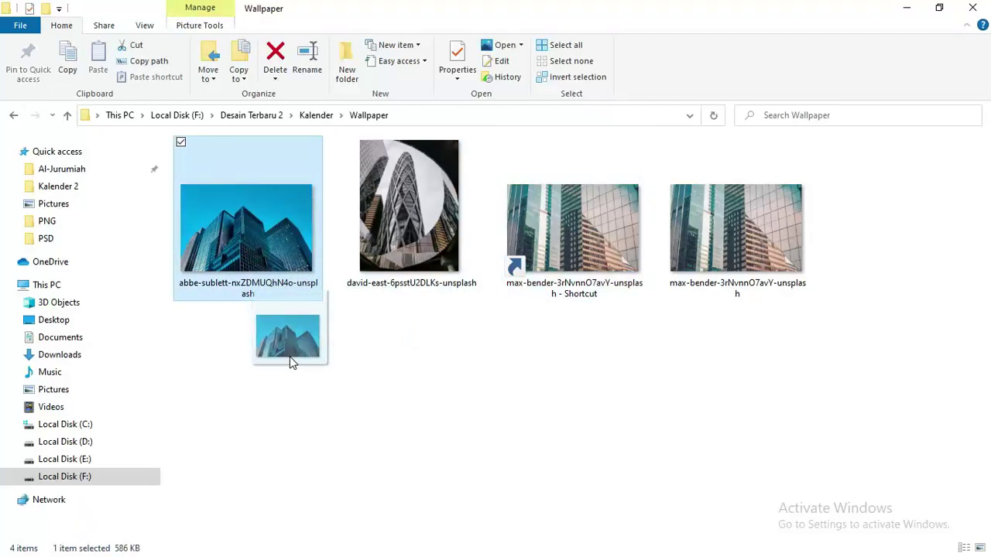
key("alt+Tab")
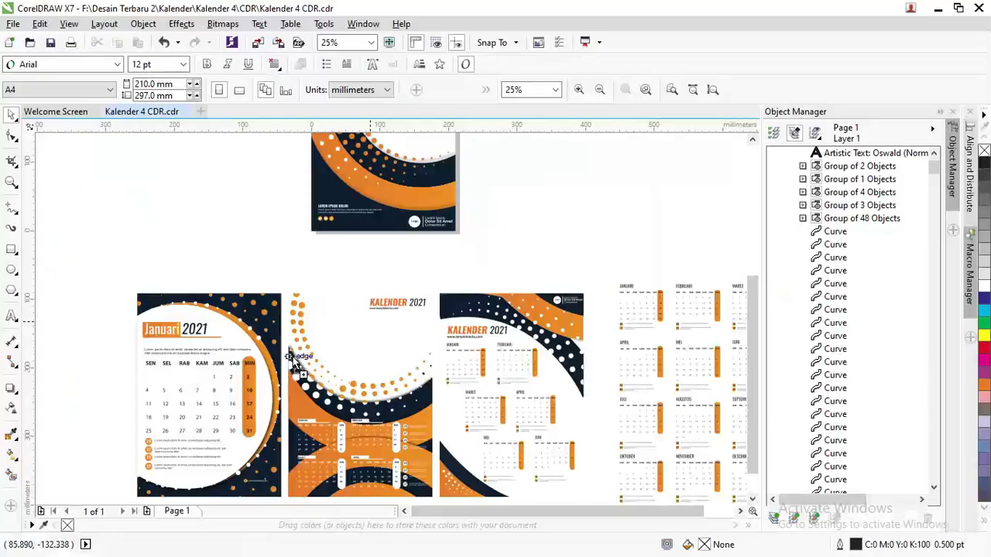
- Drop the building photo into the drawing and centre it on the page
left_click_drag(292, 360, 507, 230)
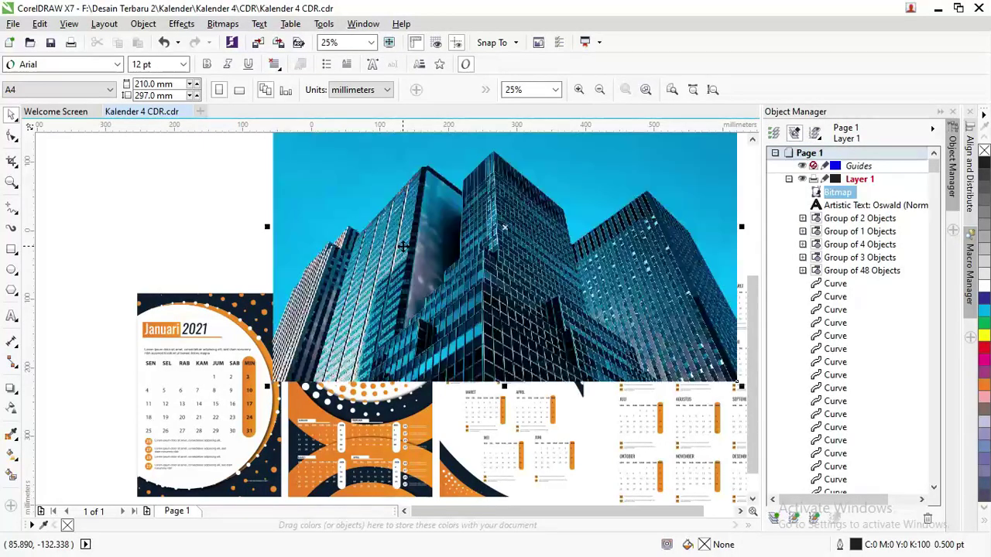
scroll(402, 246, "down", 1)
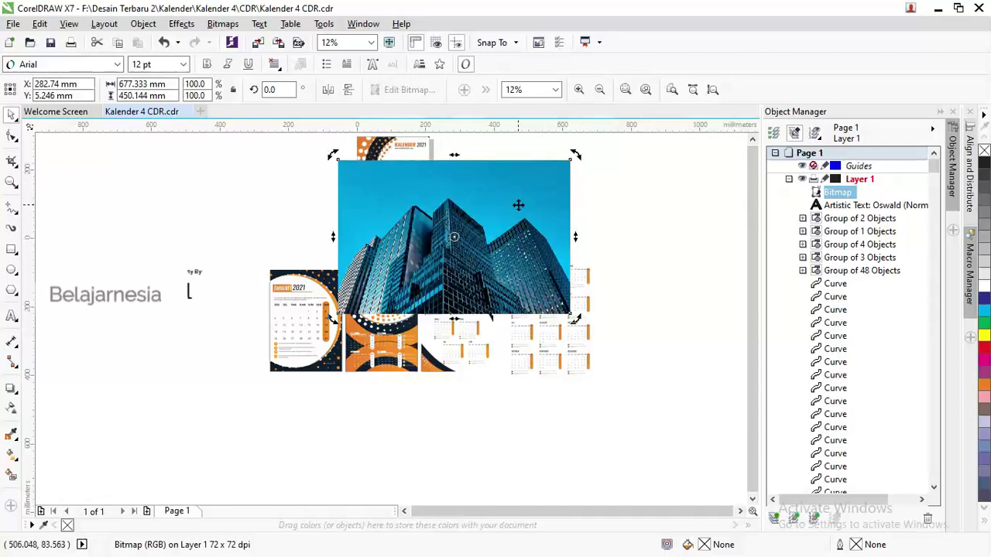
key("p")
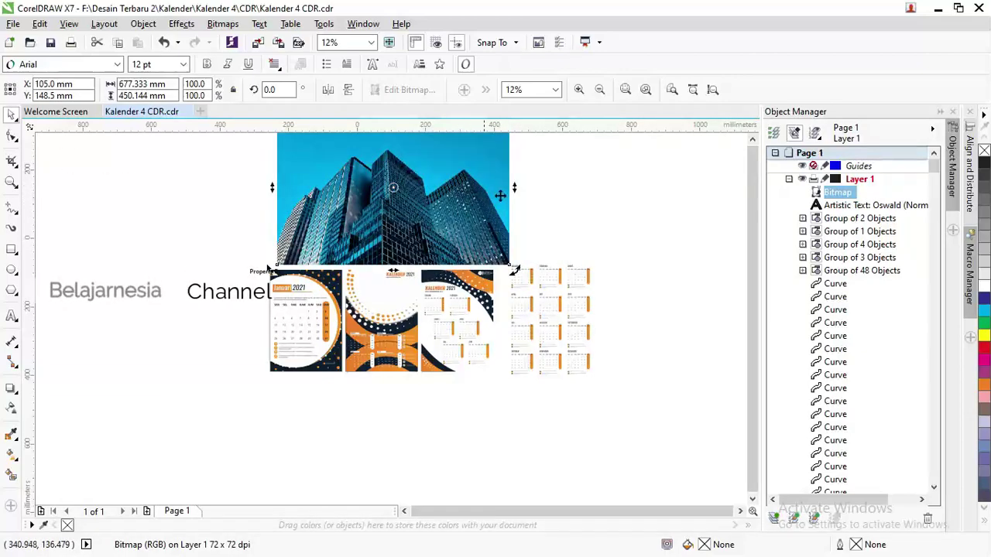
left_click(581, 197)
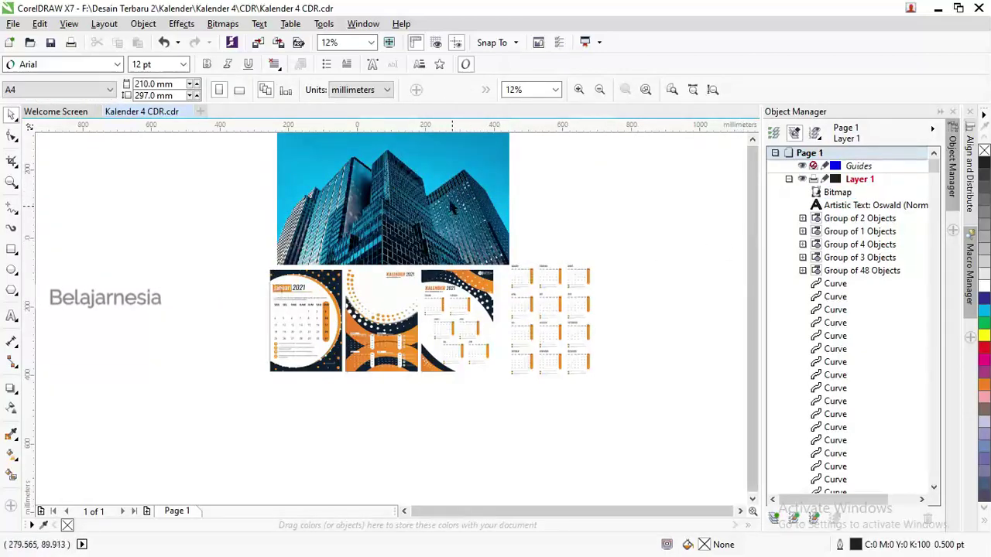
left_click(440, 184)
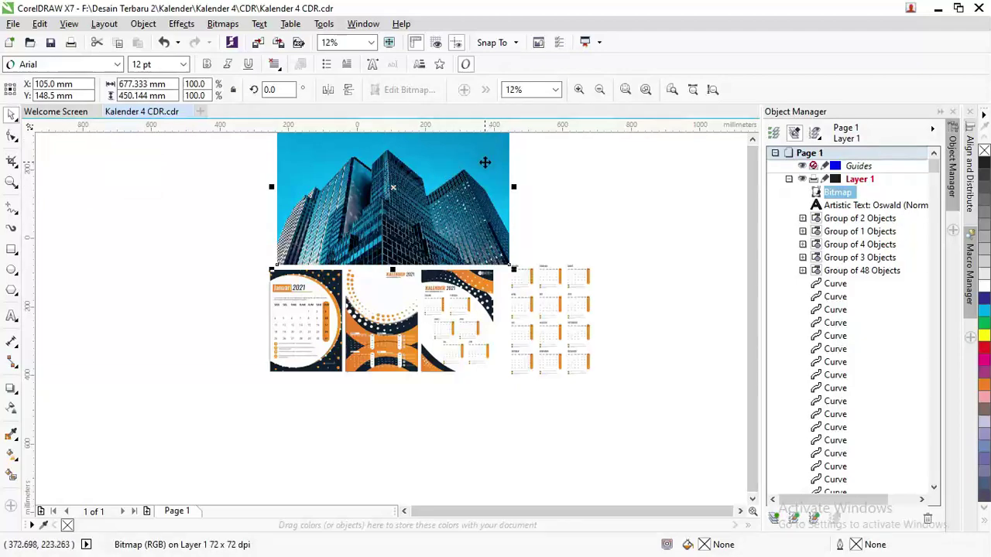
- Send the building photo to the back of the page, behind the cover
key("z")
left_click_drag(388, 204, 593, 294)
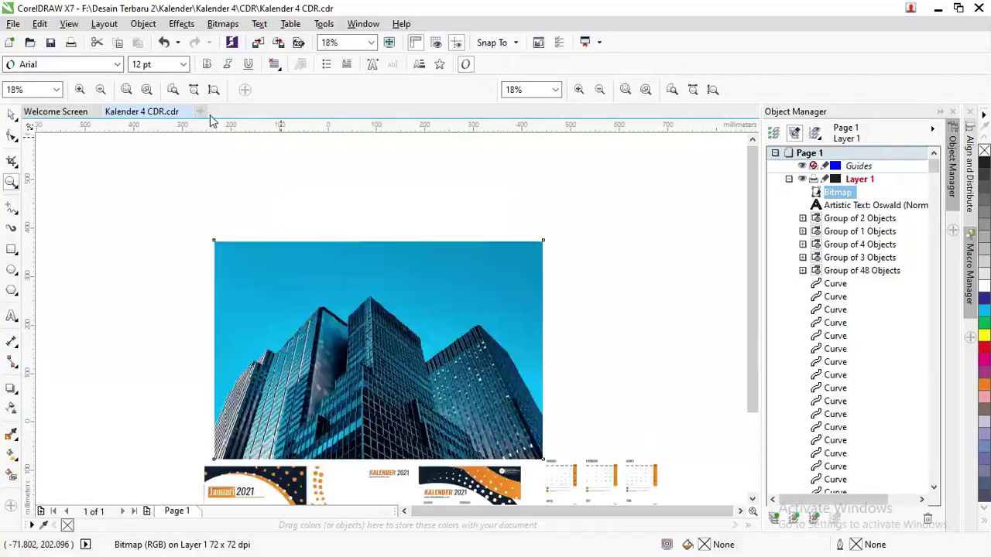
left_click(12, 114)
right_click(375, 322)
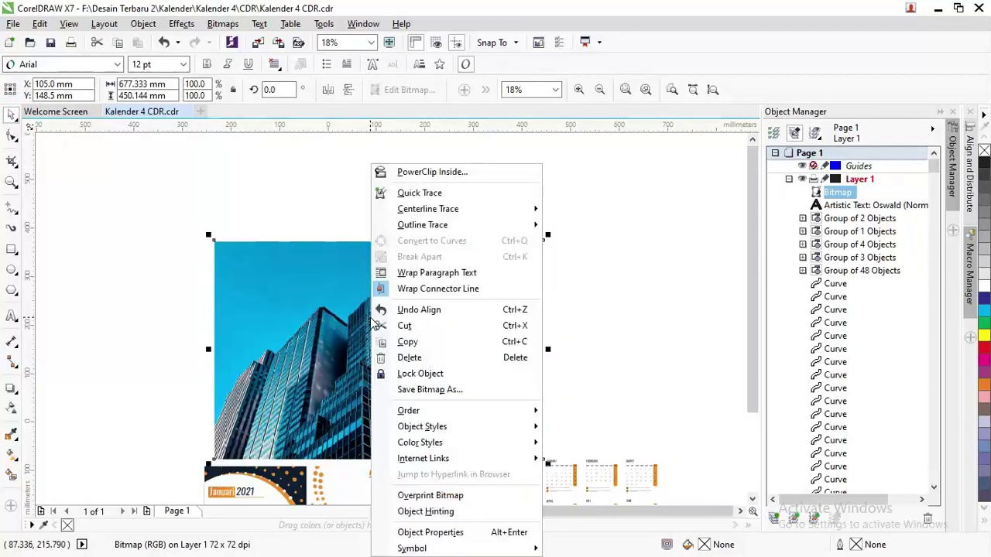
left_click(454, 415)
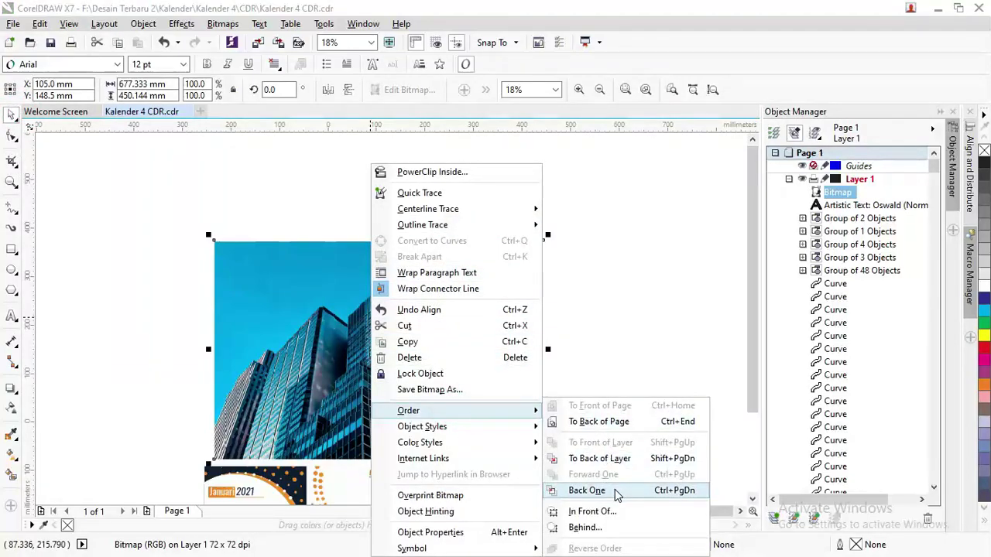
left_click(627, 421)
- Shift the grey lens bitmap to the left of the cover, undoing an overshoot
left_click(617, 296)
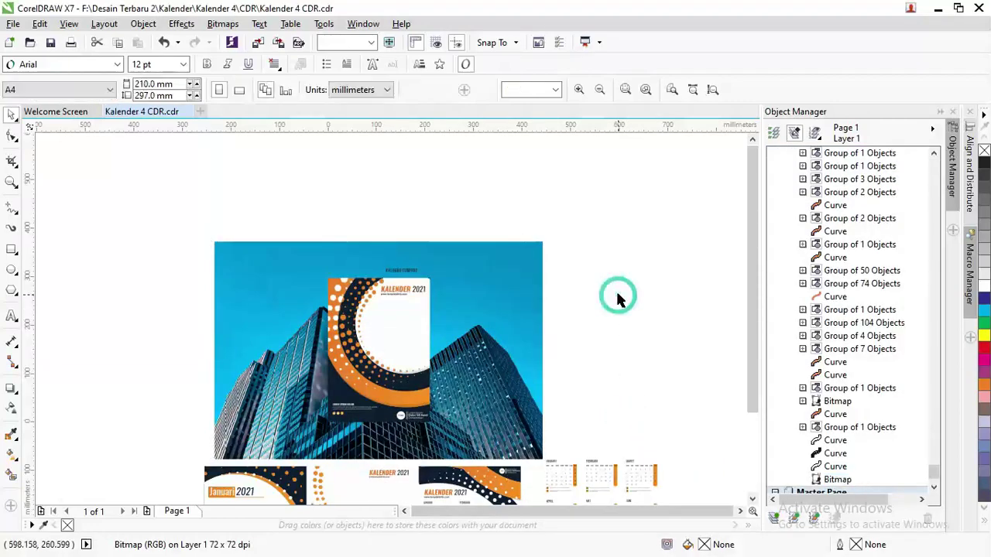
scroll(394, 310, "up", 2)
scroll(380, 302, "down", 1)
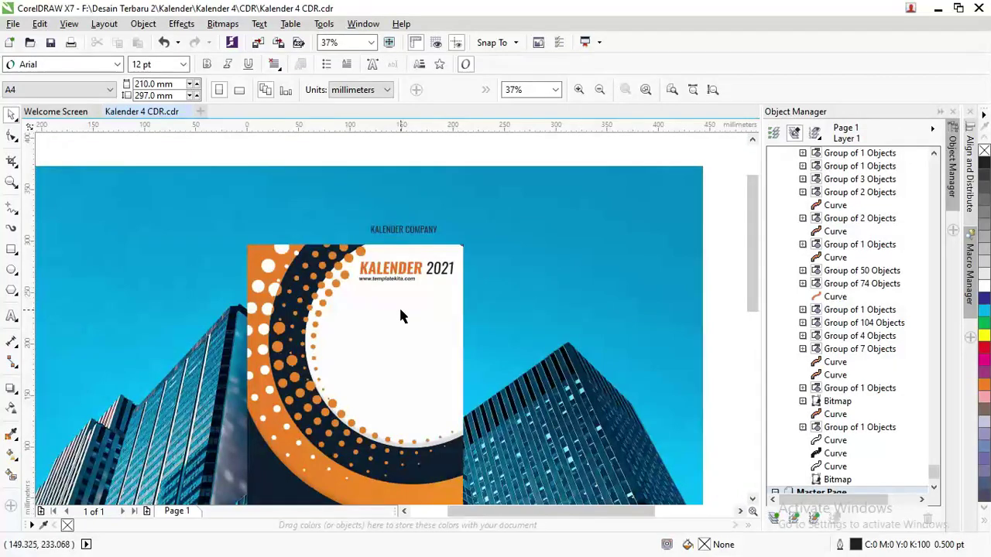
left_click(407, 326)
mouse_move(407, 326)
left_mouse_down()
mouse_move(426, 338)
mouse_move(548, 302)
left_mouse_up()
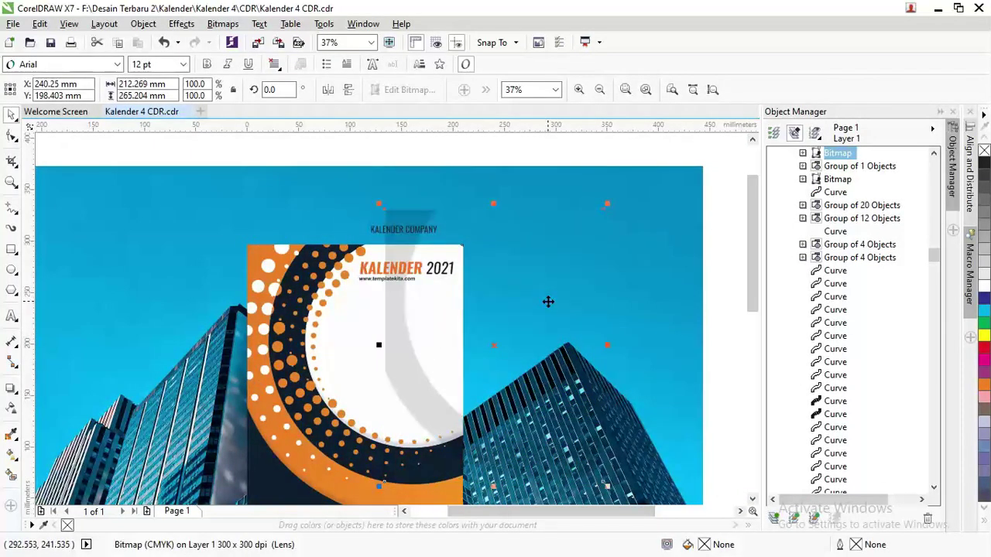
key("Escape")
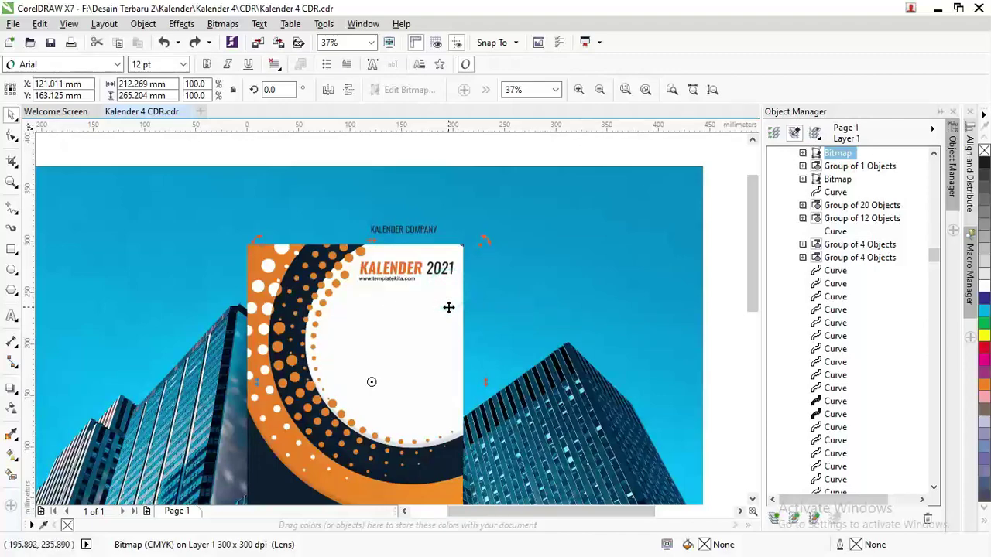
left_click(459, 149)
left_click(459, 252)
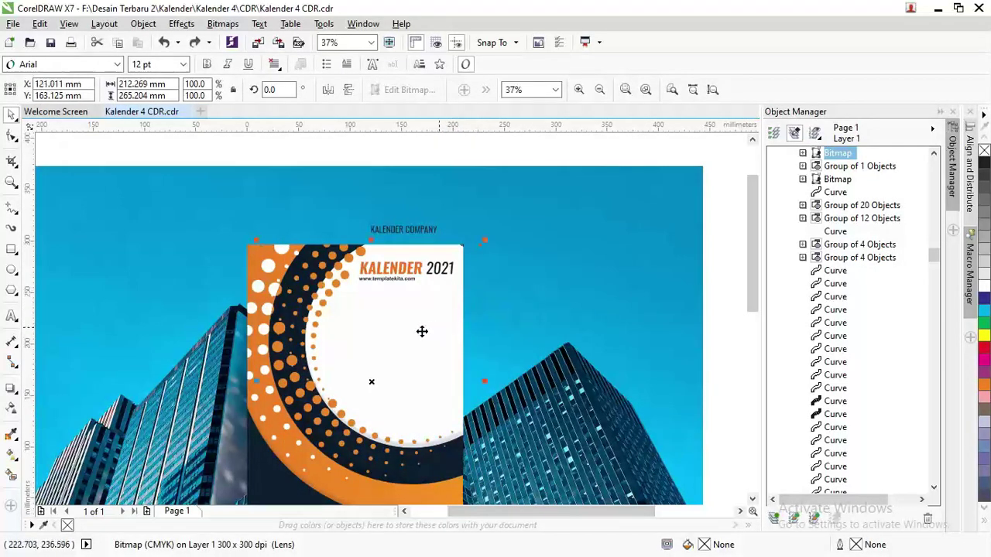
left_click_drag(422, 332, 534, 332)
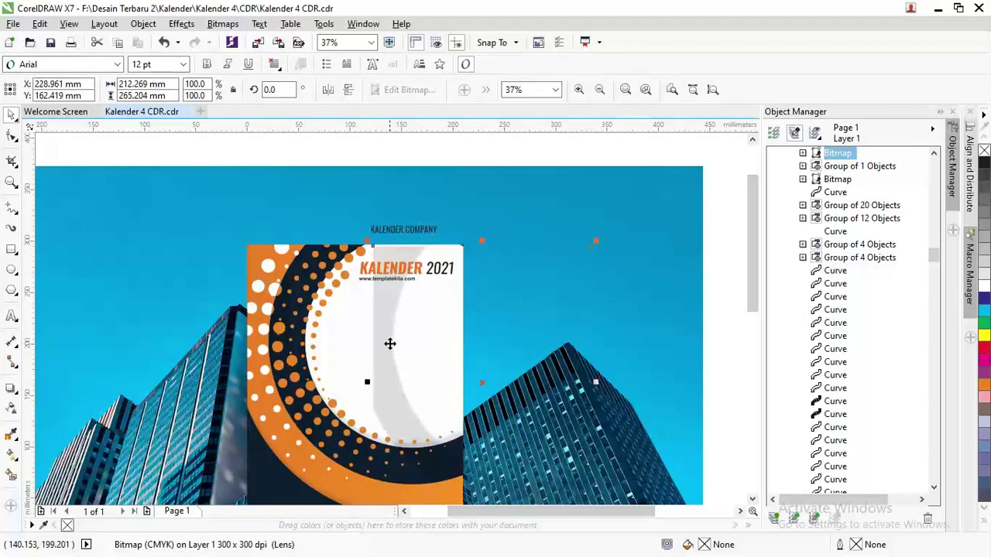
left_click_drag(390, 342, 157, 342)
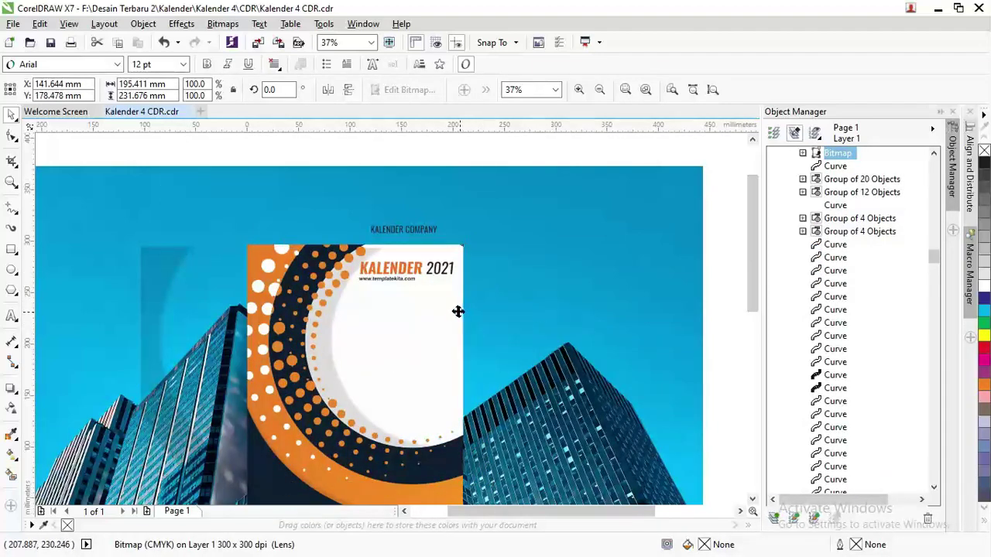
key("ctrl+z")
left_click_drag(396, 354, 299, 354)
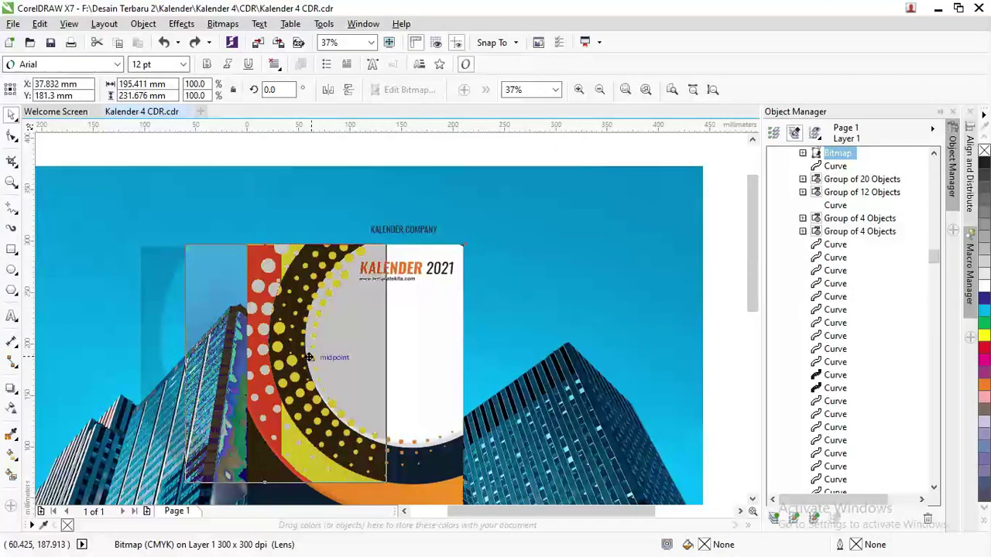
left_click(431, 348)
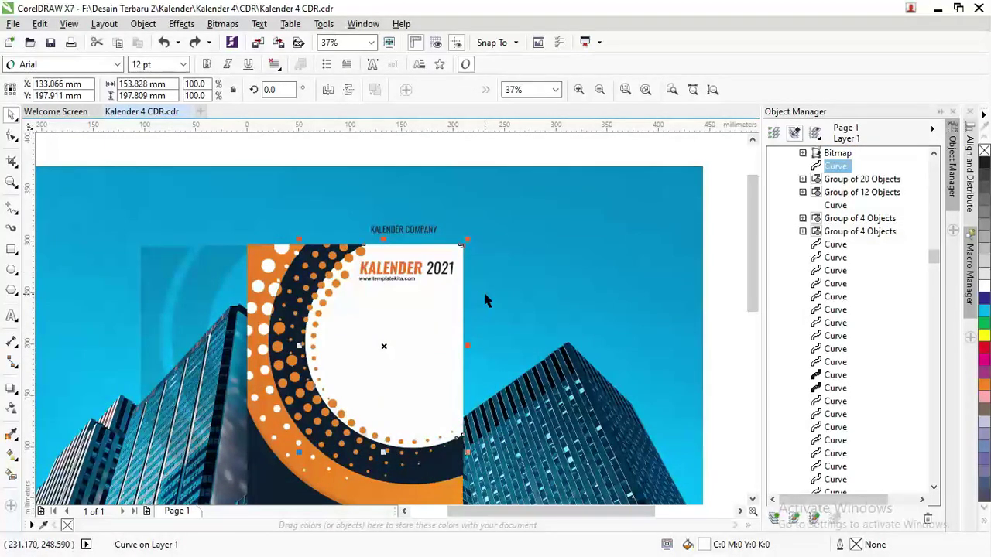
- Weld the small corner triangle into the white cover panel
scroll(465, 226, "up", 3)
left_click(434, 281)
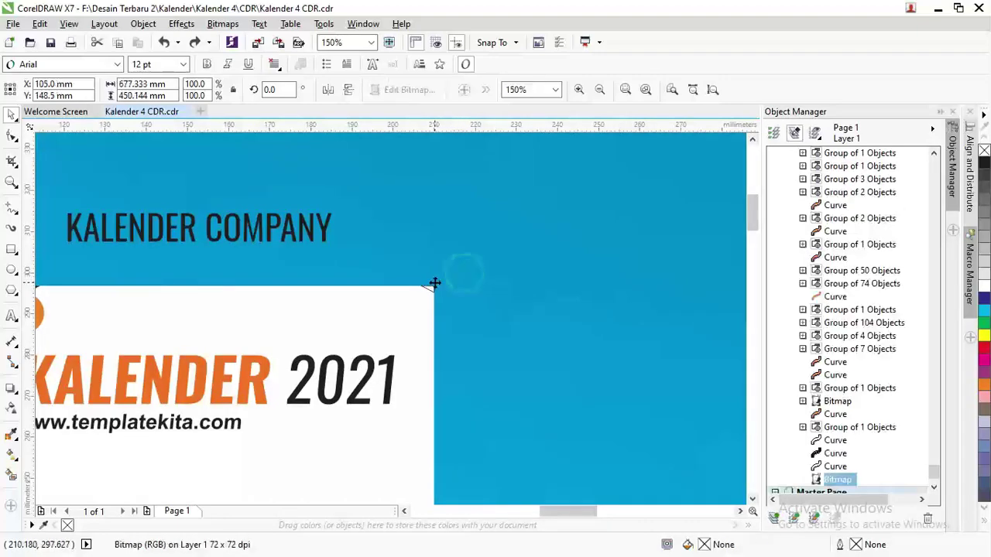
left_click(428, 288)
left_click(467, 147, "shift")
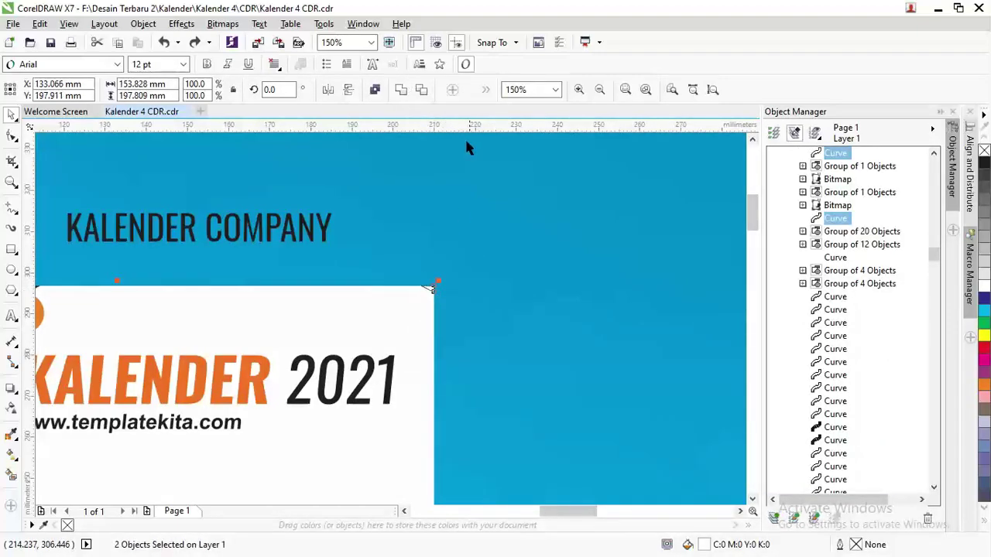
scroll(425, 290, "up", 2)
scroll(395, 349, "up", 3)
left_click(377, 90)
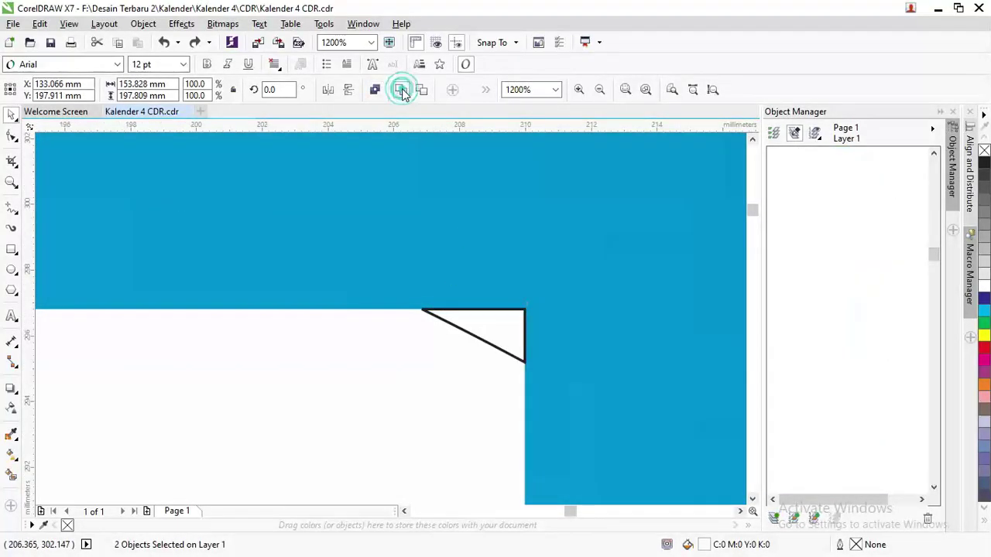
- Give the white panel a black outline and no fill
scroll(442, 210, "down", 2)
scroll(446, 209, "down", 3)
scroll(447, 209, "down", 1)
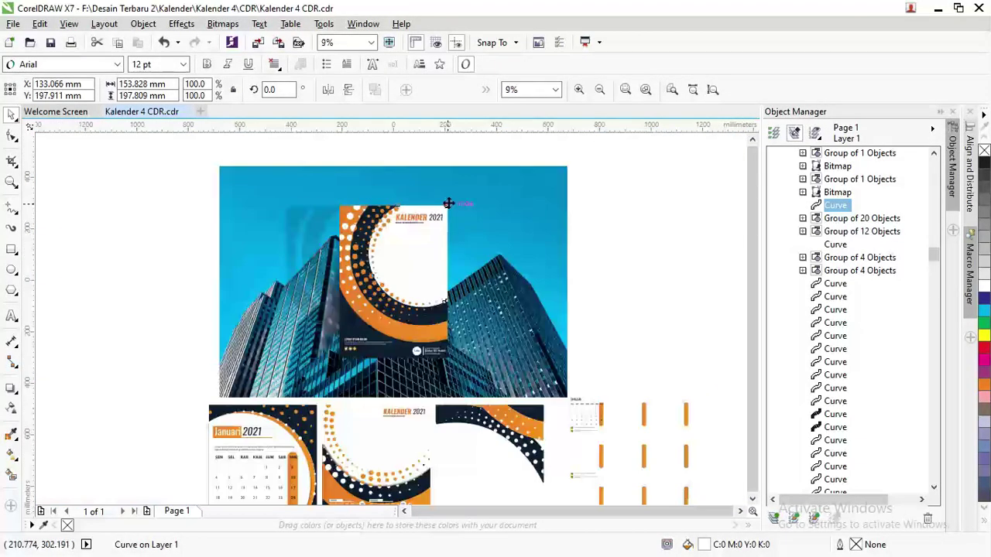
scroll(593, 206, "down", 1)
left_click(593, 206)
scroll(432, 238, "up", 1)
left_click(431, 238)
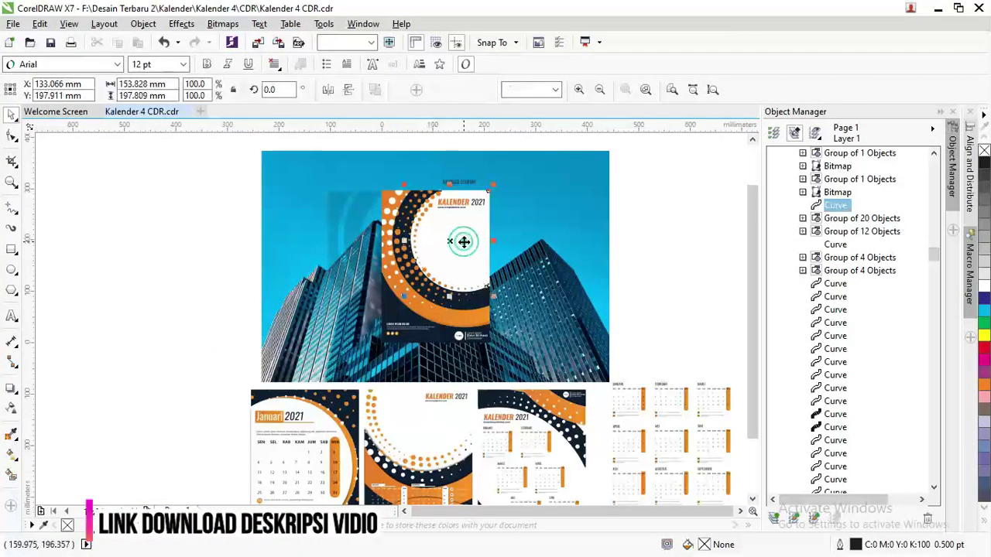
scroll(470, 237, "up", 1)
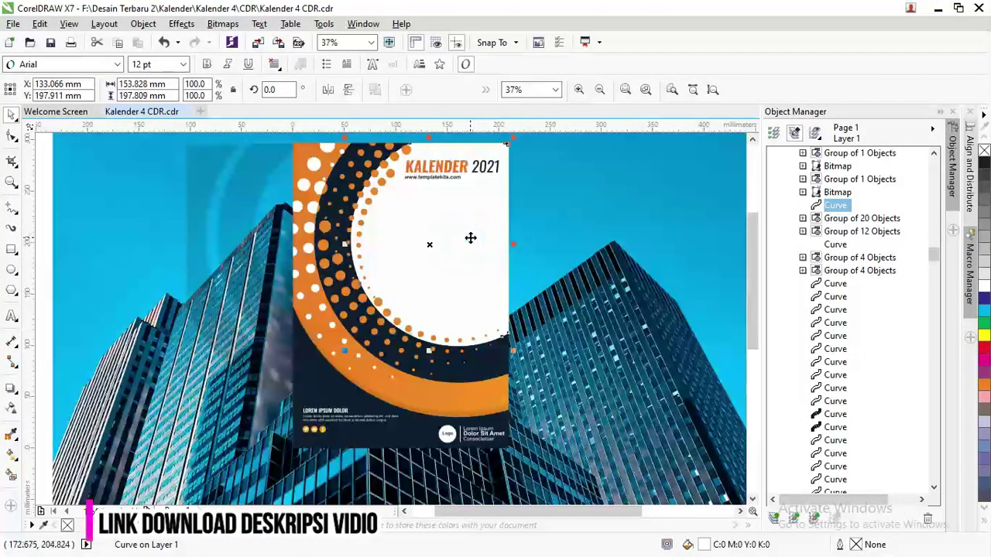
right_click(985, 161)
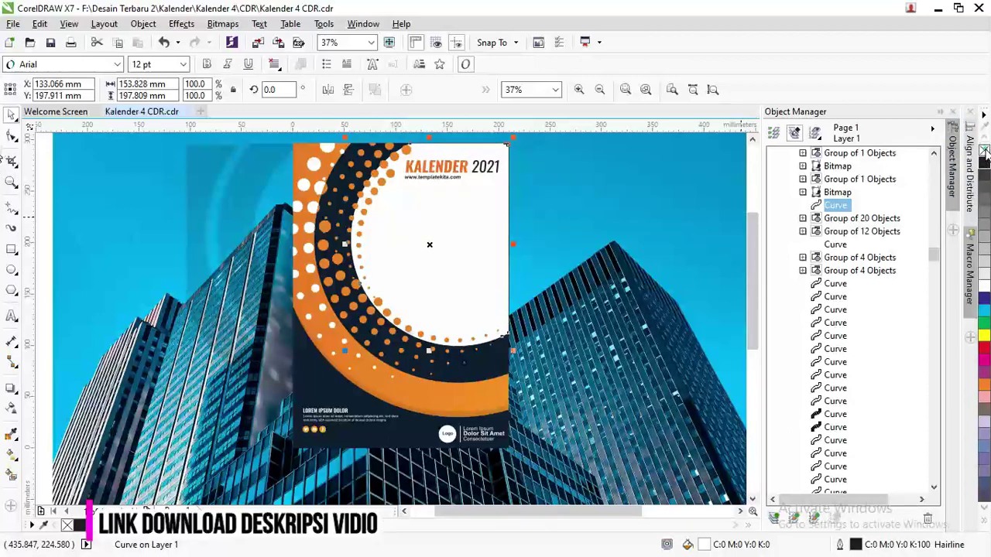
left_click(984, 150)
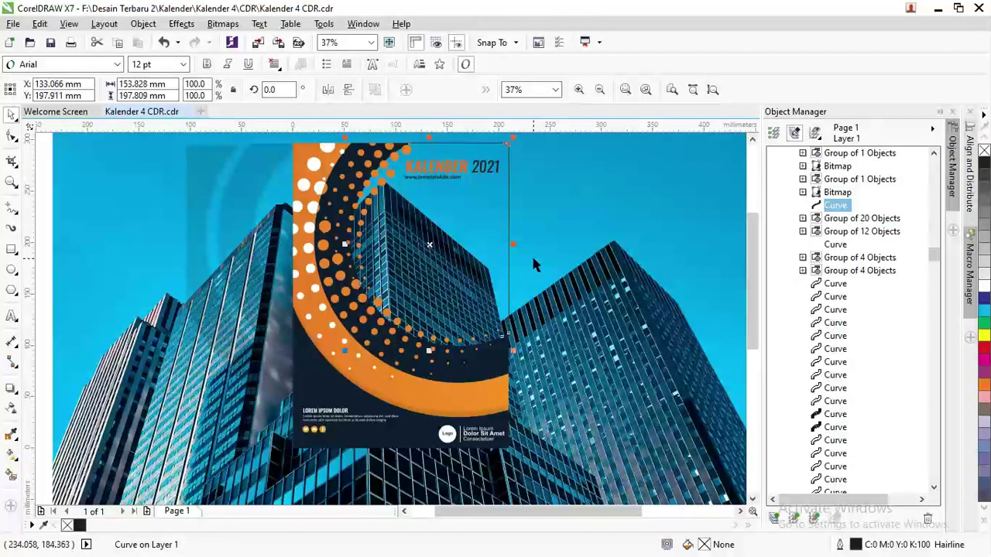
scroll(586, 260, "down", 2)
- Scale down the building photo and move it up over the cover
left_click(669, 244)
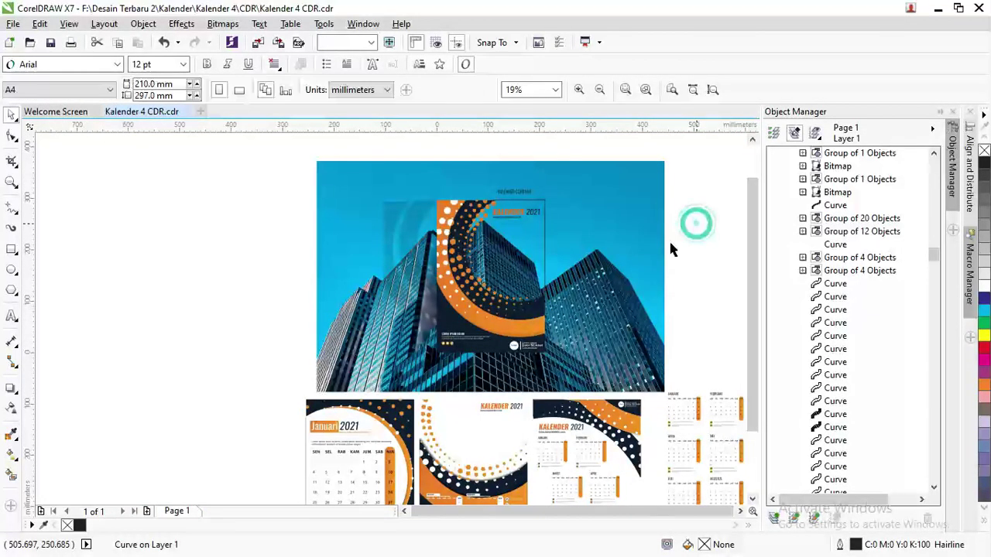
left_click(352, 384)
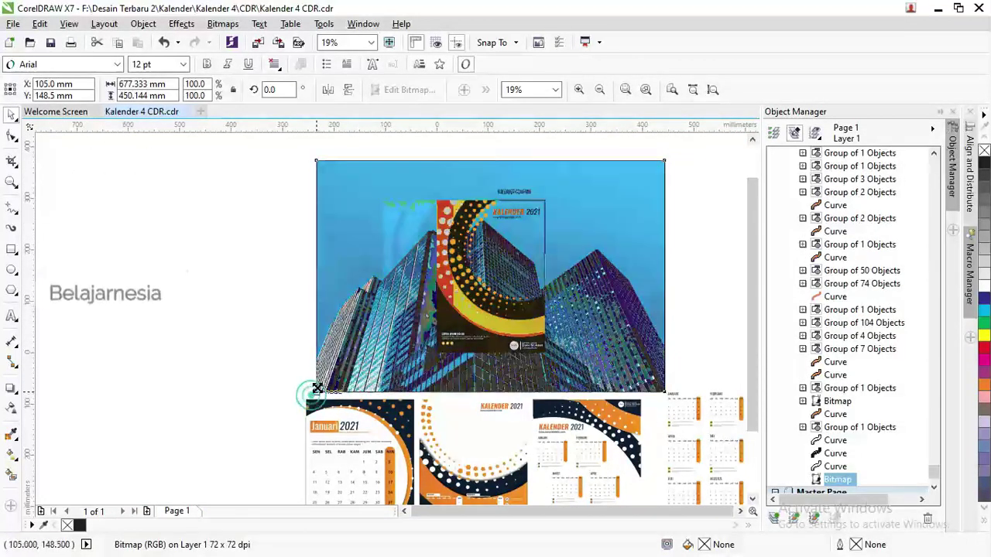
left_click_drag(316, 387, 385, 346)
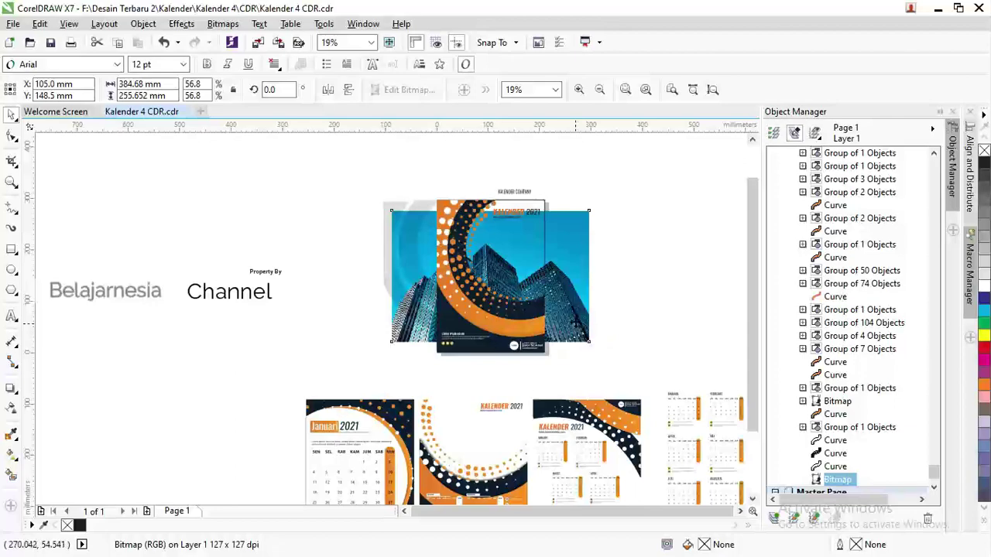
left_click_drag(574, 274, 573, 261)
scroll(573, 261, "up", 2)
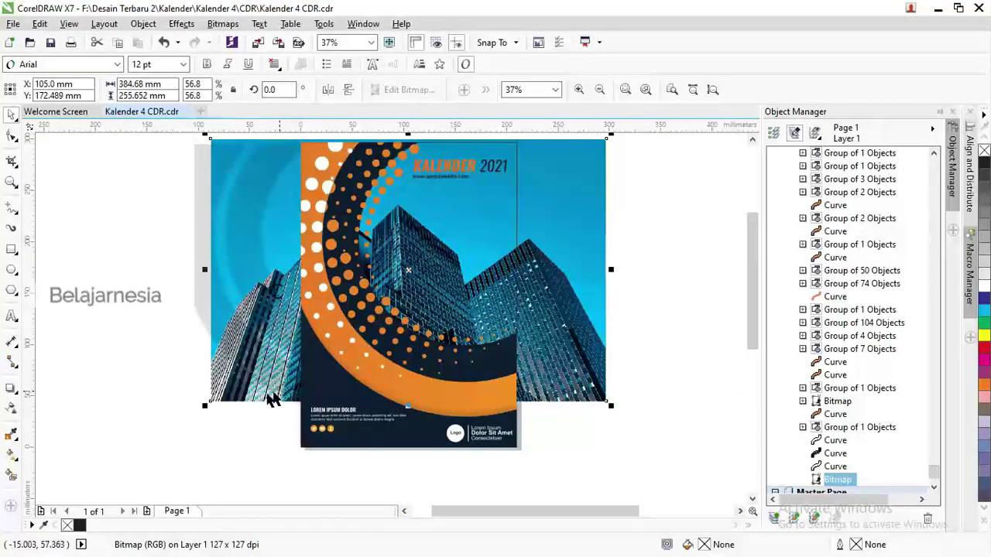
left_click_drag(204, 405, 260, 370)
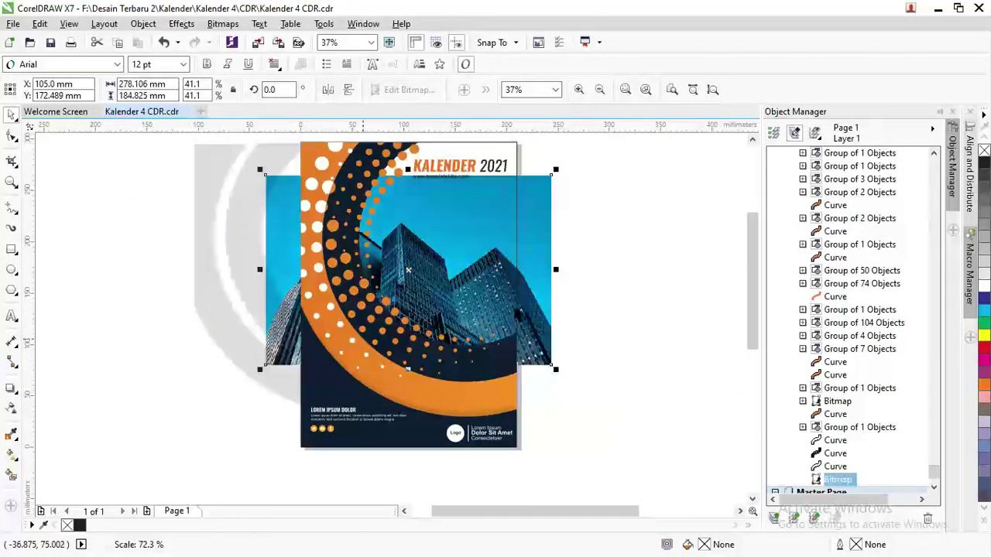
left_click_drag(552, 289, 559, 257)
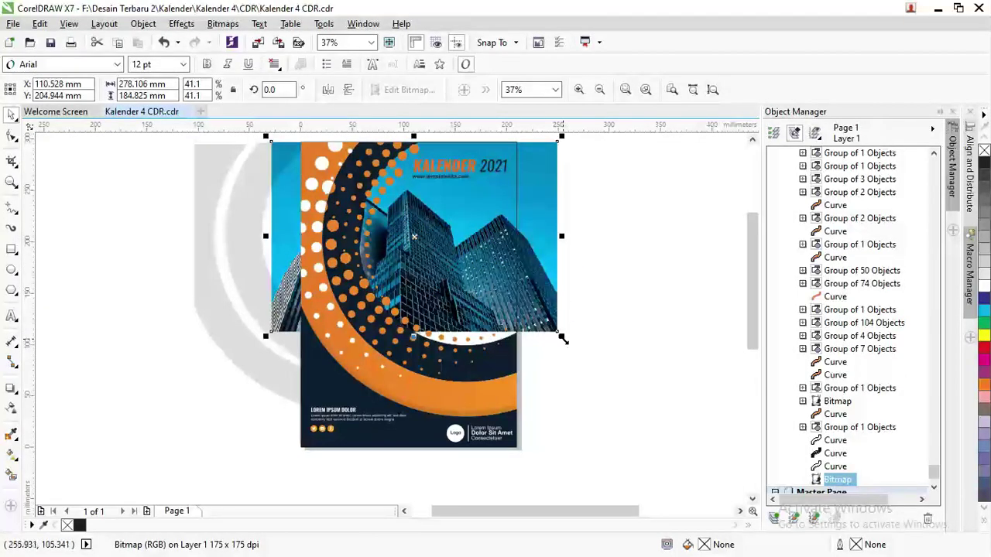
left_click_drag(563, 338, 589, 354)
left_click(663, 341)
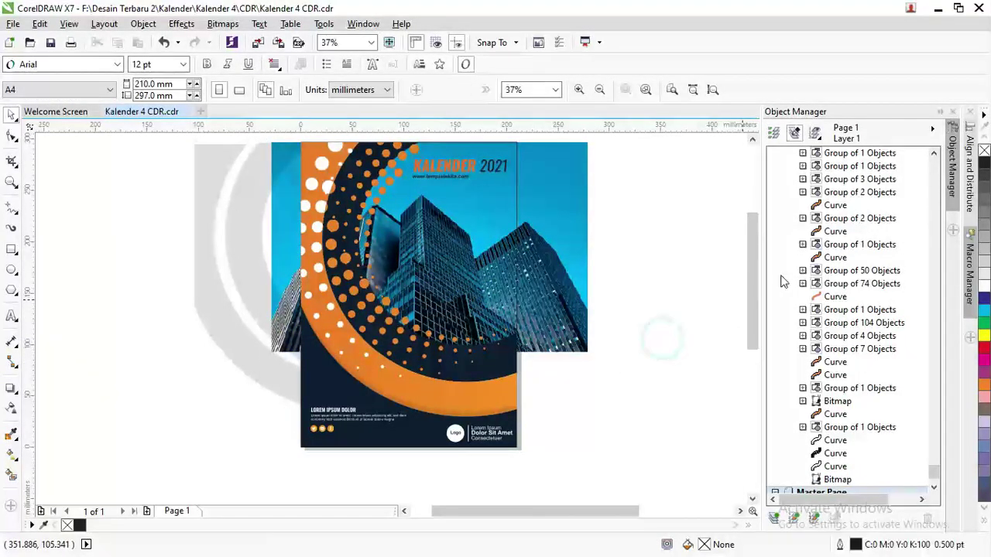
- Place the building photo inside the cover panel as a container fill
scroll(753, 276, "up", 2)
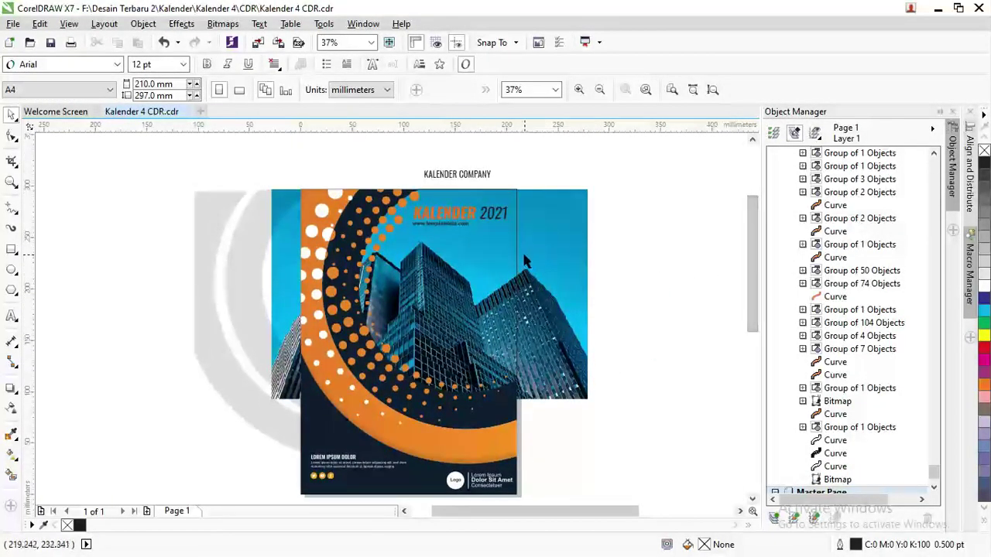
left_click(535, 260)
right_click(536, 260)
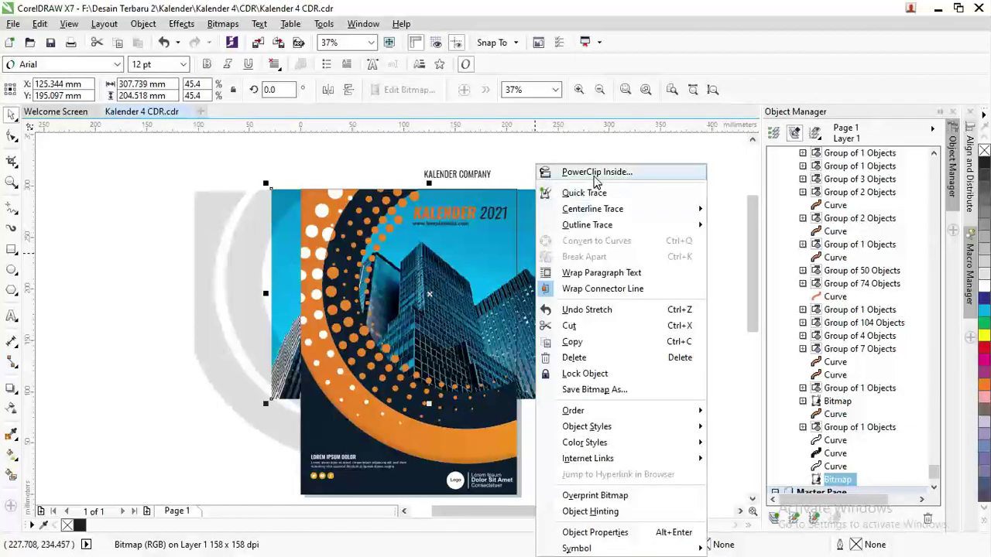
left_click(596, 172)
left_click(511, 224)
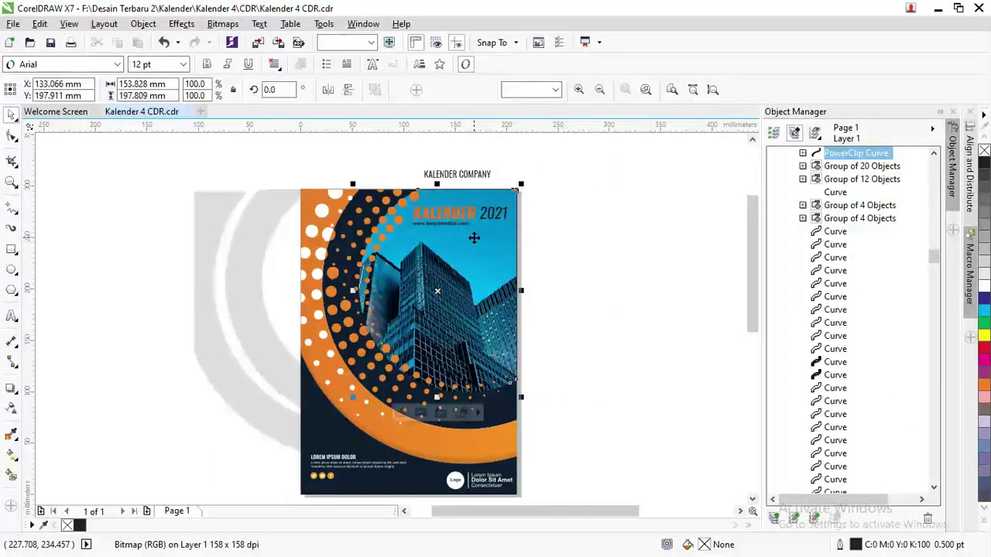
left_click(520, 243)
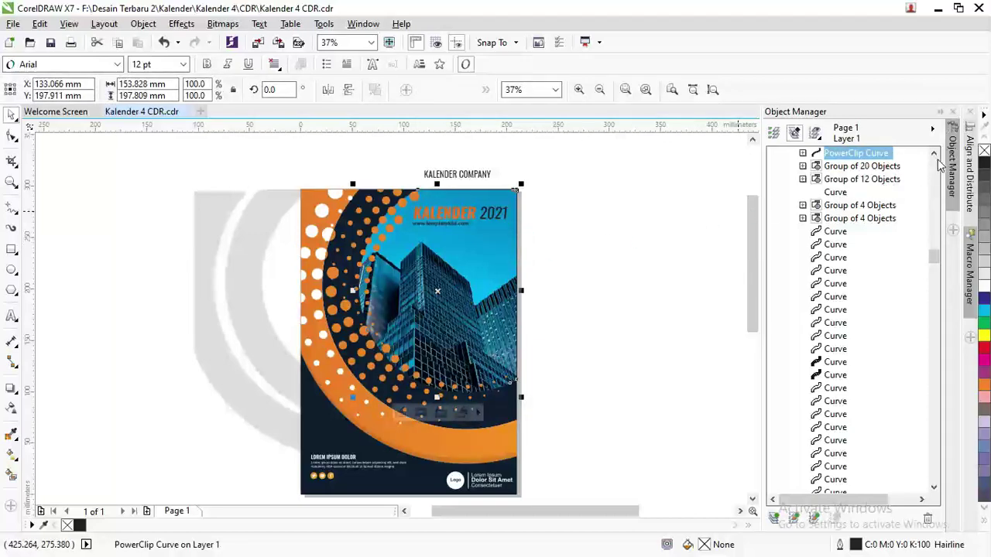
- Move the grey lens bitmaps back over the cover
left_click(634, 162)
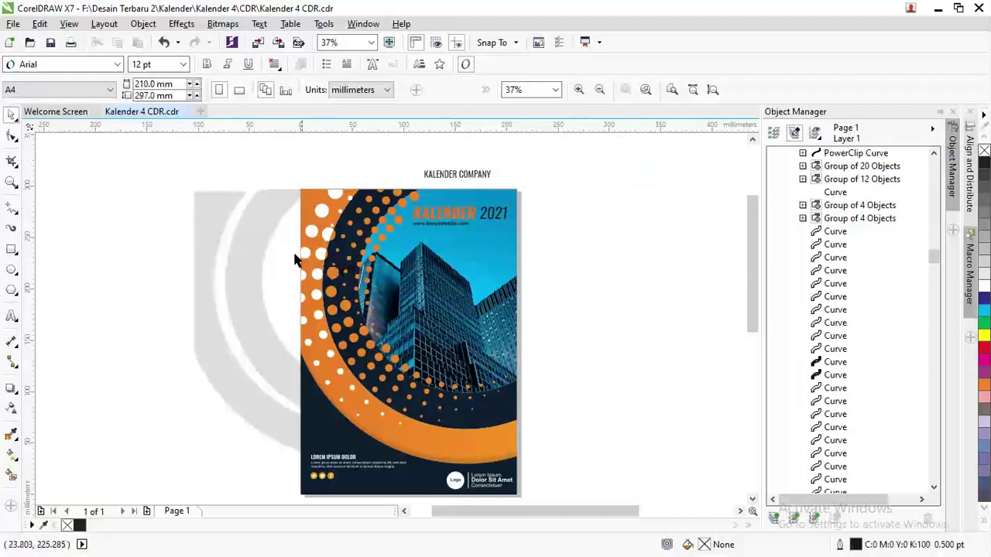
left_click(253, 235)
left_click_drag(237, 239, 345, 237)
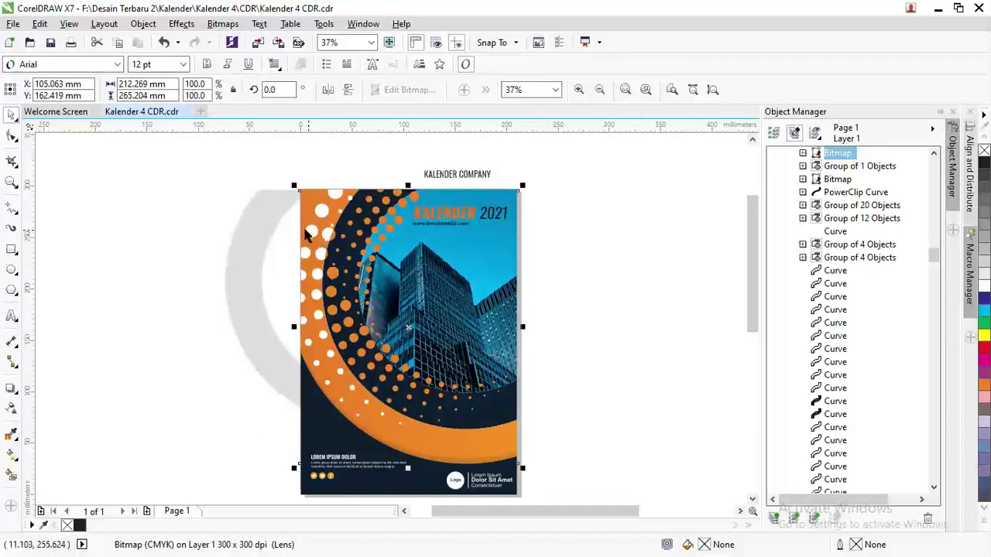
left_click(184, 206)
left_click(236, 236)
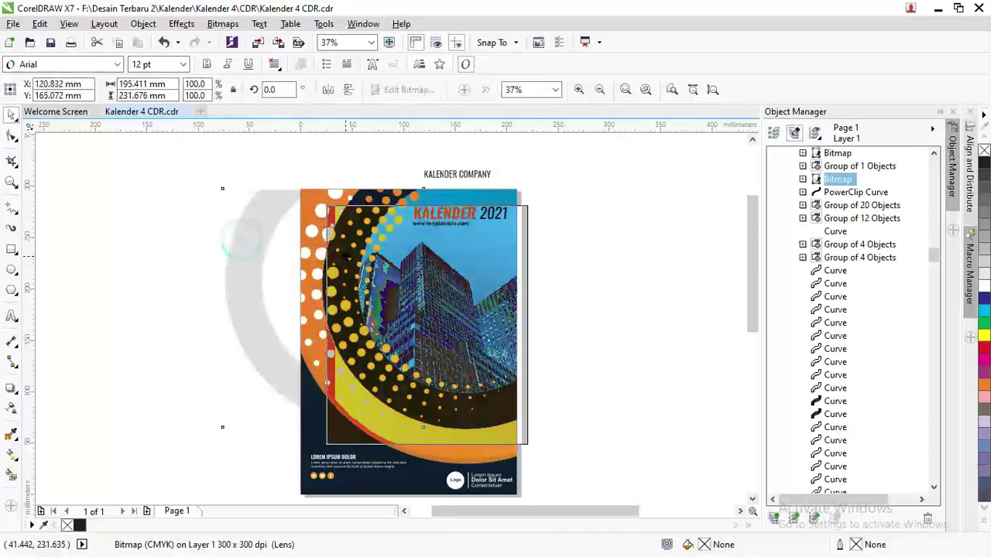
mouse_move(327, 252)
left_mouse_down()
mouse_move(316, 251)
mouse_move(329, 251)
left_mouse_up()
left_click(555, 276)
left_click(494, 248)
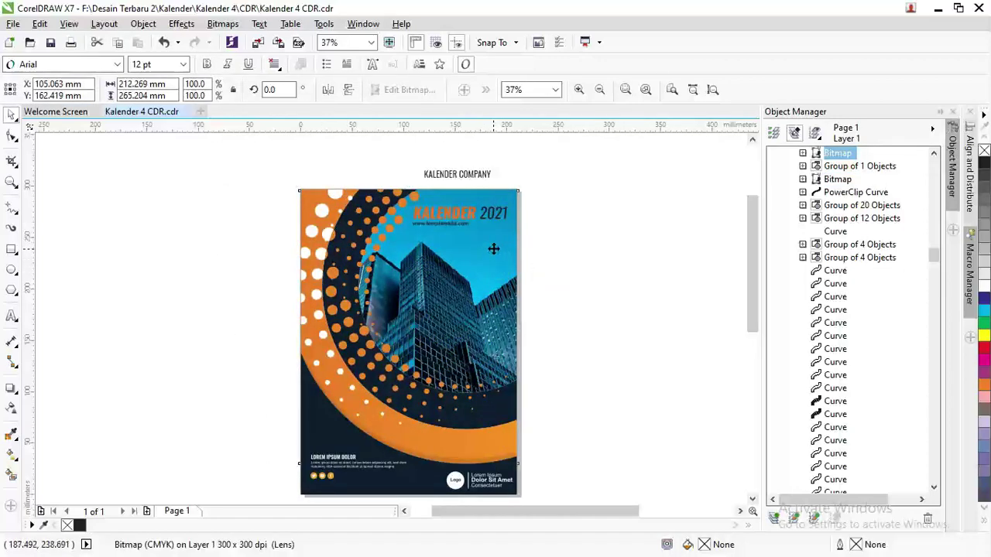
left_click_drag(493, 249, 524, 247)
left_click(605, 290)
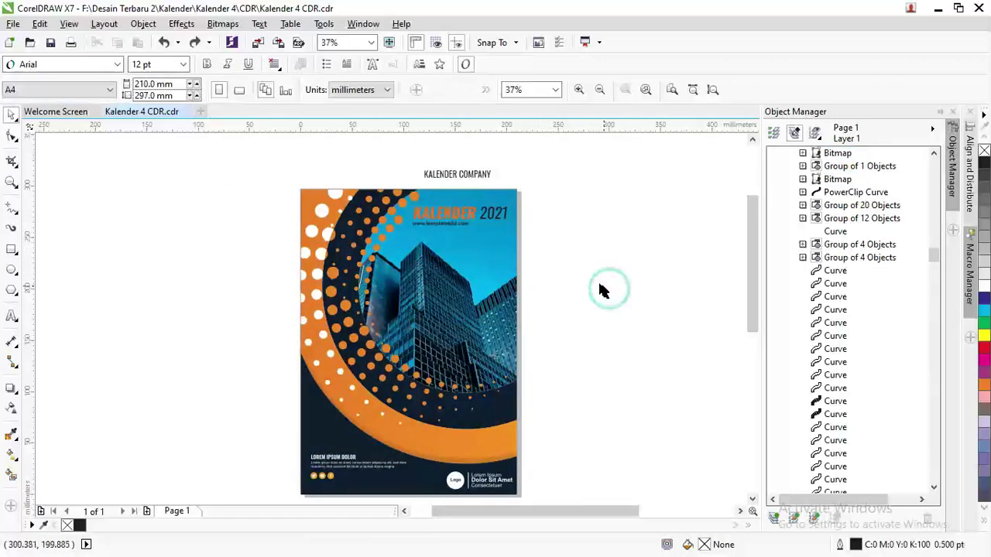
- Zoom in on the calendar pages and fetch the glass-building photo from File Explorer
scroll(380, 231, "up", 1)
scroll(368, 229, "down", 1)
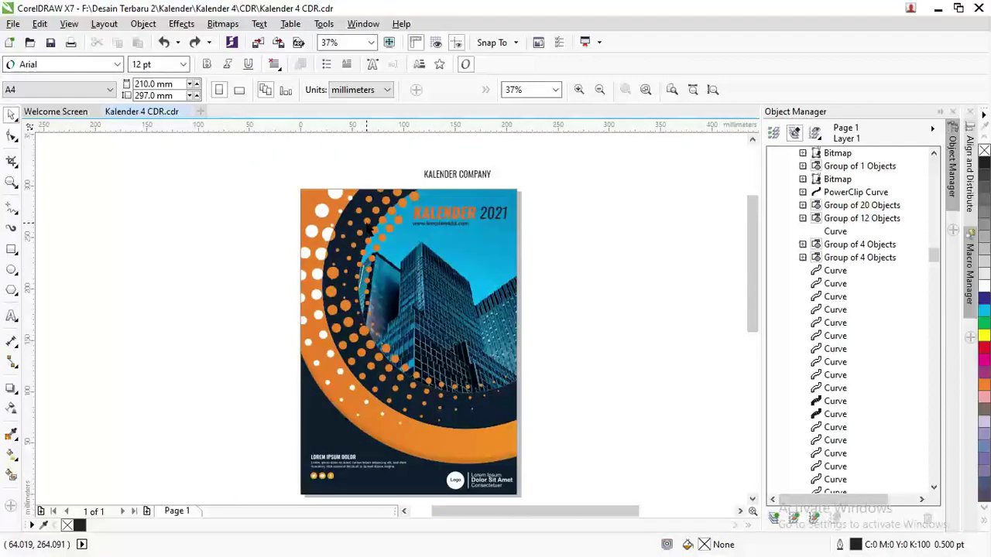
scroll(415, 260, "down", 1)
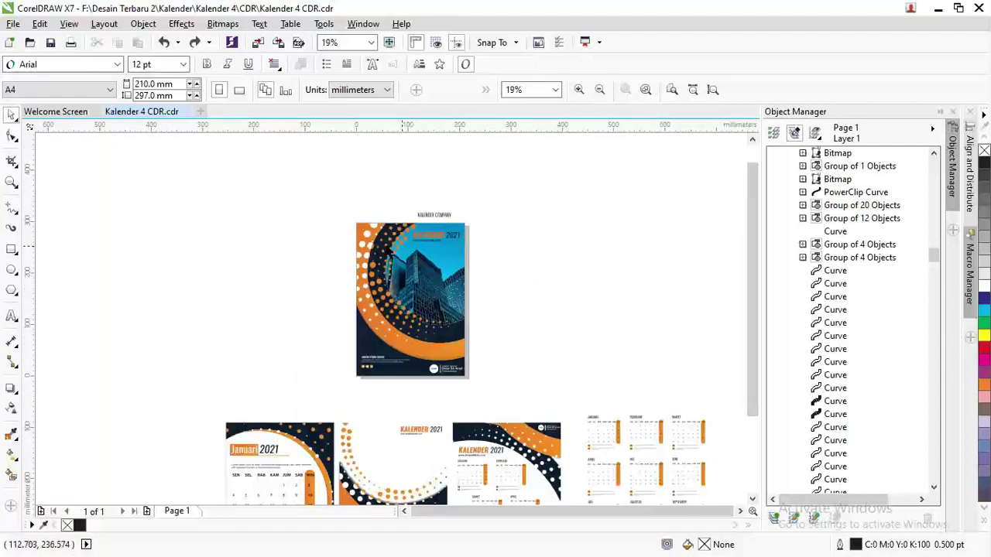
left_click_drag(750, 326, 748, 400)
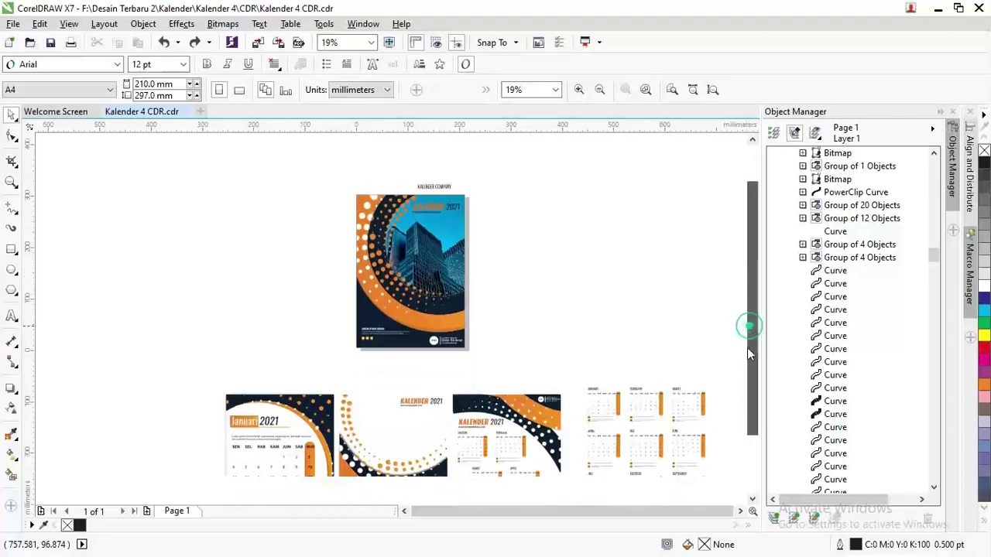
key("z")
left_click_drag(302, 287, 522, 496)
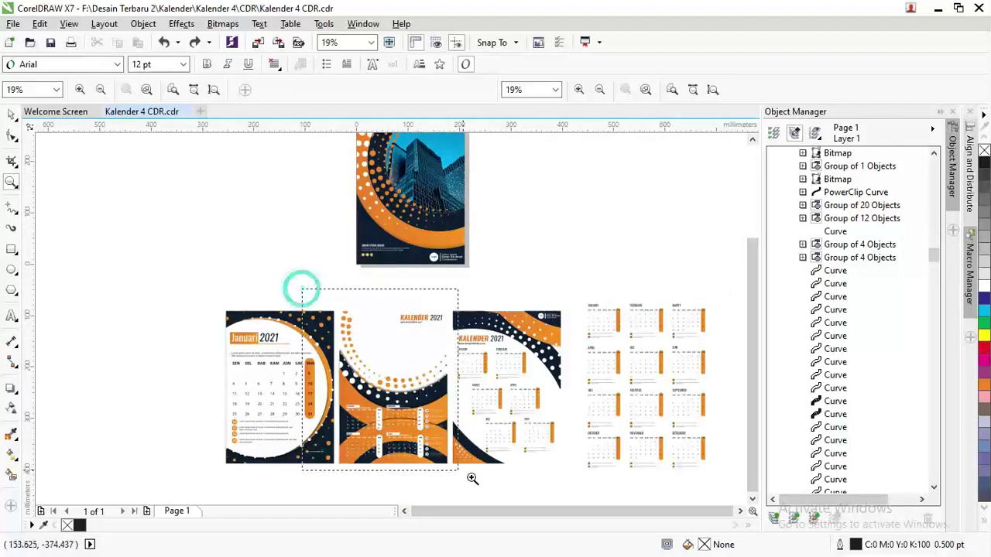
left_click(11, 114)
left_click_drag(751, 362, 752, 343)
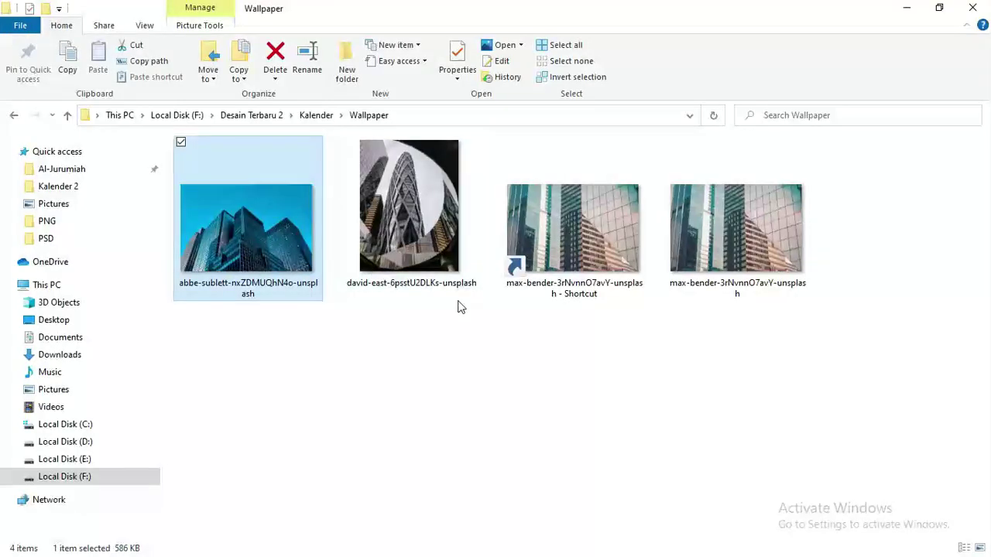
left_click(756, 262)
key("alt+Tab")
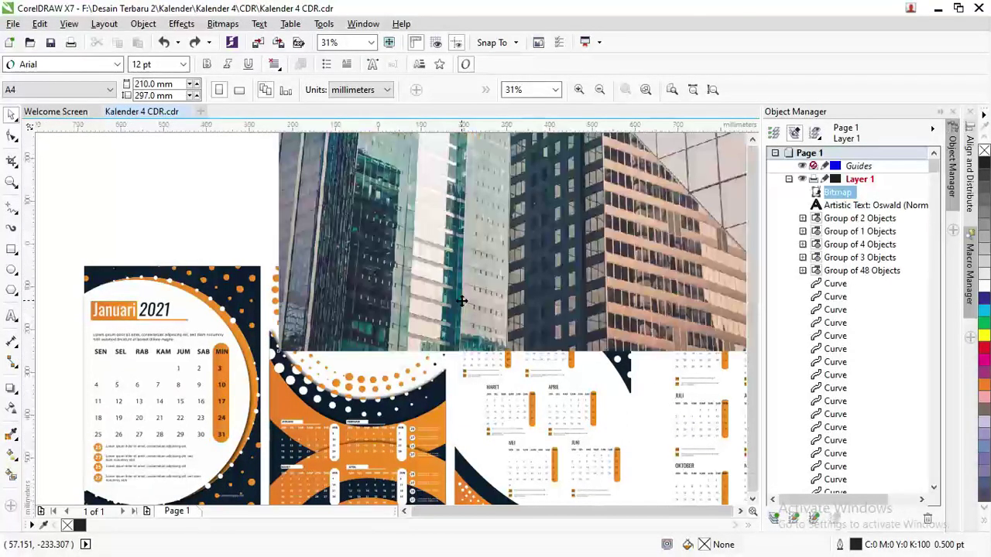
scroll(474, 290, "down", 1)
- Move the building photo aside, then group the cover's 83 objects and set them right of the page
scroll(474, 290, "down", 1)
left_click_drag(475, 290, 245, 303)
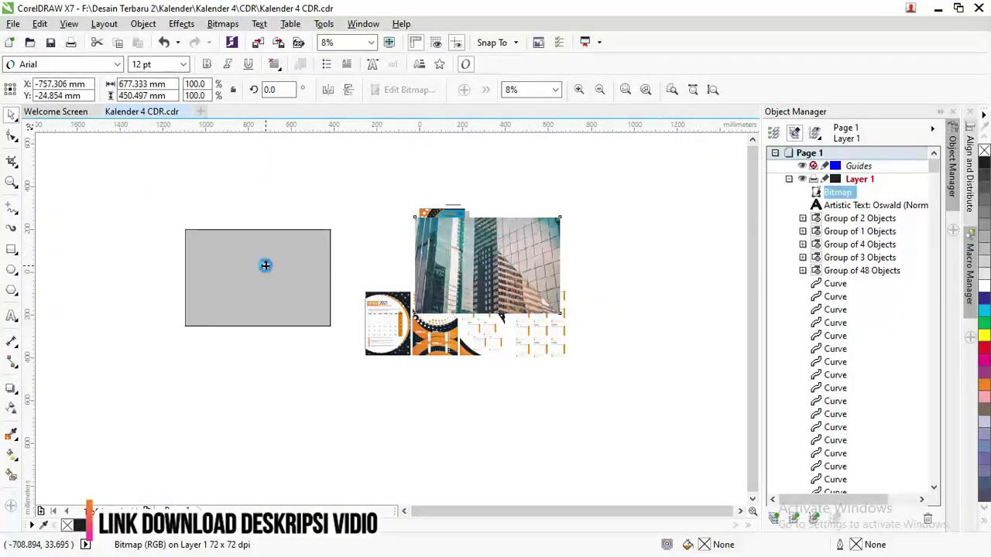
mouse_move(390, 189)
left_mouse_down()
mouse_move(458, 263)
mouse_move(496, 283)
left_mouse_up()
key("ctrl+g")
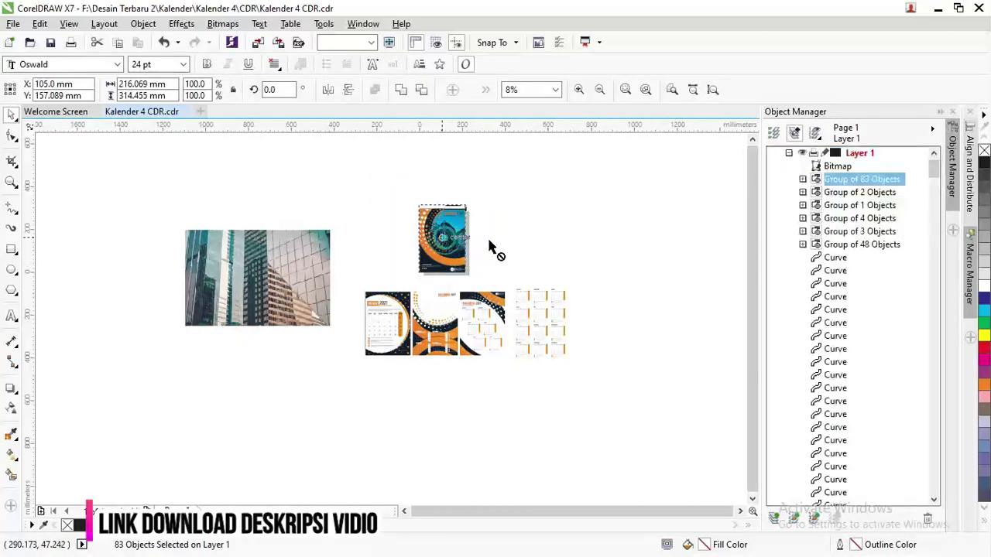
left_click_drag(443, 246, 627, 245)
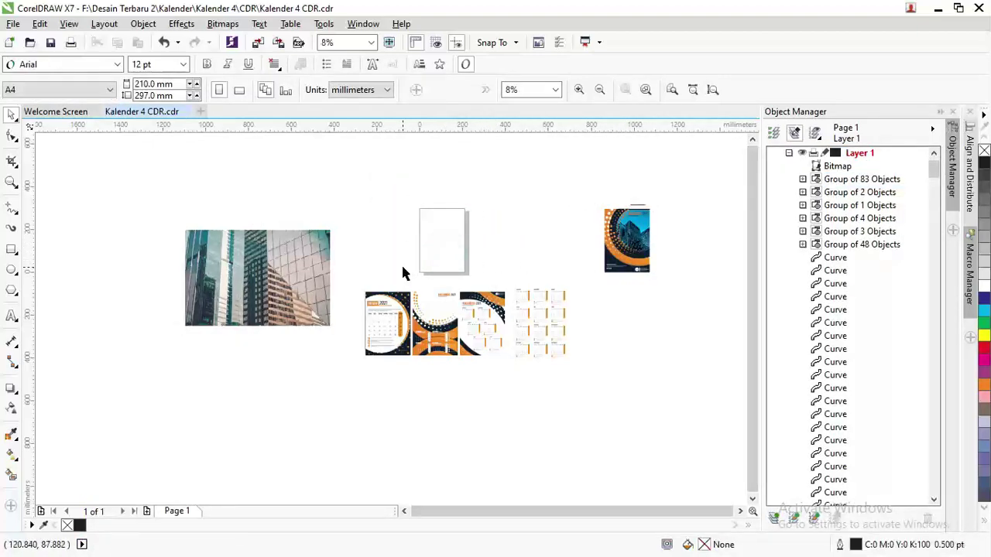
left_click_drag(405, 271, 466, 379)
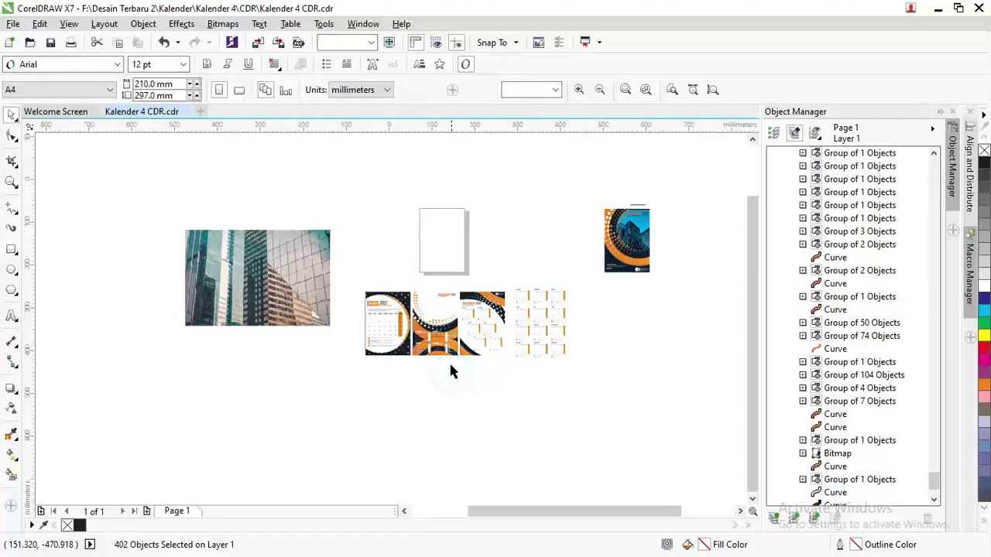
left_click(449, 361)
- Group the orange-navy calendar page's 378 objects and centre it on the page
scroll(457, 364, "up", 1)
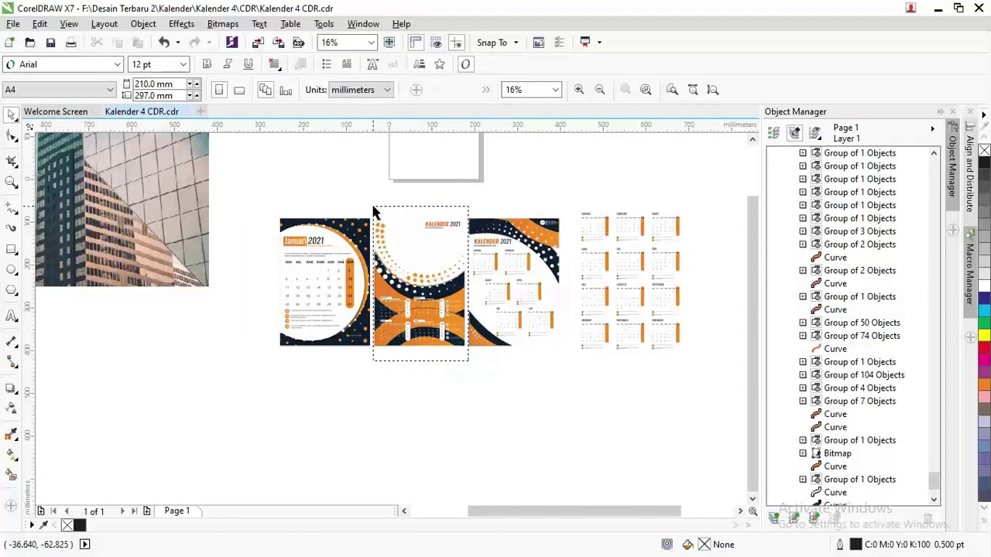
left_click_drag(389, 208, 372, 211)
key("ctrl+g")
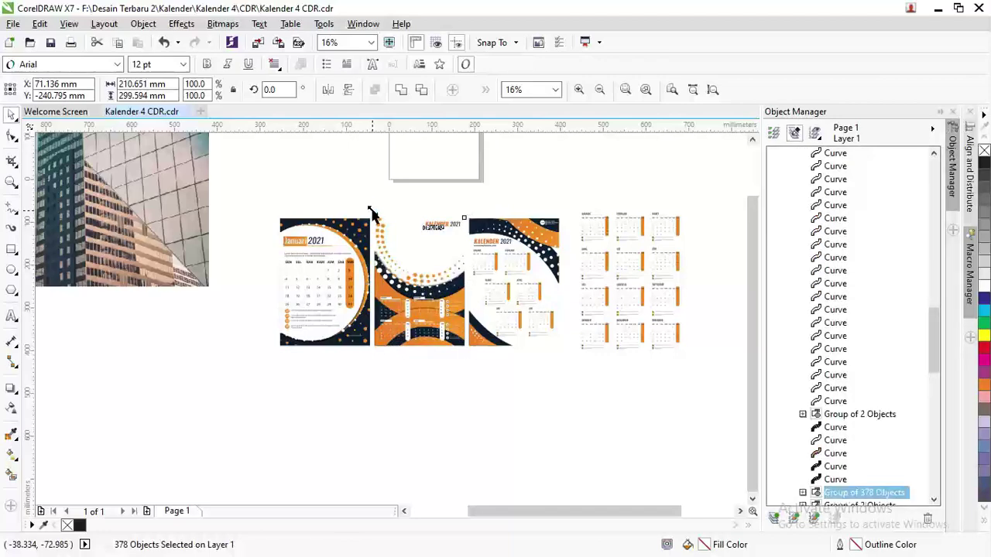
key("p")
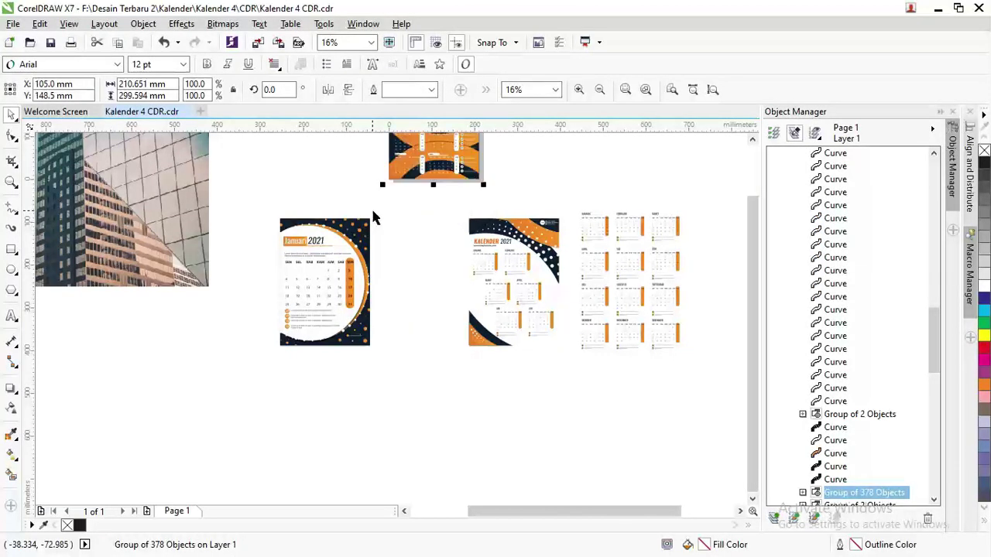
- Position the building photo over the centred calendar page
scroll(390, 232, "down", 1)
left_click_drag(262, 213, 418, 167)
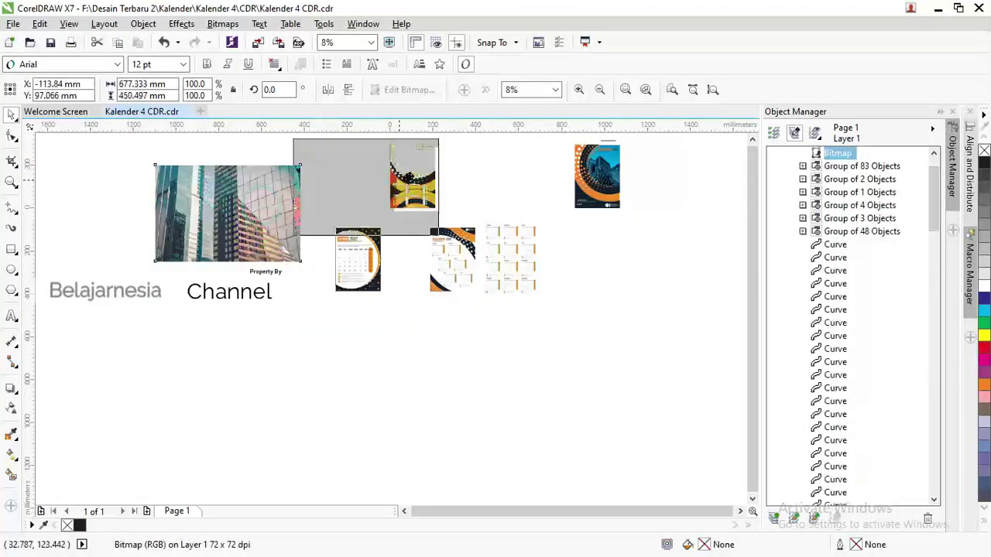
scroll(418, 166, "up", 1)
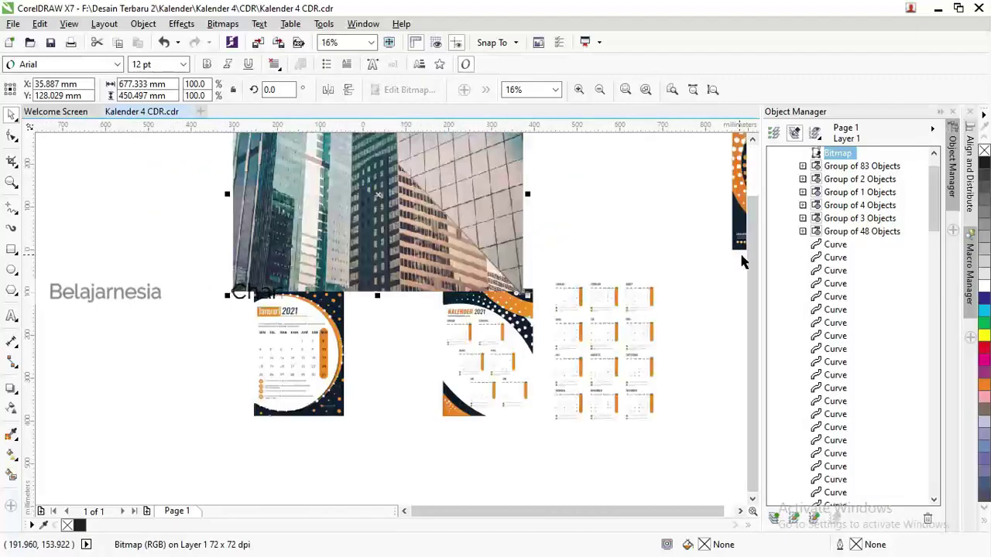
scroll(576, 281, "up", 1)
left_click_drag(477, 304, 484, 251)
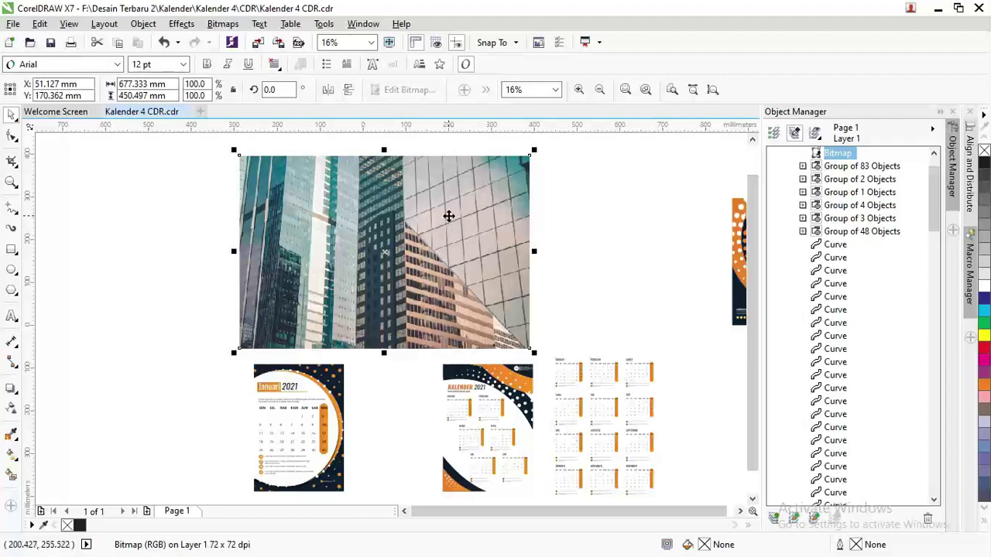
- Send the building photo to the back of the page and scale it down to fit the calendar top
right_click(450, 219)
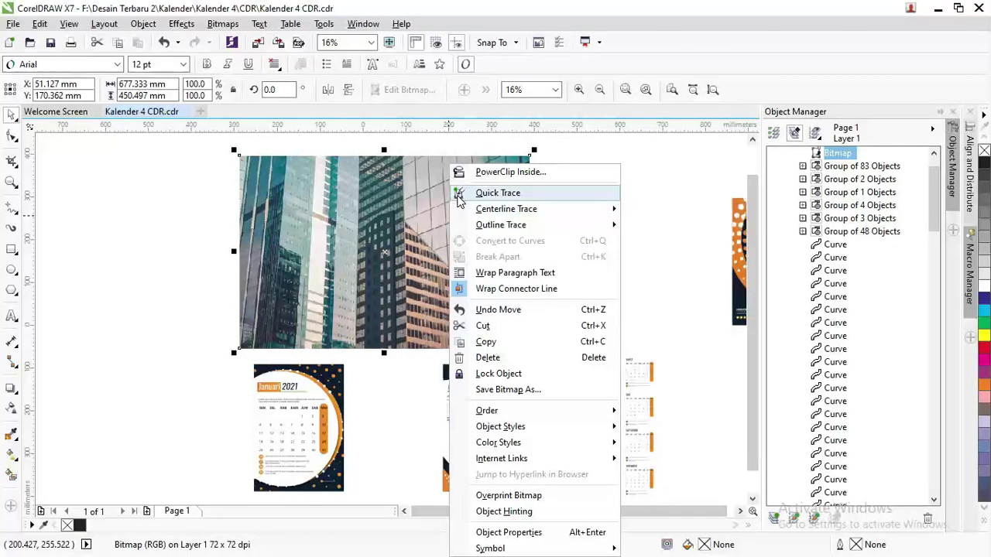
left_click(537, 412)
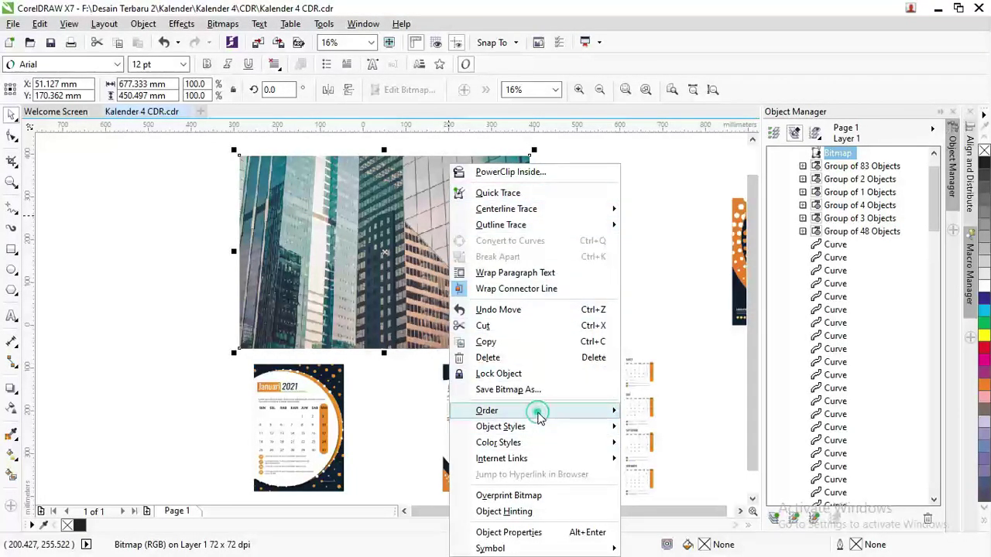
left_click(666, 421)
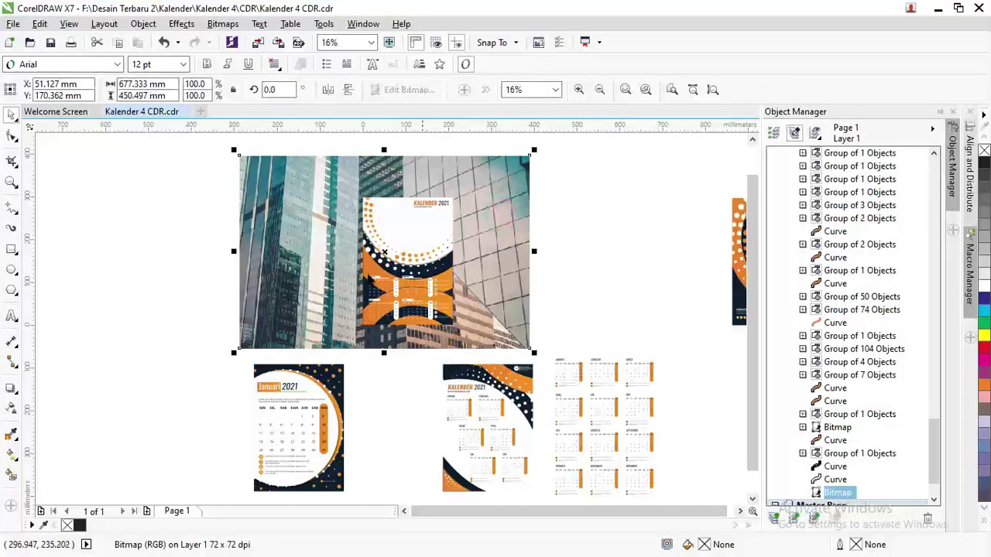
left_click_drag(243, 350, 342, 303)
left_click_drag(535, 153, 477, 191)
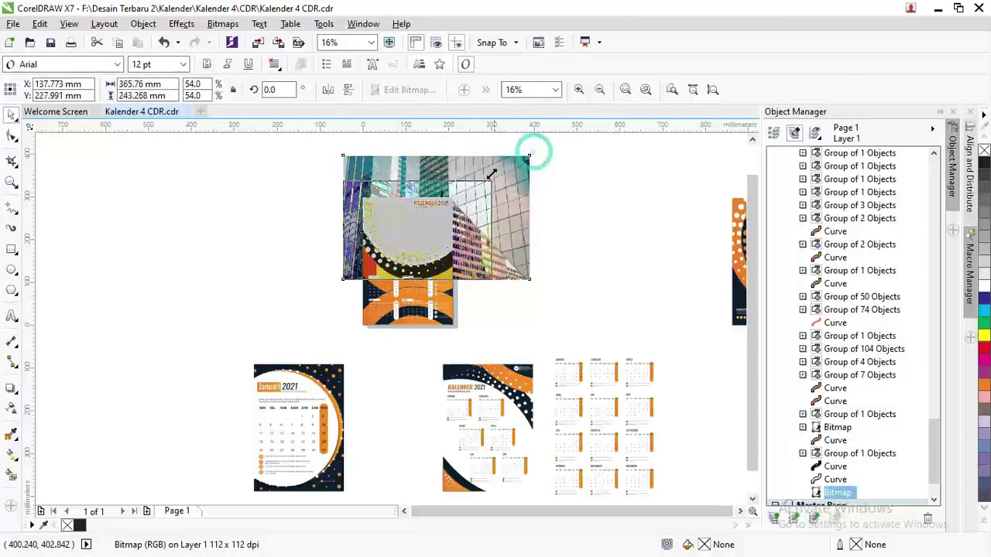
- Ungroup all objects in the calendar page group
scroll(414, 206, "up", 1)
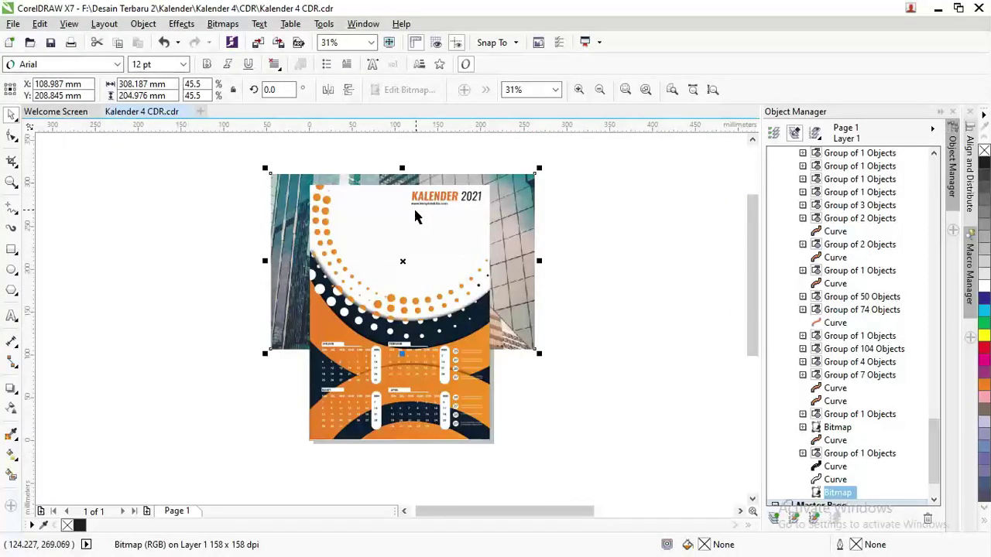
left_click(415, 248)
right_click(416, 248)
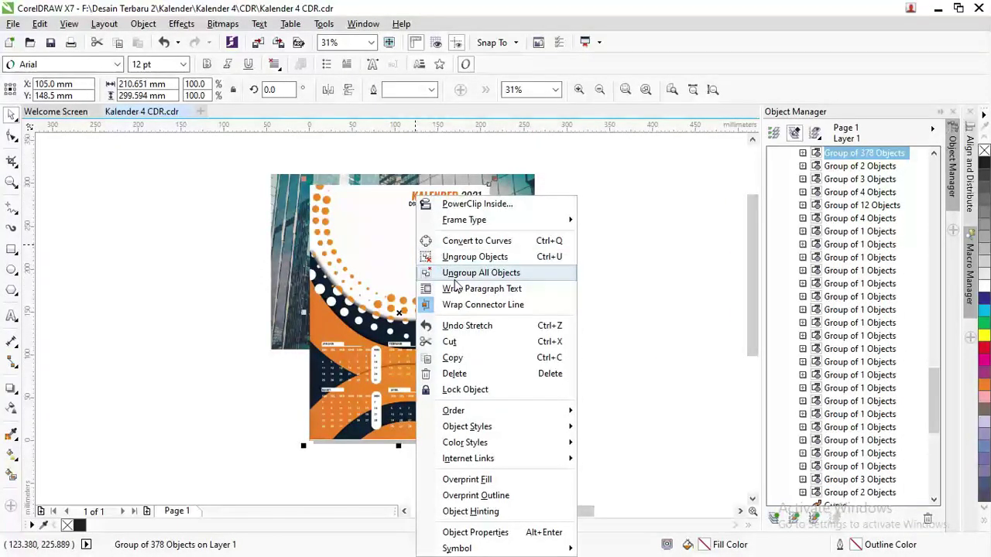
left_click(455, 275)
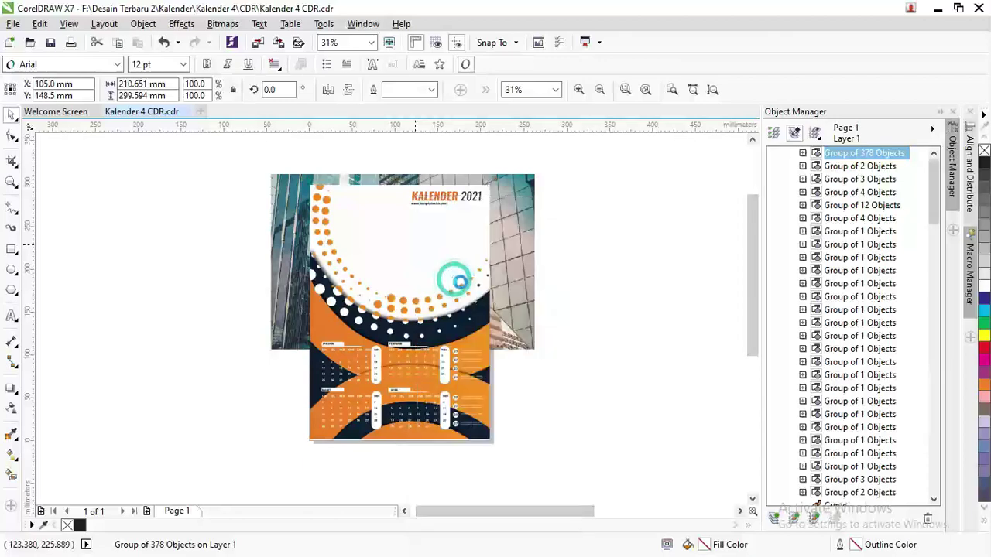
- PowerClip the building photo inside the calendar's white top shape
left_click(523, 229)
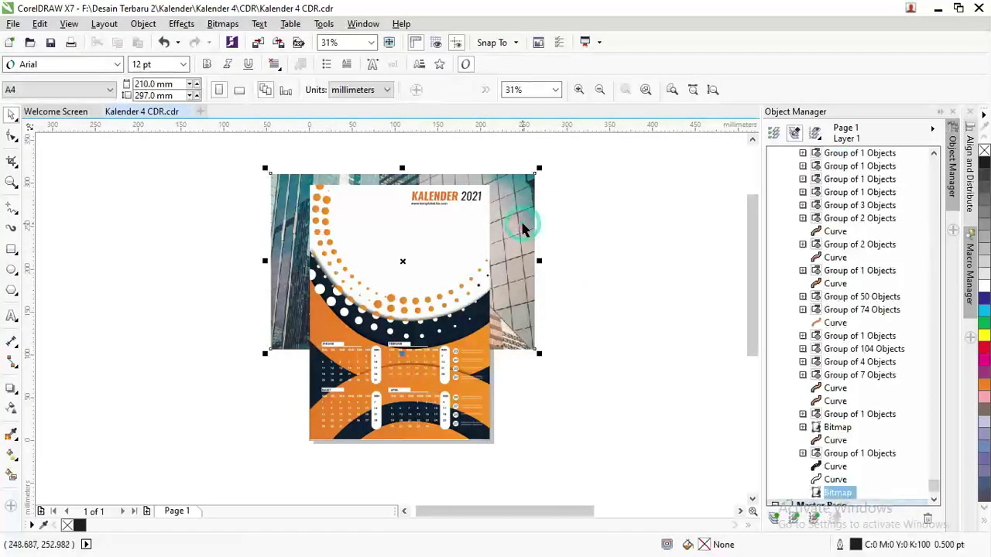
right_click(525, 162)
left_click(569, 188)
left_click(471, 223)
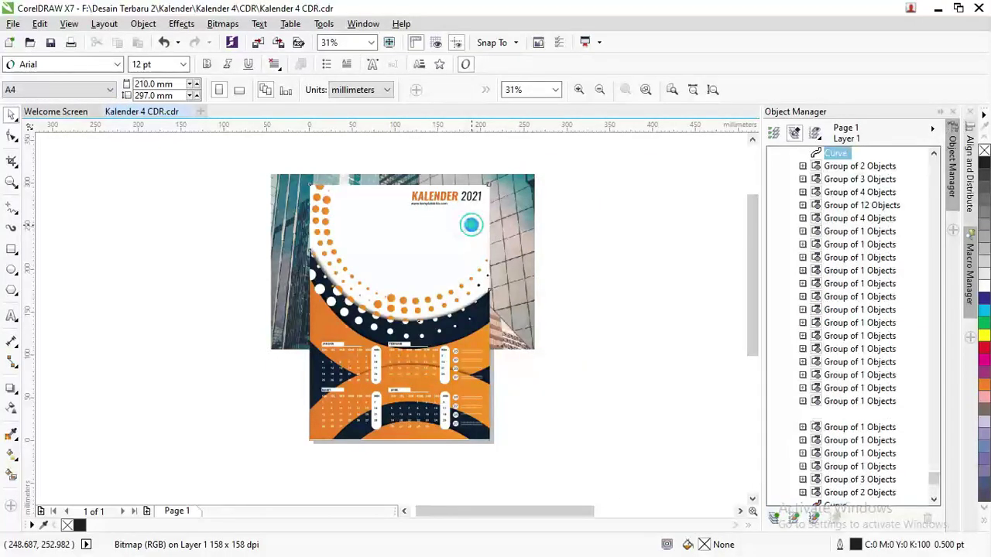
left_click(548, 310)
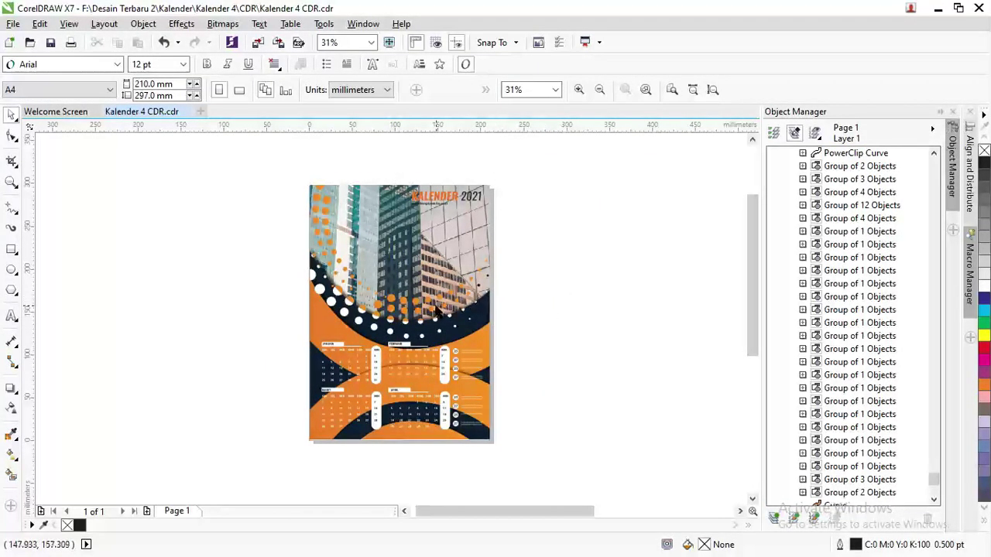
scroll(438, 309, "down", 2)
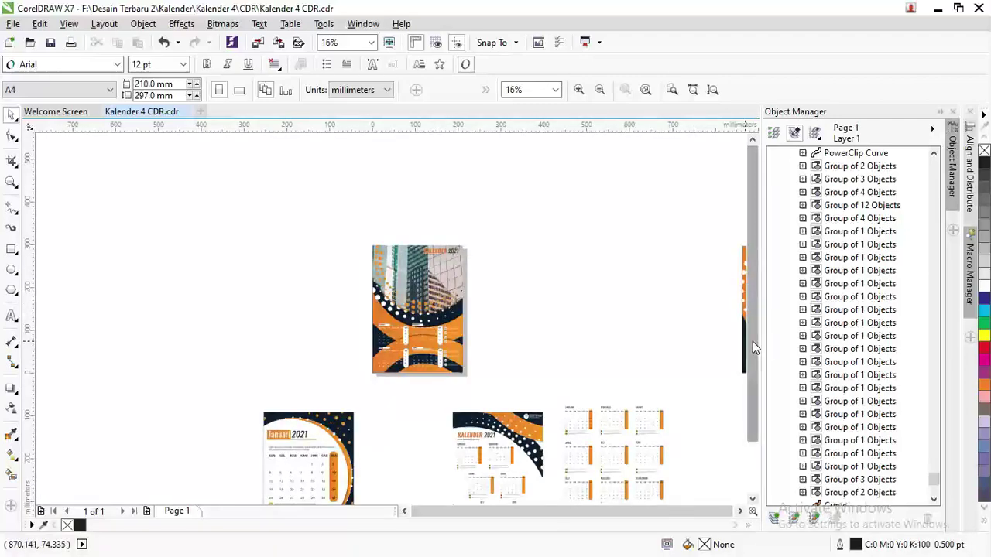
left_click_drag(752, 342, 742, 390)
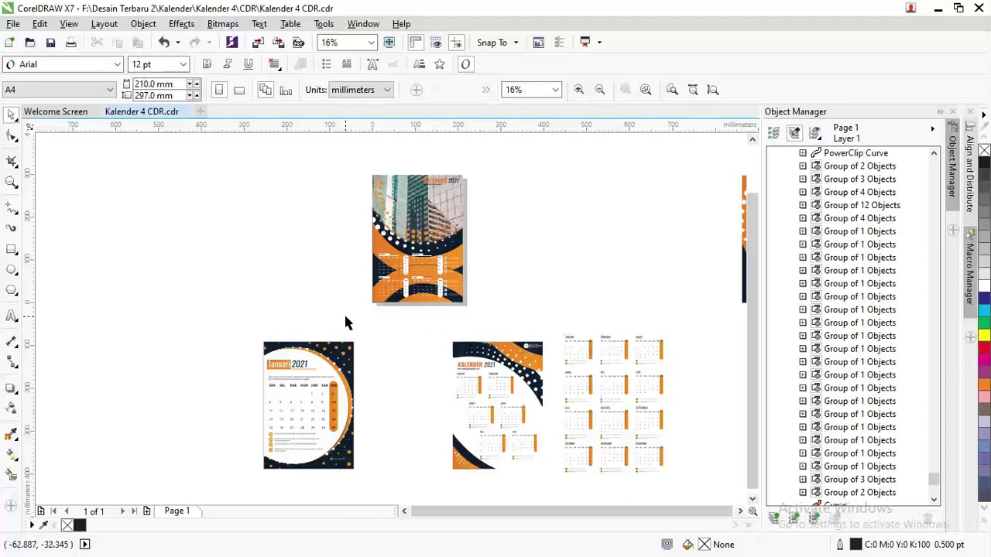
scroll(312, 394, "up", 1)
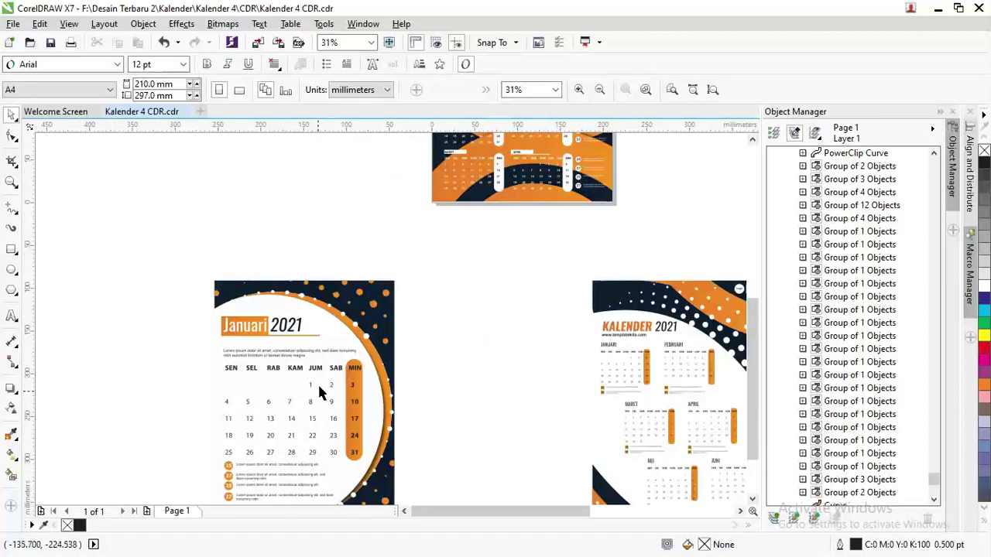
left_click(314, 367)
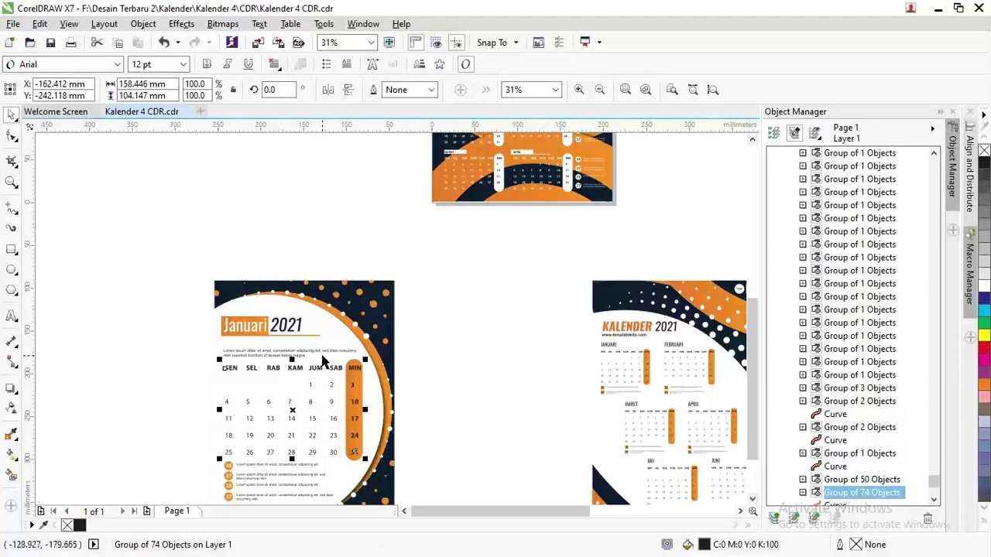
scroll(324, 362, "down", 2)
scroll(295, 362, "up", 2)
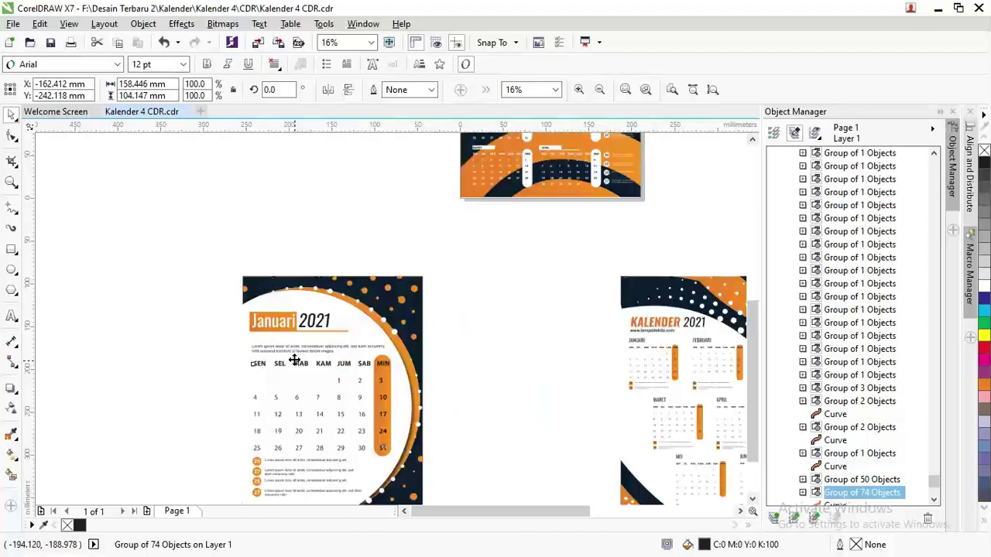
left_click(315, 328)
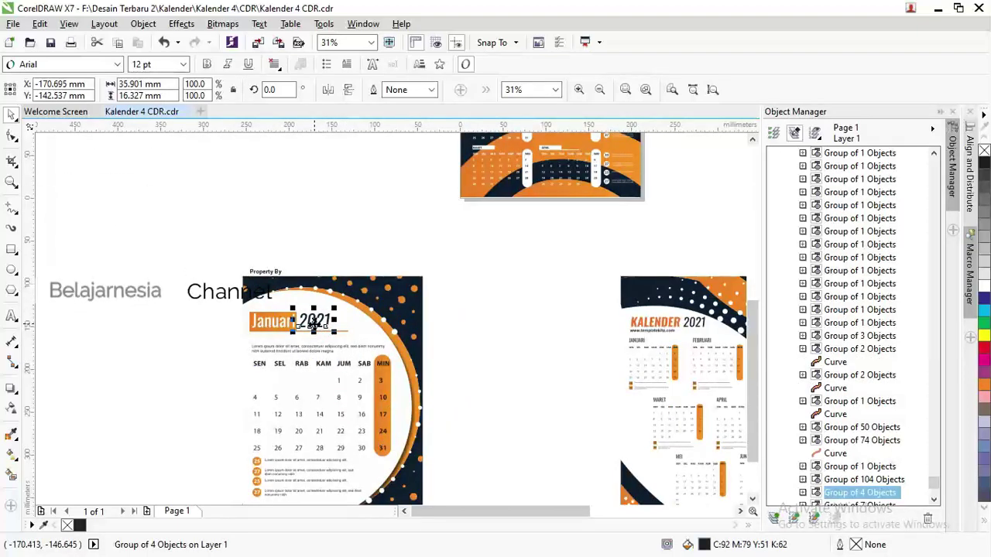
left_click(498, 340)
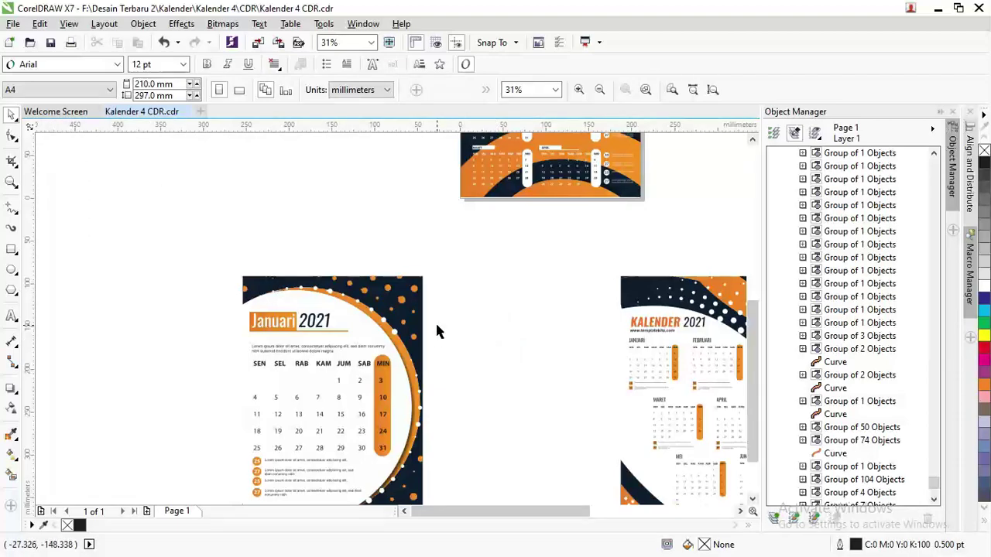
scroll(437, 331, "down", 2)
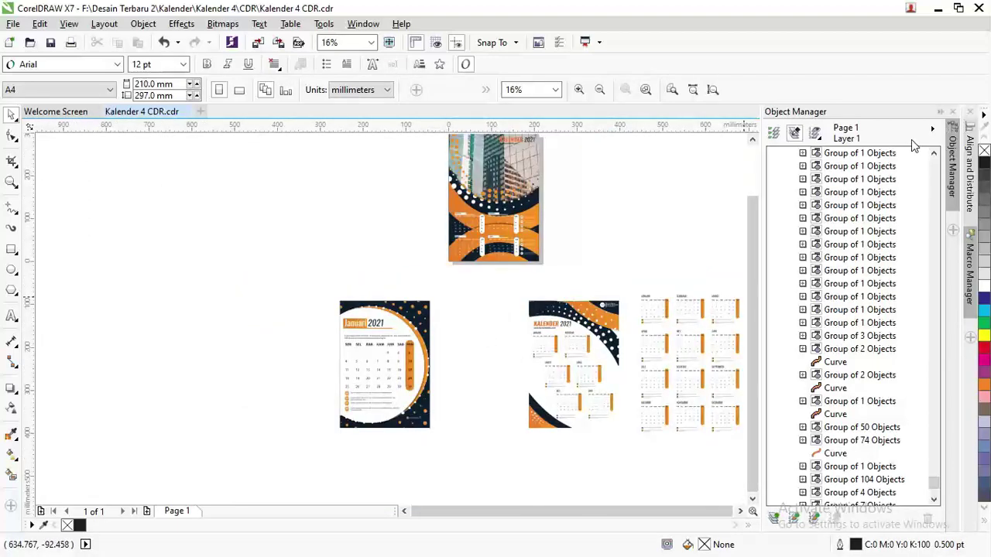
- Collapse the Object Manager docker
left_click(934, 132)
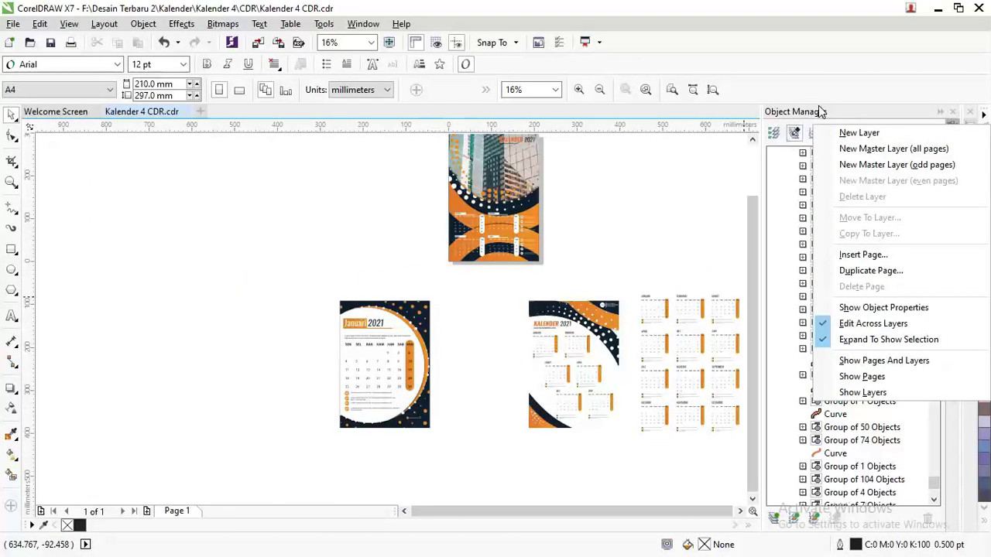
left_click(820, 112)
left_click(934, 132)
left_click(913, 109)
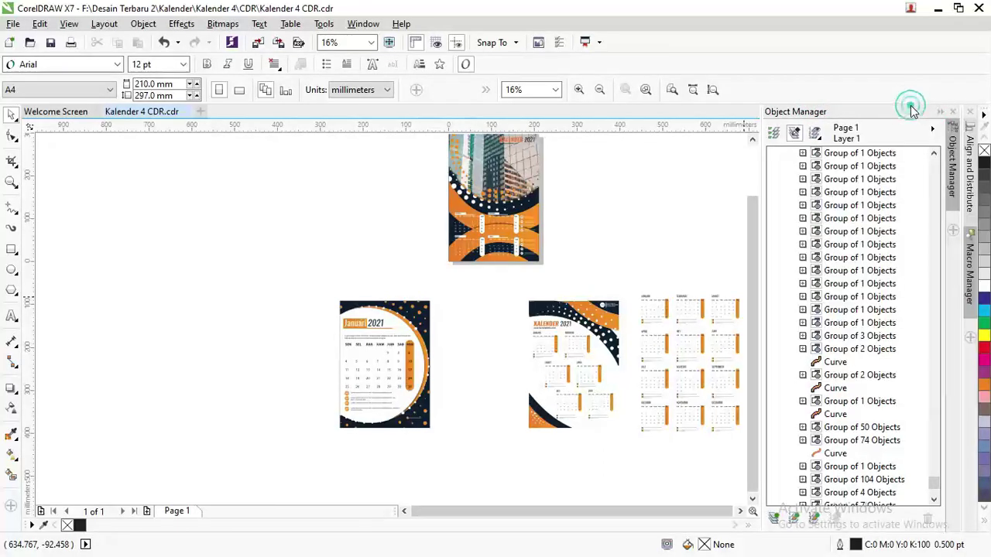
left_click(940, 112)
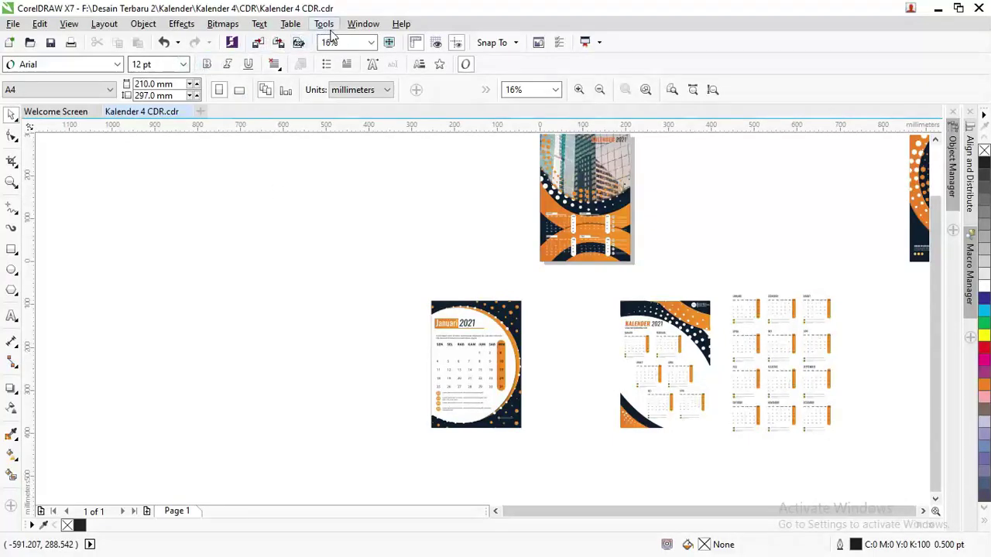
- Show the Macro Manager with CalendarWizard > Wizard expanded to CreateCalendar
left_click(358, 25)
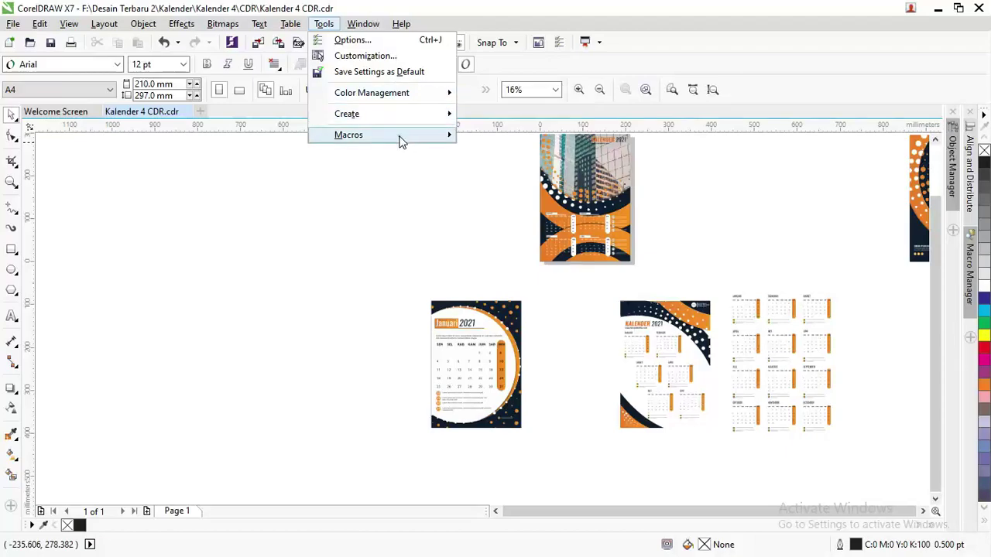
mouse_move(356, 134)
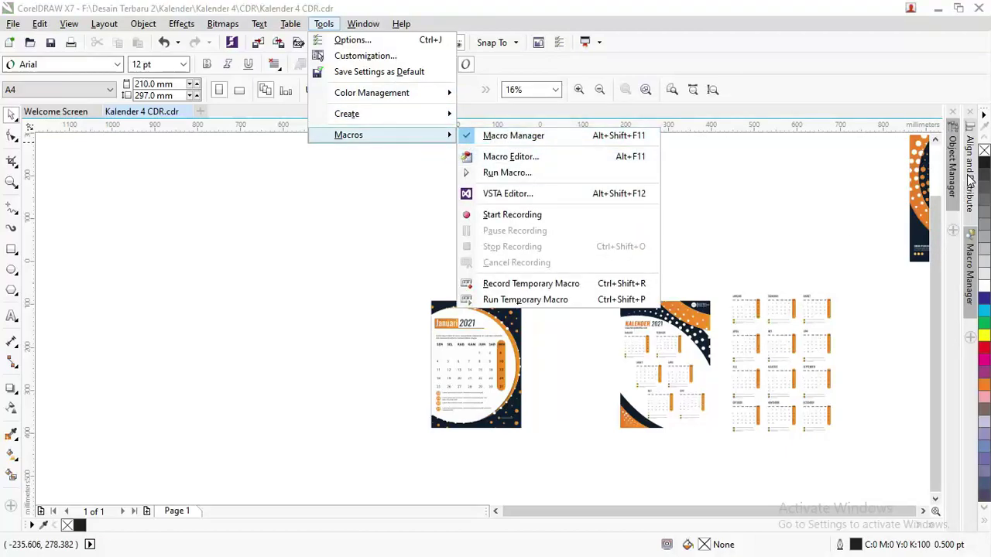
left_click(967, 271)
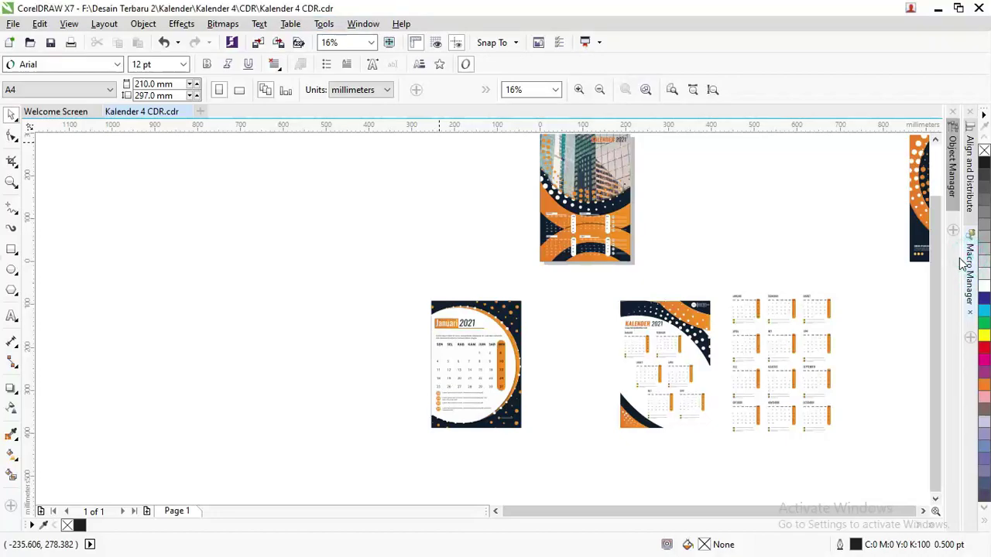
left_click(953, 159)
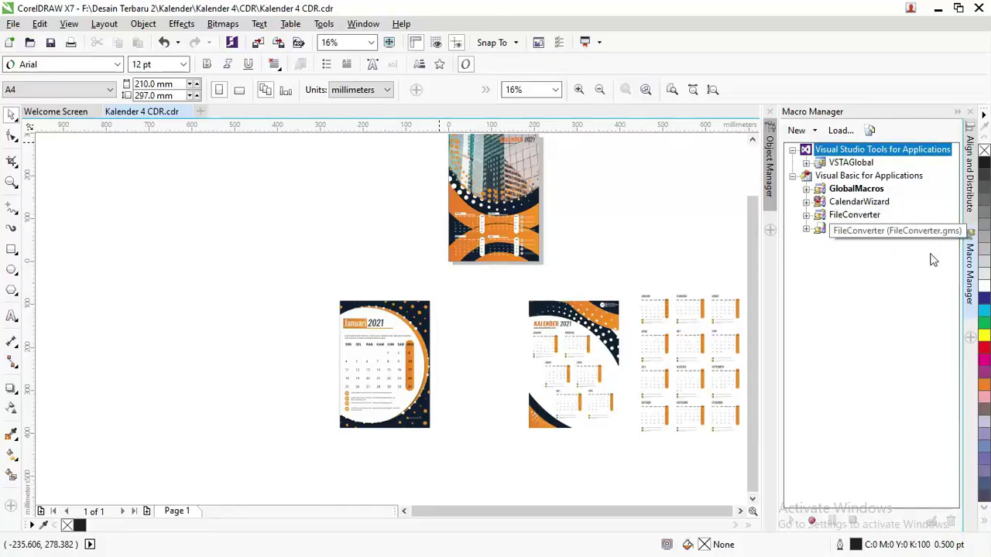
left_click(807, 202)
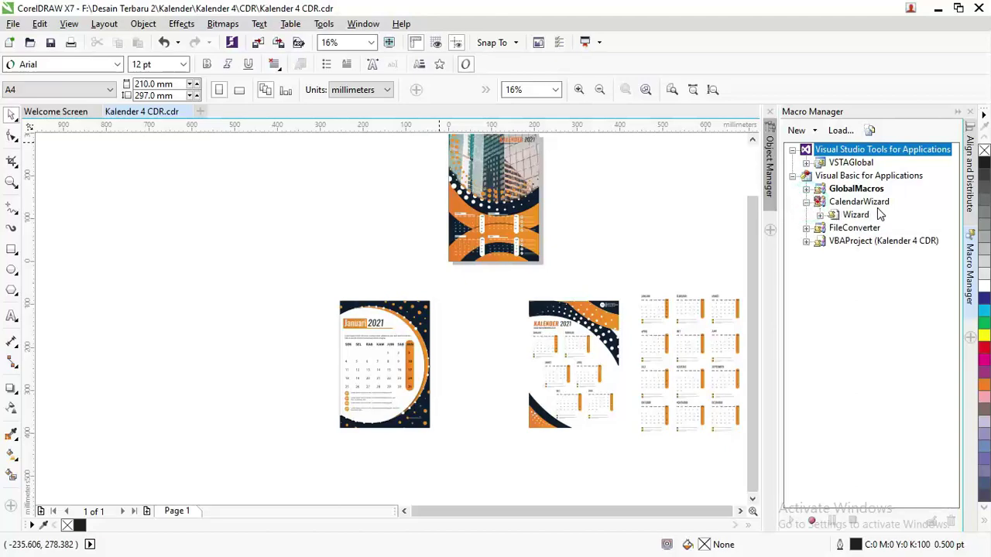
left_click(855, 216)
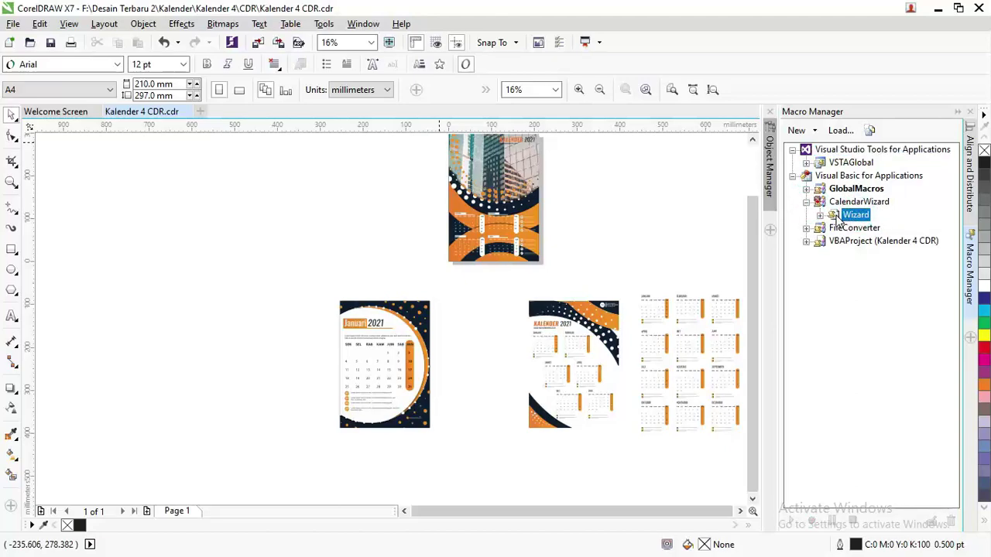
double_click(837, 216)
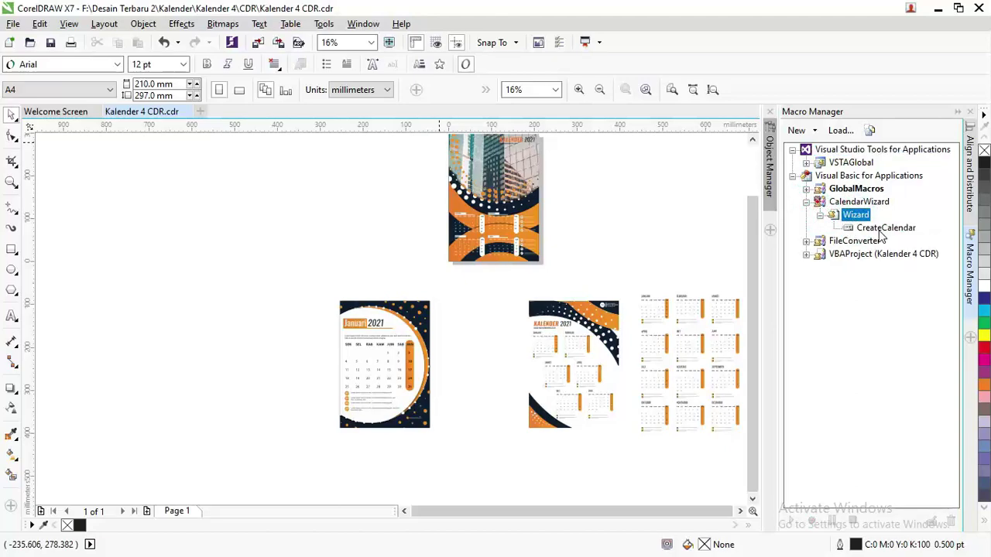
- Marquee-select the cover artwork and group its 842 objects
scroll(613, 225, "down", 2)
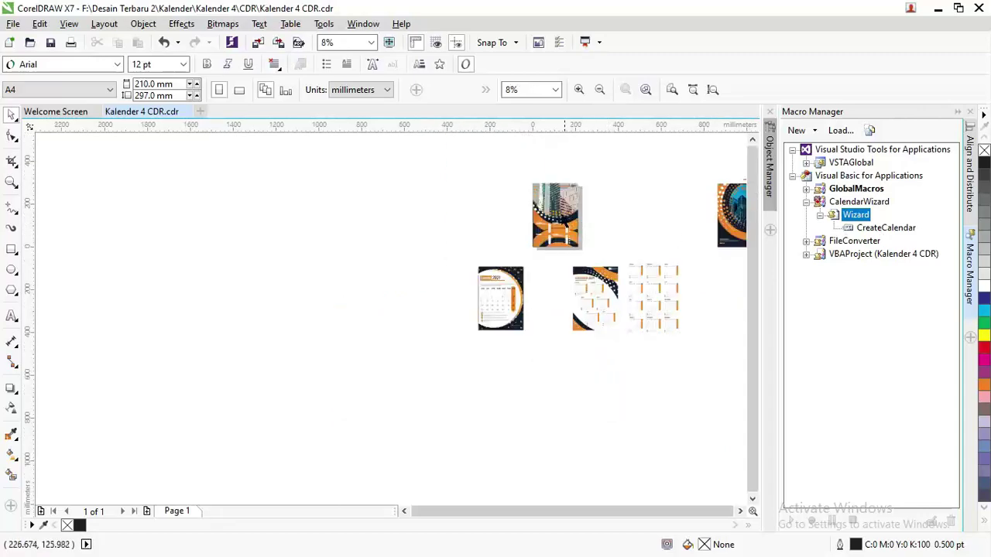
left_click_drag(512, 168, 593, 249)
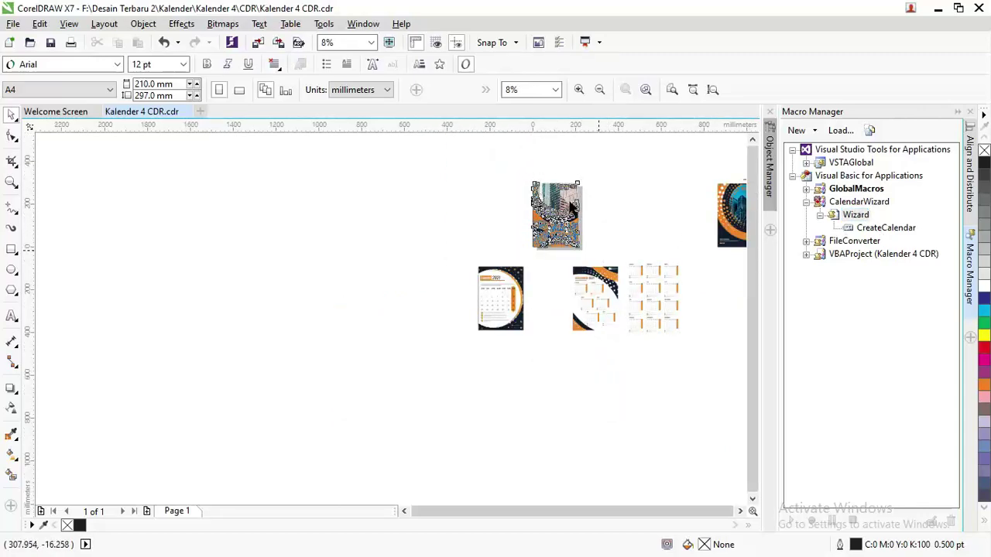
scroll(570, 198, "up", 2)
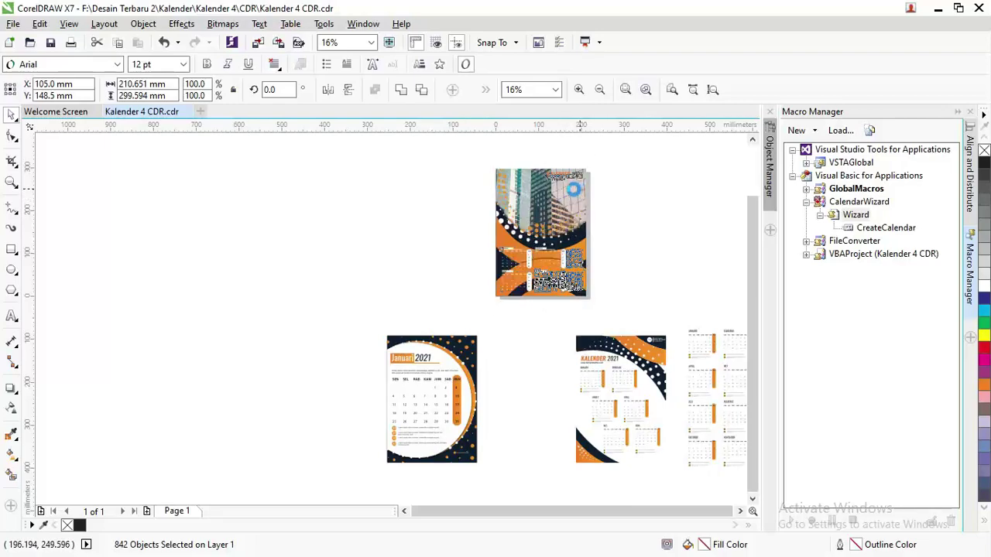
key("ctrl+g")
- Move the cover group right of the blank A4 page, then run CreateCalendar
left_click_drag(580, 189, 440, 188)
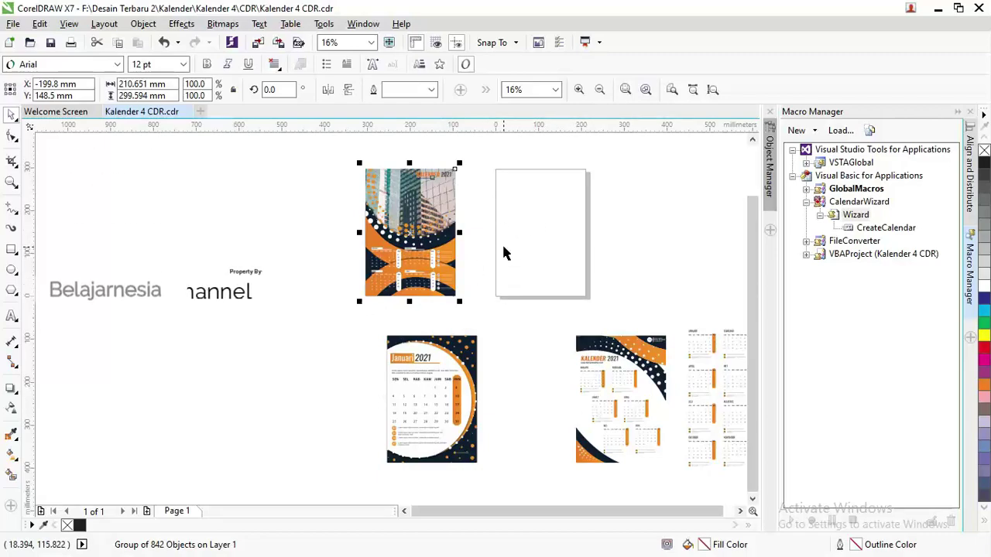
scroll(502, 242, "down", 2)
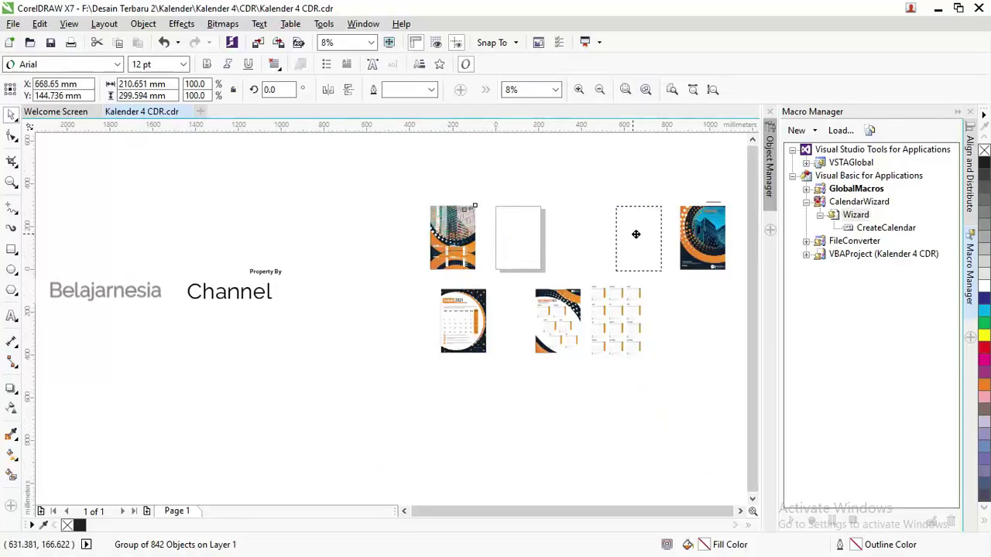
left_click_drag(461, 236, 653, 235)
scroll(517, 232, "up", 2)
scroll(516, 221, "up", 1)
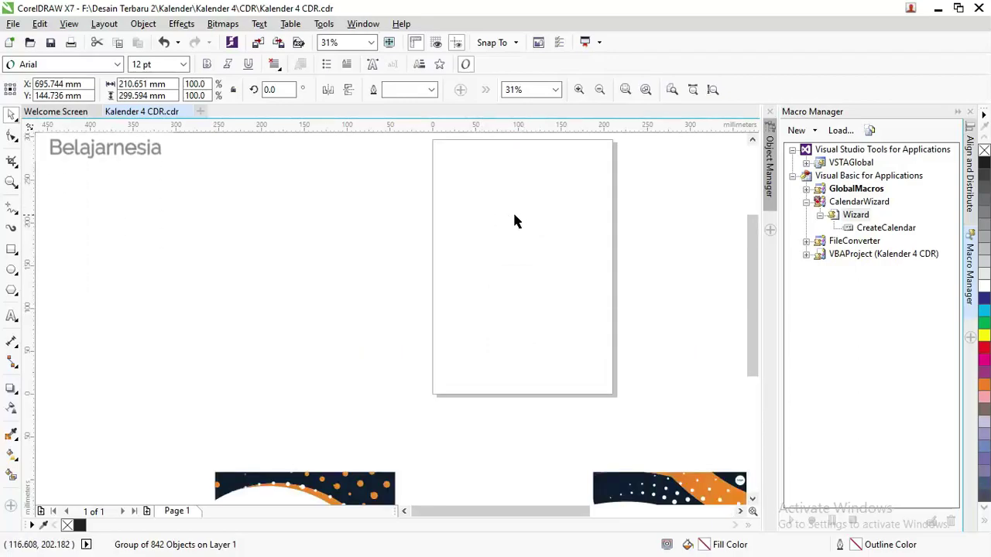
scroll(519, 222, "down", 2)
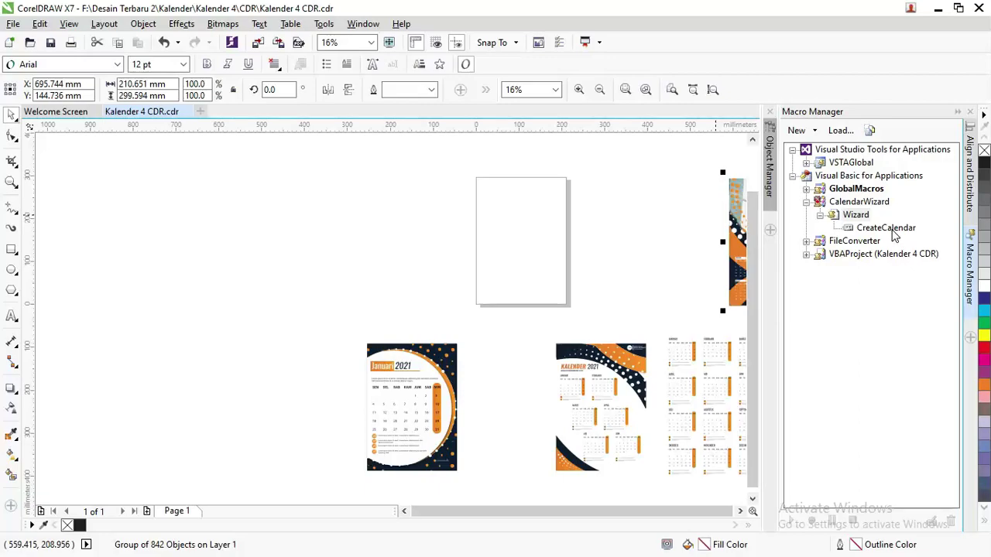
double_click(887, 227)
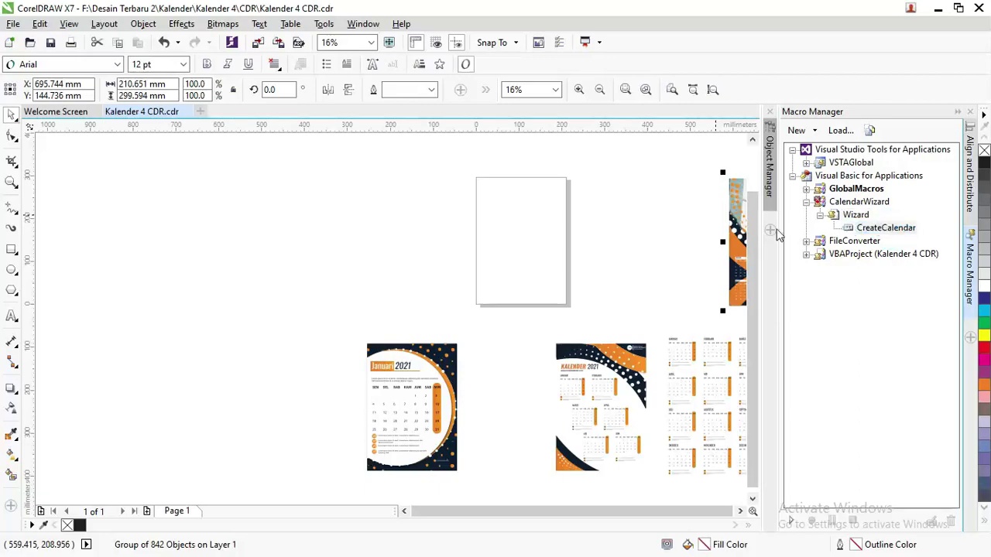
- Set the Calendar Wizard year to 2022 and tick February and March
left_click_drag(546, 87, 305, 84)
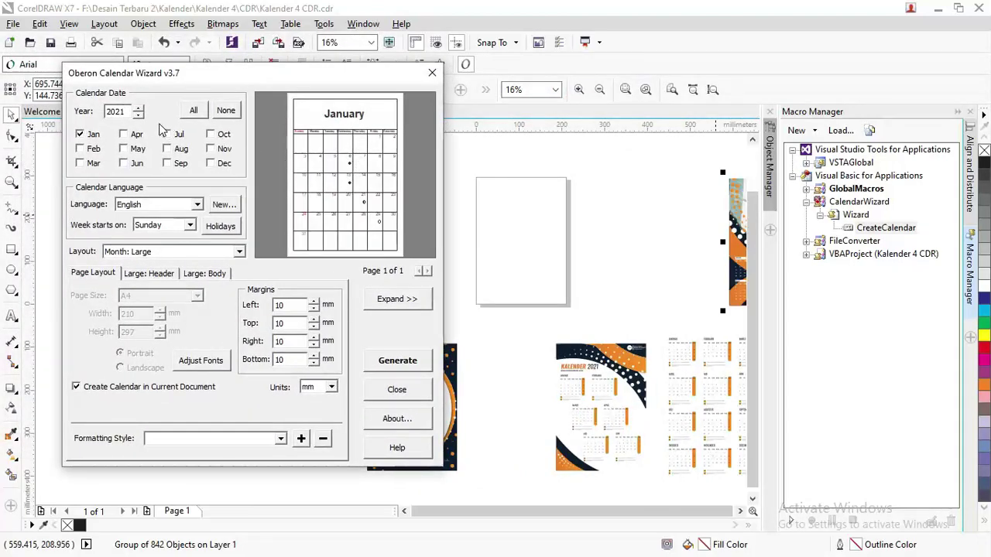
left_click(137, 109)
left_click(81, 149)
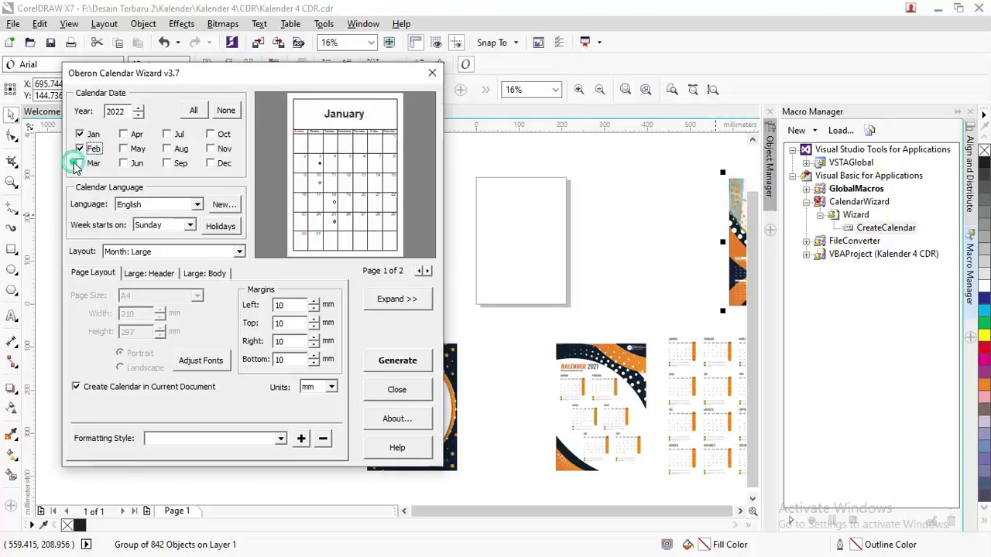
left_click(81, 164)
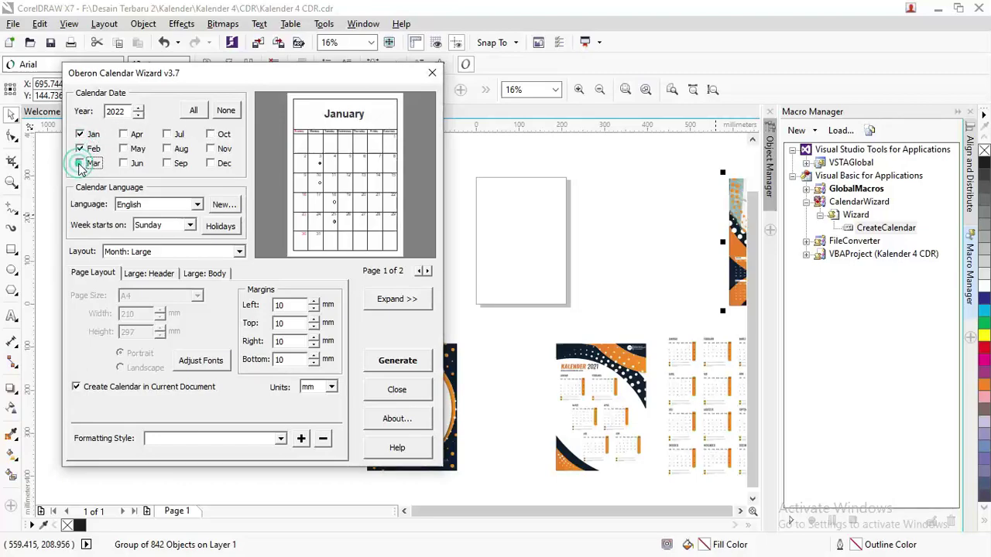
- Settle on the Month: Large layout, untick March, and generate the pages
left_click(176, 252)
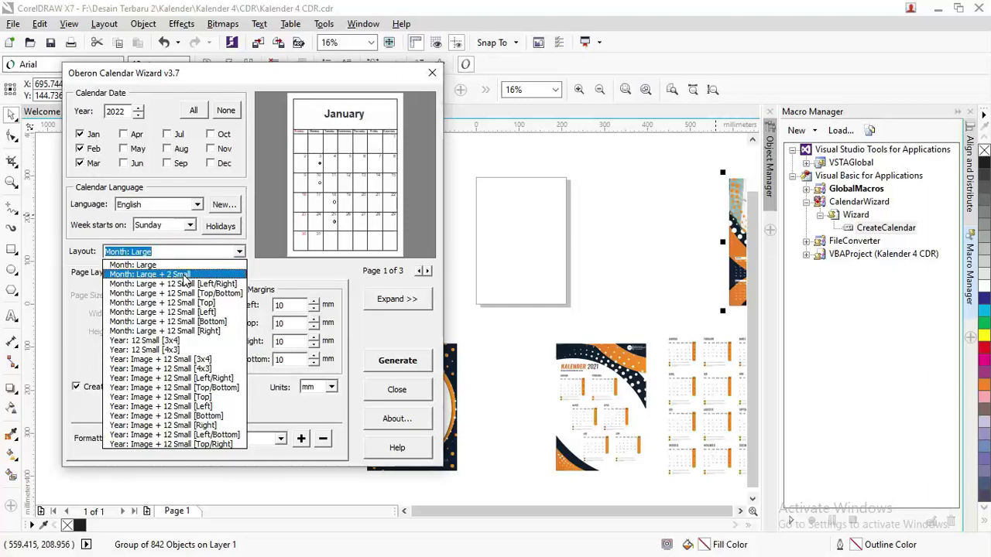
left_click(186, 275)
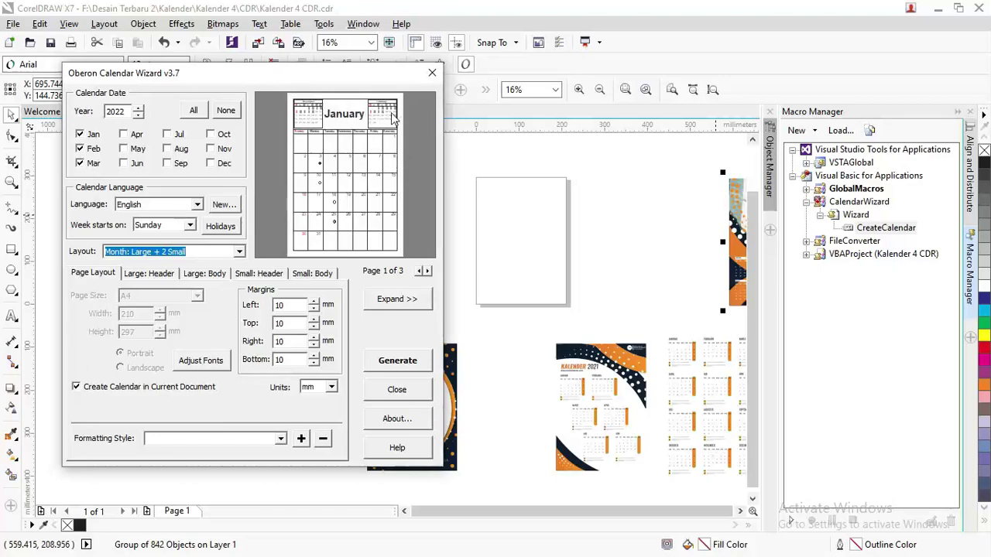
left_click(197, 254)
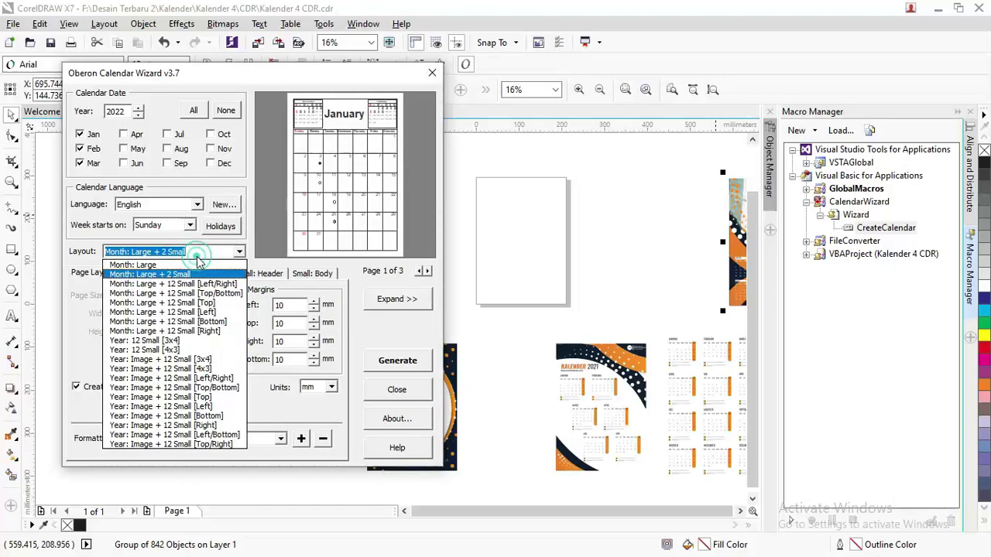
left_click(178, 342)
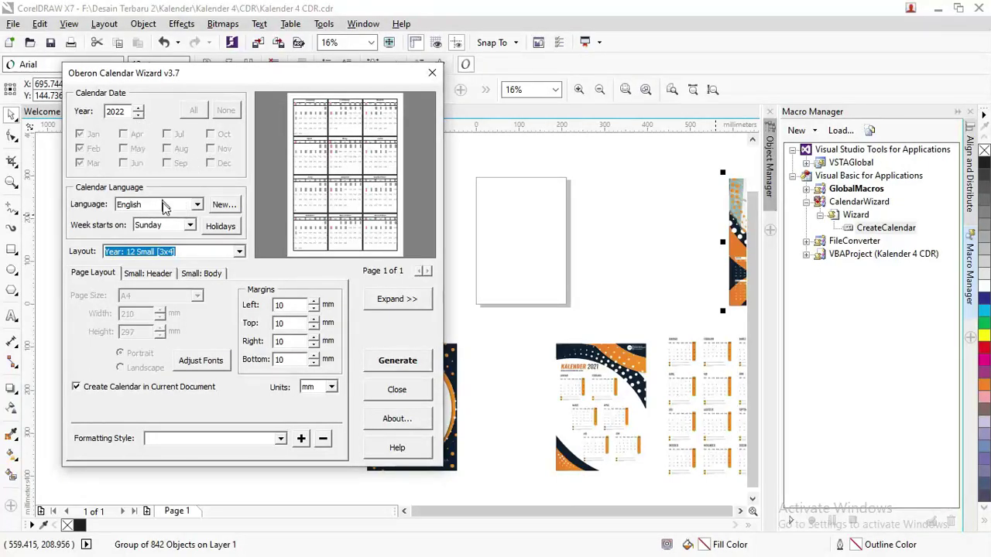
left_click(165, 246)
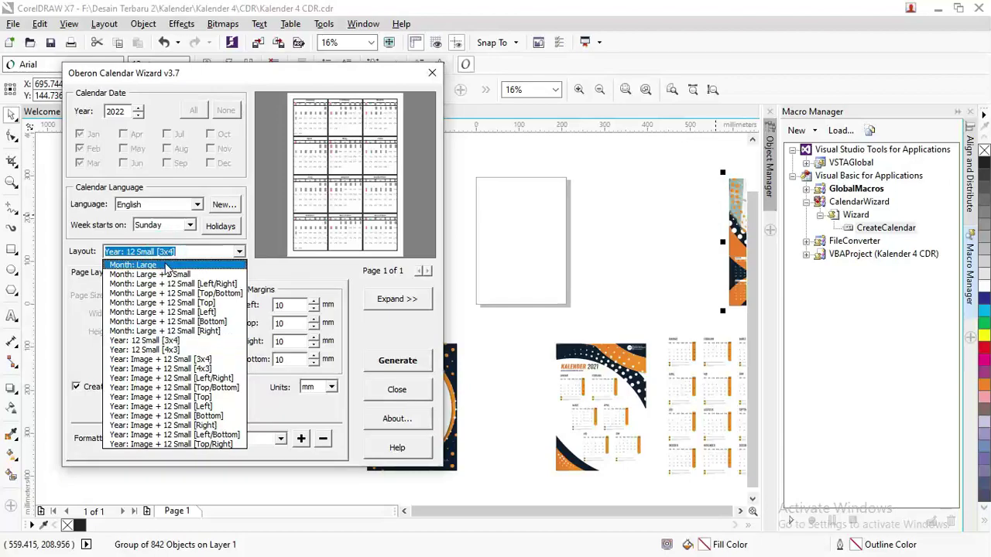
left_click(166, 265)
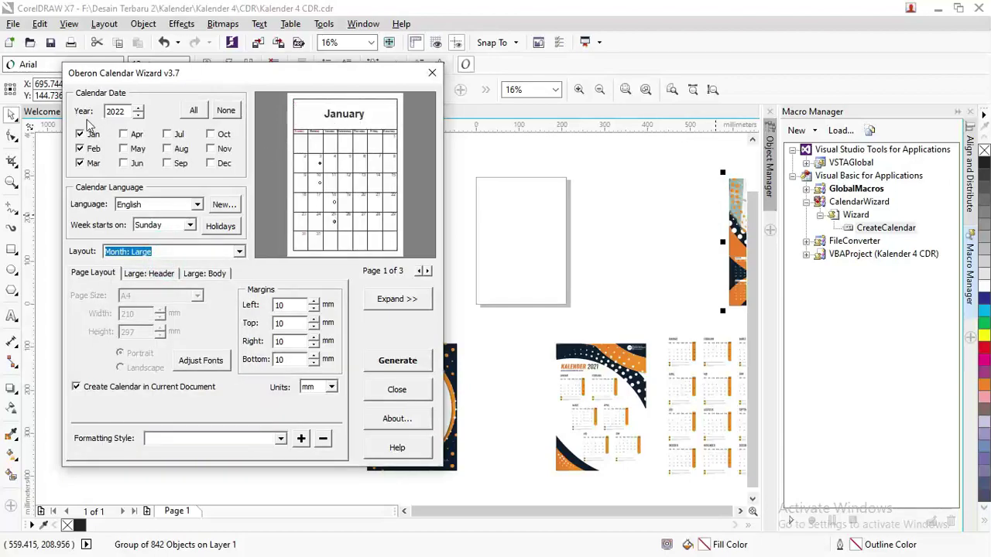
left_click(80, 163)
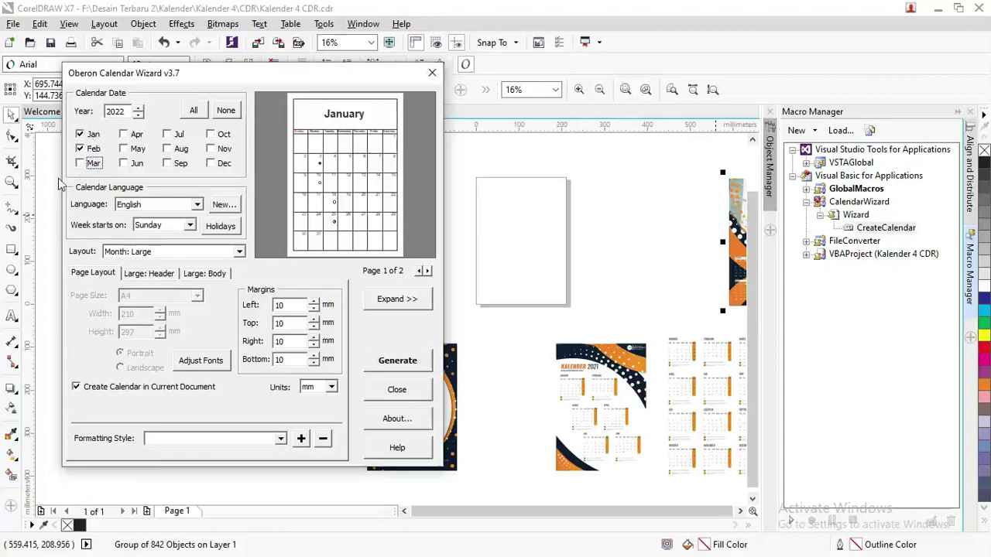
left_click(391, 364)
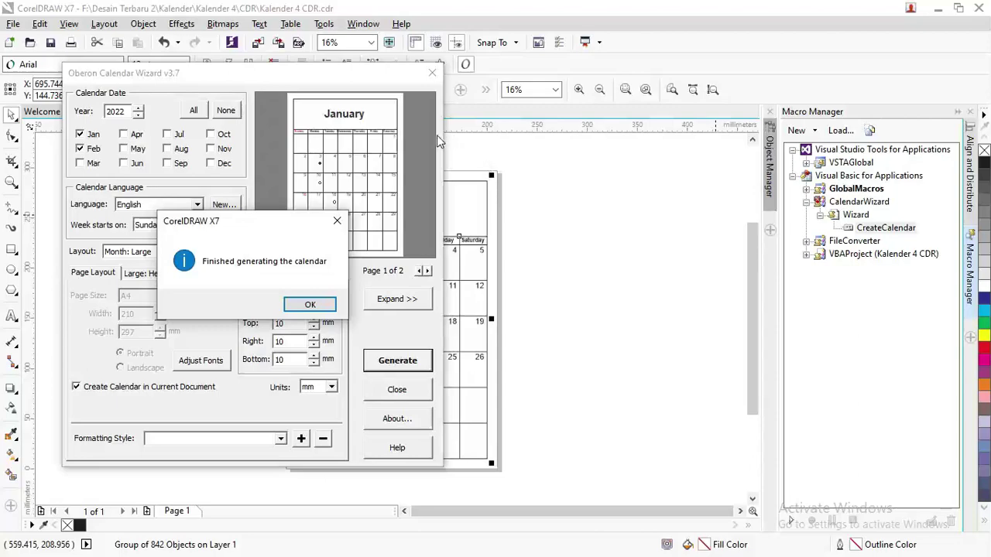
- Close the Calendar Wizard and show the January 2022 calendar on Page 1, zoomed out
left_click(313, 305)
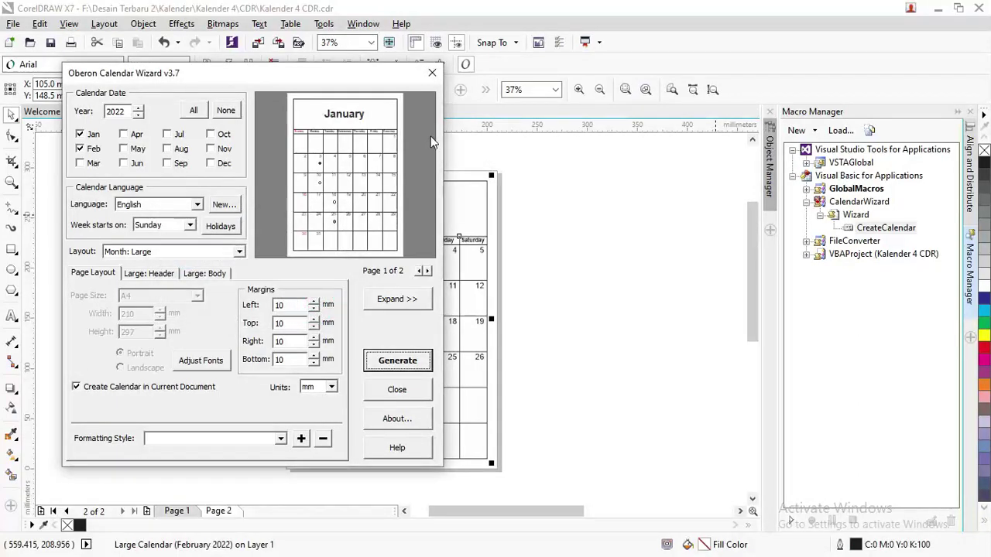
left_click(435, 80)
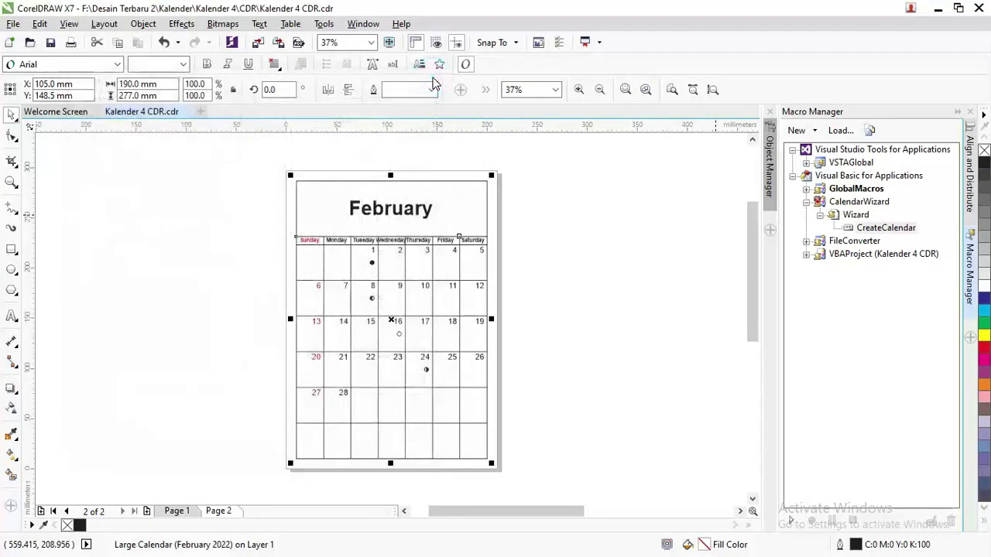
left_click(218, 512)
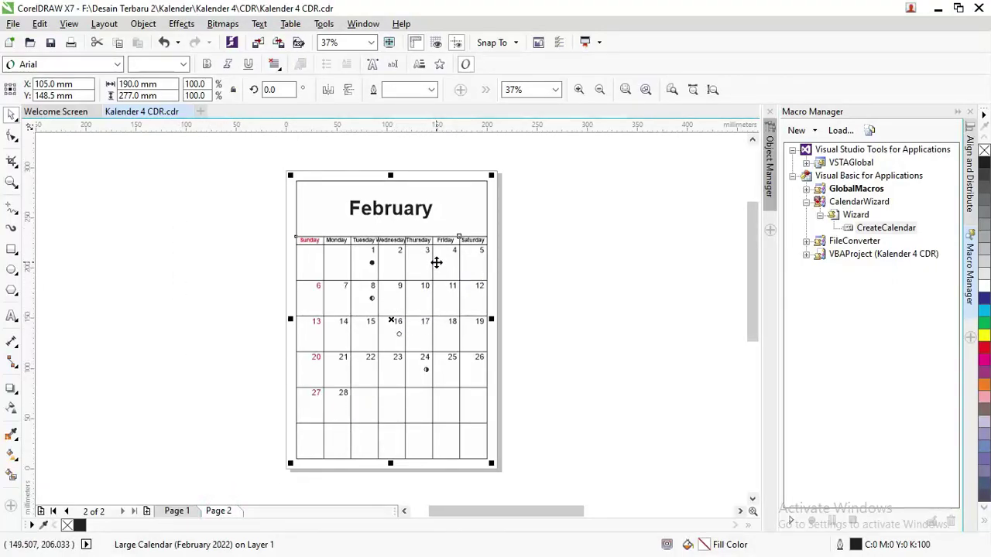
left_click(177, 511)
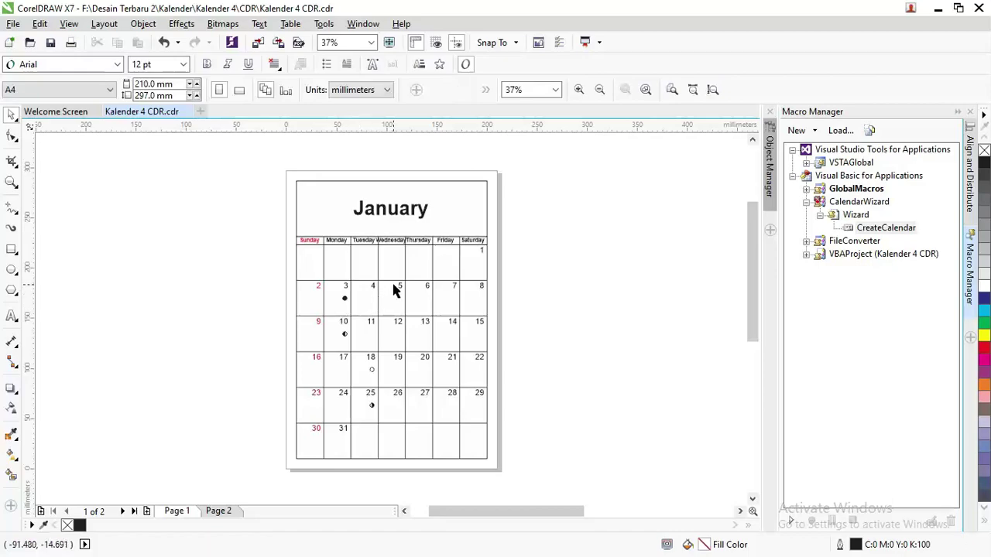
scroll(393, 289, "down", 2)
scroll(394, 289, "up", 2)
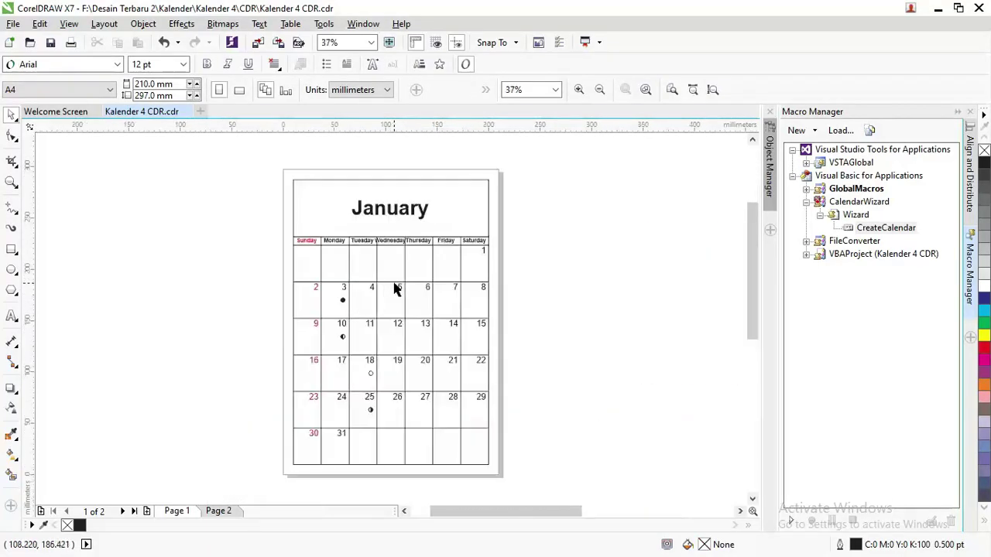
scroll(394, 290, "down", 2)
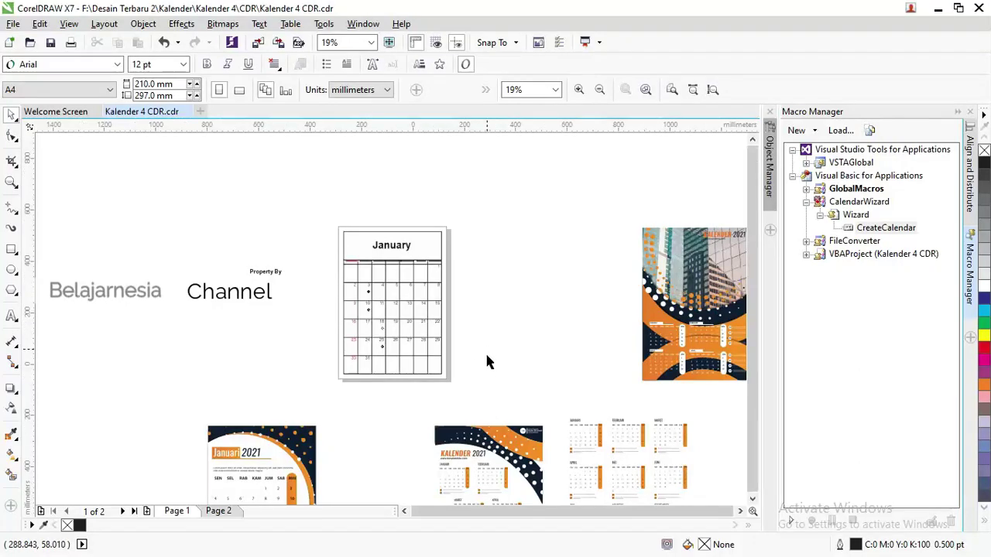
scroll(485, 348, "down", 2)
- Group the KALENDER 2021 design and try placing it left of the January page
left_click_drag(514, 477, 451, 378)
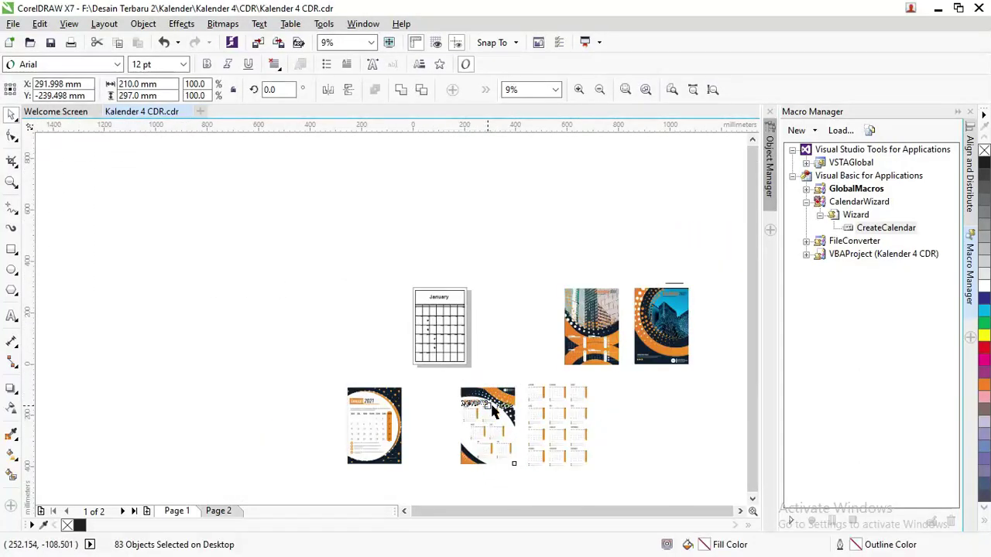
key("ctrl+g")
key("p")
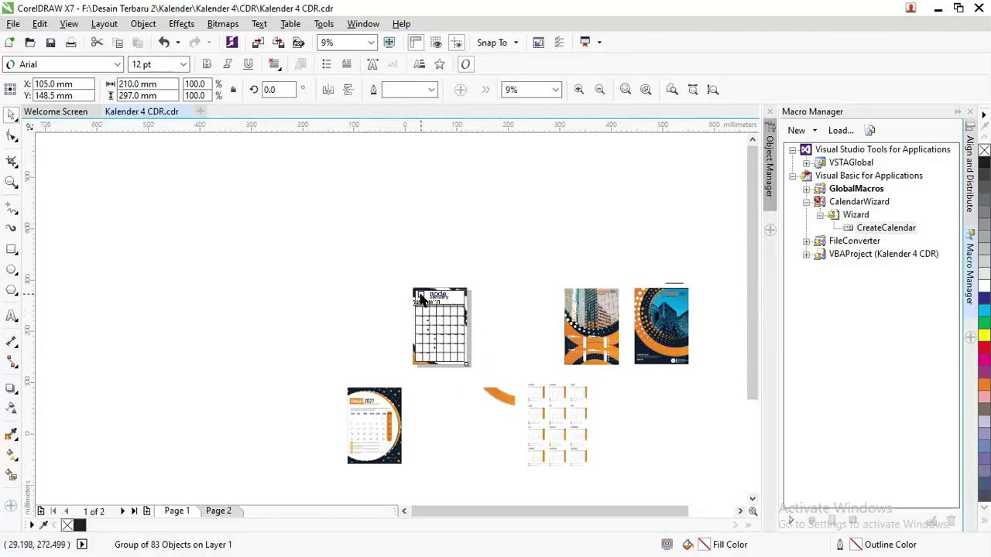
scroll(469, 326, "up", 2)
left_click_drag(424, 284, 296, 275)
key("z")
left_click_drag(242, 254, 513, 418)
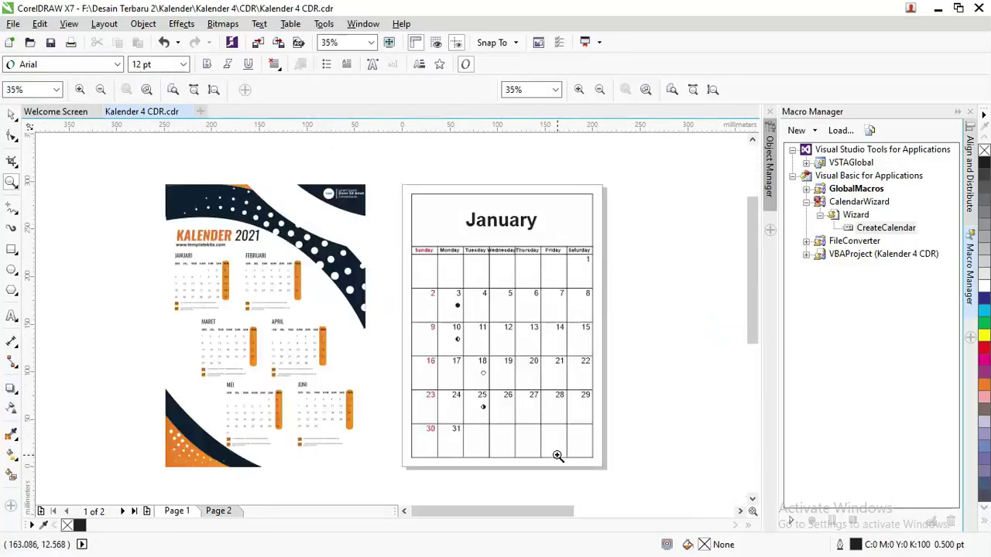
key("ctrl+z")
key("ctrl+z")
scroll(416, 371, "down", 2)
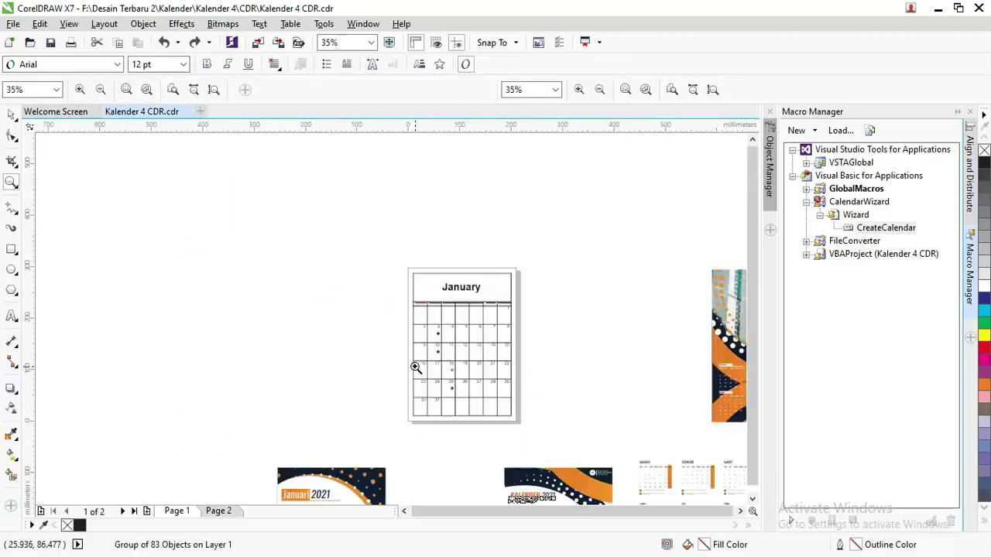
scroll(509, 441, "down", 1)
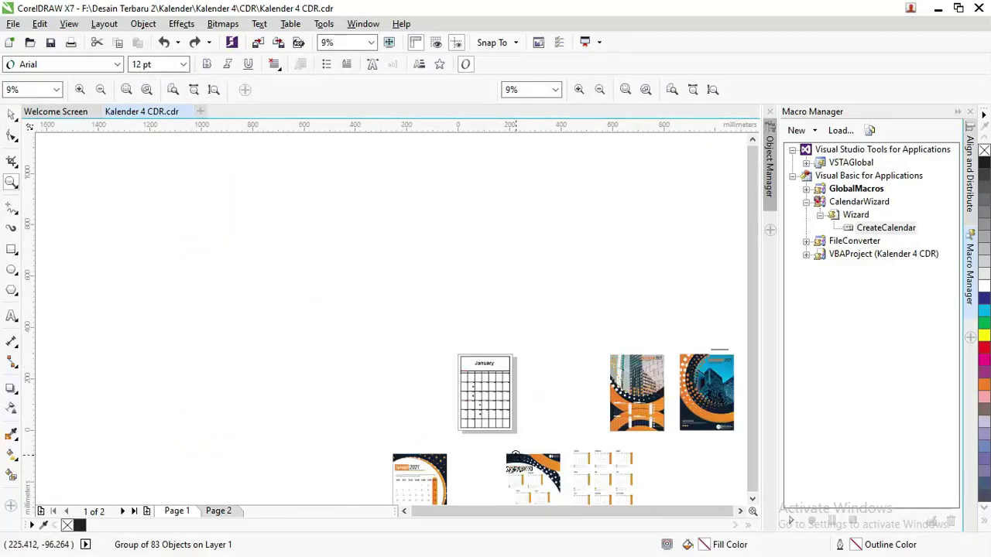
key("space")
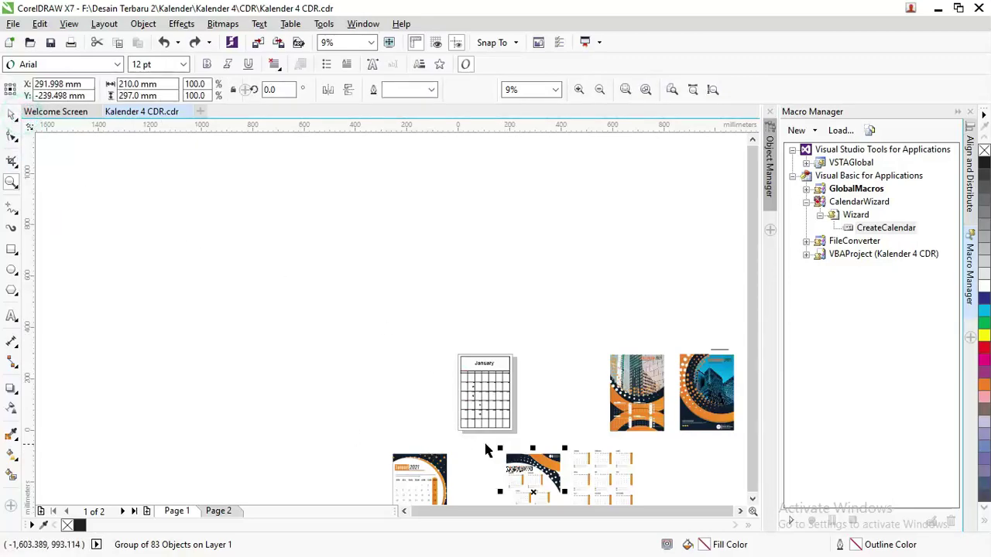
- Reposition the KALENDER 2021 design beside the plain January 2022 page
left_click(482, 444)
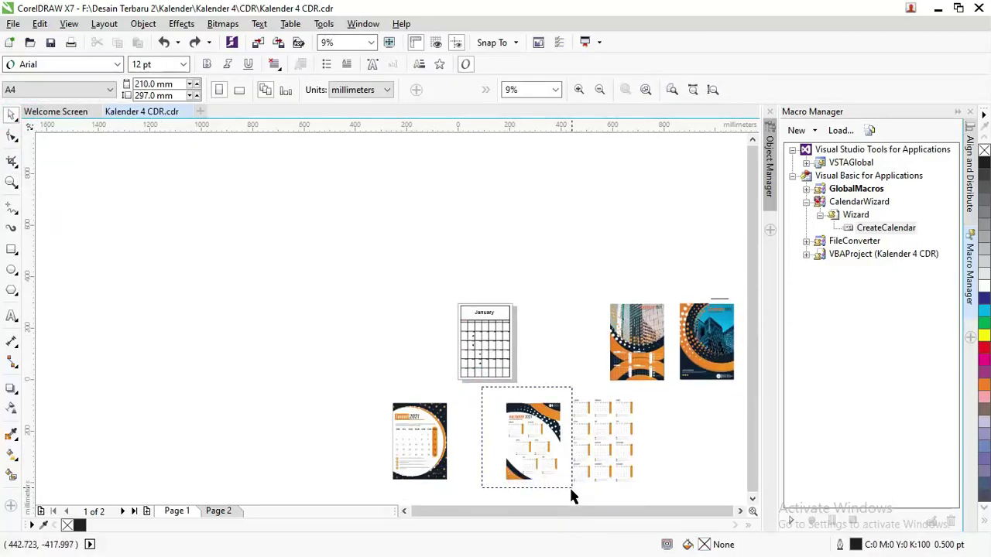
left_click_drag(481, 444, 570, 496)
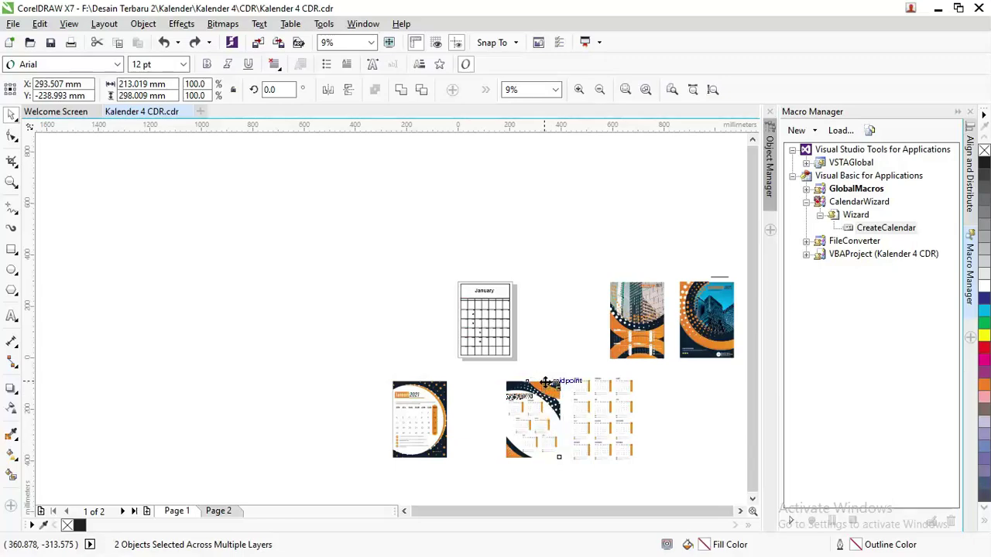
mouse_move(549, 380)
left_mouse_down()
mouse_move(499, 376)
mouse_move(505, 389)
mouse_move(476, 312)
left_mouse_up()
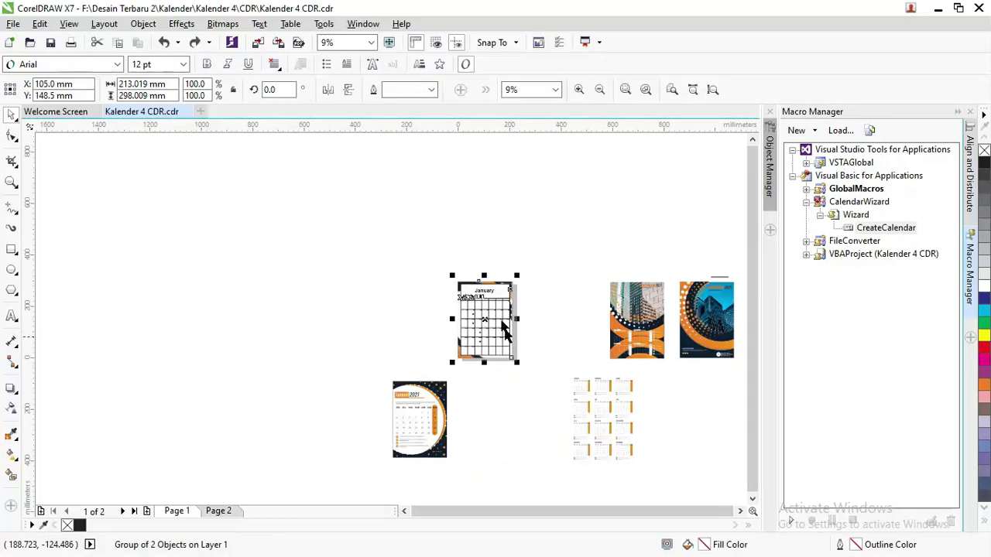
scroll(476, 312, "up", 2)
scroll(480, 244, "up", 2)
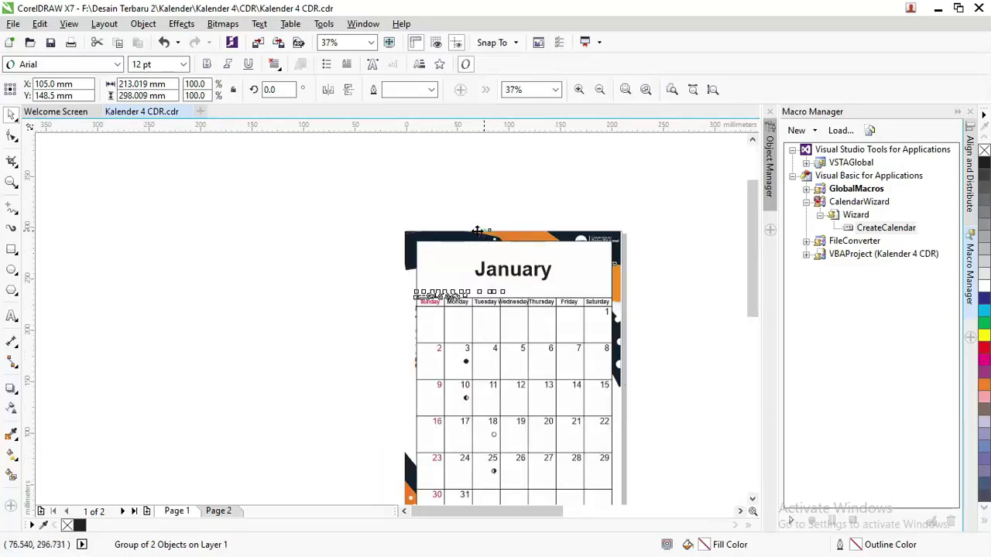
left_click(255, 231)
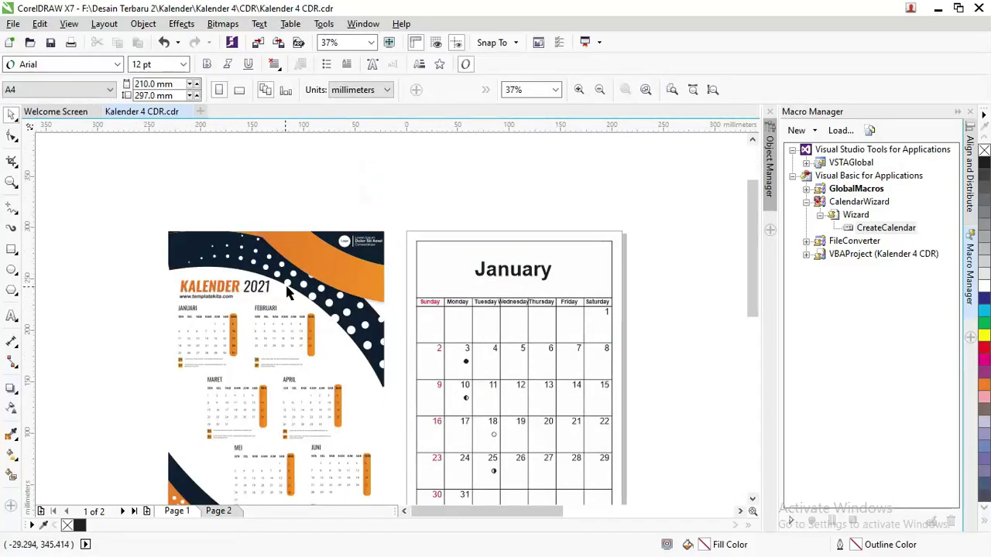
left_click(374, 176)
scroll(255, 310, "down", 2)
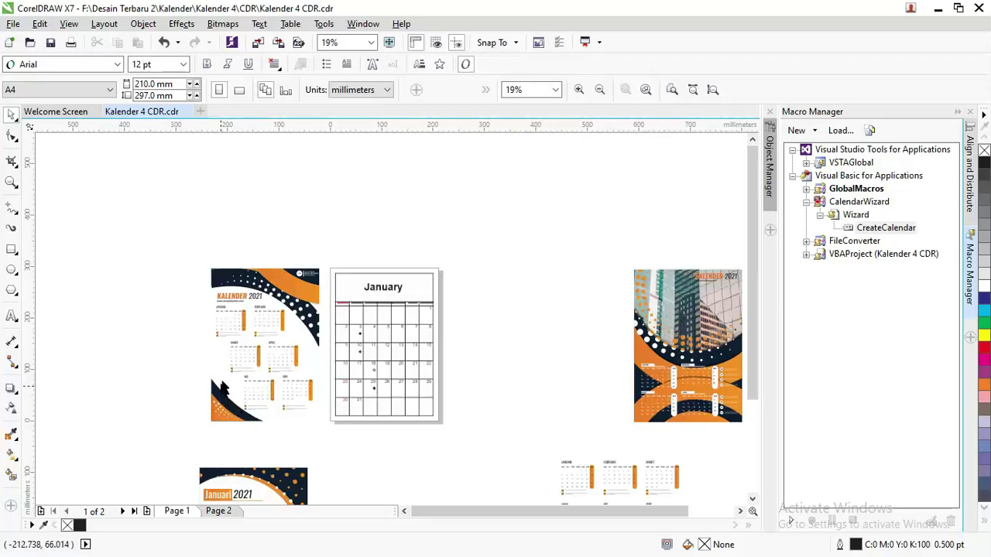
scroll(255, 341, "down", 2)
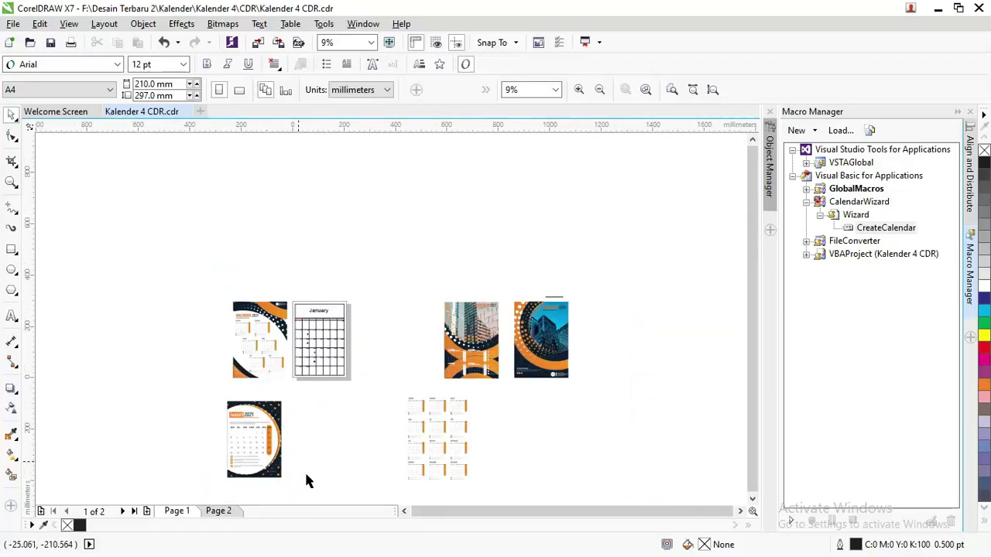
- Group the 44-object Januari 2021 design and place it right of the January page
left_click_drag(240, 462, 197, 394)
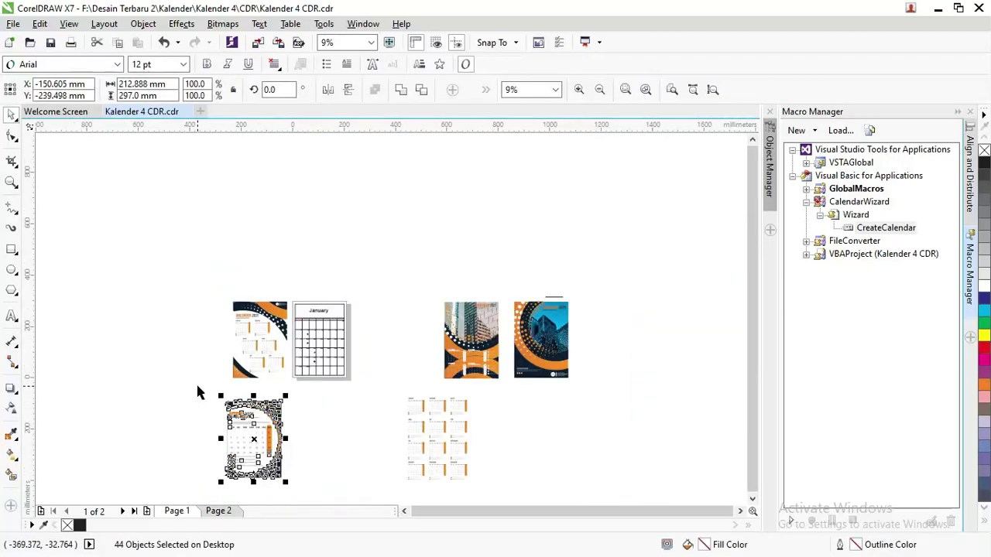
key("ctrl+g")
left_click_drag(261, 411, 373, 315)
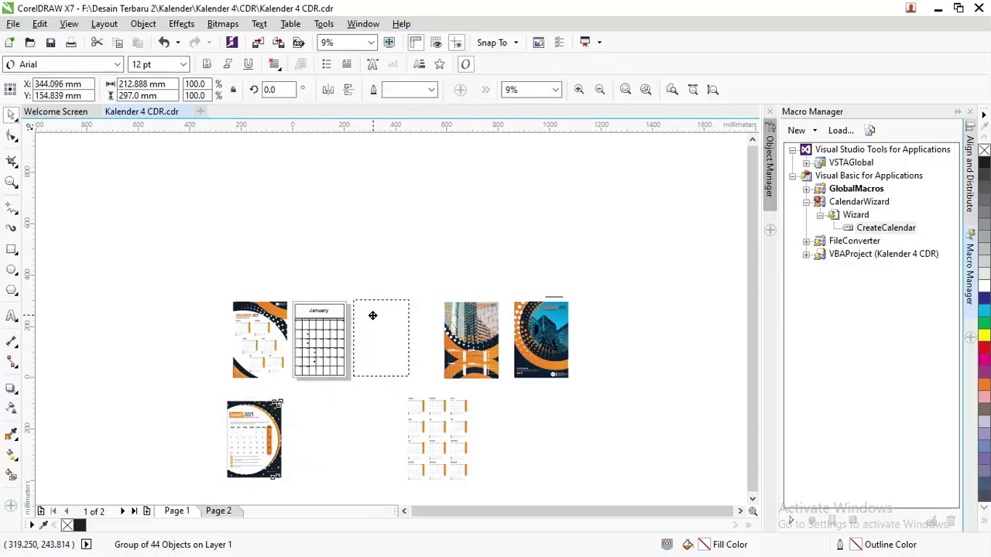
key("z")
left_click_drag(200, 275, 404, 395)
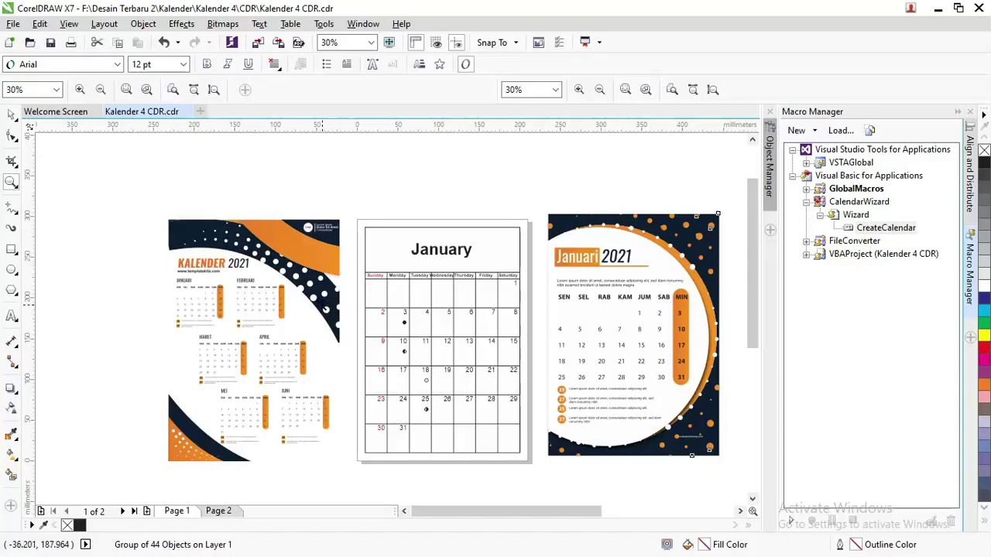
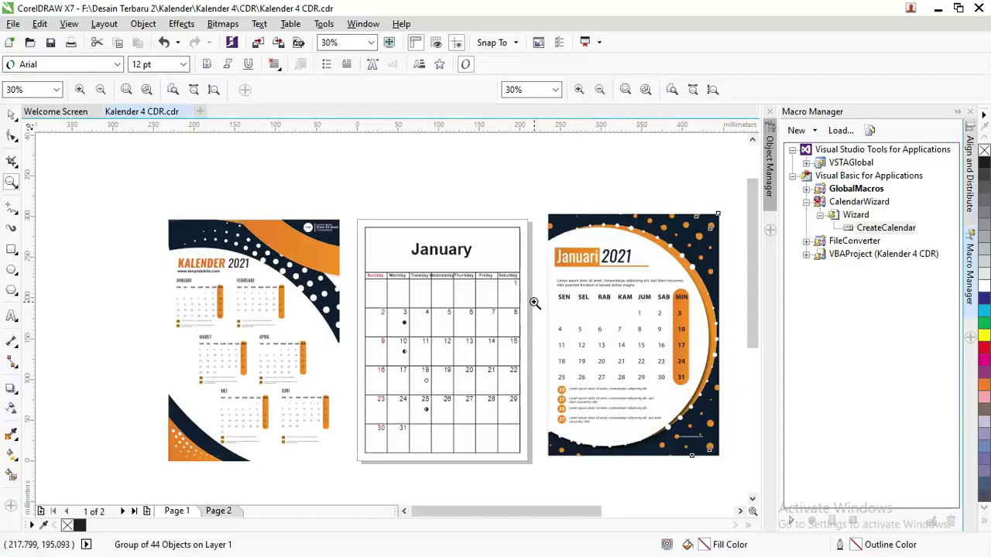
- Move the January calendar grid onto the blank white page, shifting the Kalender 2021 design far left
left_click(11, 114)
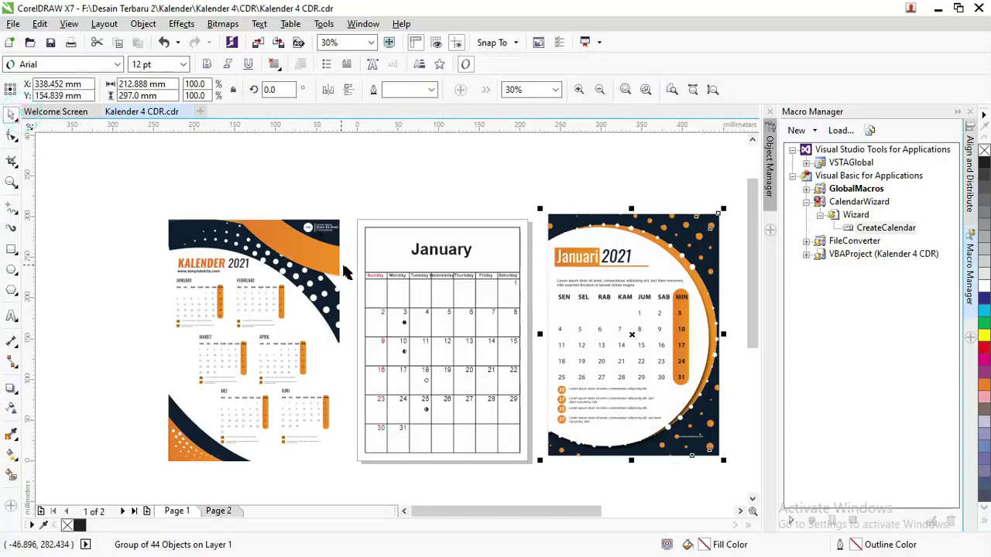
left_click(374, 276)
left_click_drag(496, 277, 478, 264)
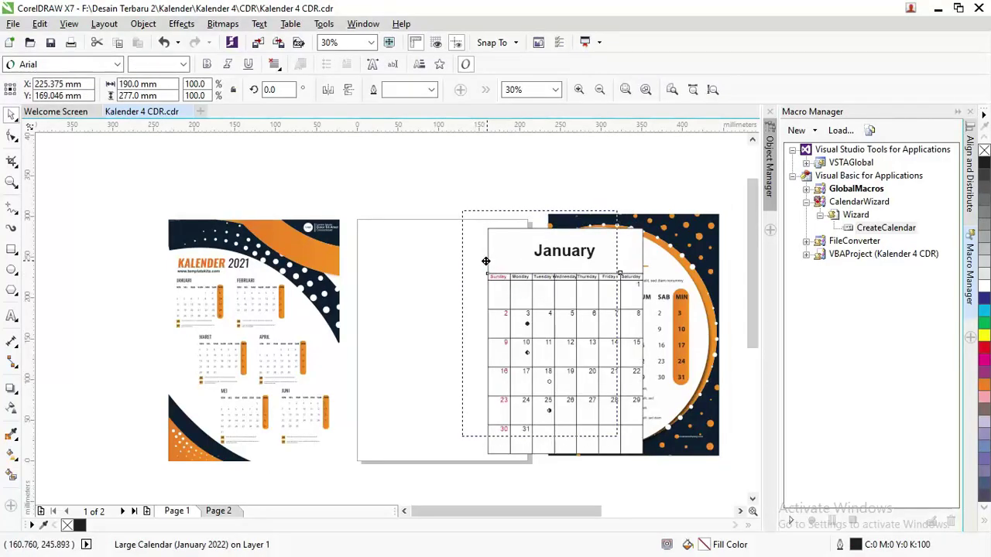
left_click(314, 295)
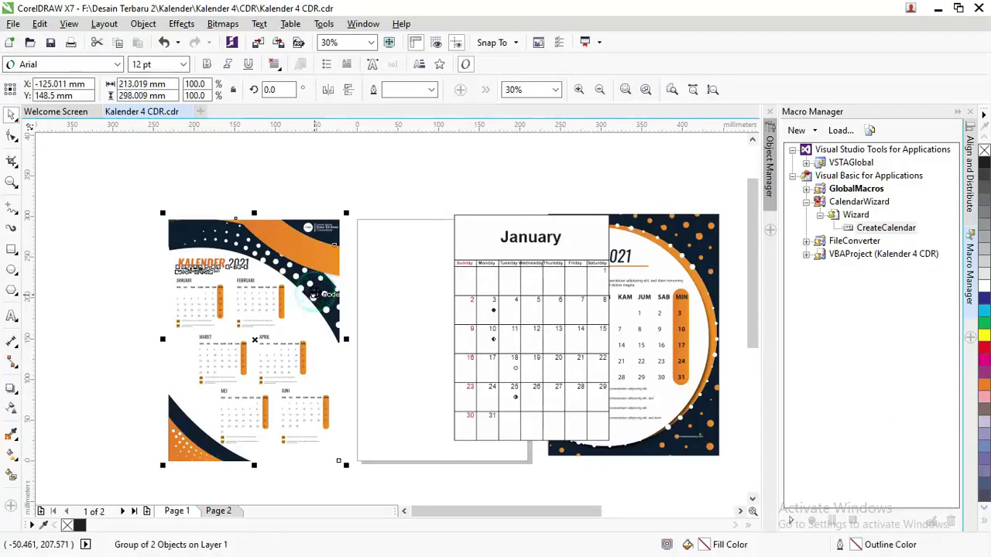
scroll(314, 295, "down", 2)
left_click_drag(317, 278, 163, 274)
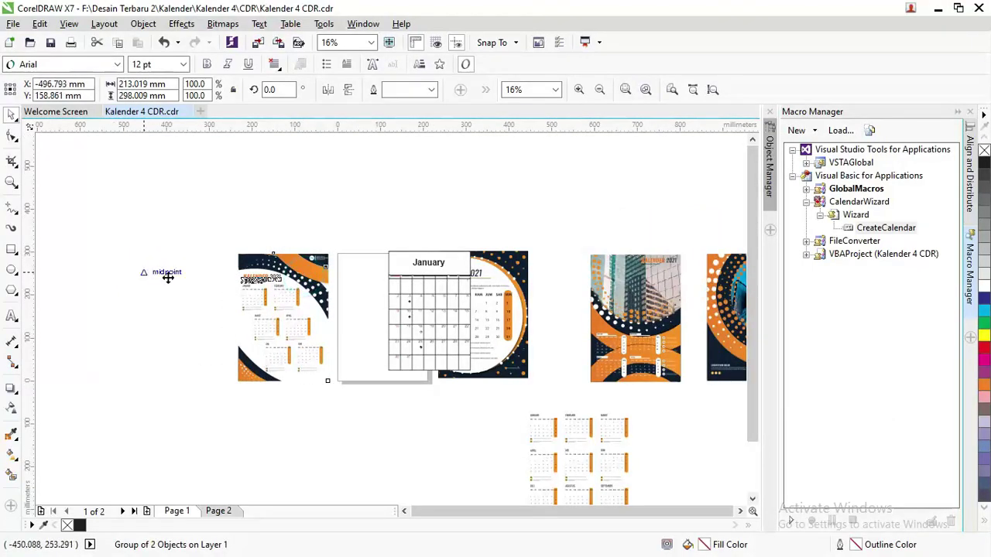
left_click(416, 289)
scroll(415, 287, "up", 2)
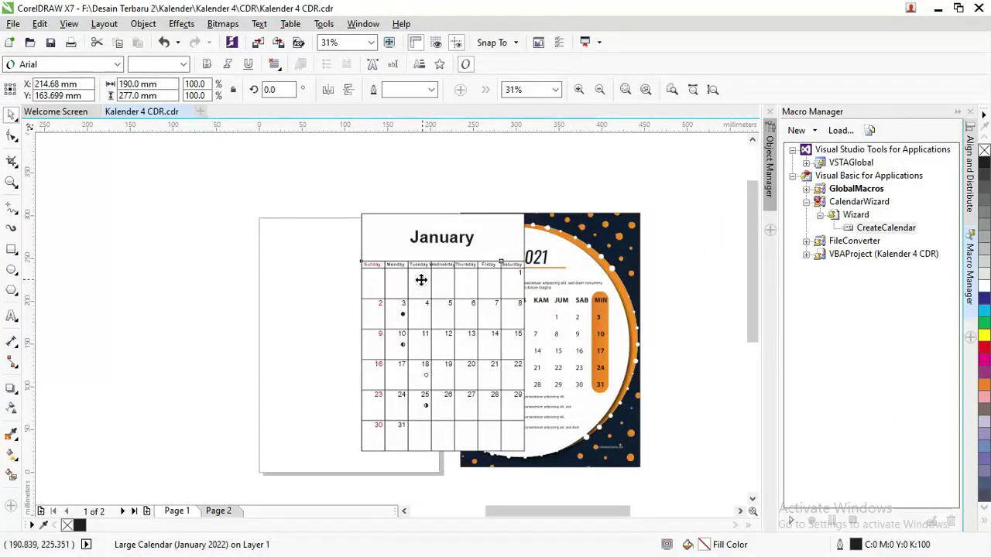
left_click_drag(408, 285, 390, 286)
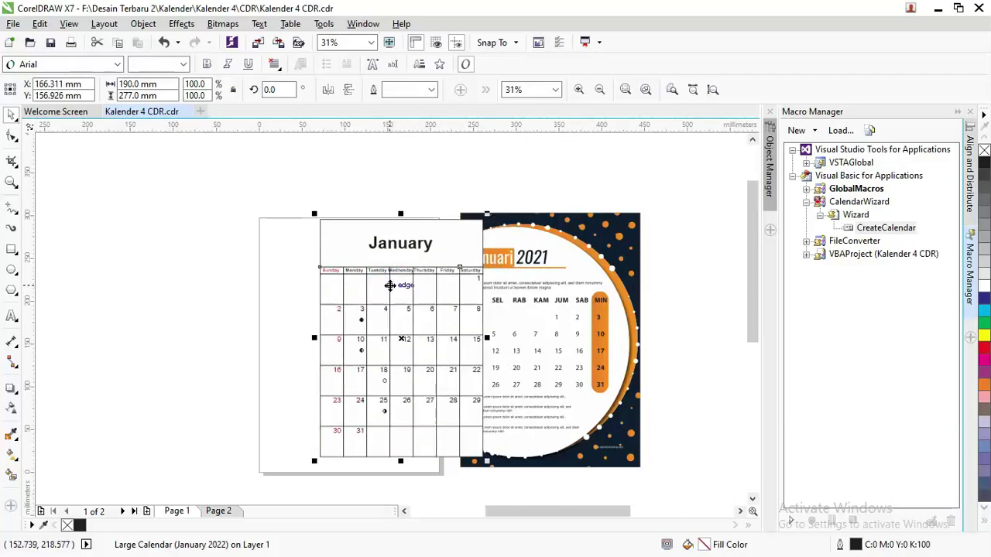
- Ungroup the calendar, move its header rectangle aside and delete the large background rectangle
right_click(390, 286)
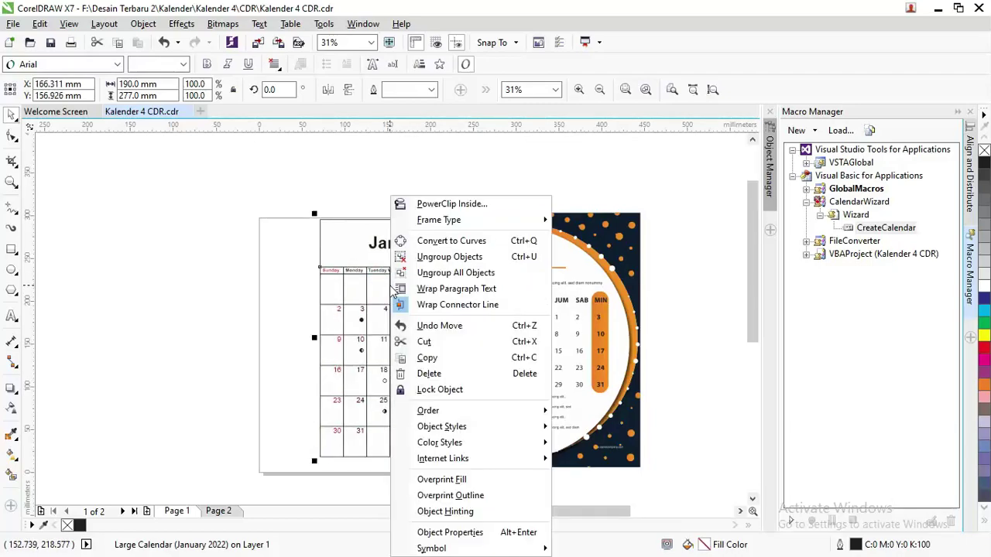
left_click(434, 273)
left_click(291, 245)
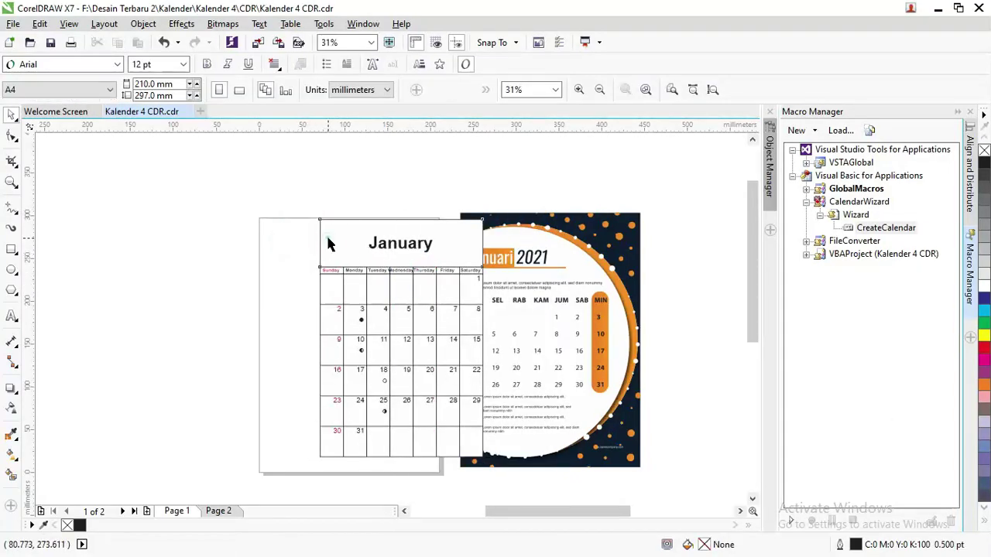
left_click_drag(326, 234, 276, 217)
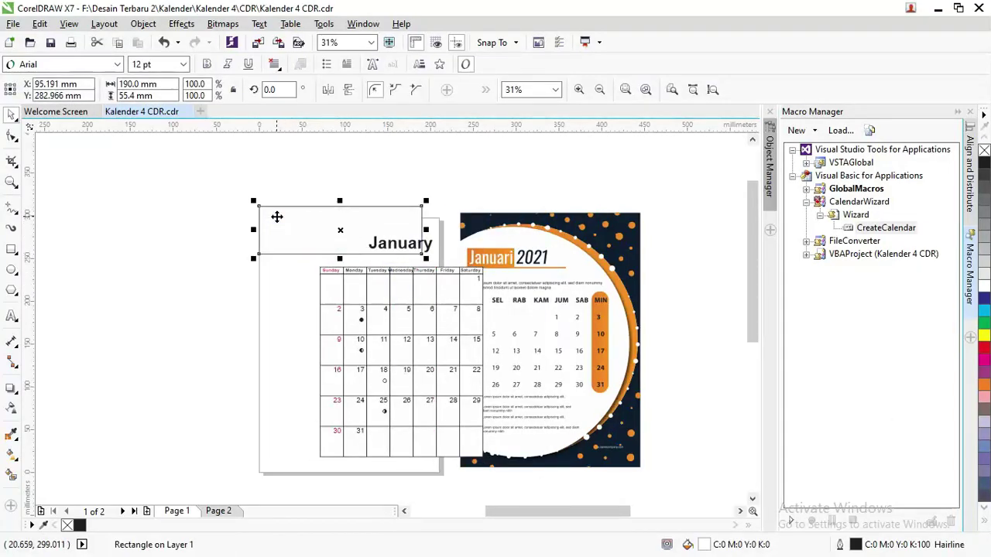
left_click(302, 261)
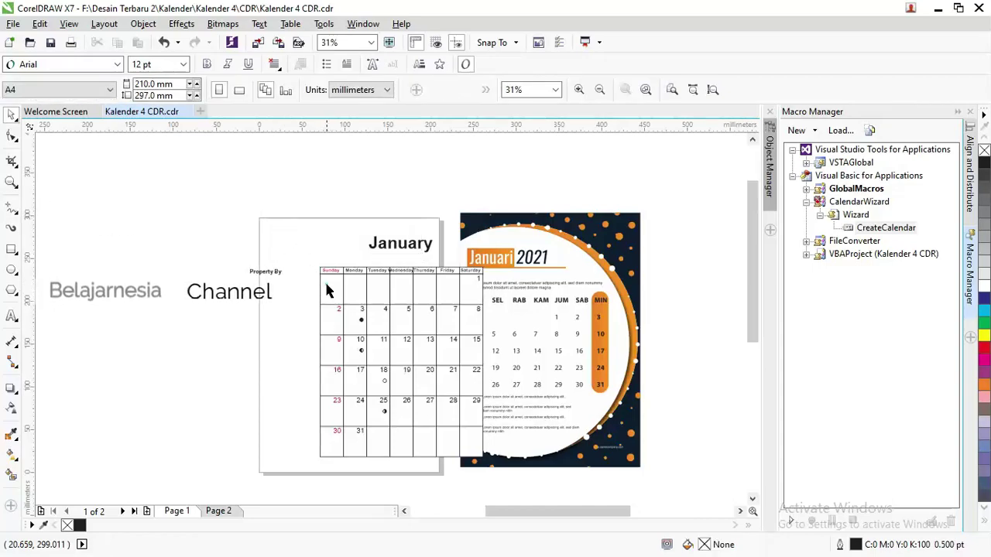
left_click(304, 292)
key("Delete")
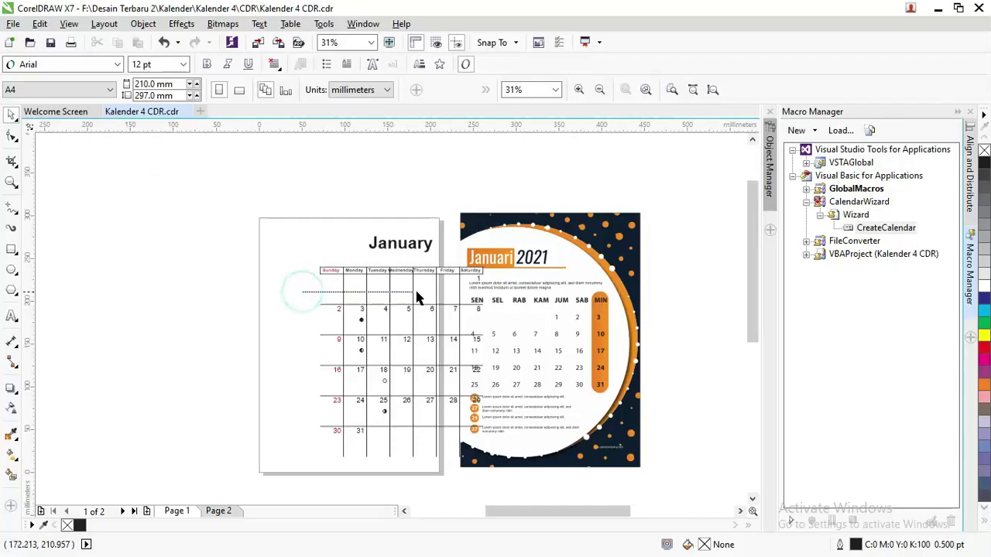
- Remove the vertical grid lines and group the remaining day names, dates and row lines
left_click_drag(457, 295, 462, 296)
left_click(460, 298)
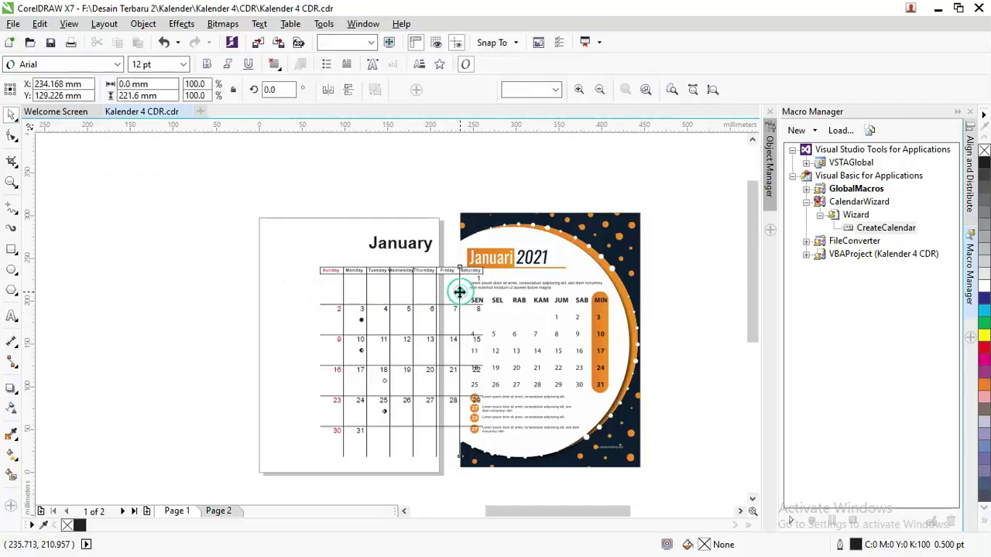
key("Escape")
left_click_drag(316, 283, 445, 292)
key("Escape")
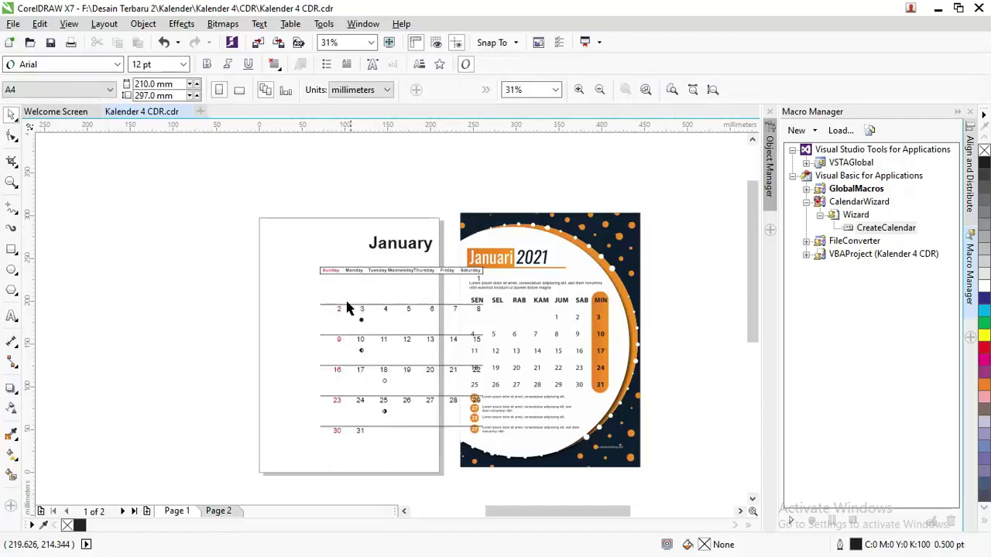
left_click_drag(294, 266, 484, 433)
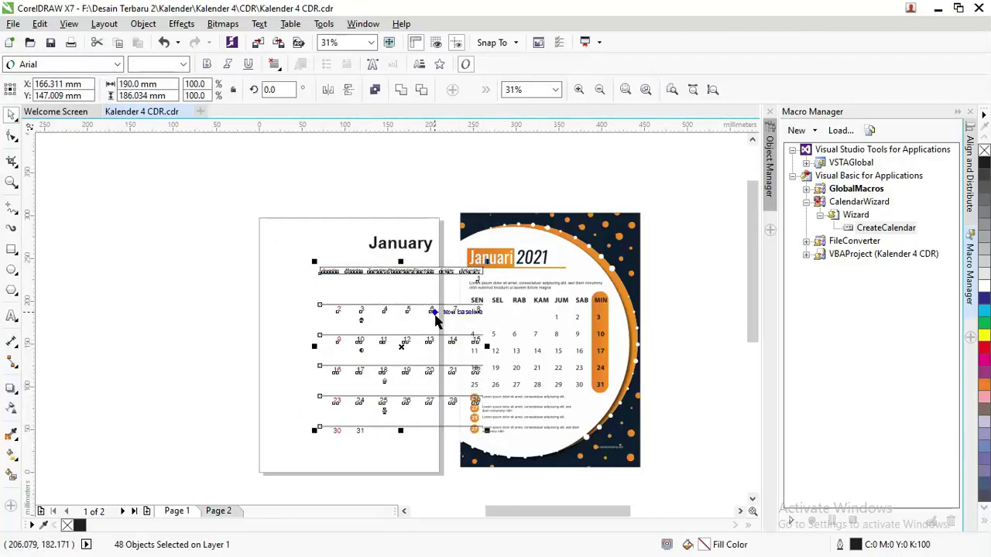
key("ctrl+g")
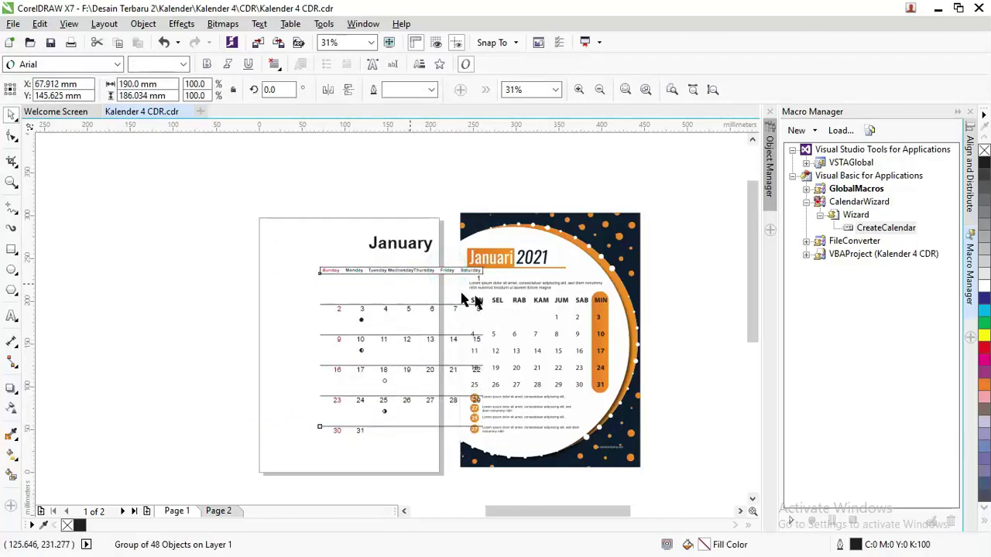
left_click(523, 298)
- Ungroup the Januari 2021 cover and move its own date block off to the left
right_click(525, 300)
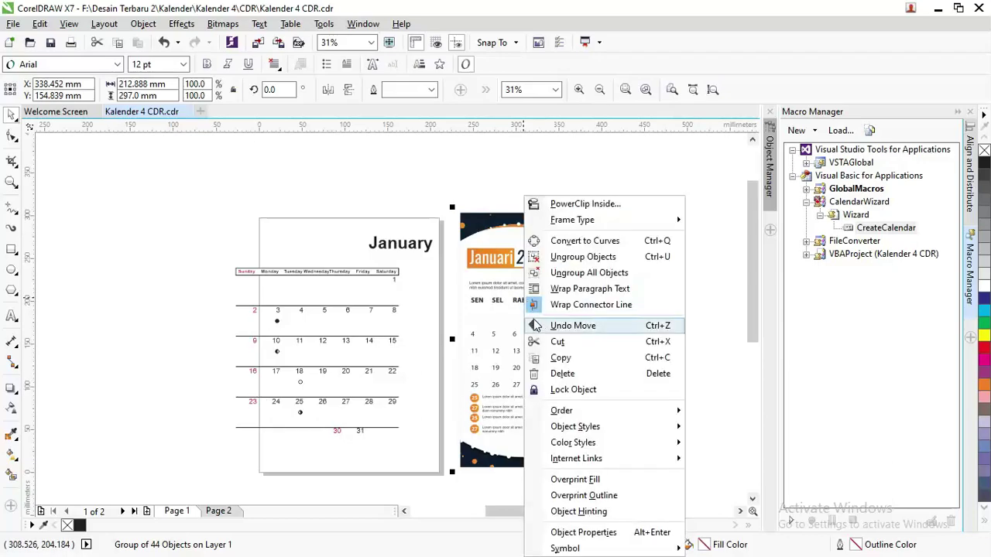
left_click(581, 273)
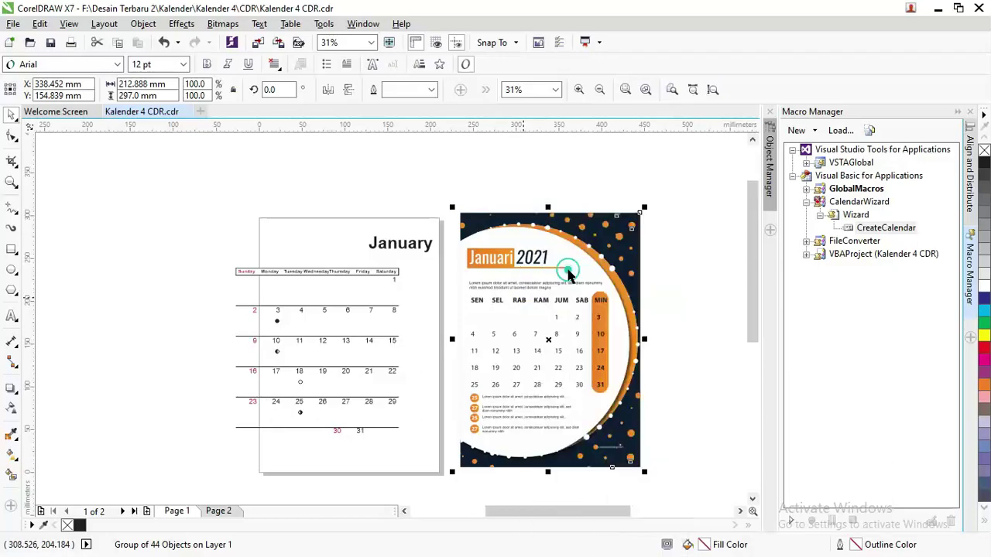
left_click(453, 297)
left_click_drag(452, 271, 614, 428)
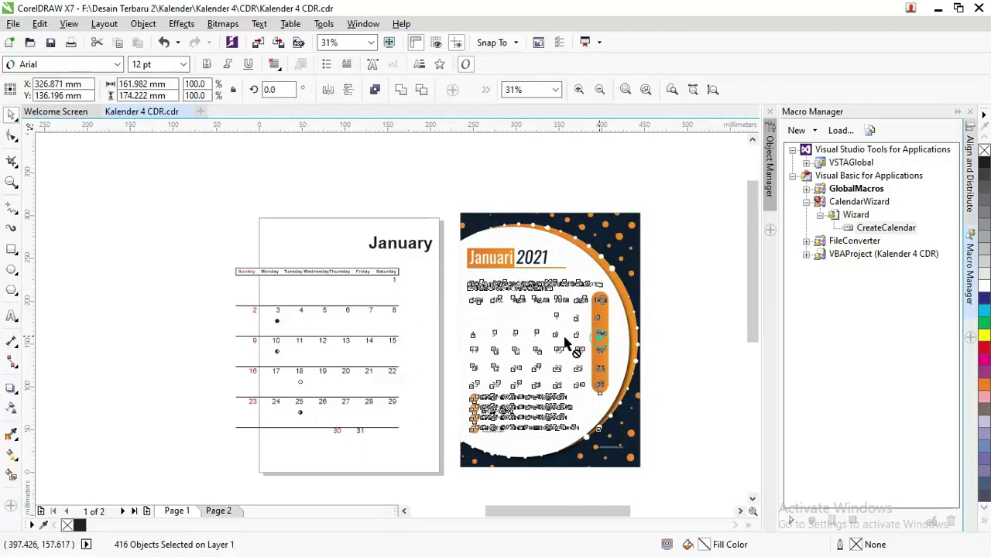
left_click_drag(589, 334, 194, 308)
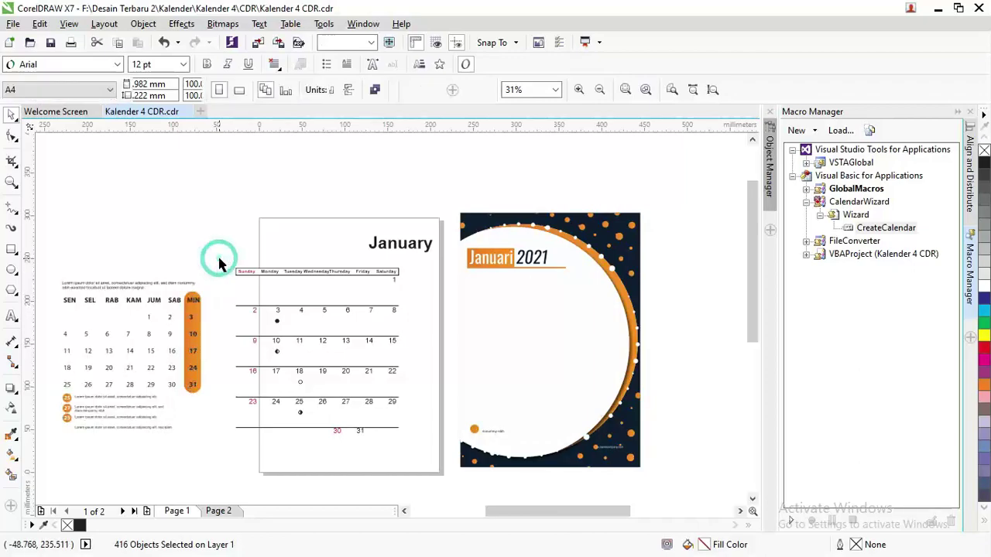
- Place the January grid group in the cover's white circle, enlarged about 128% to fit
mouse_move(219, 250)
left_mouse_down()
mouse_move(327, 387)
mouse_move(415, 440)
left_mouse_up()
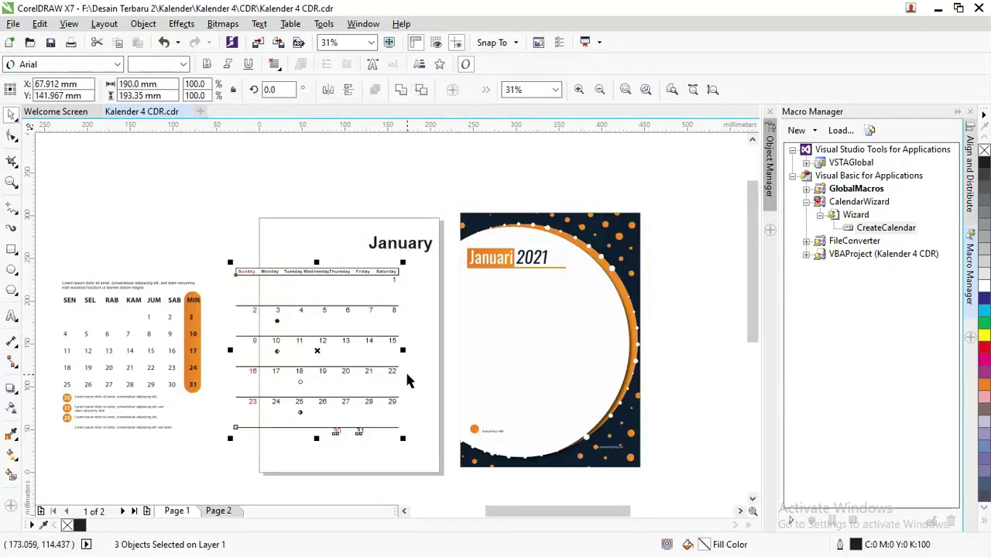
mouse_move(372, 269)
left_mouse_down()
mouse_move(619, 273)
mouse_move(563, 303)
left_mouse_up()
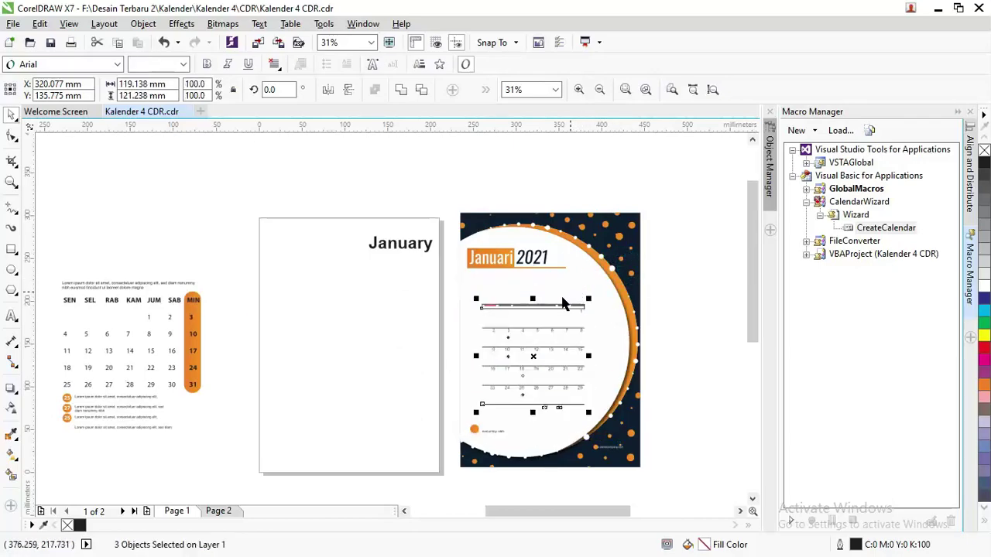
left_click_drag(587, 299, 598, 289)
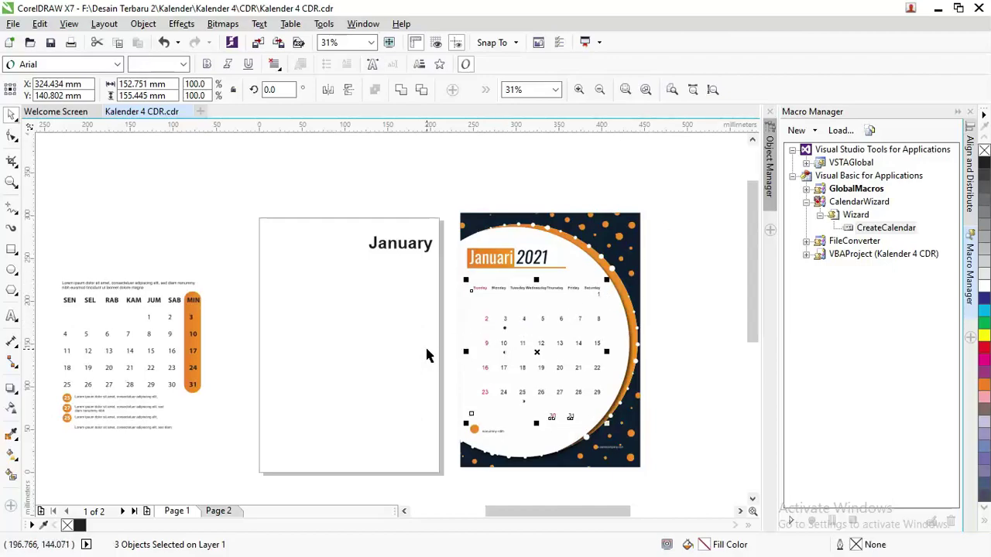
scroll(460, 354, "down", 1)
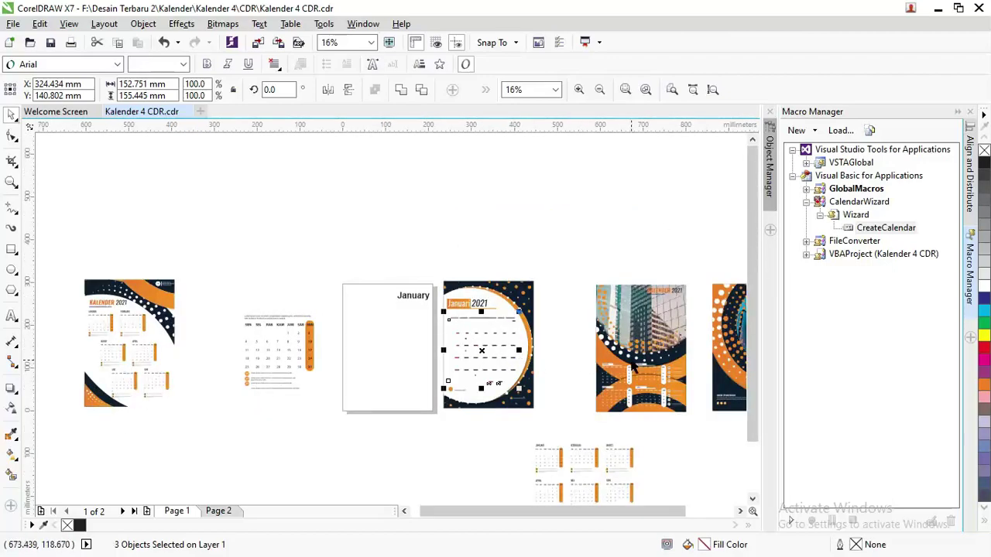
scroll(629, 425, "down", 1)
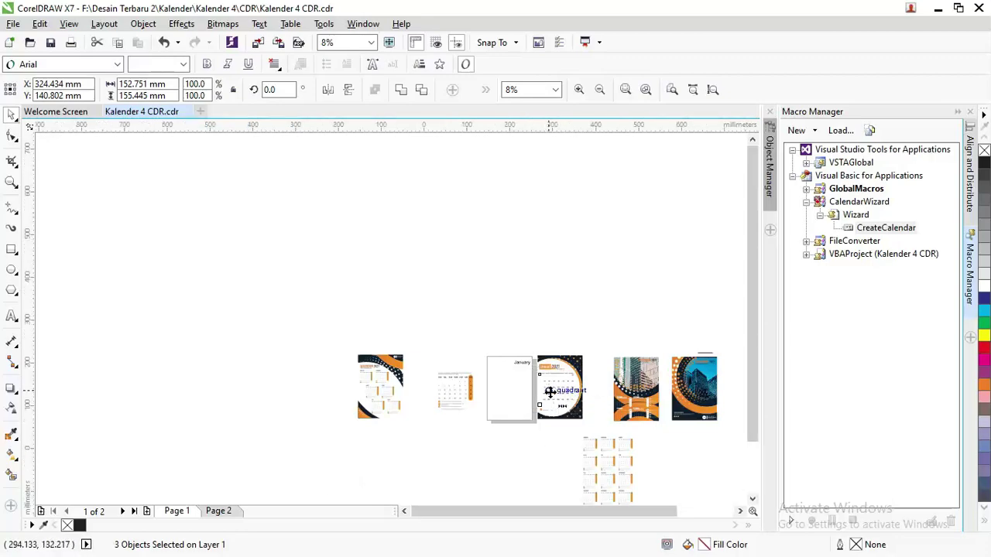
scroll(548, 391, "up", 2)
key("alt+Tab")
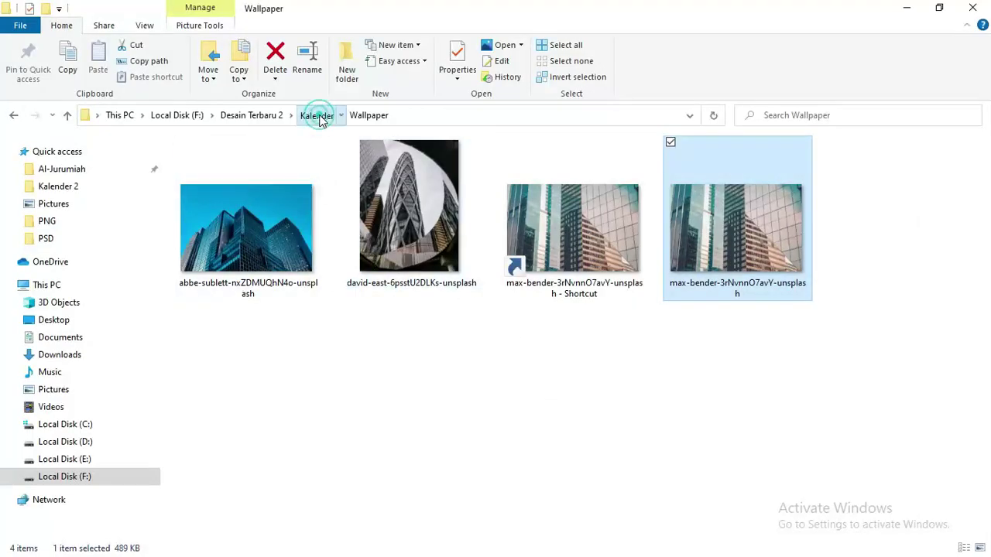
- Navigate from the Kalender folder into Kalender 4 and then its PSD subfolder
left_click(320, 117)
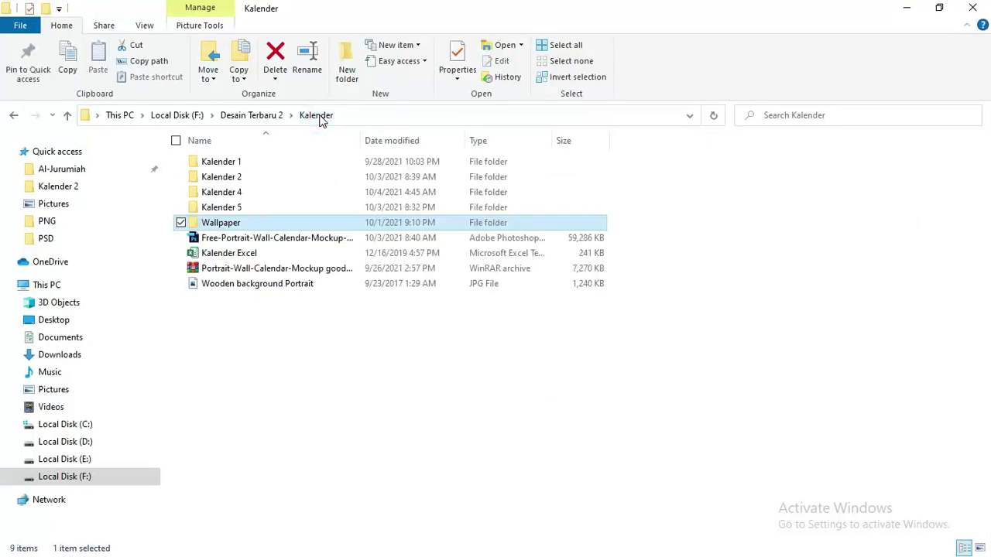
left_click(235, 193)
double_click(237, 196)
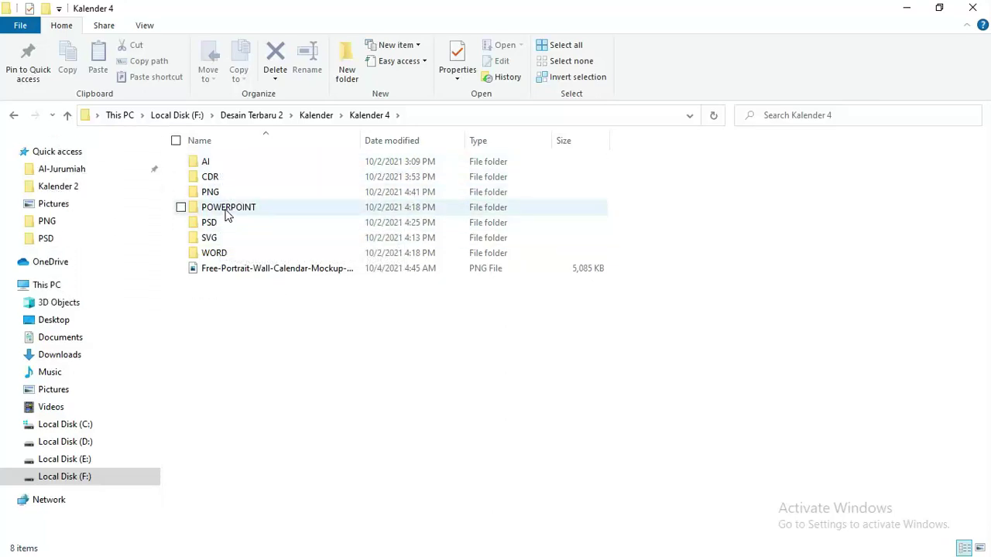
double_click(220, 178)
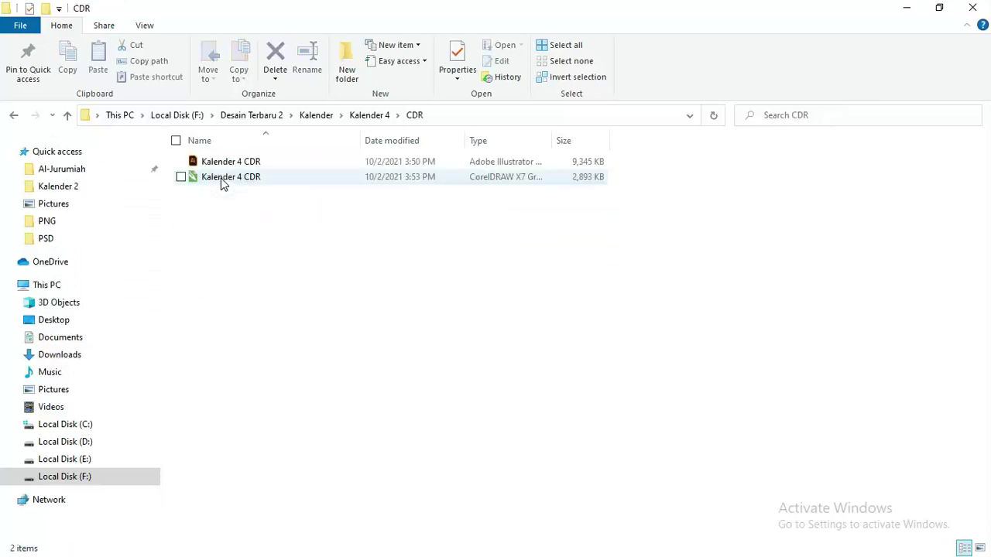
key("BackSpace")
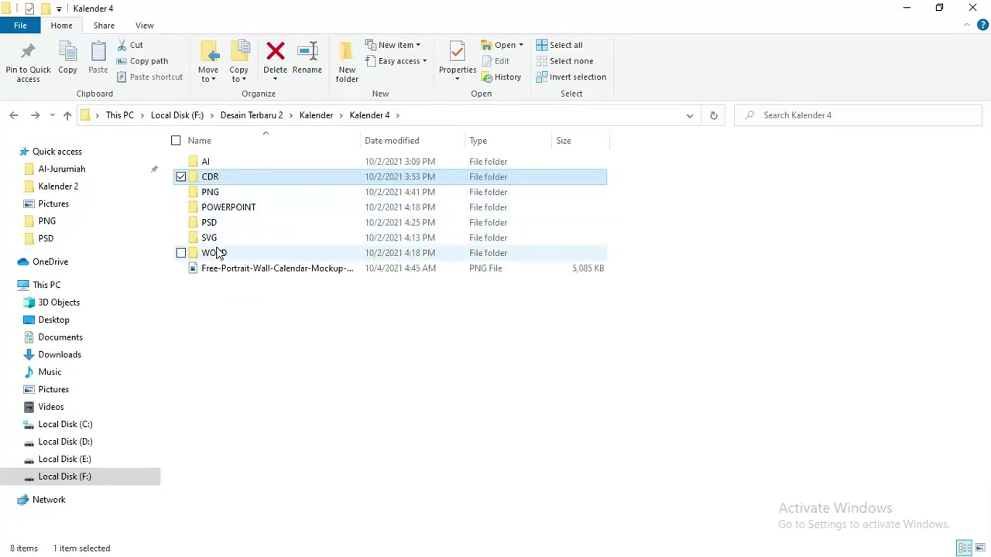
mouse_move(214, 253)
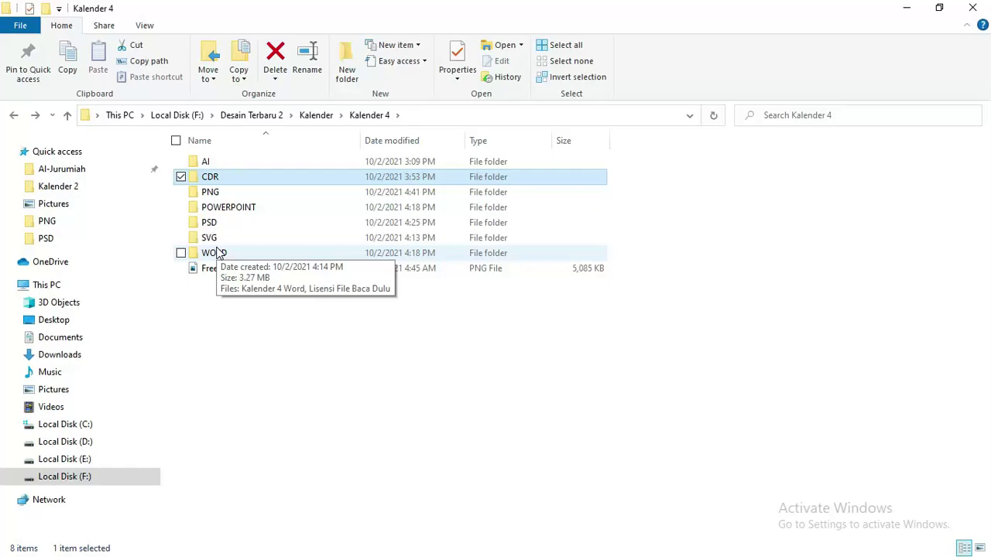
type("psd")
key("Return")
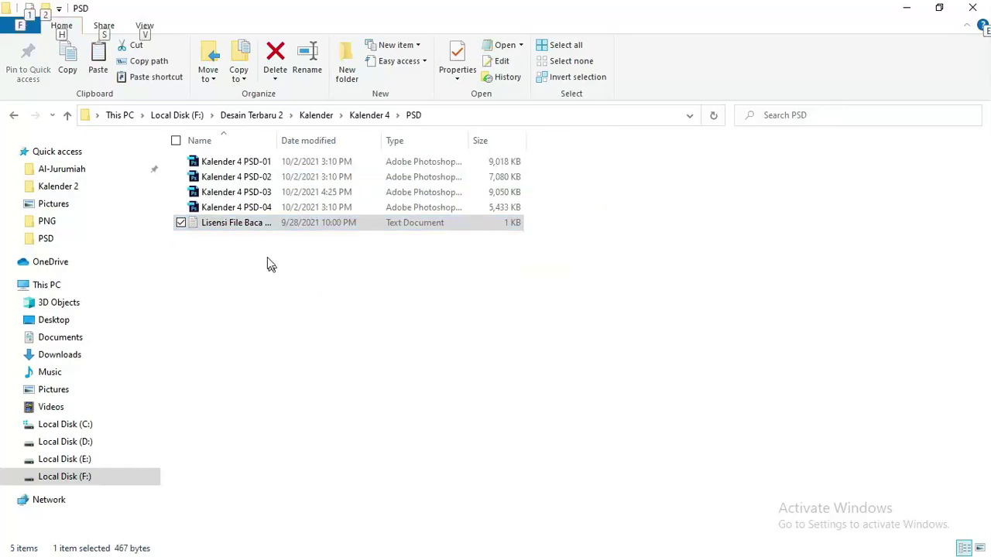
- Open Lisensi File Baca Dulu in Notepad and select the timeanddate.com calendar link line
double_click(250, 224)
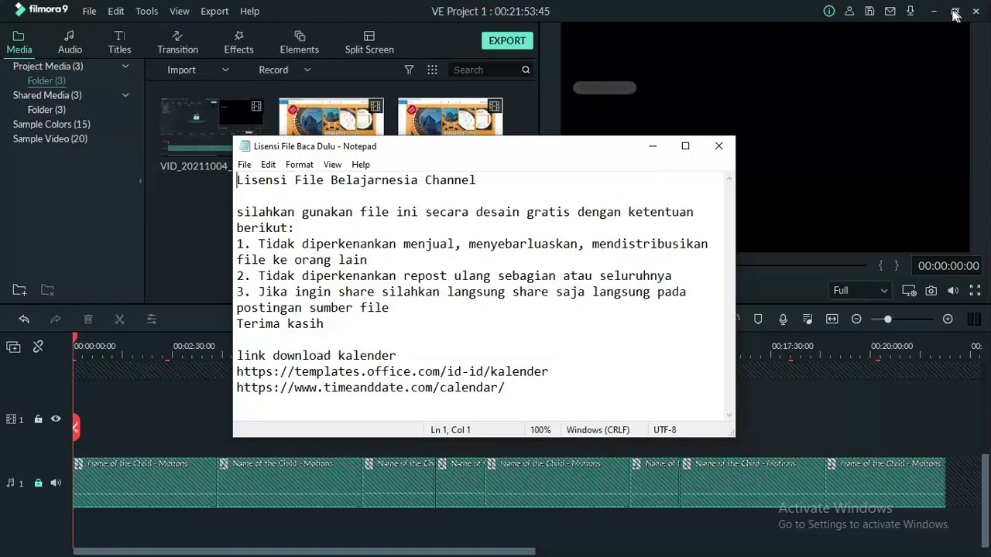
left_click(935, 11)
left_click_drag(531, 146, 459, 143)
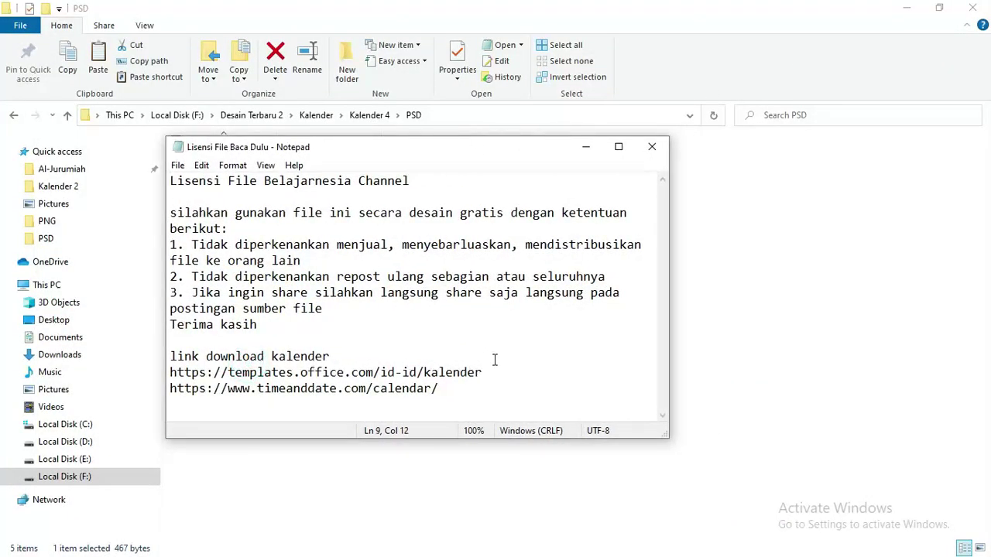
left_click_drag(398, 156, 446, 151)
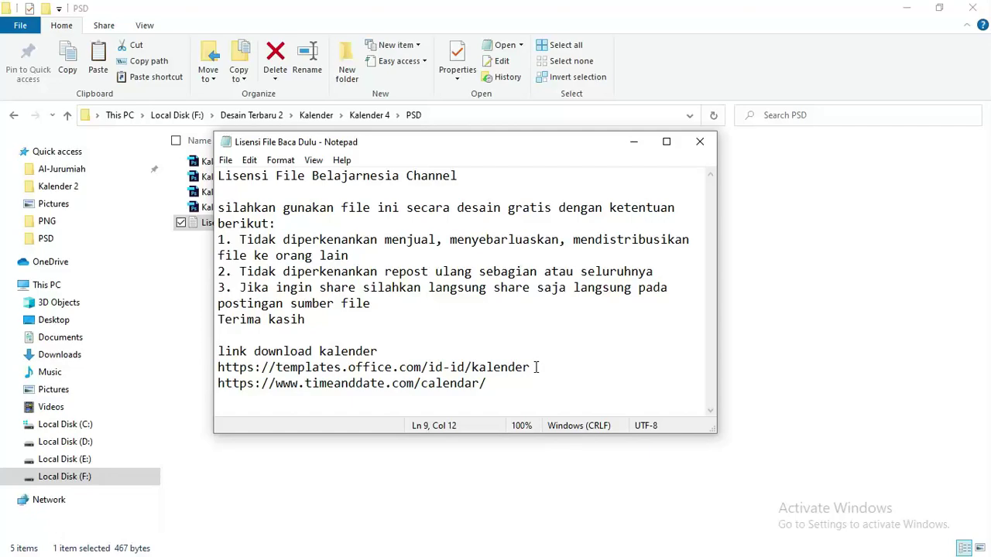
left_click_drag(536, 367, 209, 360)
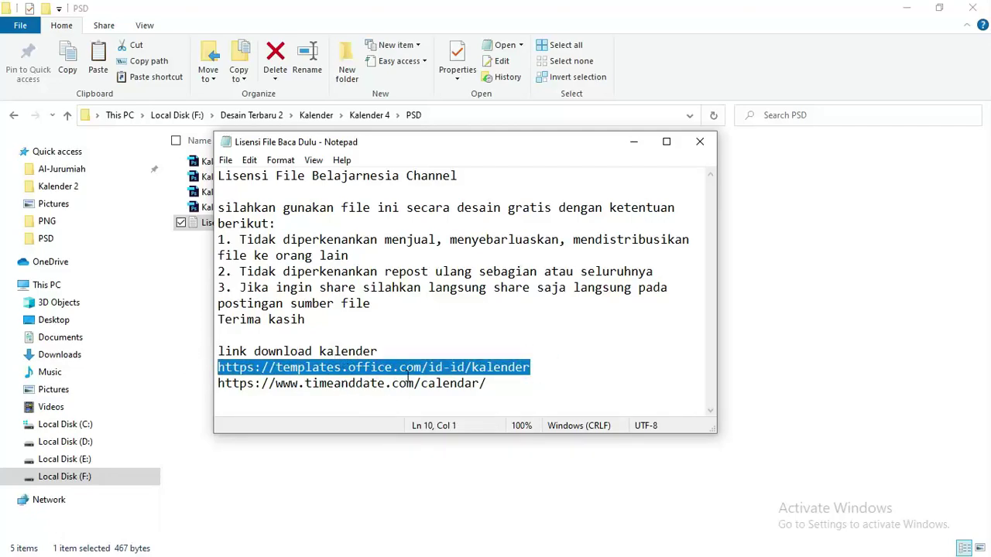
left_click_drag(486, 384, 197, 385)
key("ctrl+c")
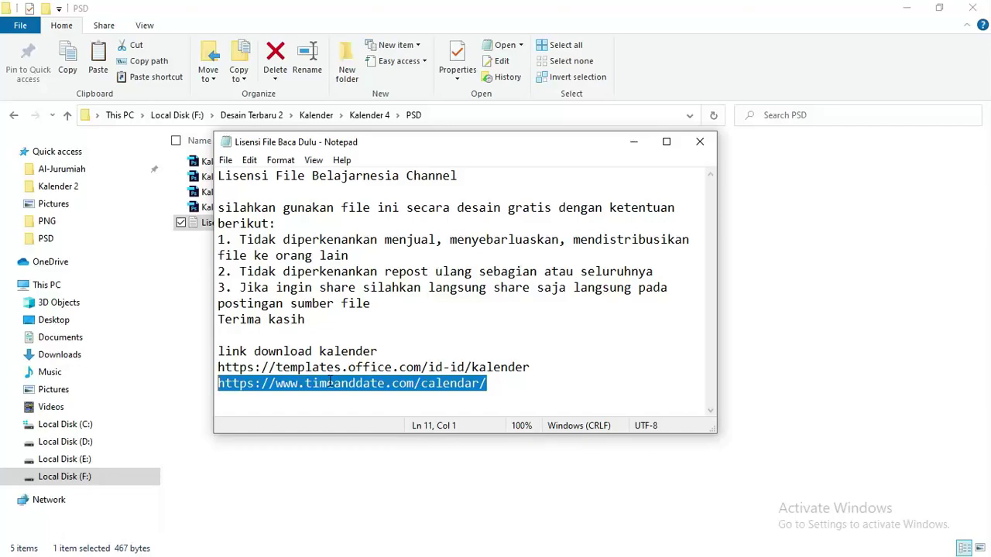
- Copy the timeanddate.com calendar link and load it in the browser
key("alt+Tab")
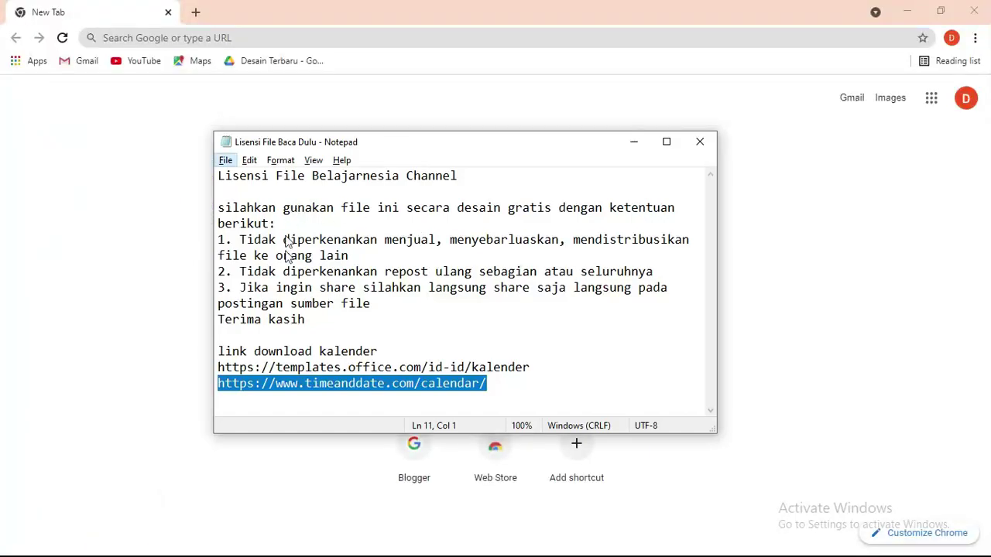
right_click(368, 388)
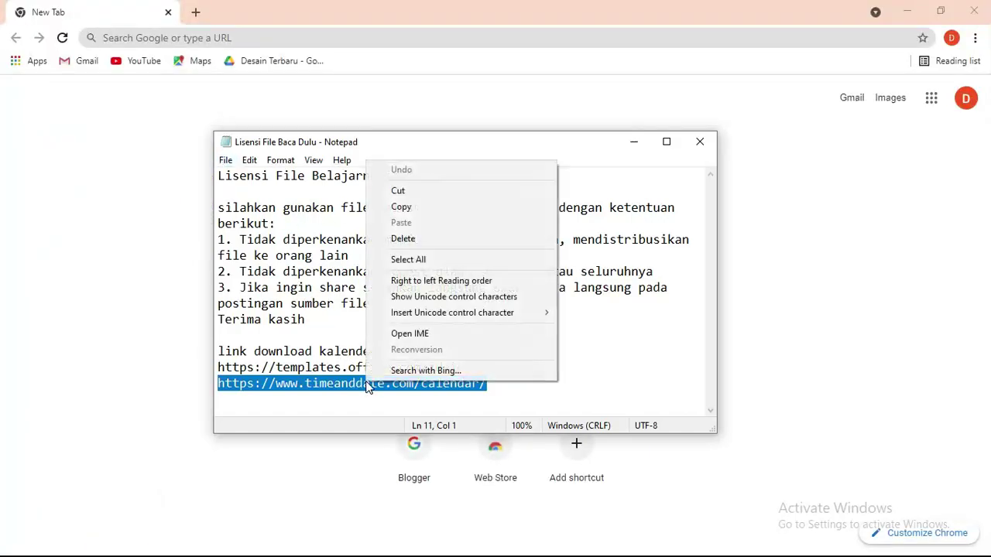
left_click(407, 206)
left_click(266, 38)
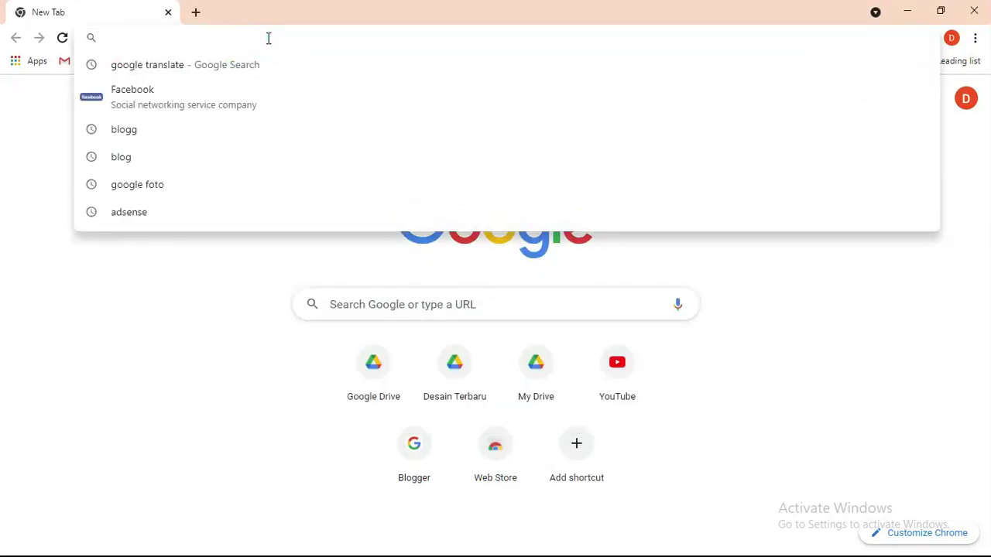
key("ctrl+v")
key("Return")
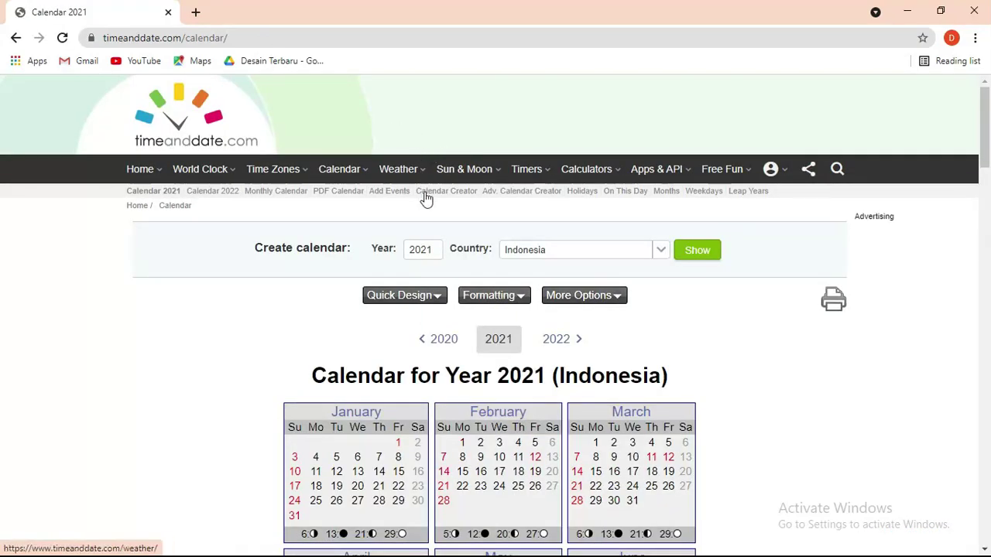
- Open the 2022 Indonesia calendar and scroll down to its holidays and observances list
scroll(381, 314, "down", 2)
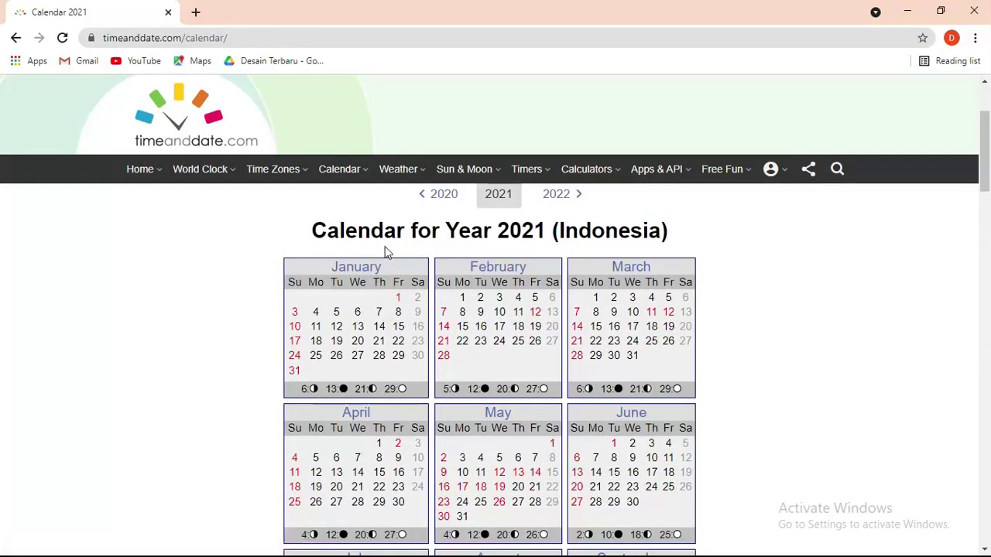
scroll(548, 232, "down", 3)
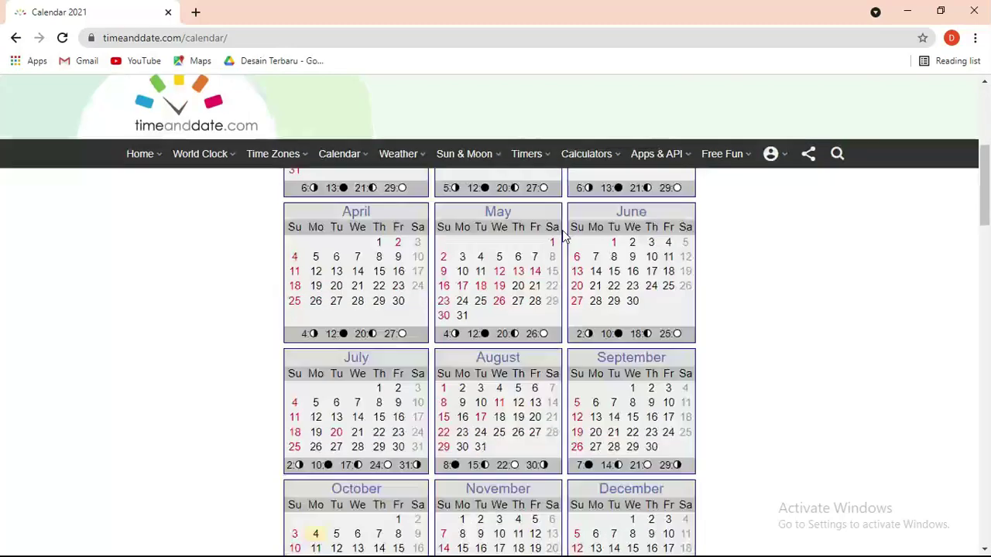
scroll(558, 281, "down", 6)
scroll(454, 309, "down", 2)
scroll(451, 309, "up", 2)
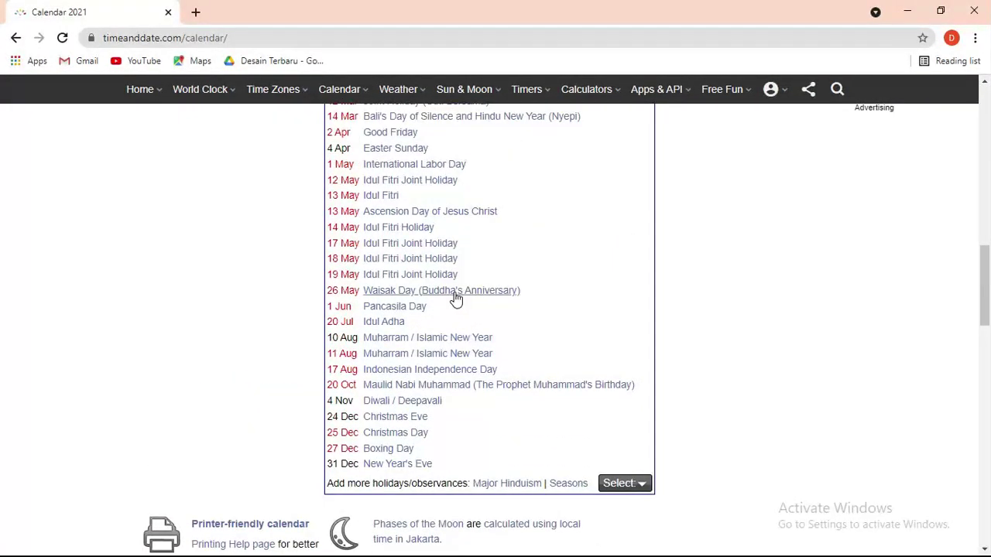
scroll(453, 294, "up", 2)
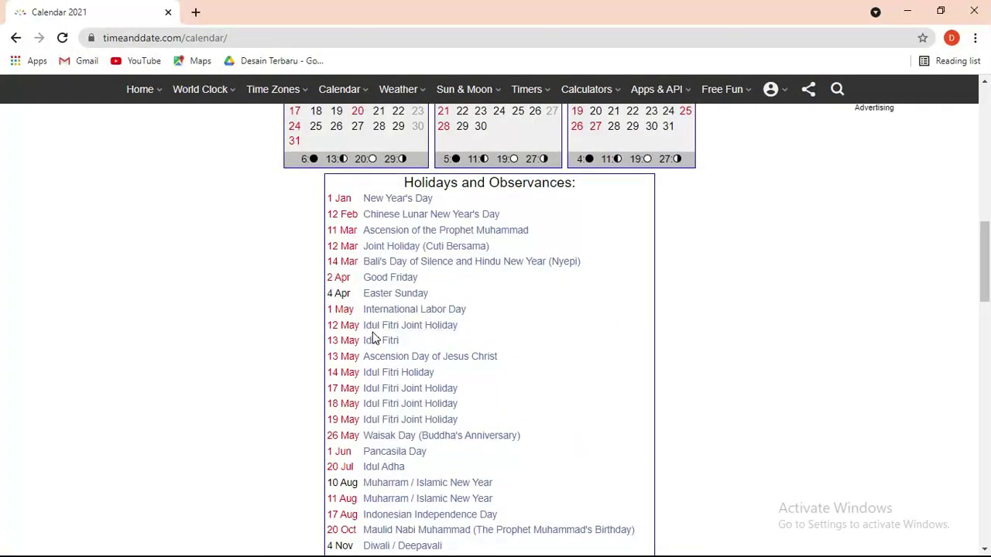
scroll(451, 338, "down", 1)
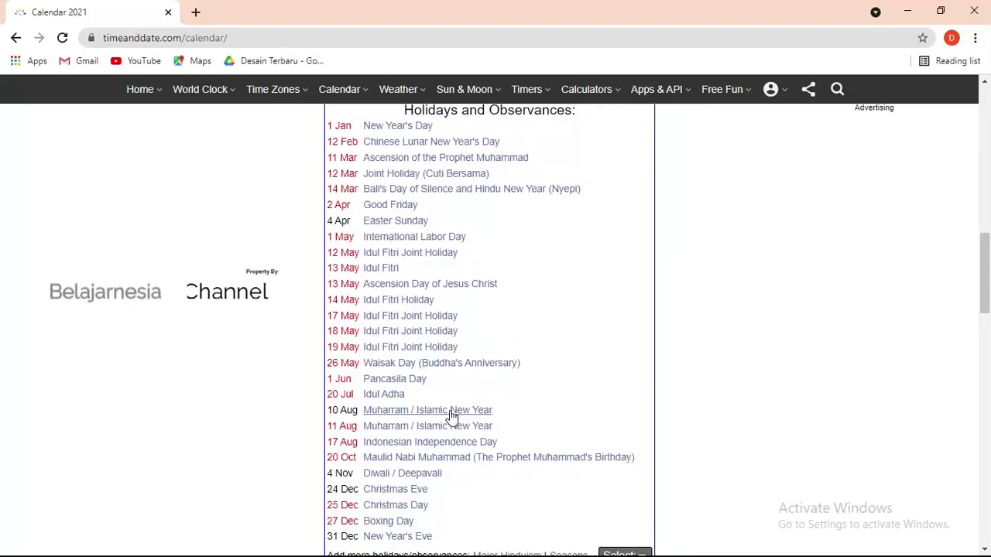
scroll(468, 389, "down", 1)
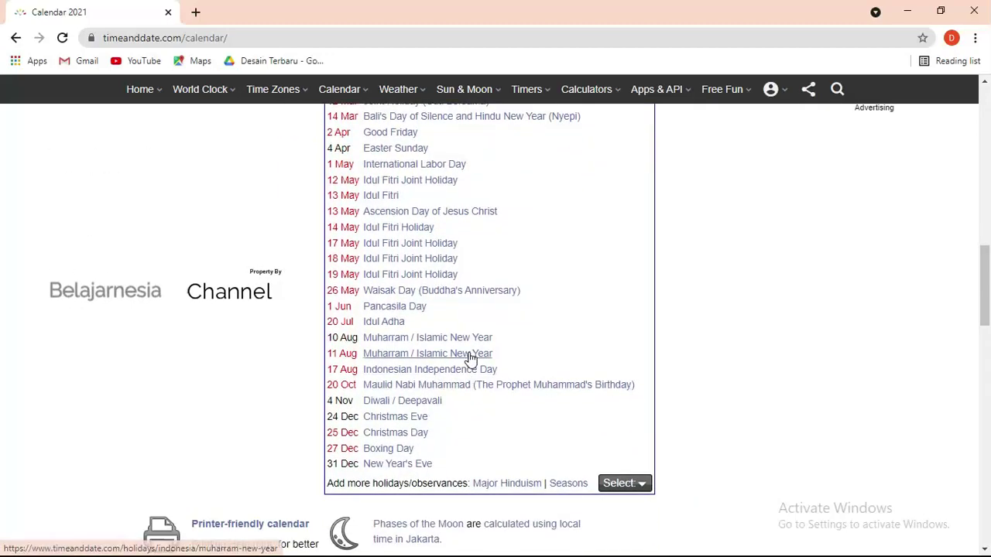
scroll(478, 358, "up", 3)
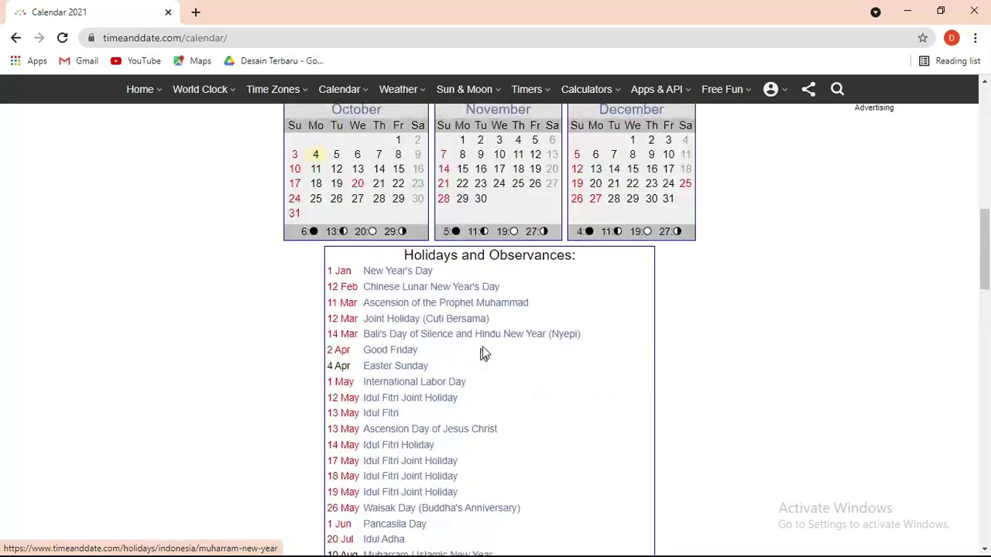
scroll(482, 354, "up", 4)
scroll(542, 267, "up", 3)
scroll(542, 310, "up", 2)
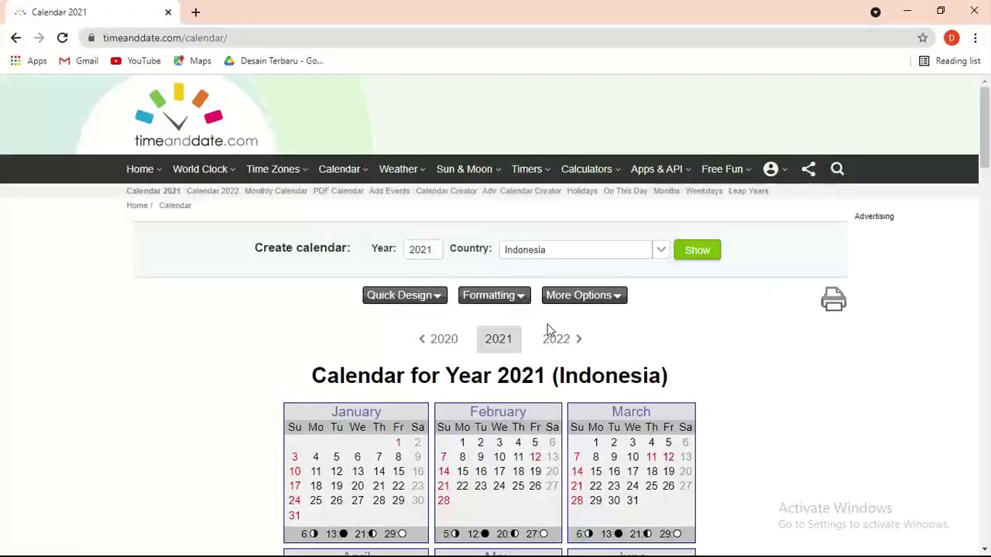
left_click(560, 338)
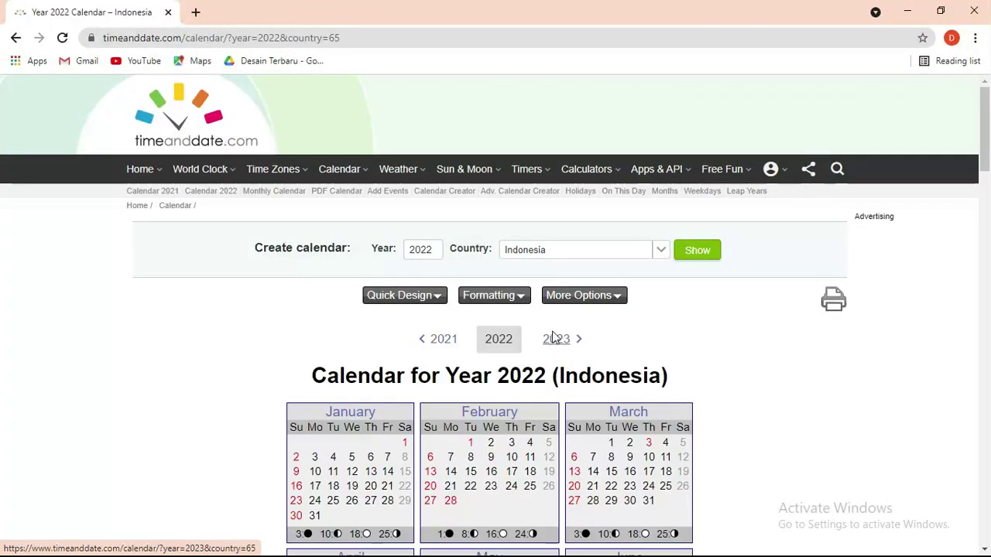
scroll(471, 358, "down", 5)
scroll(473, 349, "down", 6)
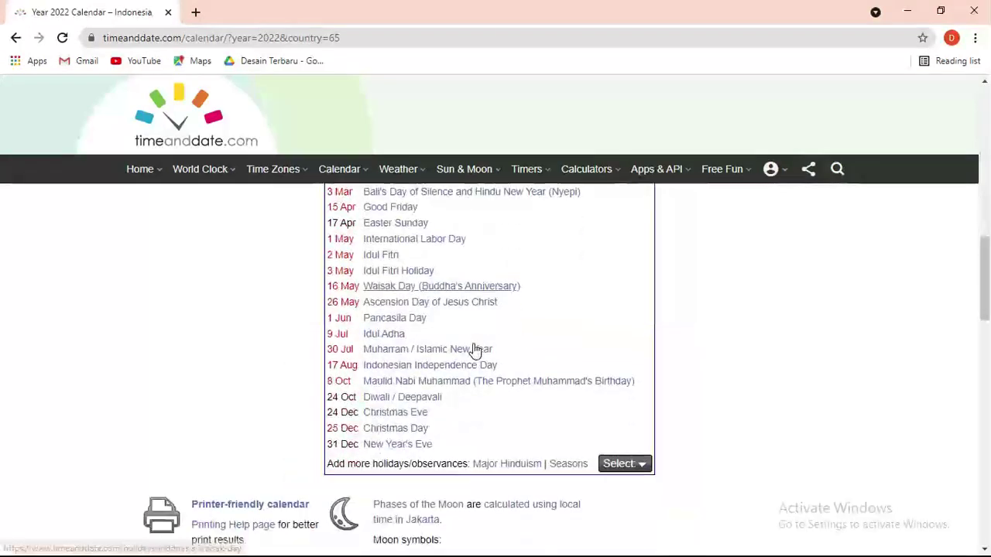
scroll(496, 328, "down", 2)
scroll(495, 328, "up", 3)
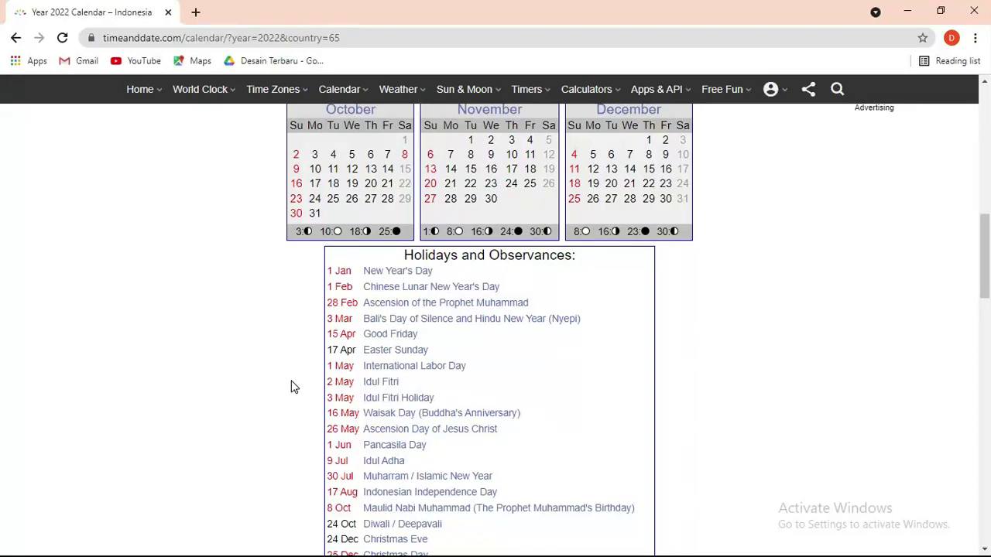
key("alt+Tab")
- Select Kalender 4 PSD-01 through PSD-04 in the PSD folder and open them in Photoshop
key("Tab")
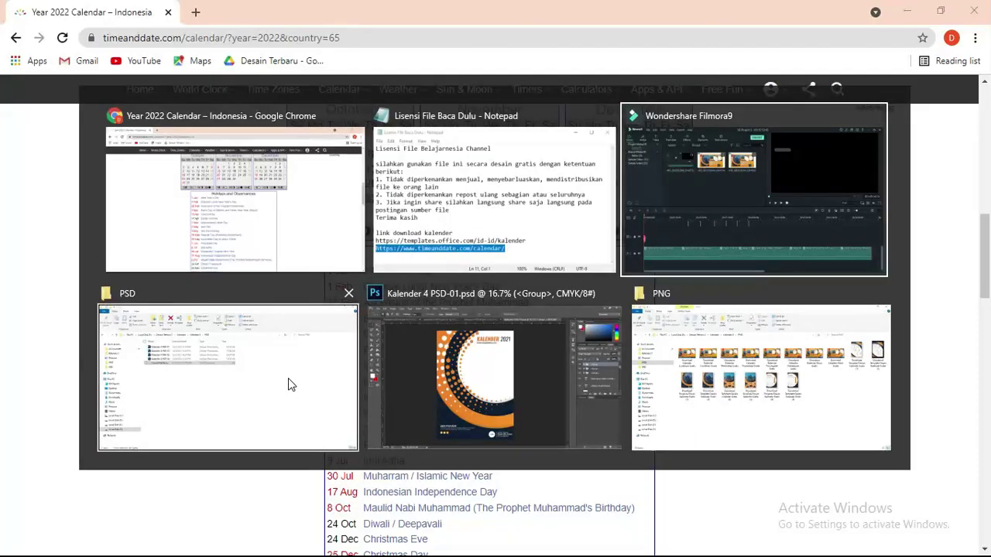
key("Tab")
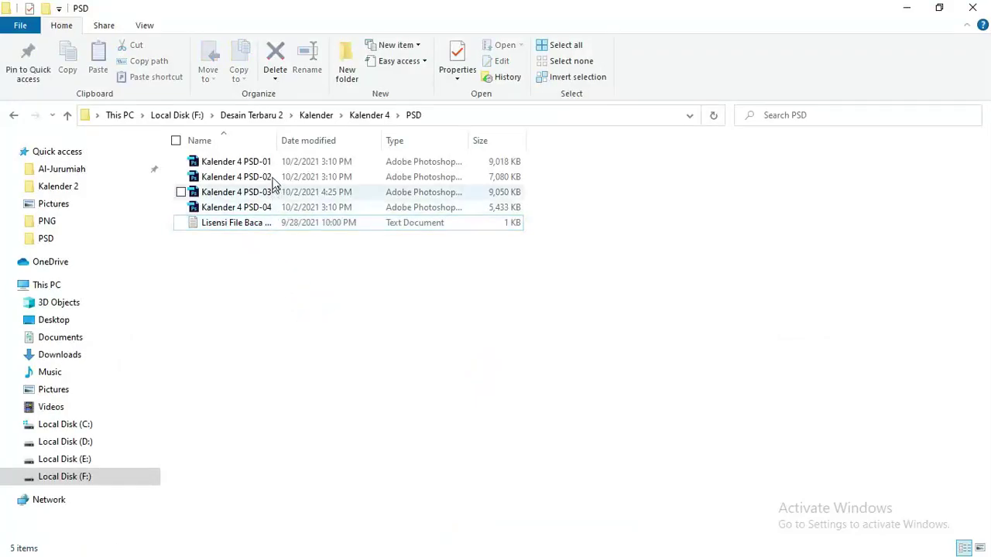
left_click(267, 161)
left_click(267, 208, "shift")
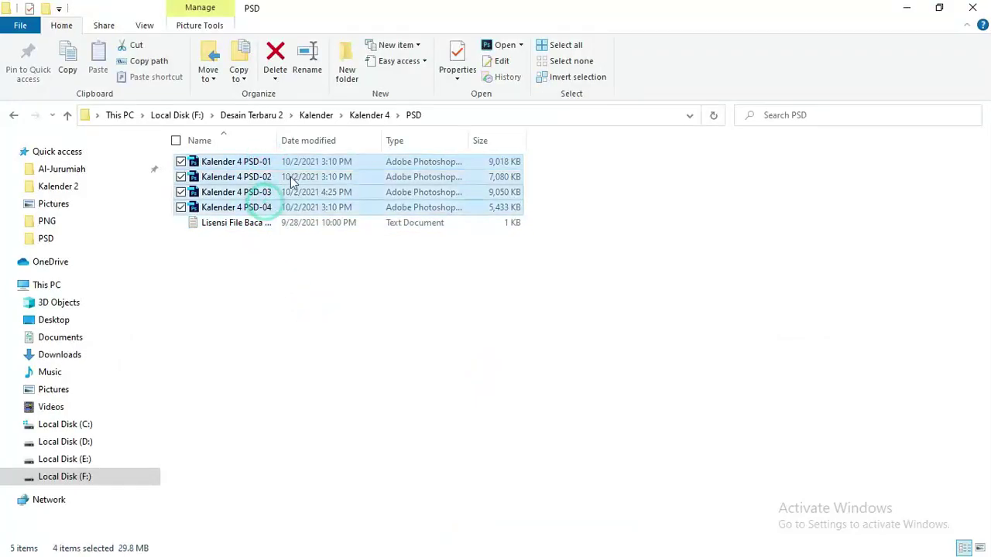
right_click(250, 176)
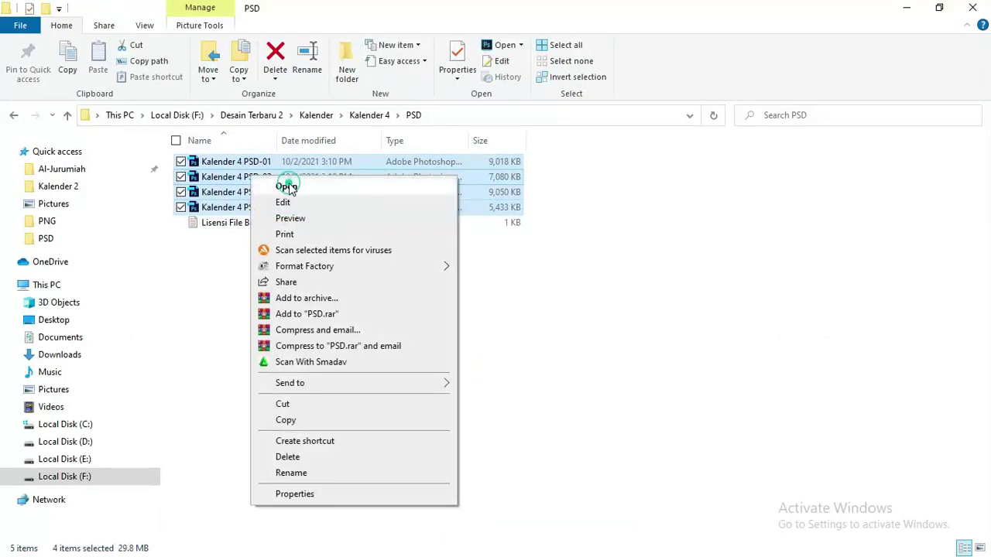
left_click(286, 188)
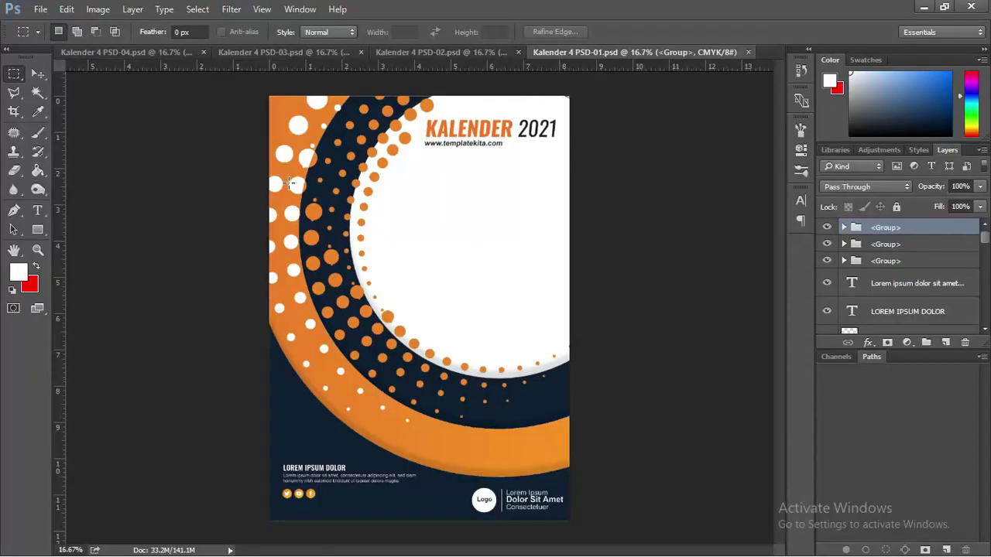
key("ctrl+shift+Tab")
key("ctrl+shift+Tab")
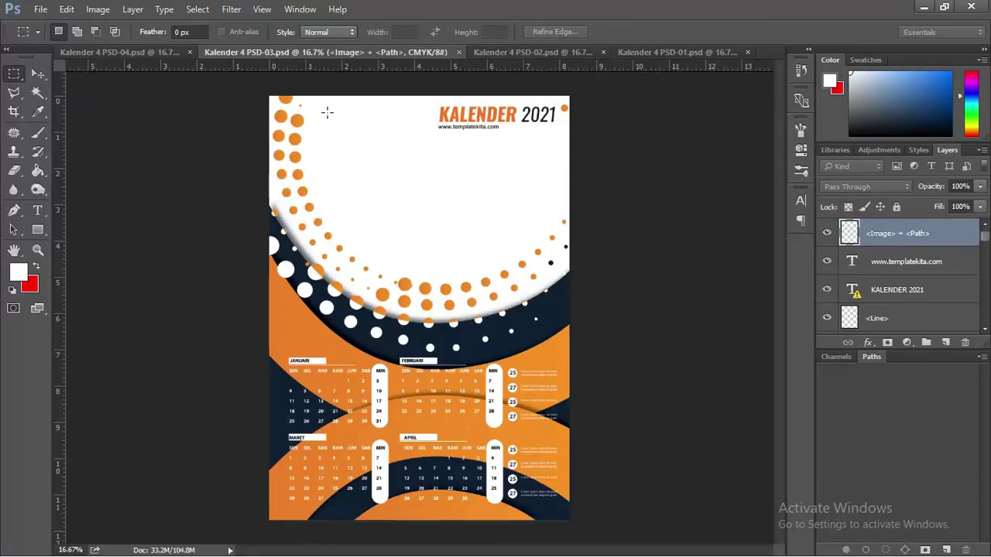
key("ctrl+shift+Tab")
key("ctrl+shift+Tab")
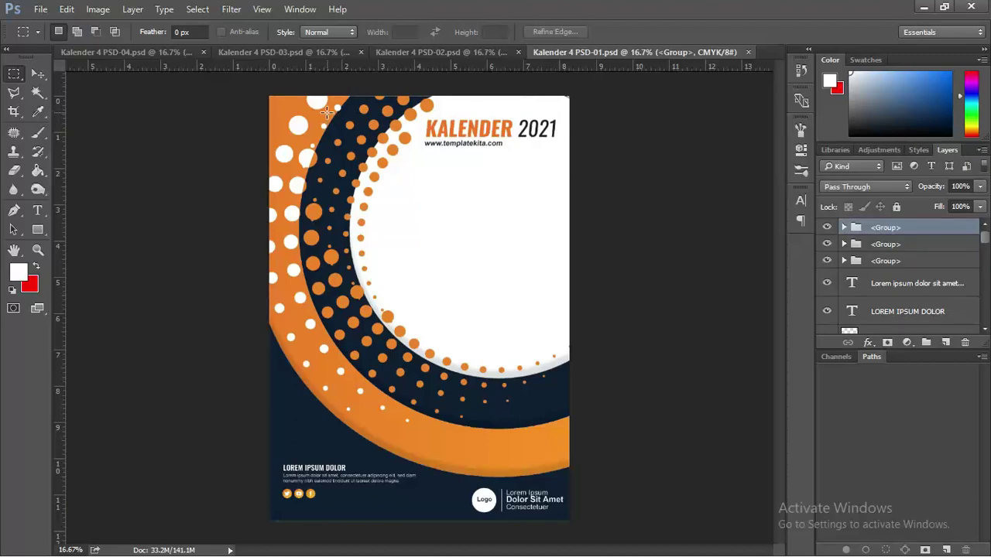
left_click(37, 73)
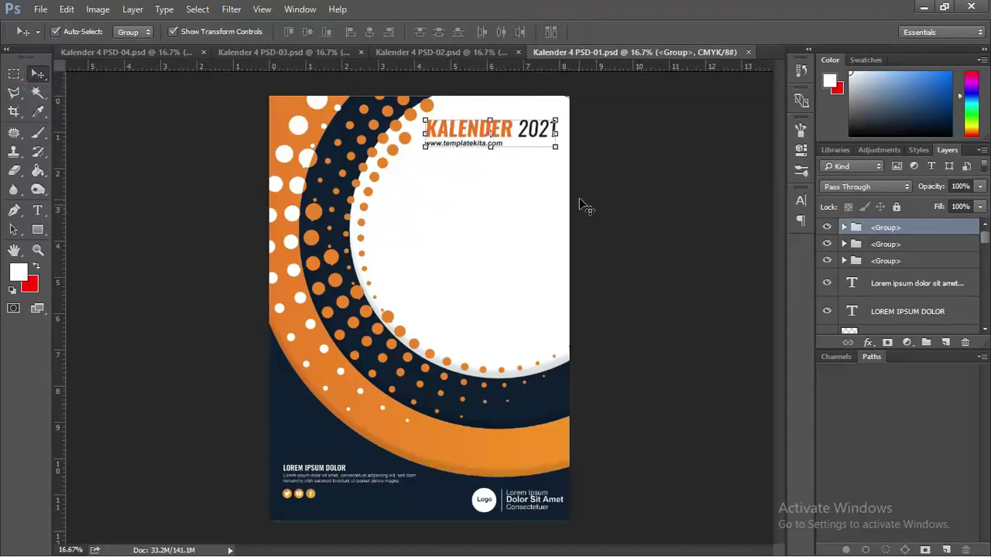
left_click(634, 181)
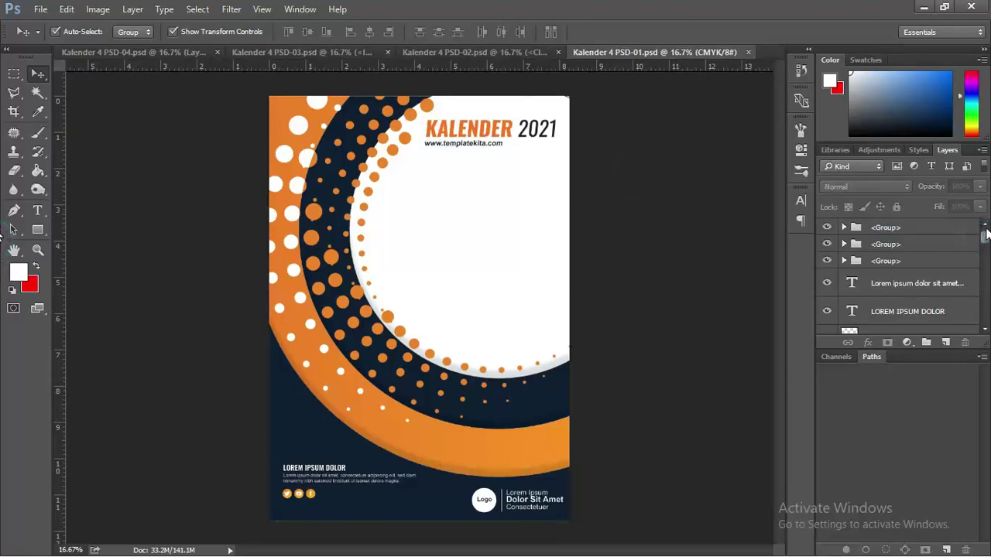
left_click(502, 134)
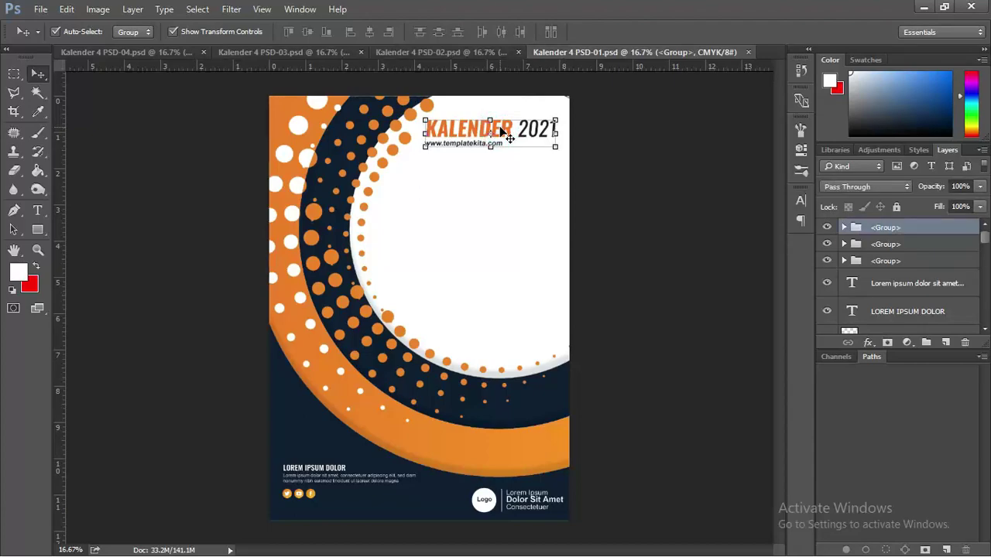
left_click(890, 286)
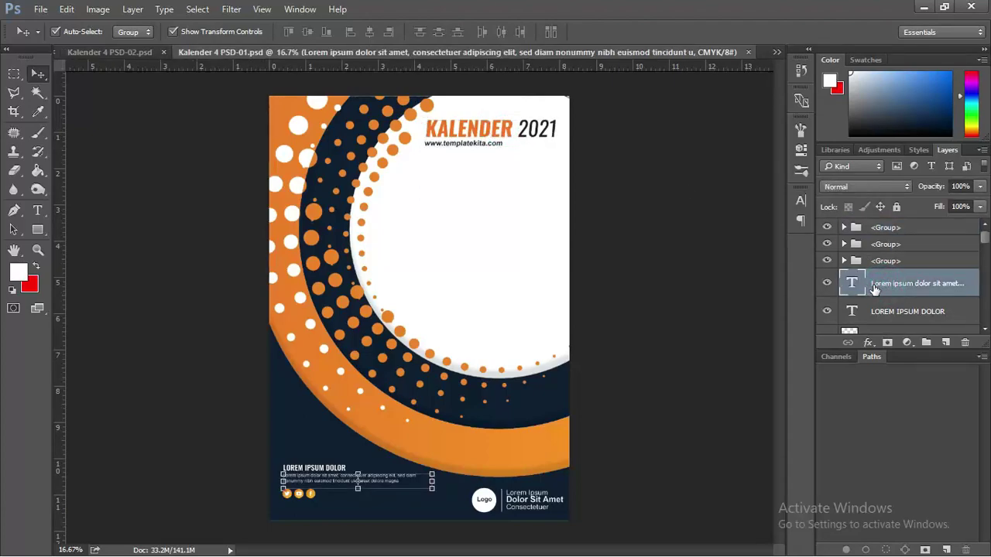
left_click(862, 314)
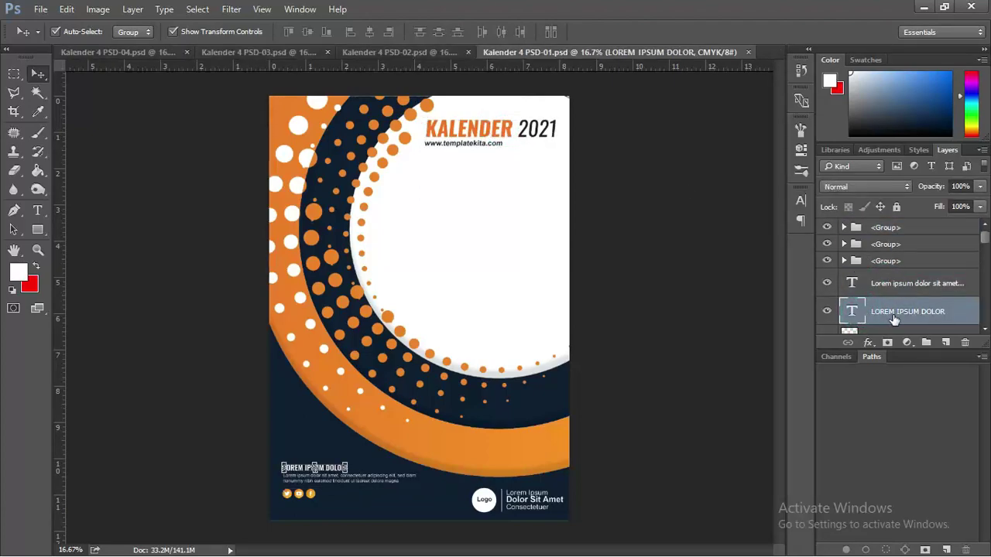
scroll(895, 319, "down", 3)
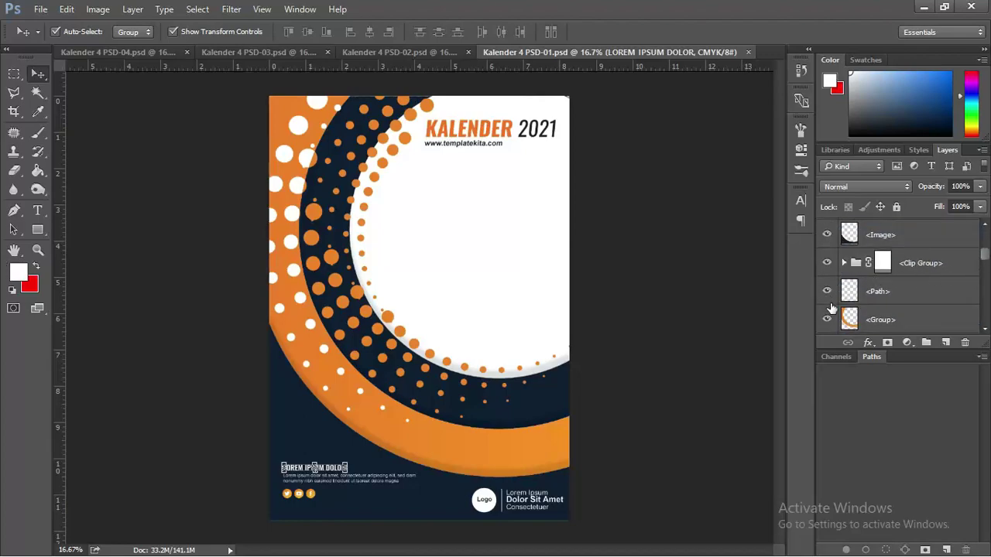
scroll(911, 277, "up", 3)
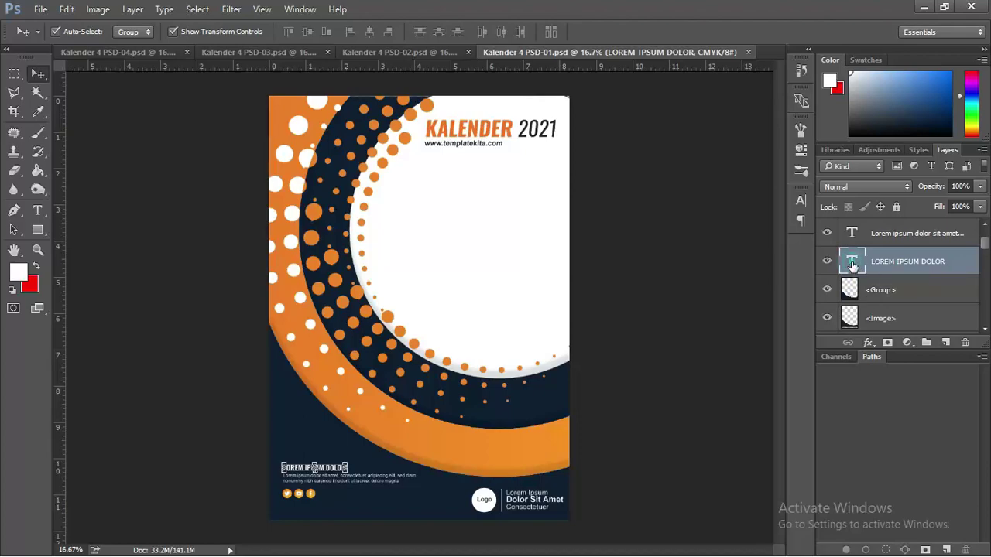
- Try replacing the LOREM IPSUM DOLOR heading and nudging the circular image frame, undoing both
double_click(852, 262)
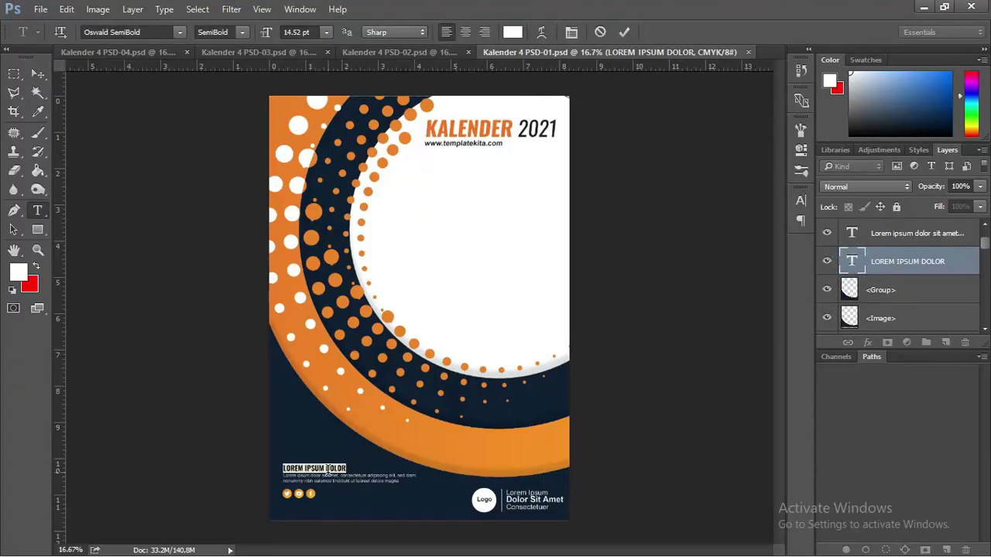
key("ctrl+plus")
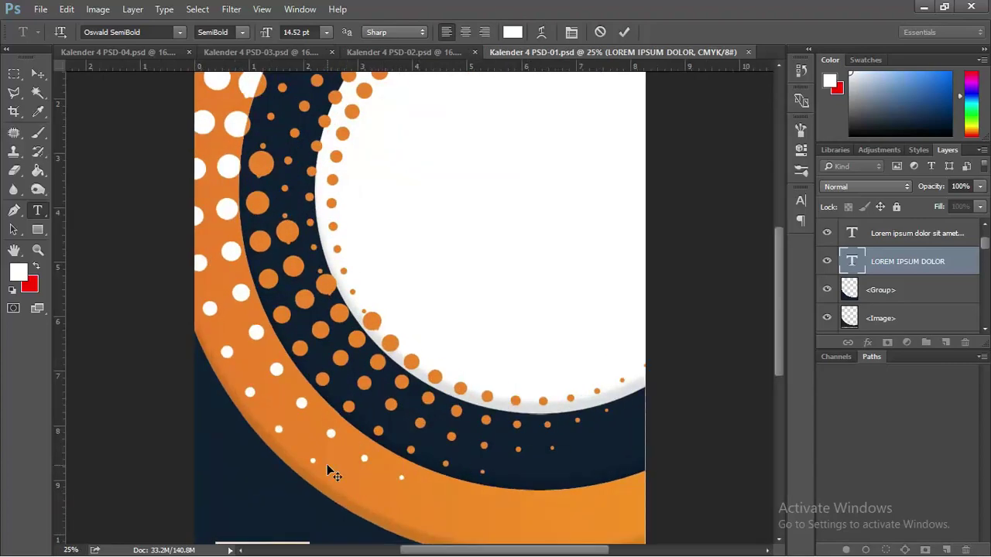
left_click_drag(780, 347, 779, 404)
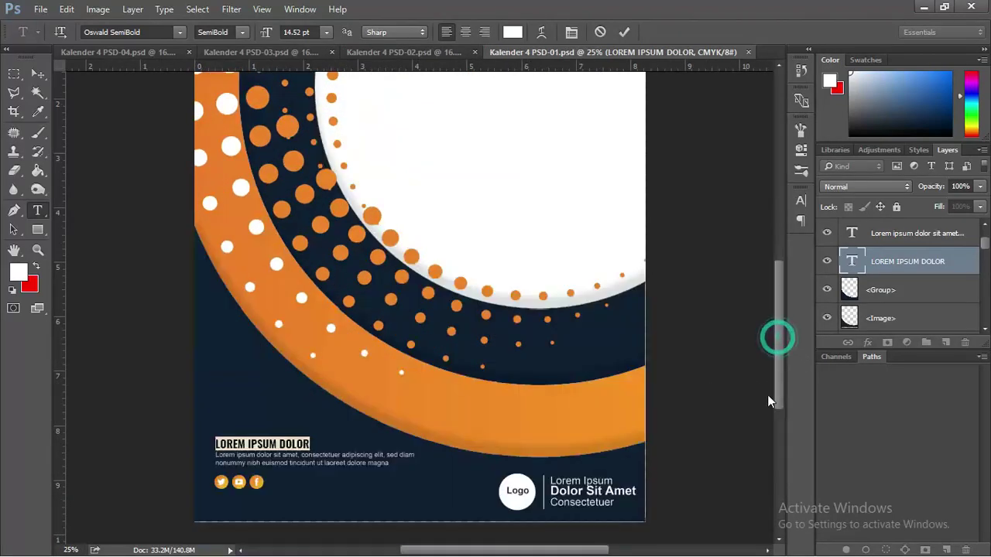
type("ASA")
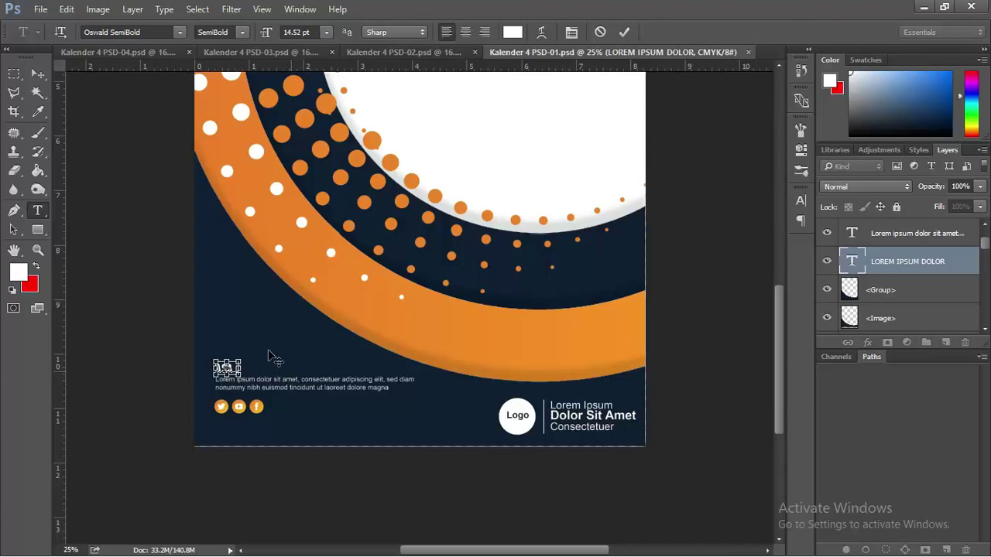
key("ctrl+z")
left_click(44, 76)
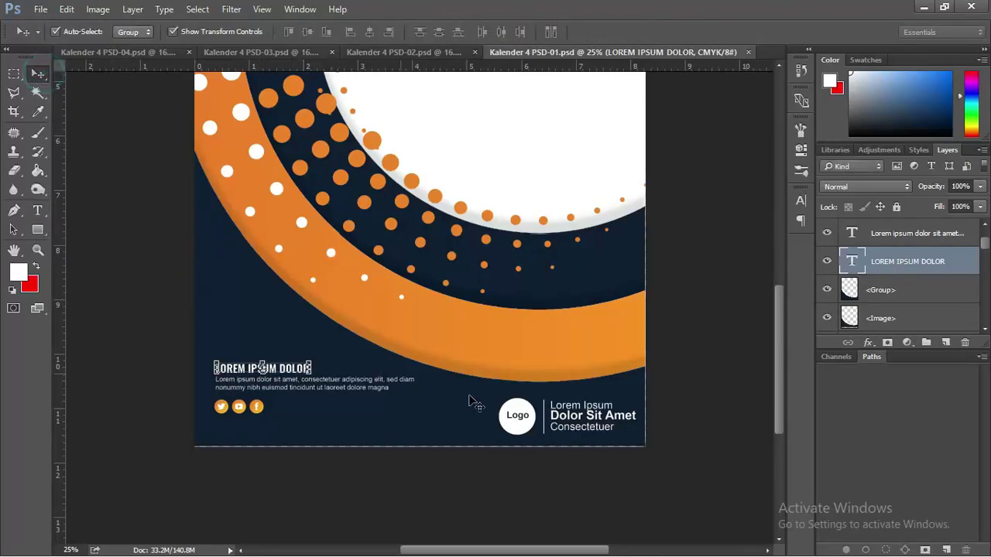
left_click(713, 406)
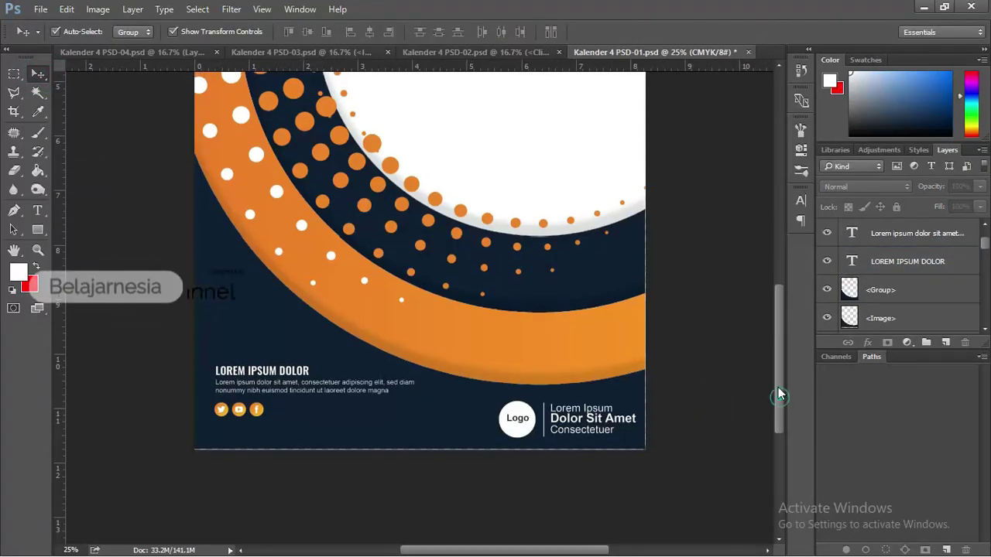
left_click_drag(778, 387, 778, 318)
left_click(559, 291)
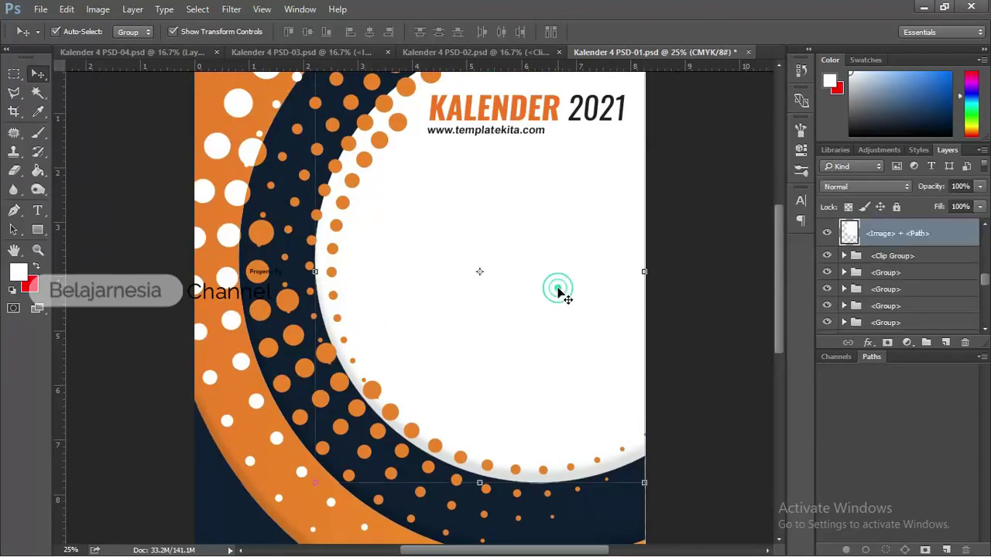
left_click_drag(670, 299, 606, 304)
key("ctrl+z")
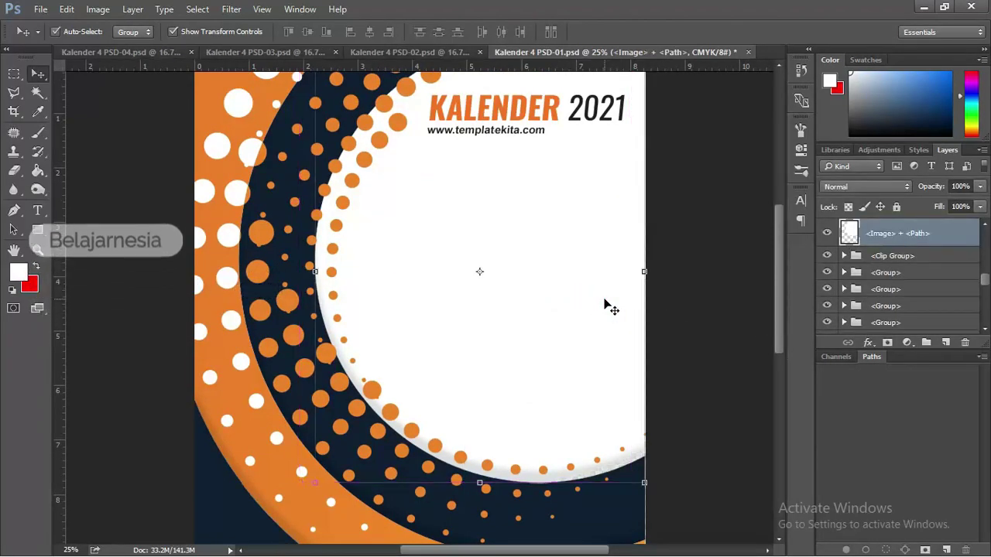
left_click(682, 352)
- Open the Kalender > Wallpaper folder in File Explorer and select the blue-sky skyscraper photo
key("alt+Tab")
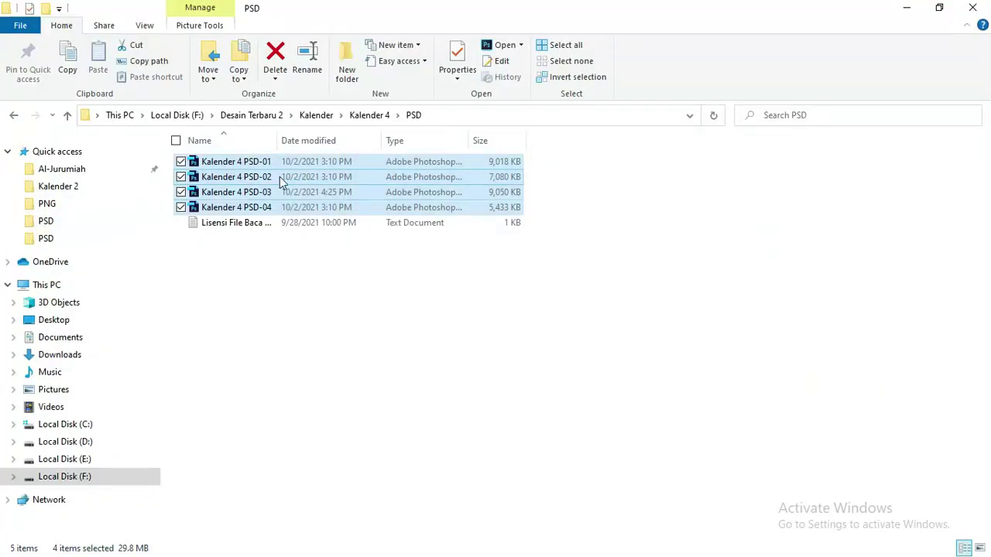
left_click(309, 116)
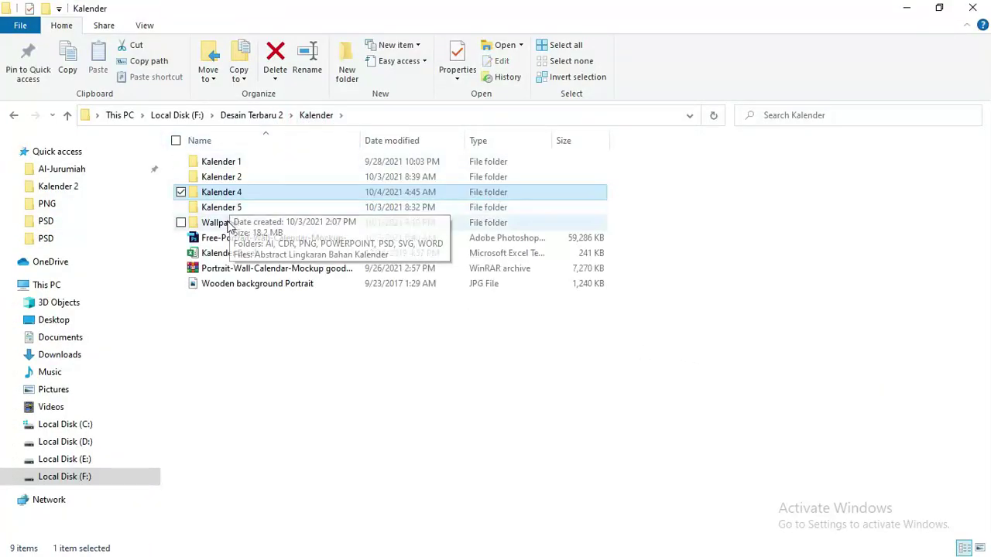
double_click(227, 222)
left_click(271, 248)
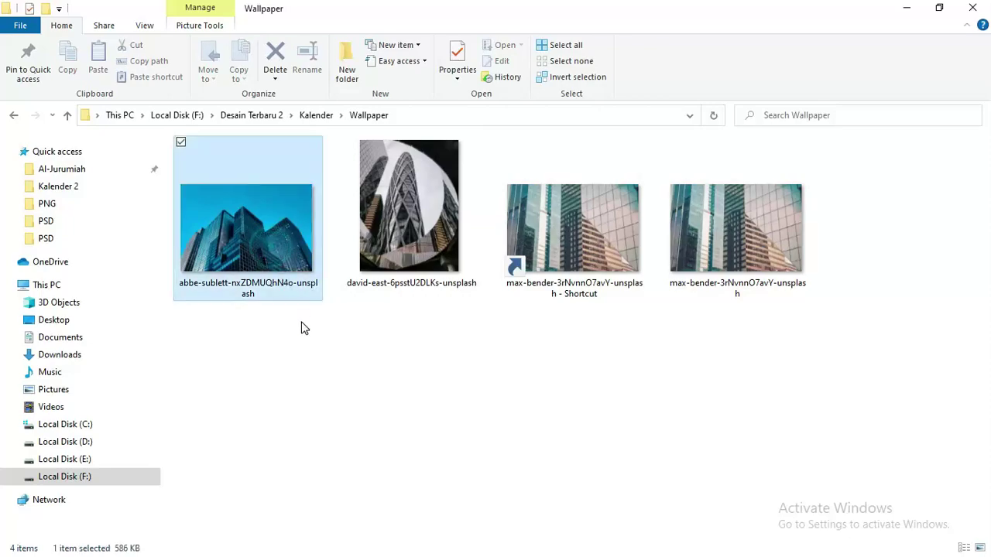
key("alt+Tab")
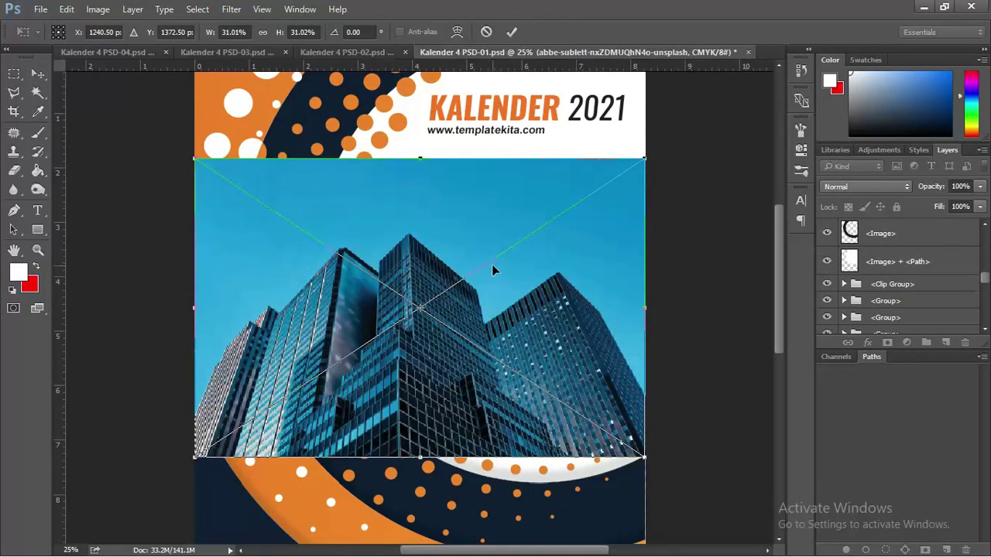
- Place the skyscraper photo and scale it up to cover the upper page
key("Return")
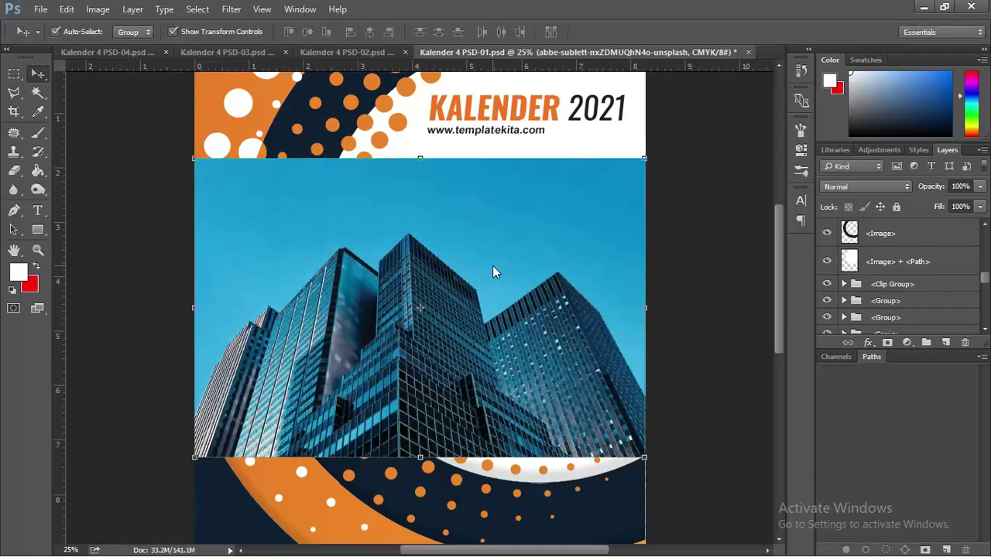
key("ctrl+minus")
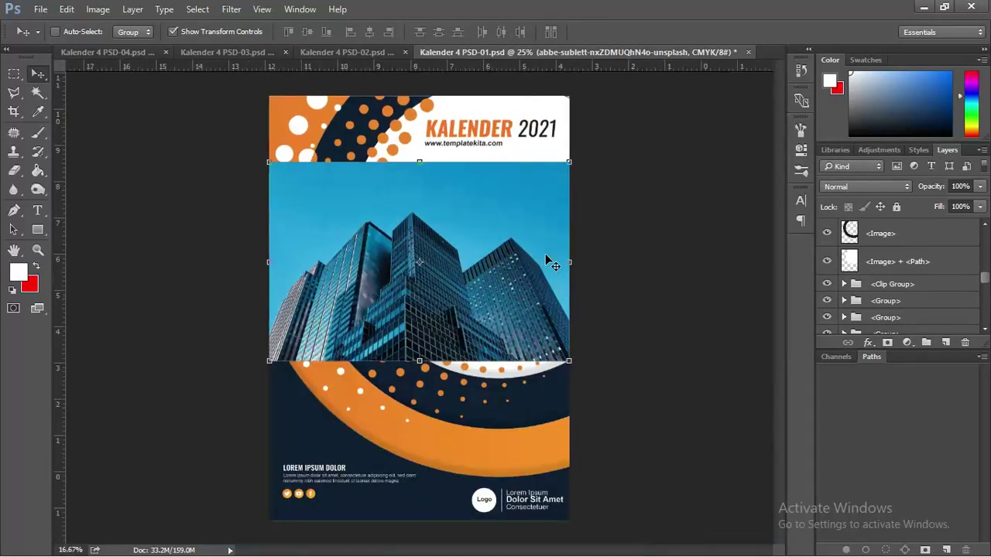
key("ctrl+minus")
left_click_drag(536, 200, 606, 149)
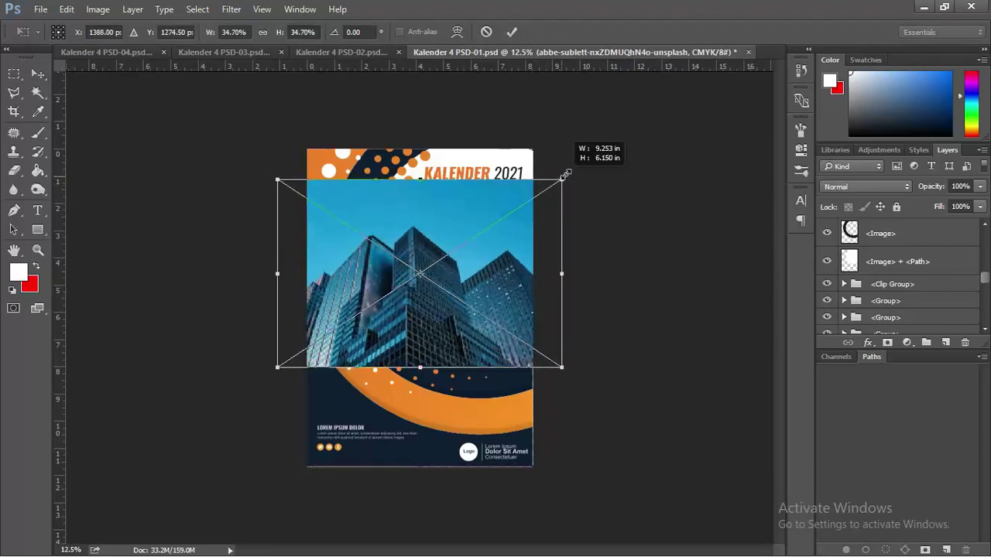
left_click_drag(513, 169, 512, 157)
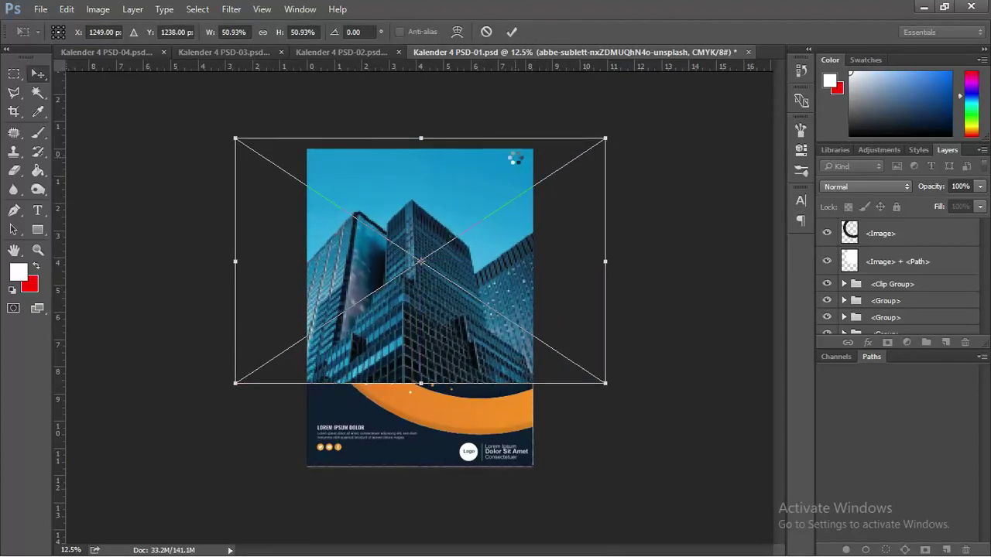
key("Return")
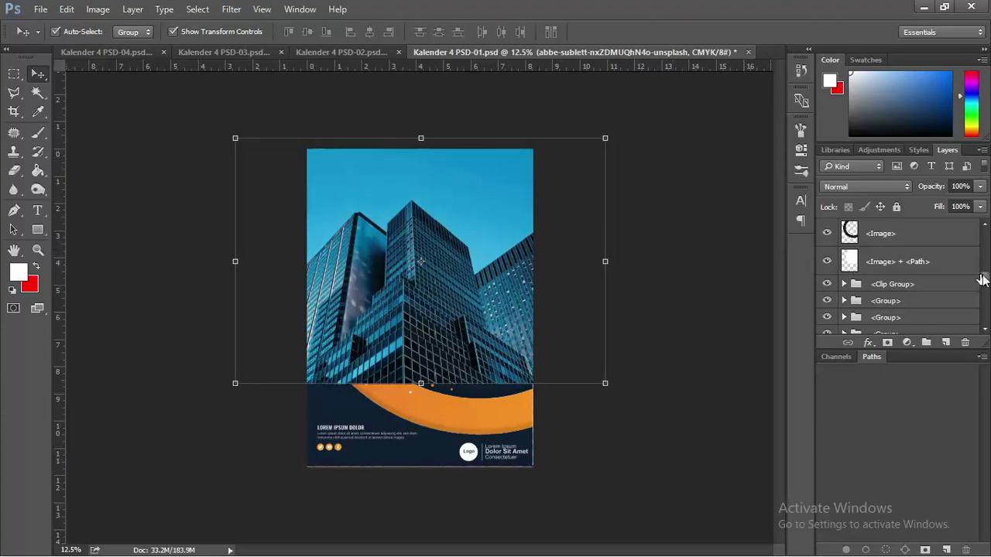
- Toggle the photo layer's visibility to check the design beneath, leaving it hidden
left_click_drag(982, 280, 987, 218)
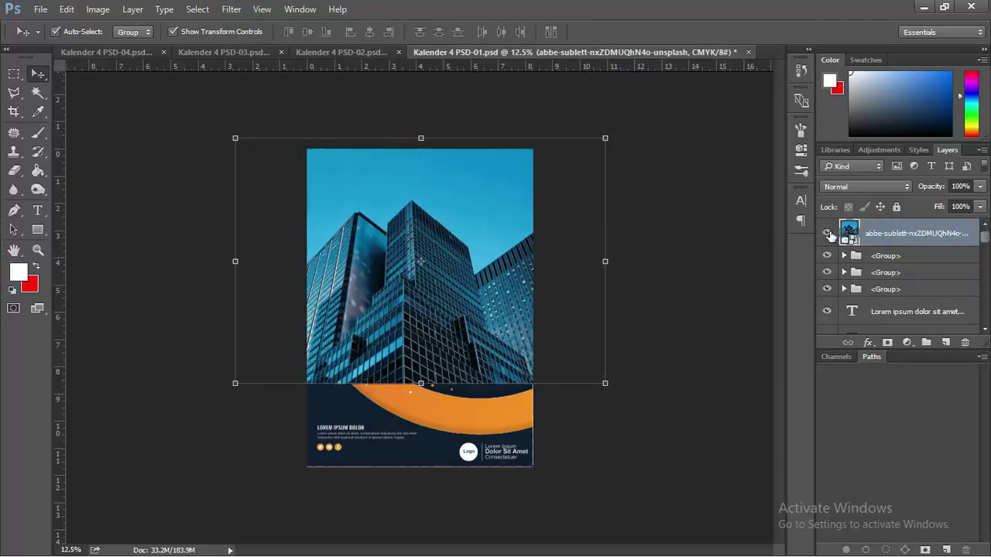
left_click(828, 234)
left_click(827, 234)
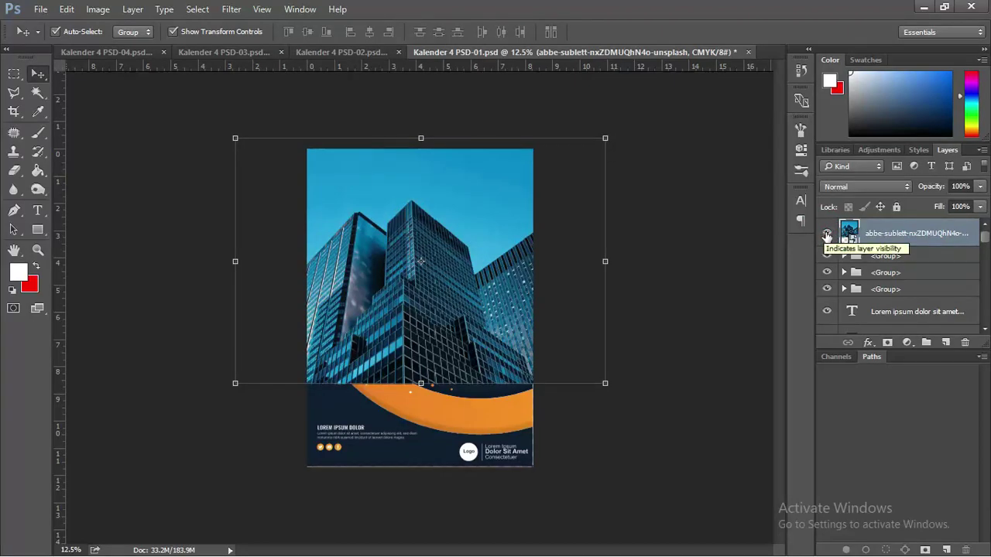
left_click(827, 234)
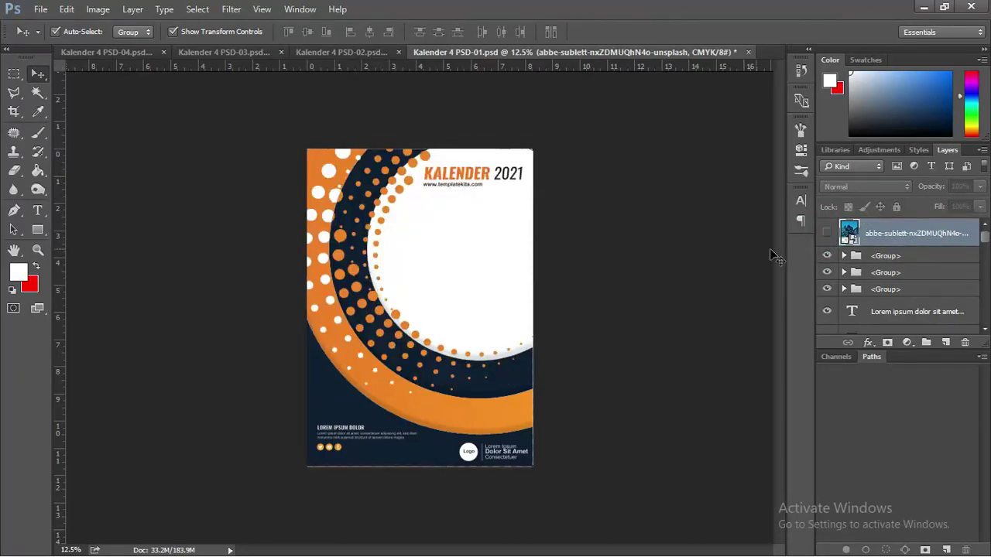
- Load the white circle as a selection, unhide the skyscraper photo and add a circular layer mask
left_click(509, 243)
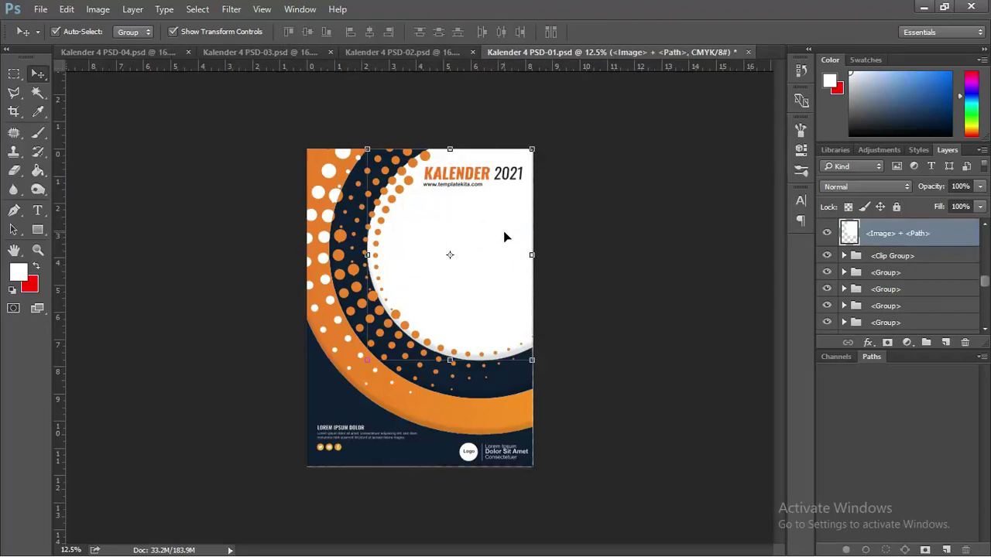
scroll(888, 259, "up", 1)
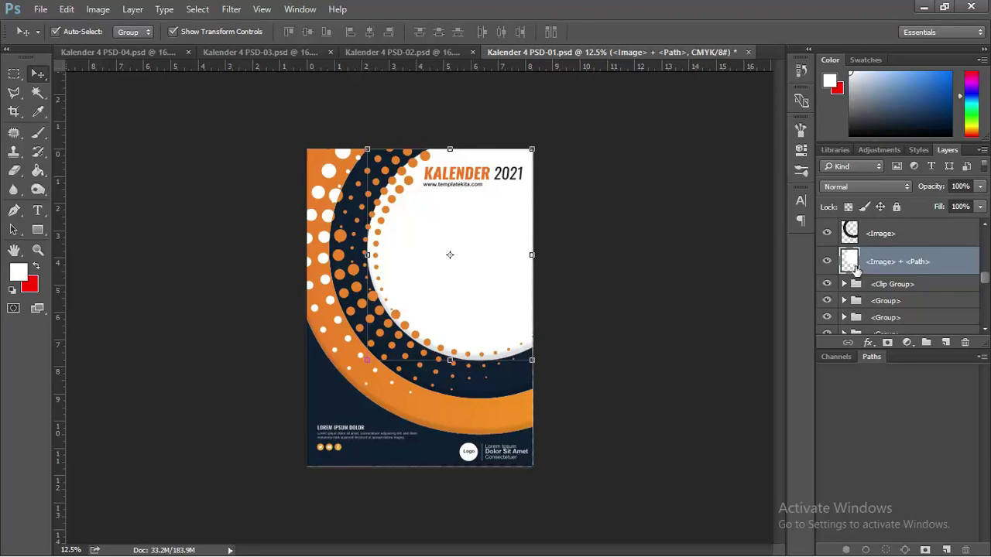
left_click(851, 266, "ctrl")
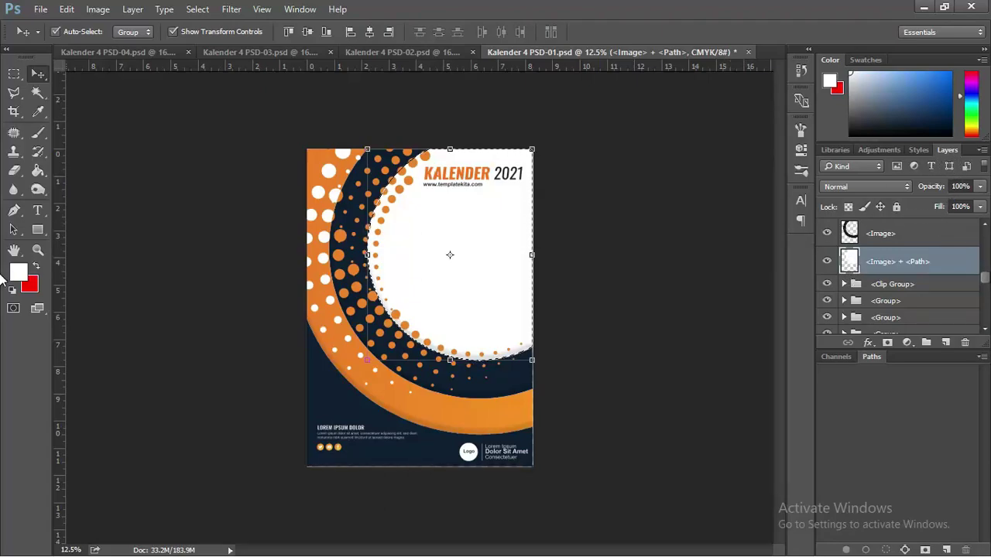
left_click_drag(985, 277, 982, 223)
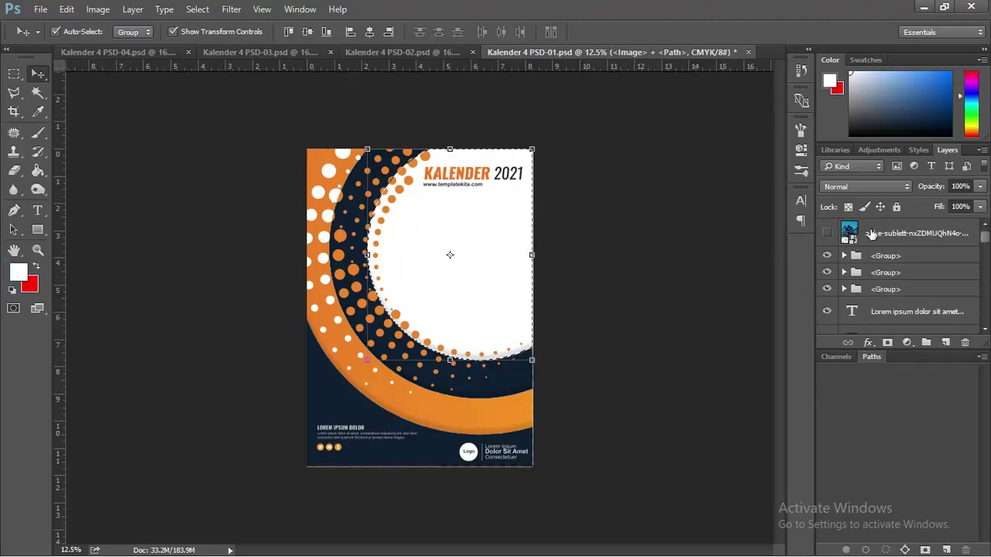
left_click(872, 234)
left_click(828, 233)
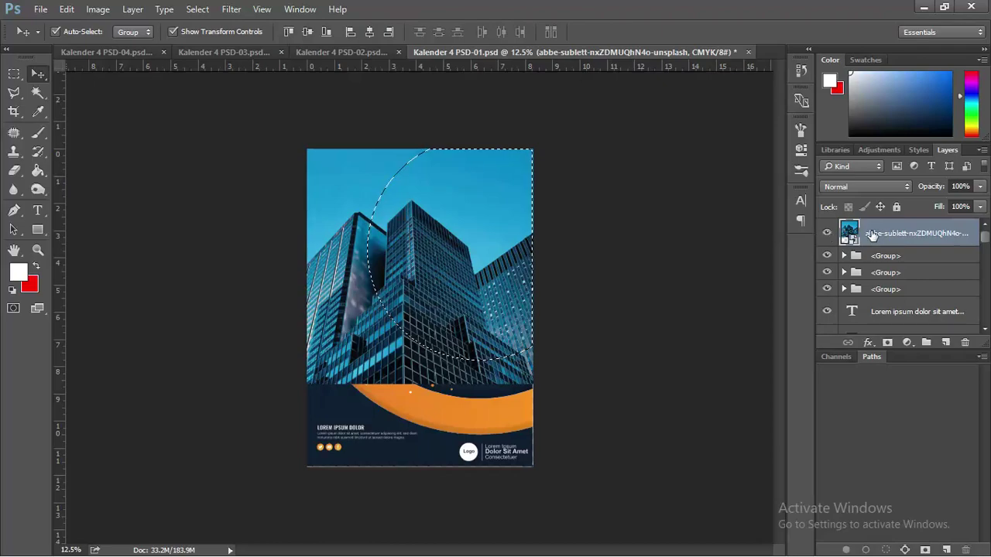
right_click(872, 235)
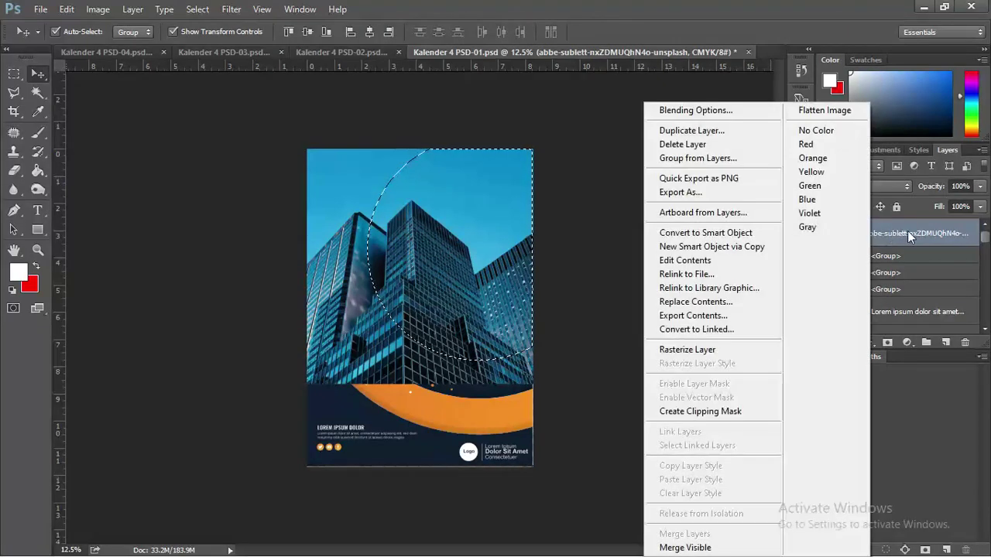
left_click(916, 360)
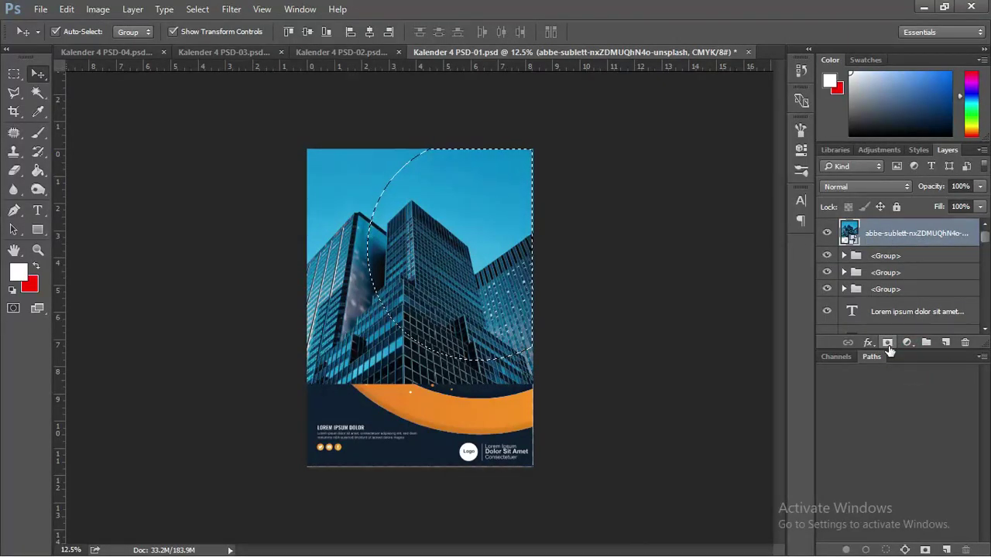
left_click(888, 344)
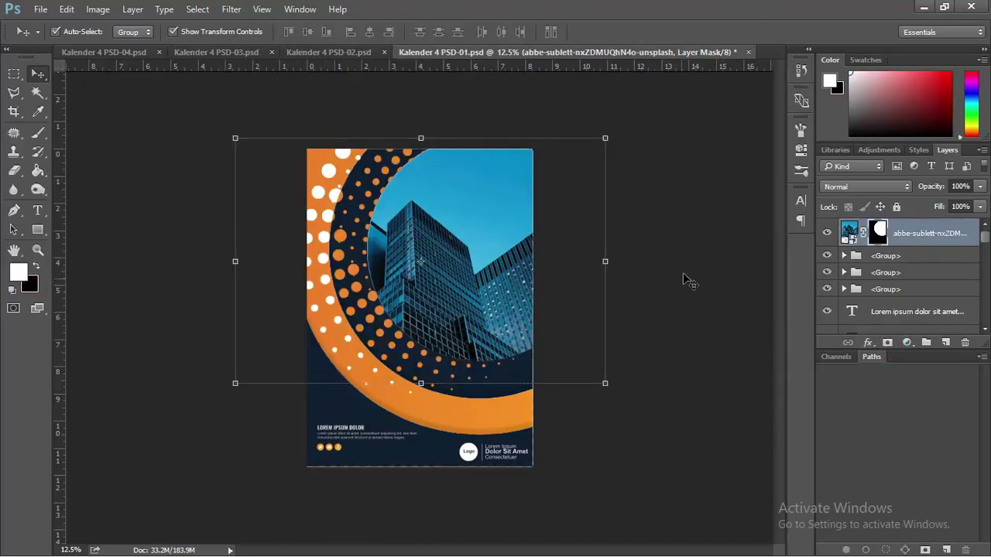
left_click(689, 245)
- Zoom in and send the photo layer down four levels beneath the title and dot-ring groups
key("z")
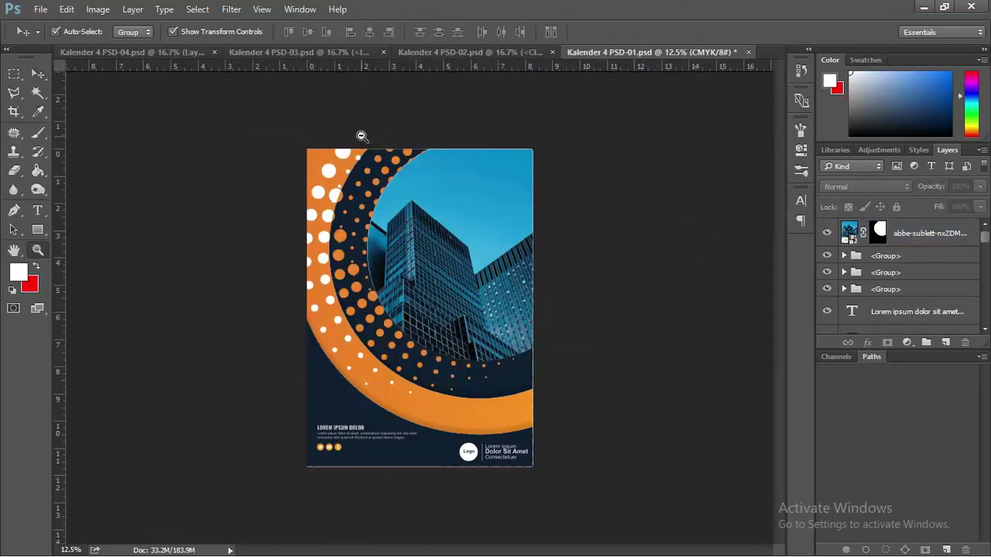
left_click_drag(361, 136, 385, 179)
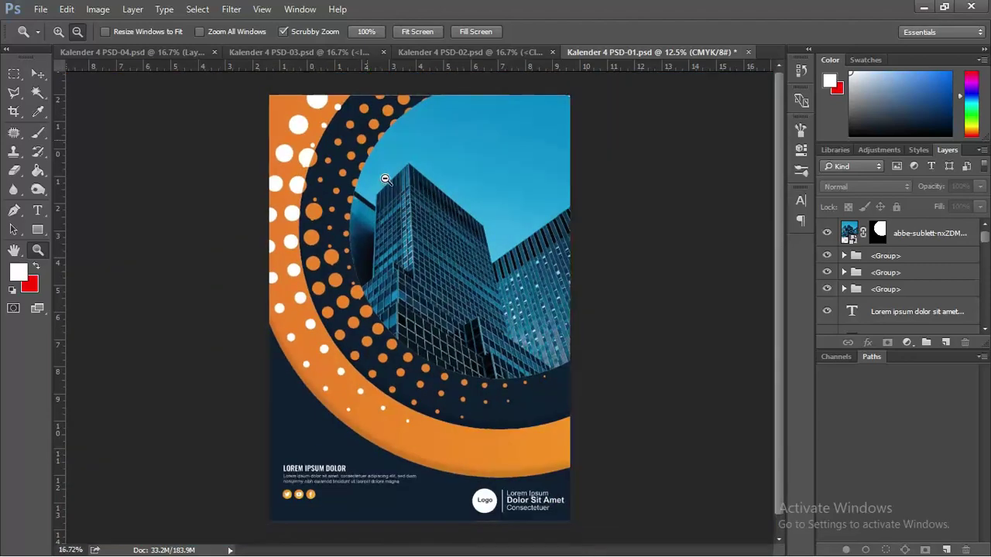
key("v")
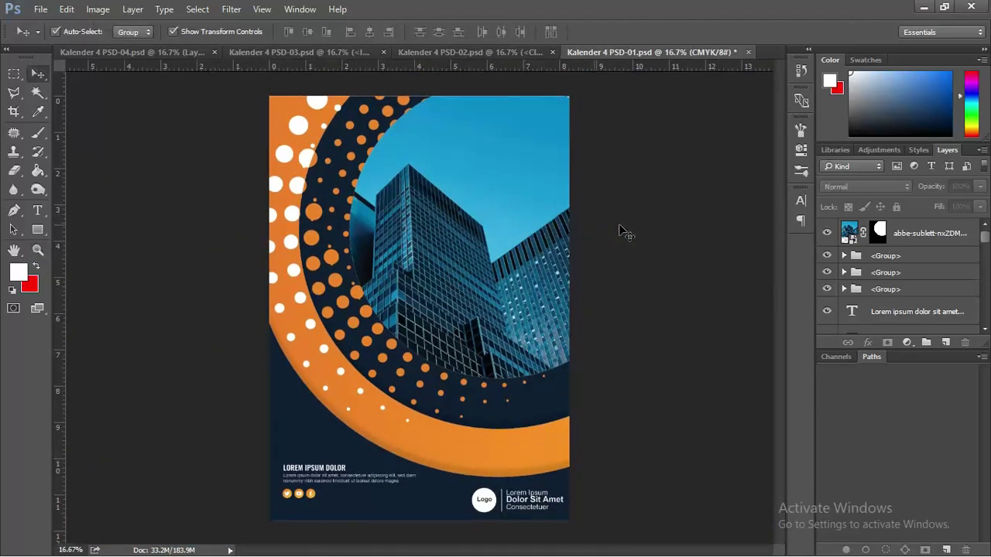
left_click(915, 234)
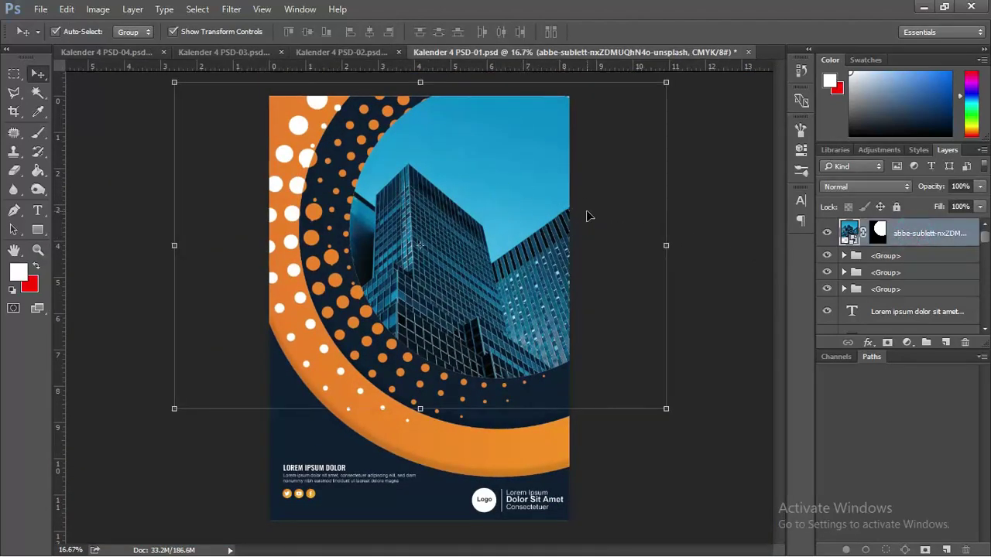
key("ctrl+bracketleft")
key("ctrl+bracketleft")
key("ctrl+bracketleft")
key("ctrl+bracketleft")
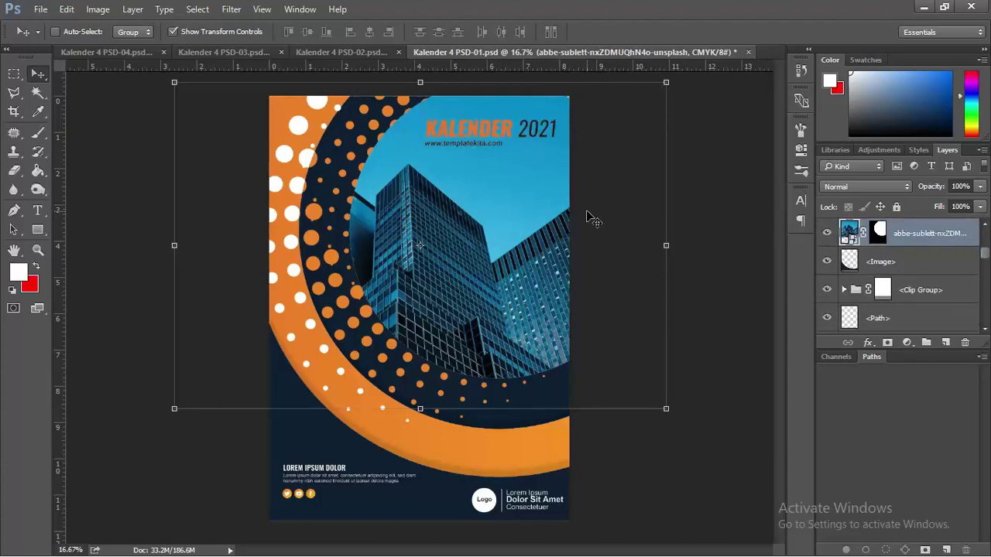
key("ctrl+bracketleft")
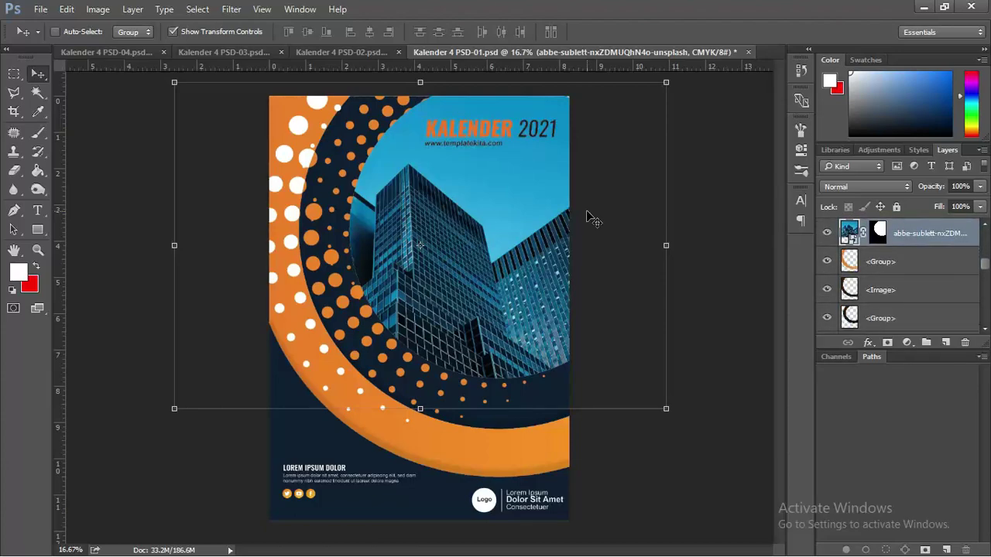
key("ctrl+bracketleft")
key("ctrl+bracketleft")
key("ctrl+bracketleft")
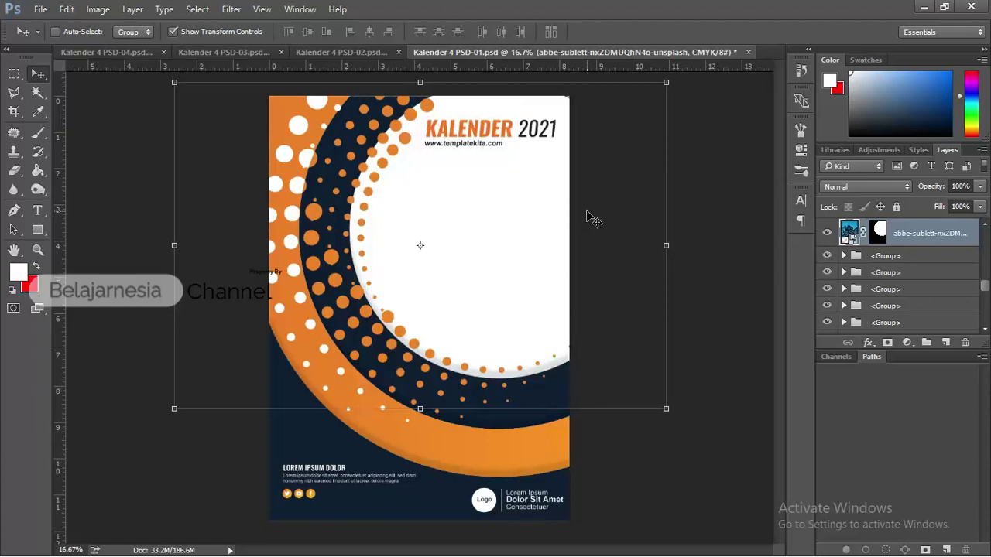
key("ctrl+bracketleft")
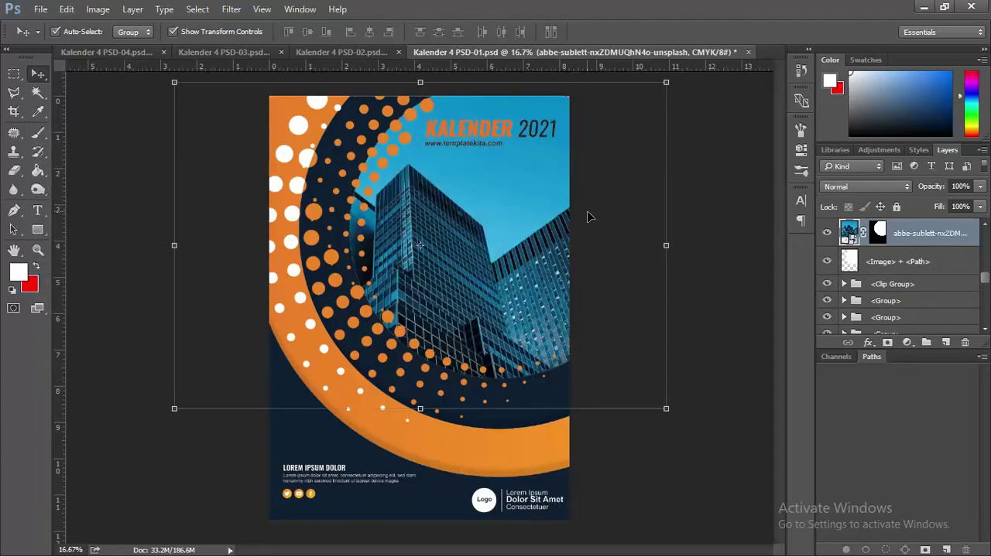
left_click(120, 164)
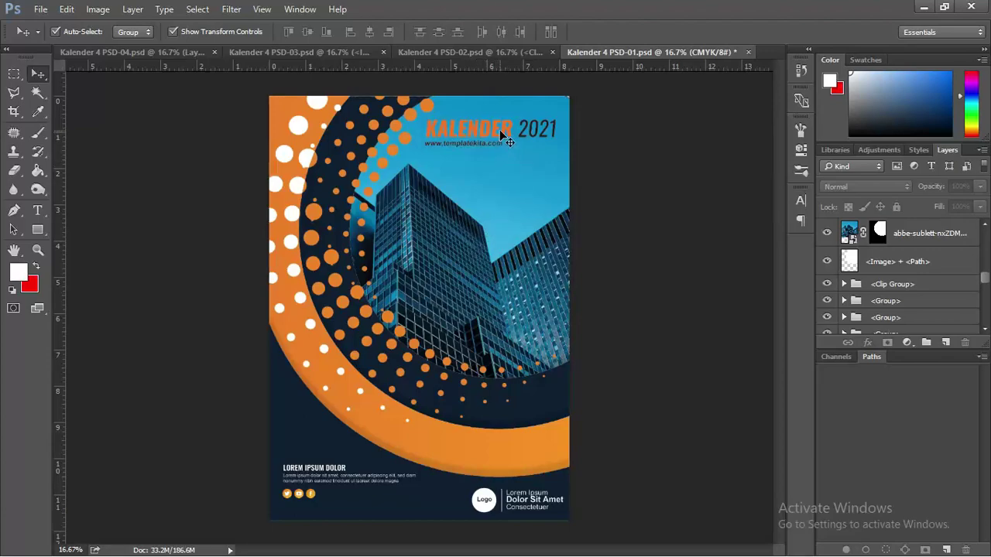
left_click(498, 52)
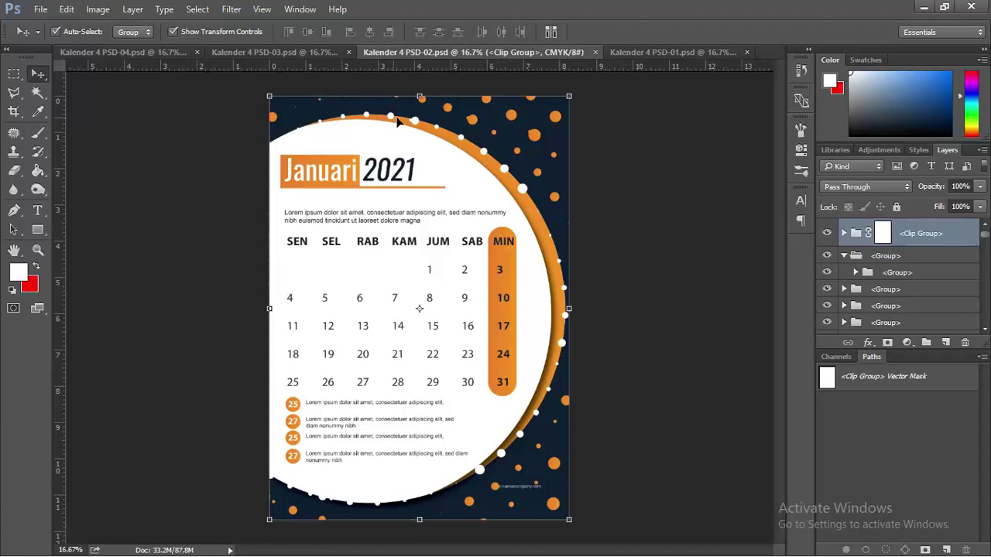
left_click(435, 249, "ctrl")
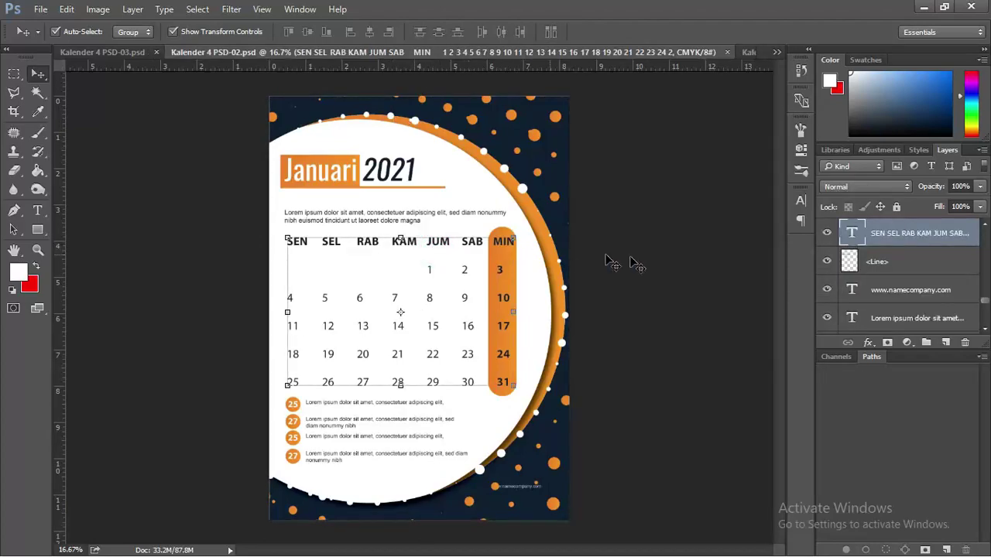
double_click(854, 232)
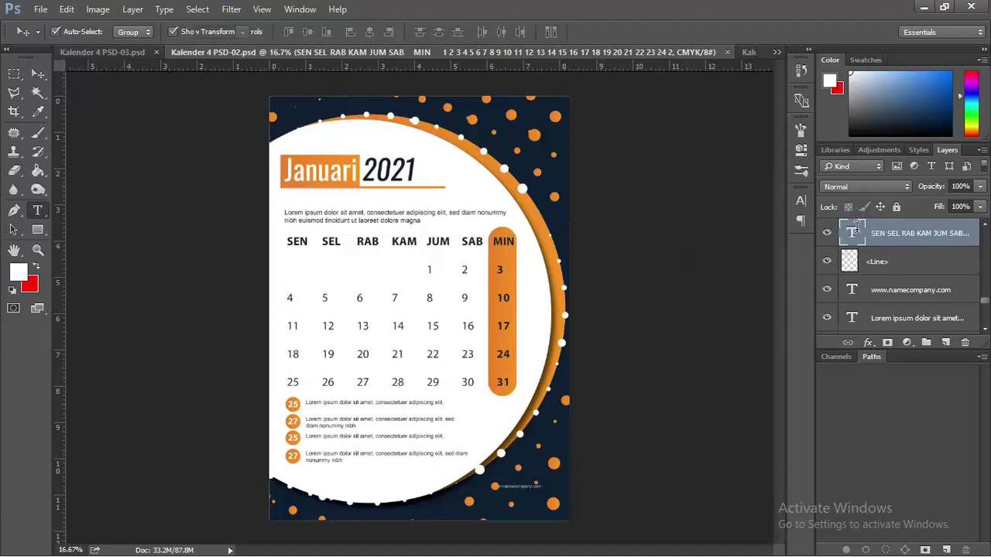
left_click_drag(427, 269, 438, 278)
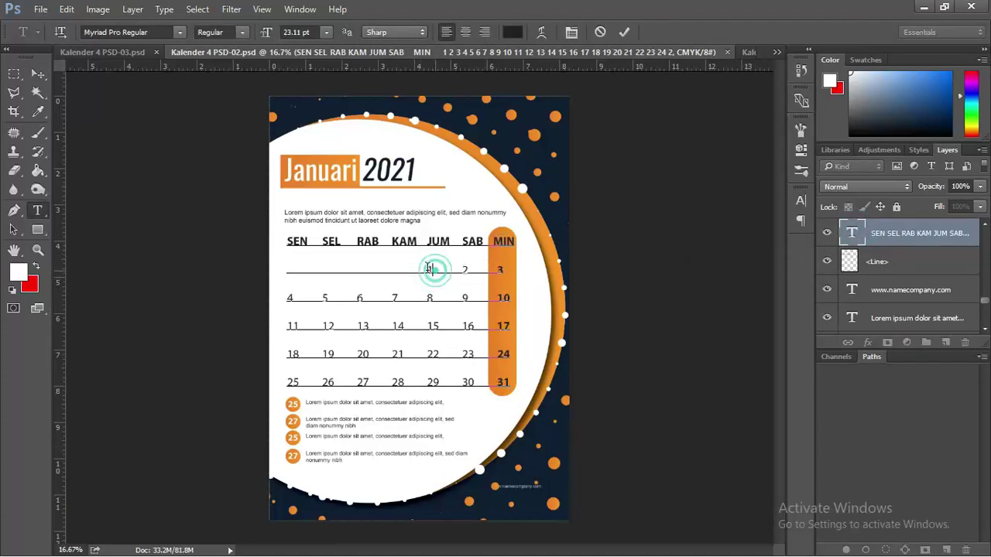
left_click(467, 270)
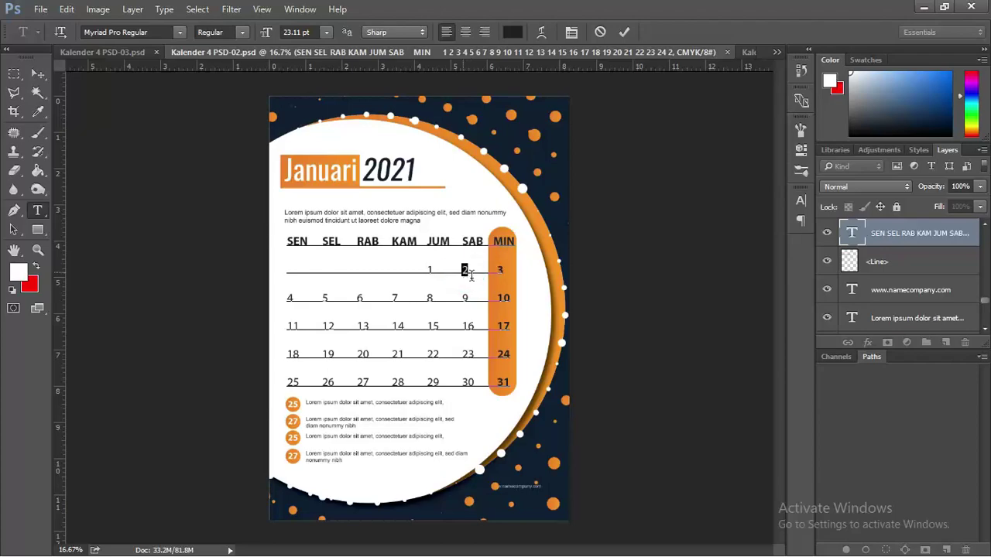
left_click_drag(508, 271, 495, 272)
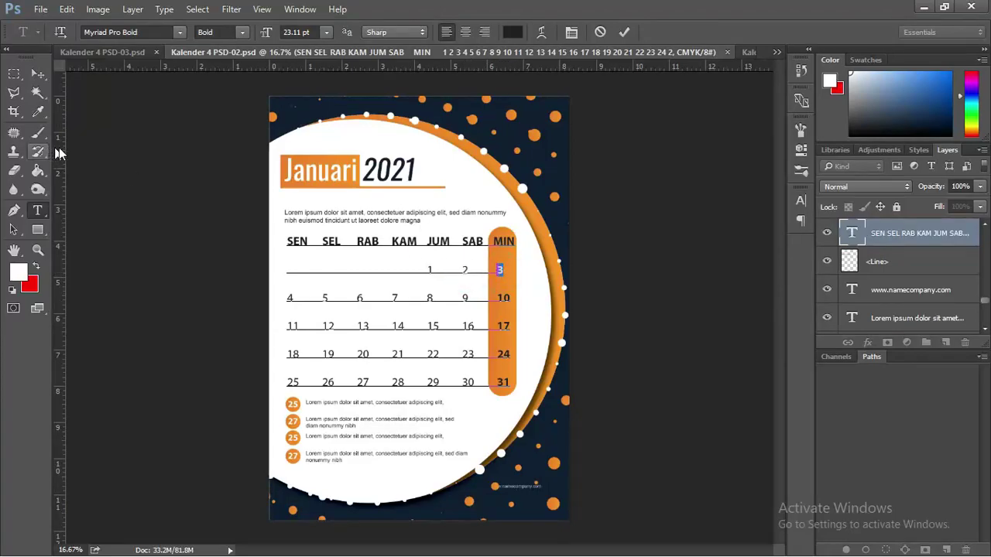
left_click(39, 75)
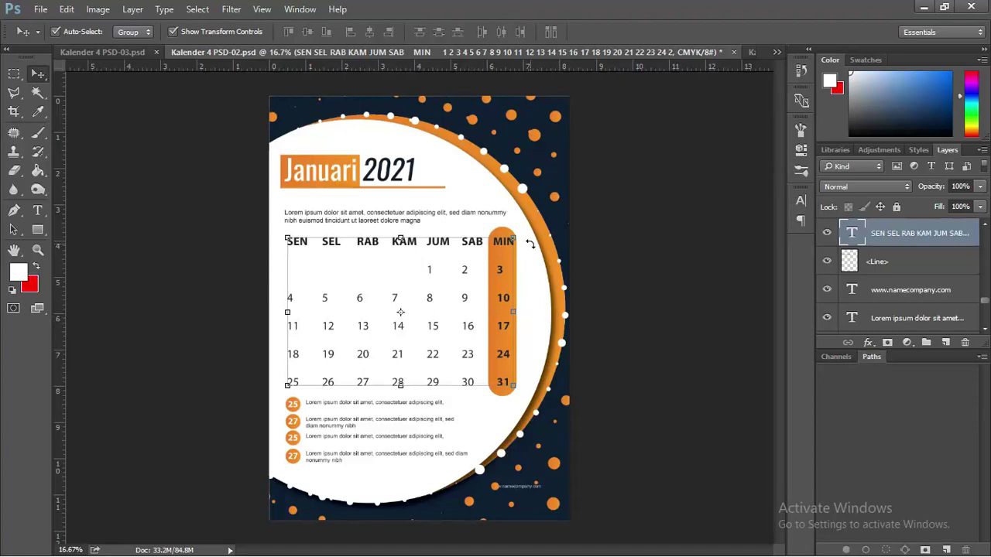
- Collapse the expanded layer group and select the Clip Group layer
left_click(624, 246)
scroll(916, 272, "up", 2)
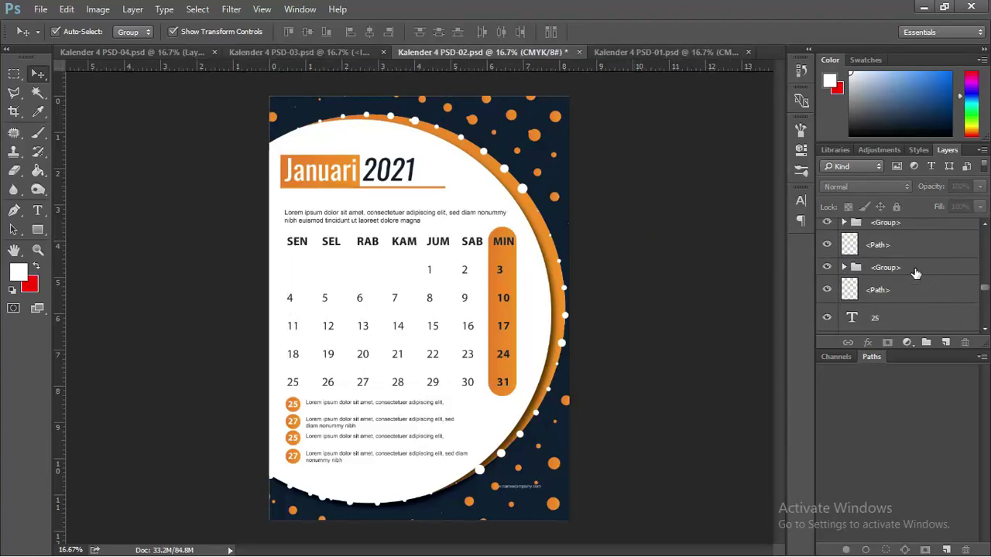
scroll(916, 273, "up", 2)
scroll(916, 272, "up", 2)
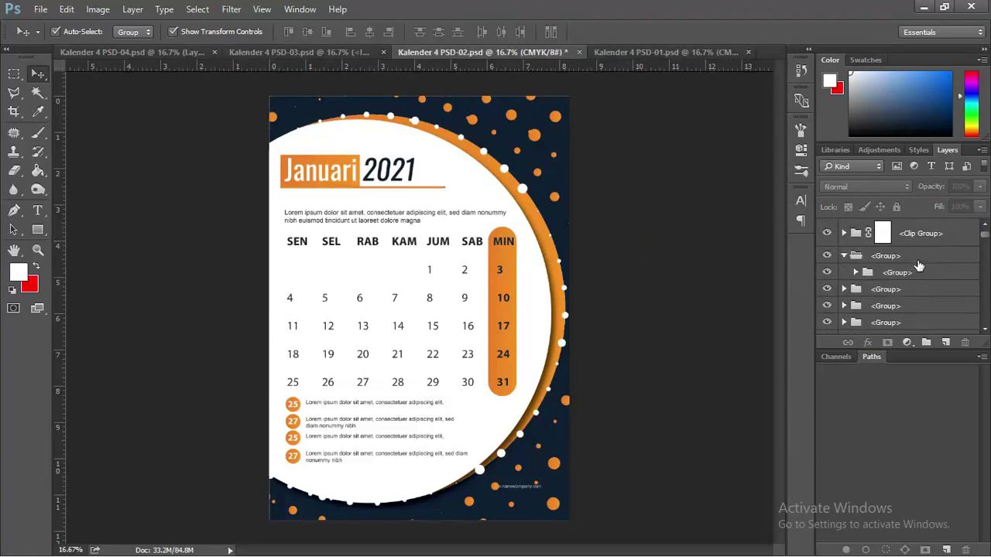
left_click(844, 257)
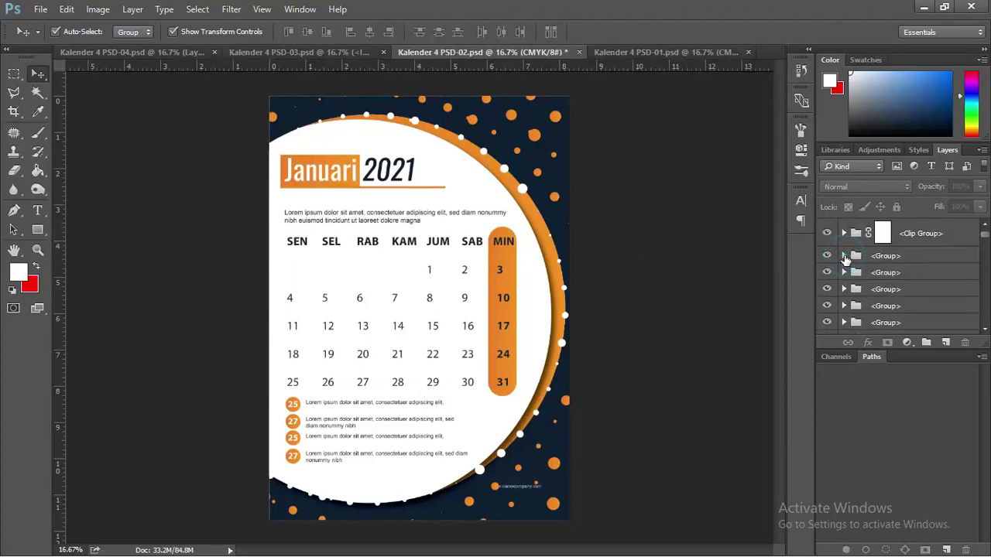
left_click(932, 240)
scroll(927, 248, "down", 2)
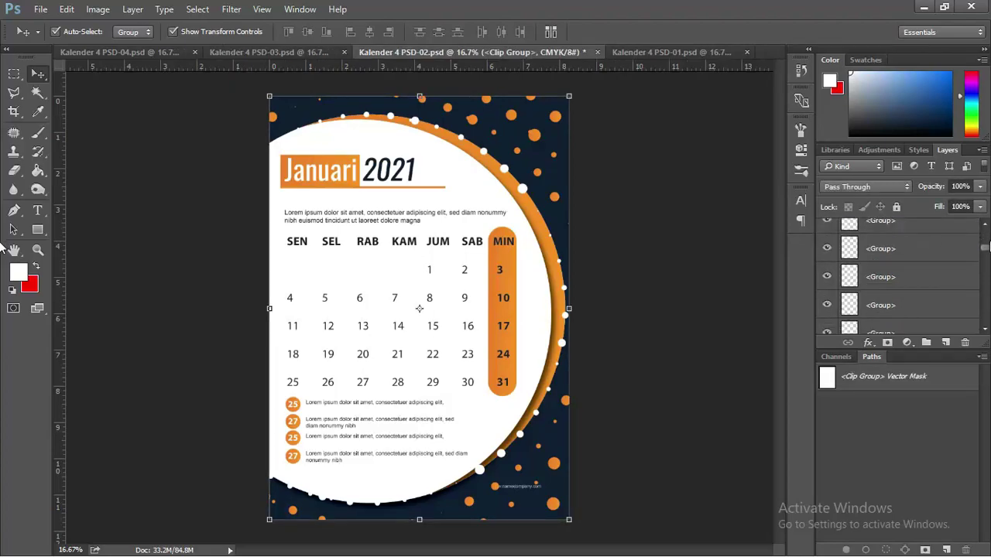
left_click_drag(984, 252, 984, 231)
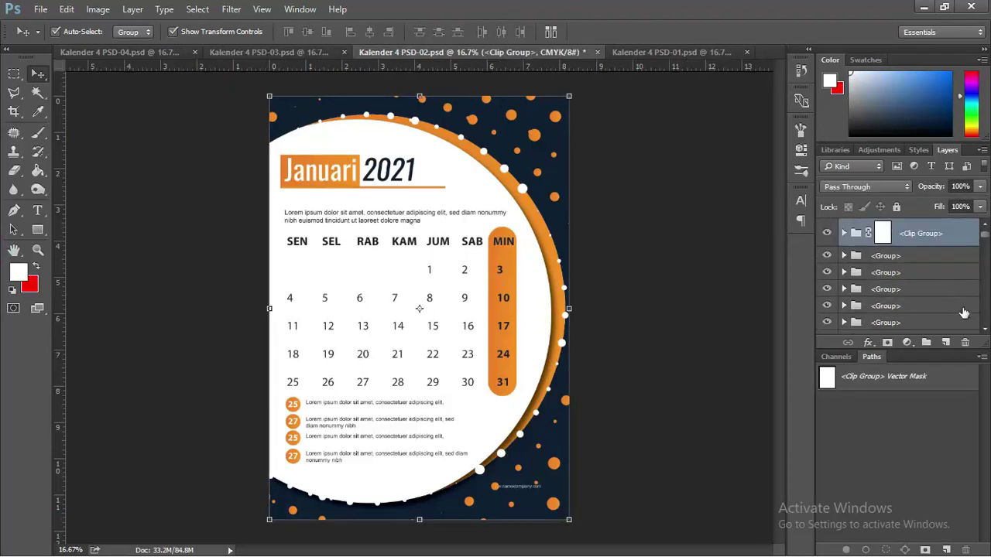
- Add a new layer above the Clip Group and fill it white with the Paint Bucket at 12.5% zoom
left_click(945, 341)
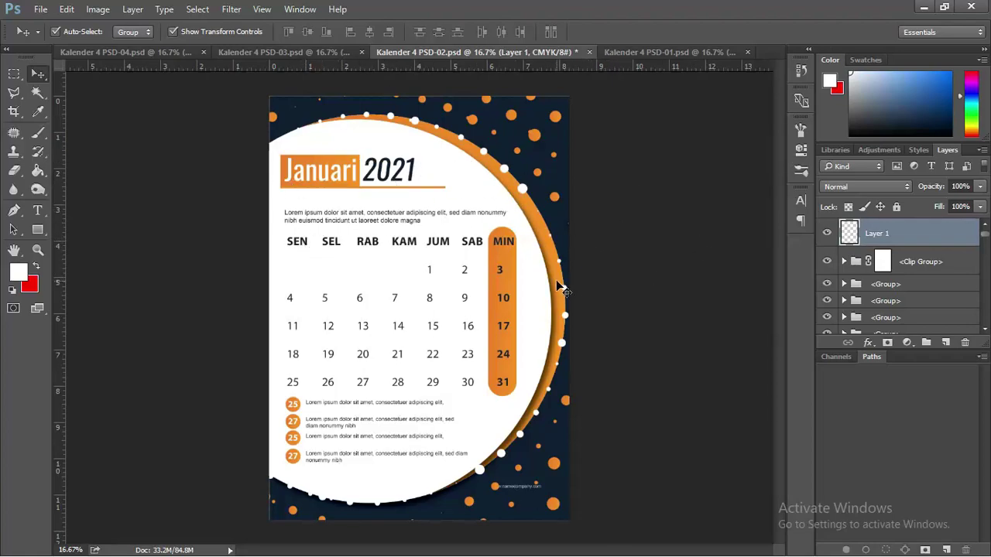
key("ctrl+minus")
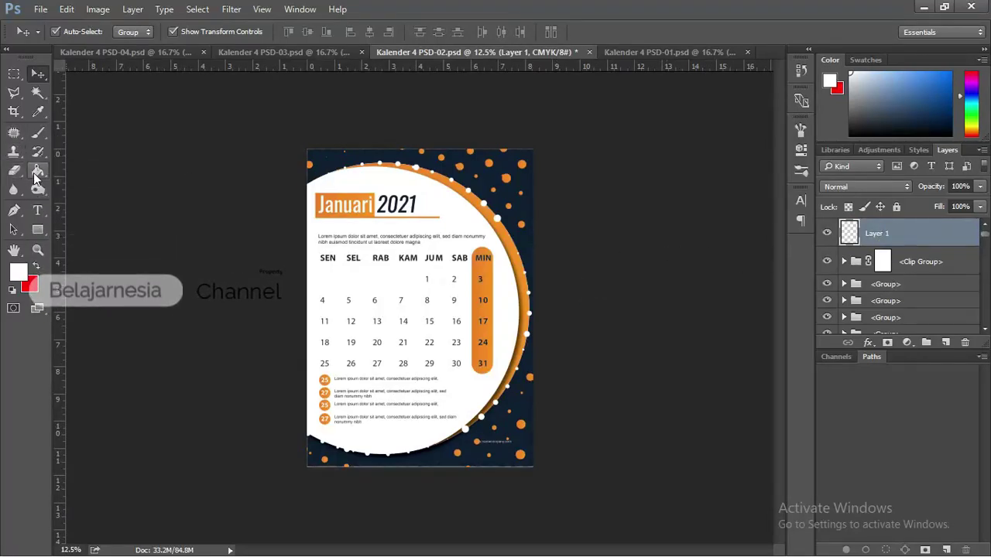
left_click(37, 172)
left_click(324, 279)
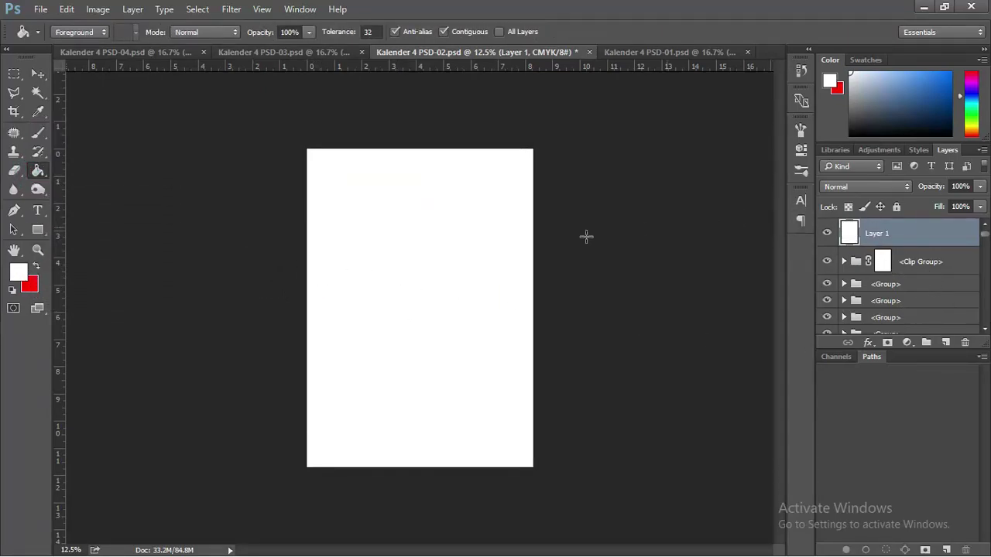
left_click(38, 73)
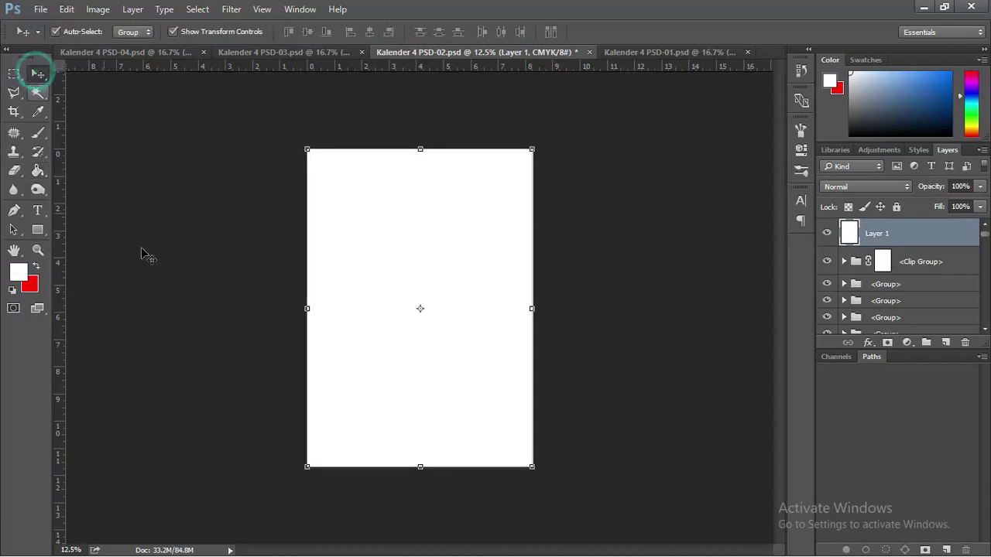
key("alt+Tab")
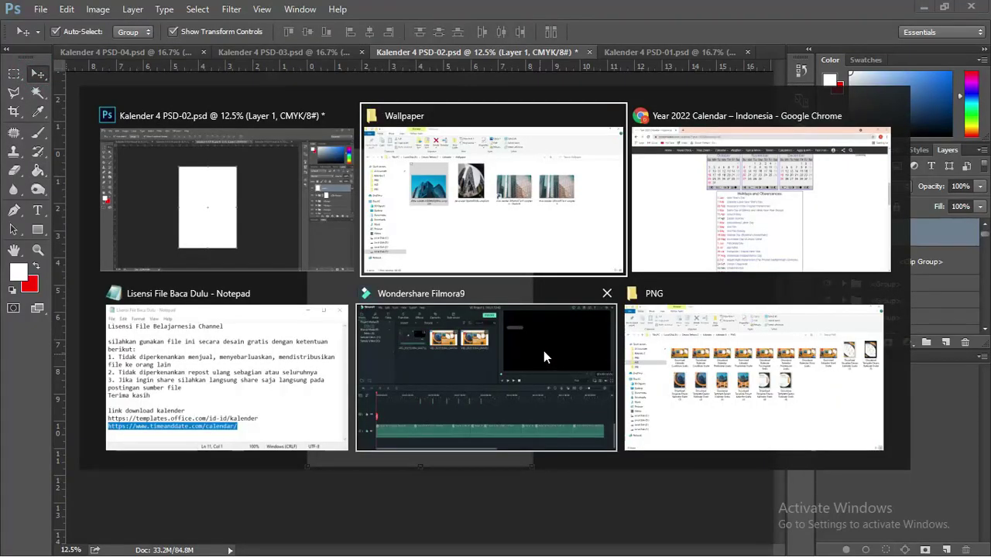
key("alt+Tab")
key("alt+Tab")
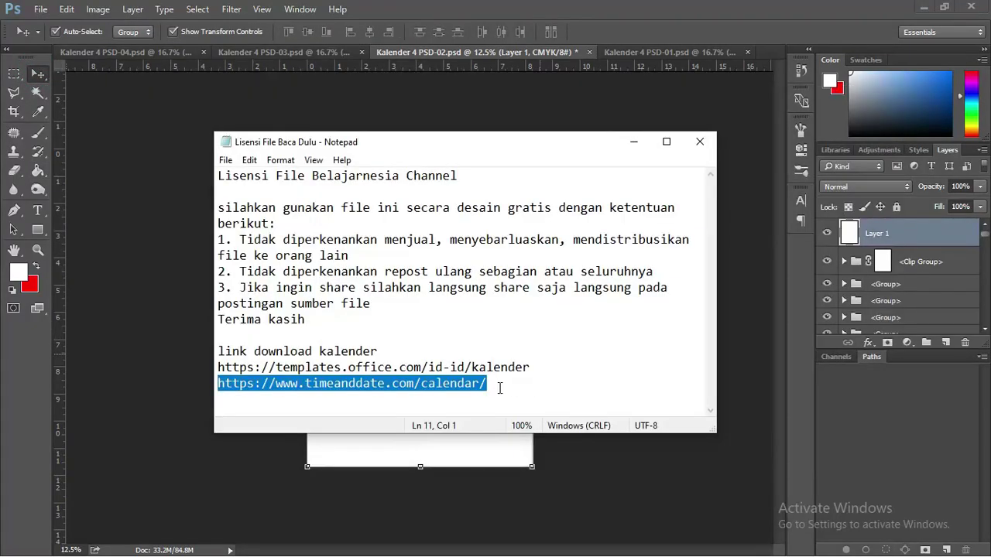
left_click_drag(486, 382, 216, 383)
left_click_drag(554, 366, 207, 366)
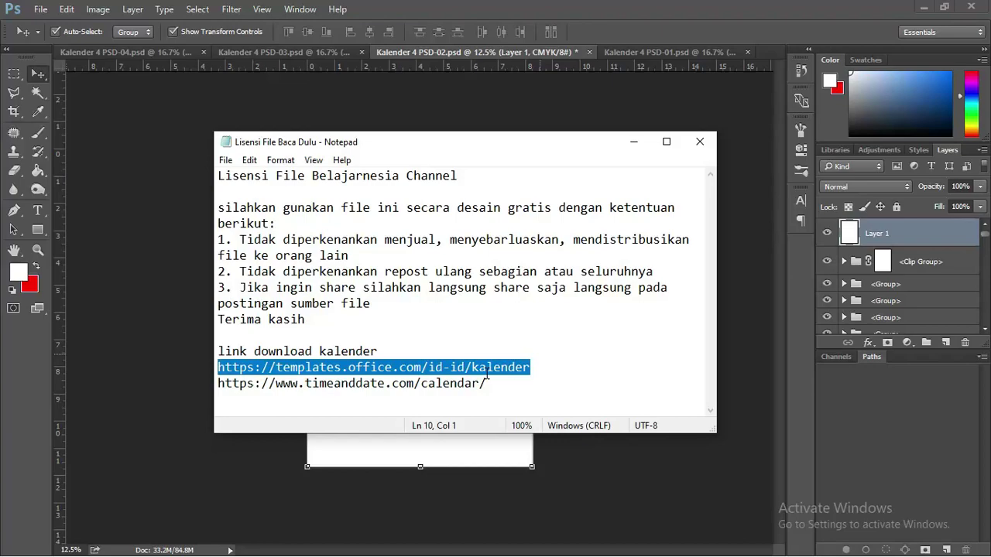
key("alt+Tab")
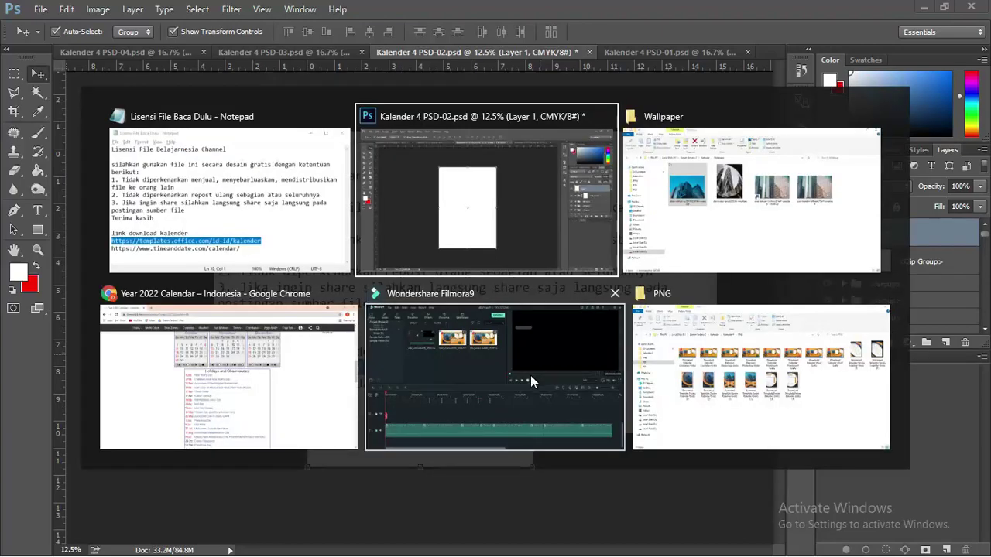
key("alt+Tab")
key("alt+Up")
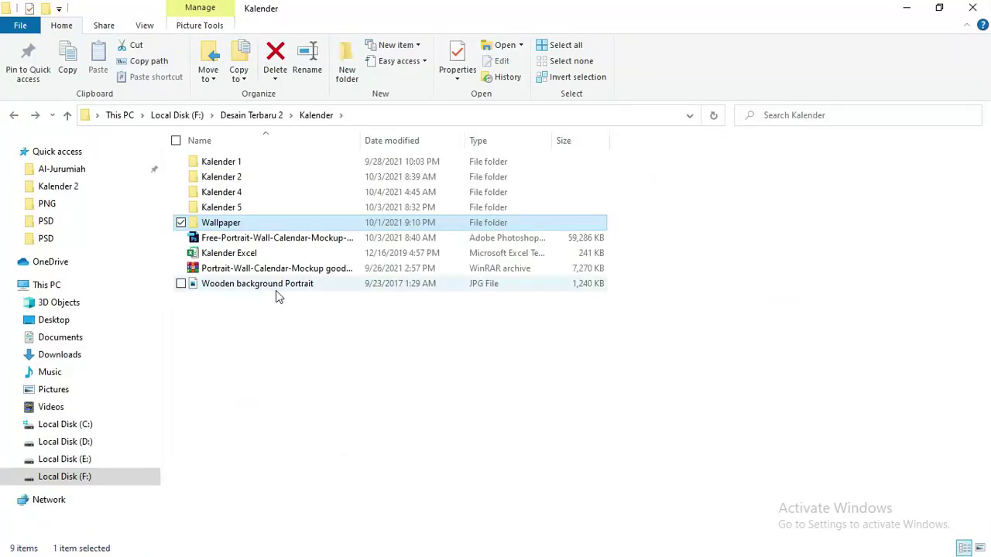
- Open Kalender Excel so it loads in Excel as Kalender Excel1 on the Awal sheet
left_click(245, 257)
double_click(245, 256)
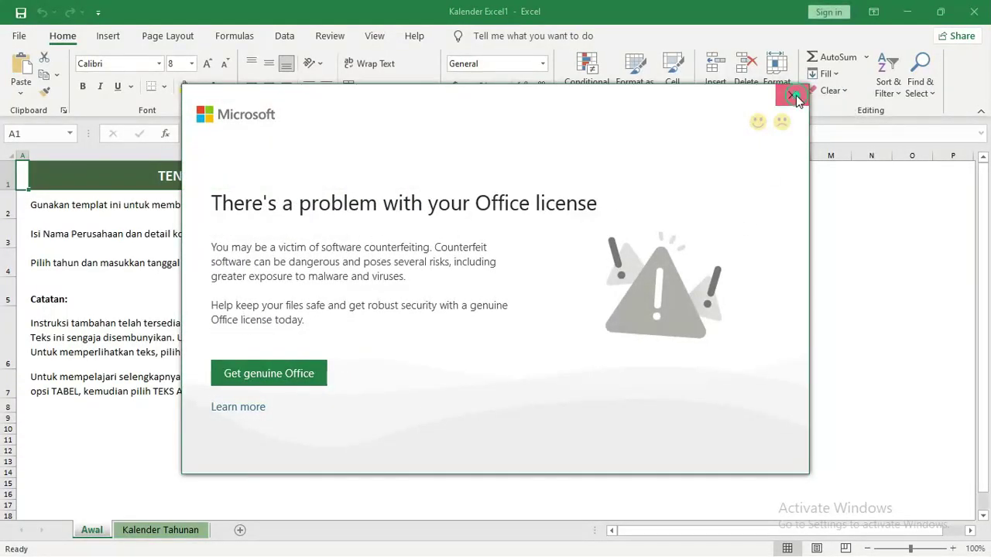
- Dismiss the license warning and set the Kalender Tahunan sheet's year spinner to 2022
left_click(792, 95)
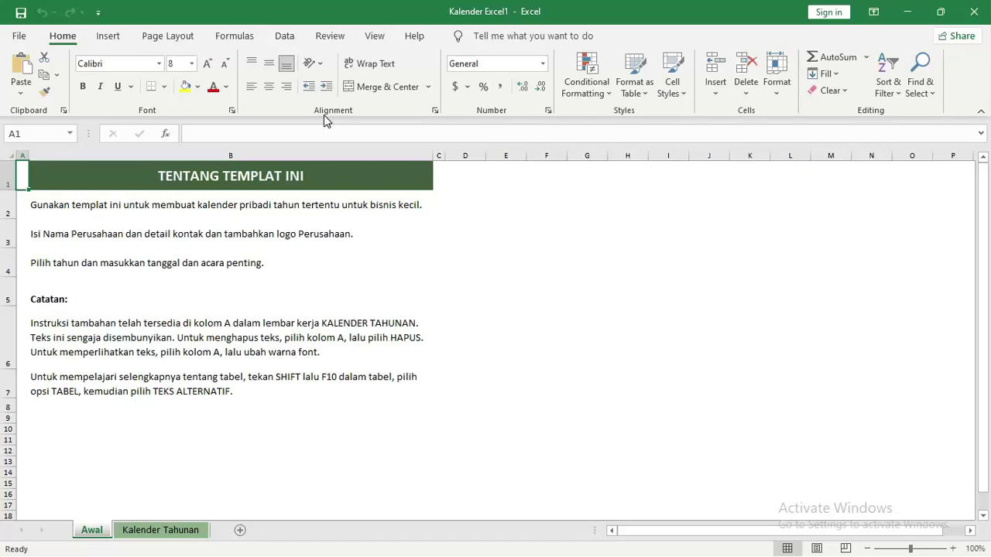
left_click(304, 204)
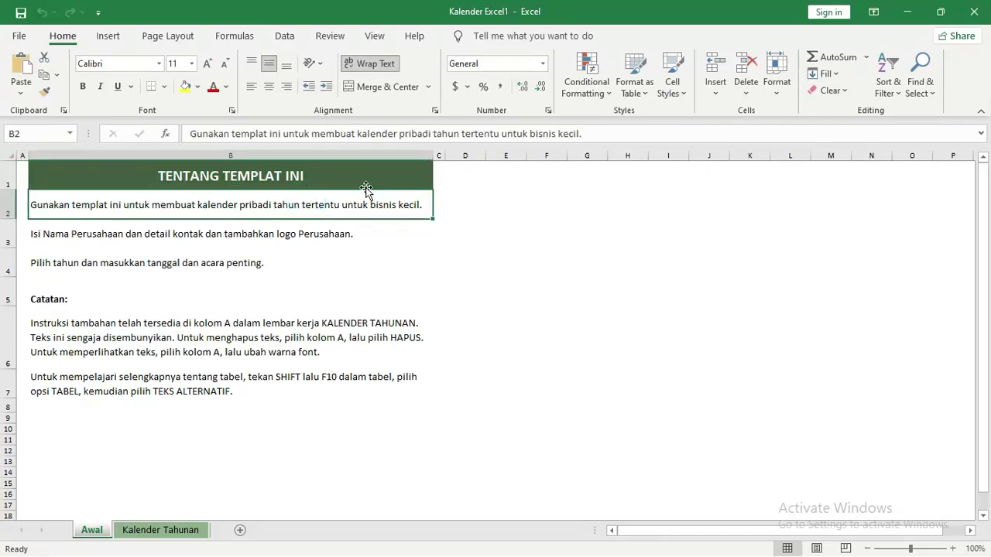
left_click(163, 531)
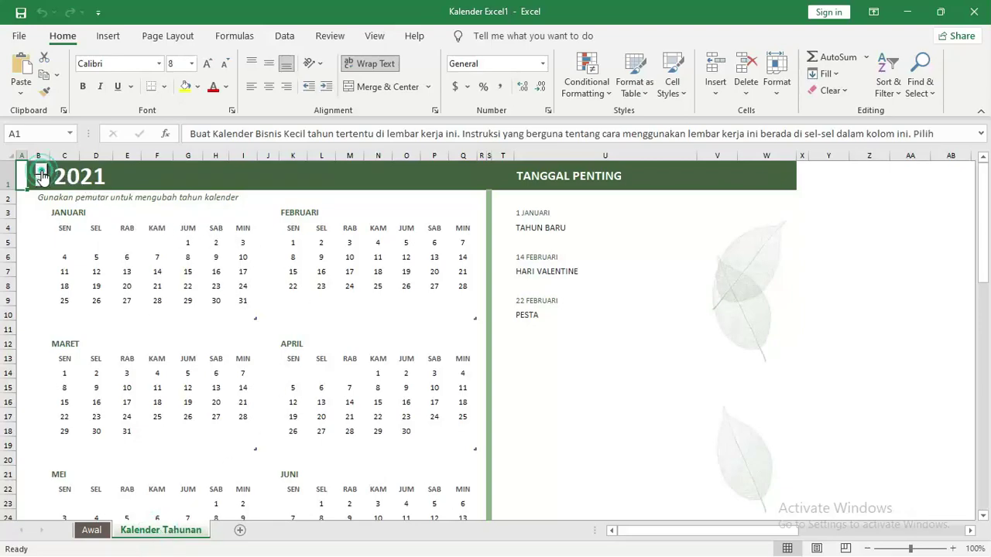
left_click(41, 170)
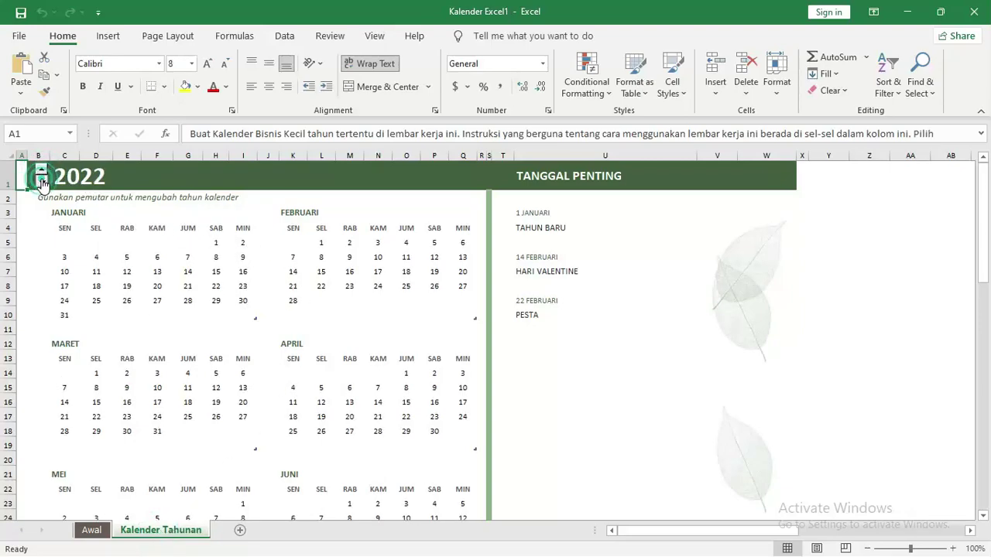
left_click(41, 181)
left_click(41, 171)
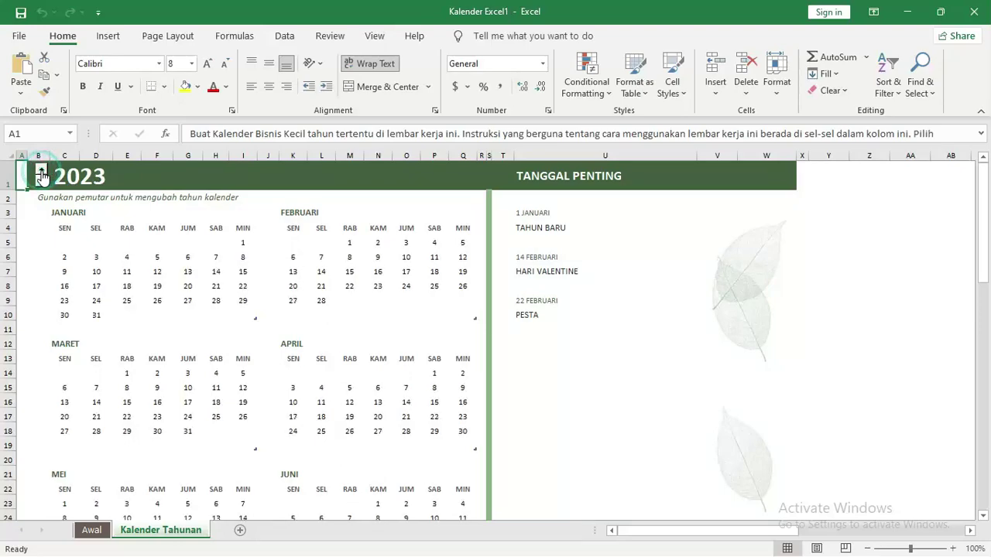
left_click(41, 182)
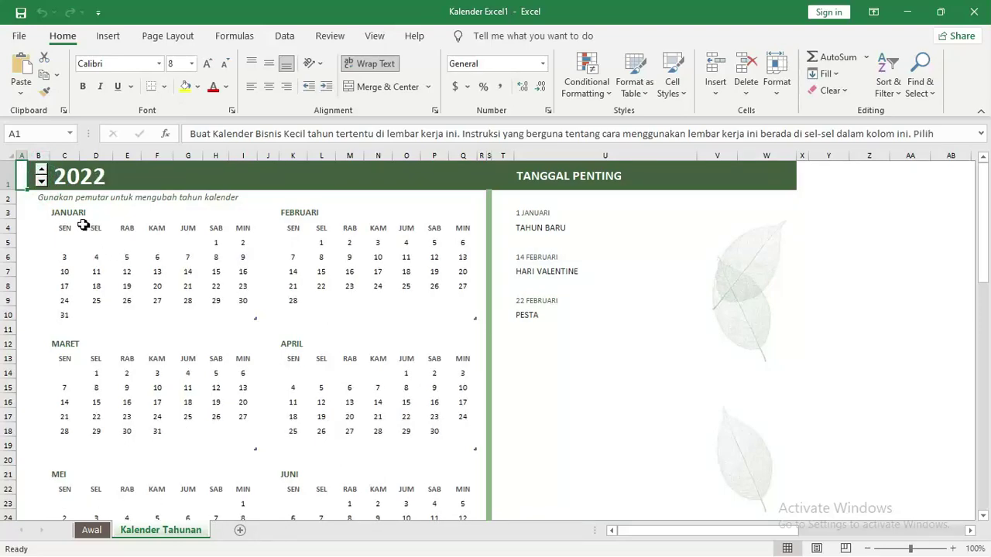
- Copy the JANUARI date block
left_click_drag(60, 215, 120, 320)
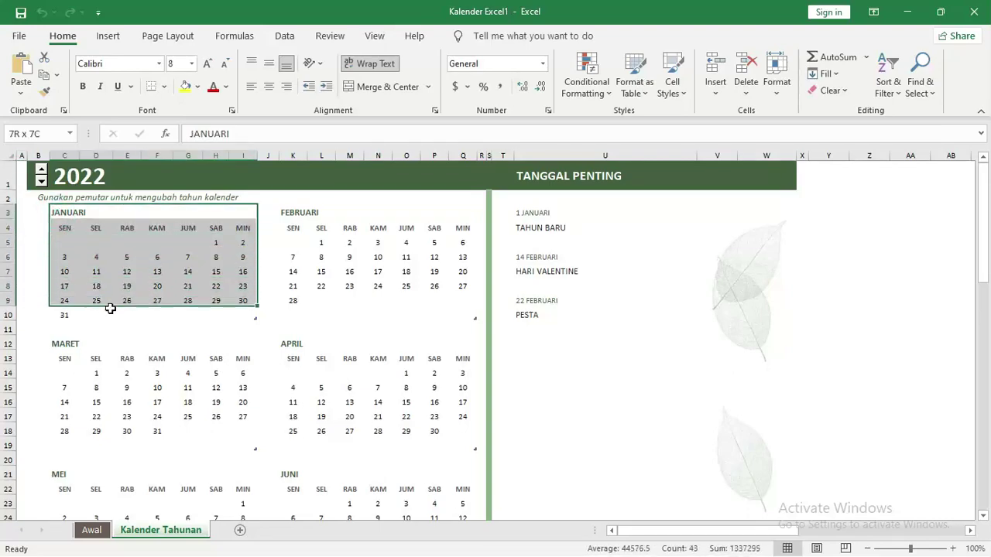
right_click(128, 283)
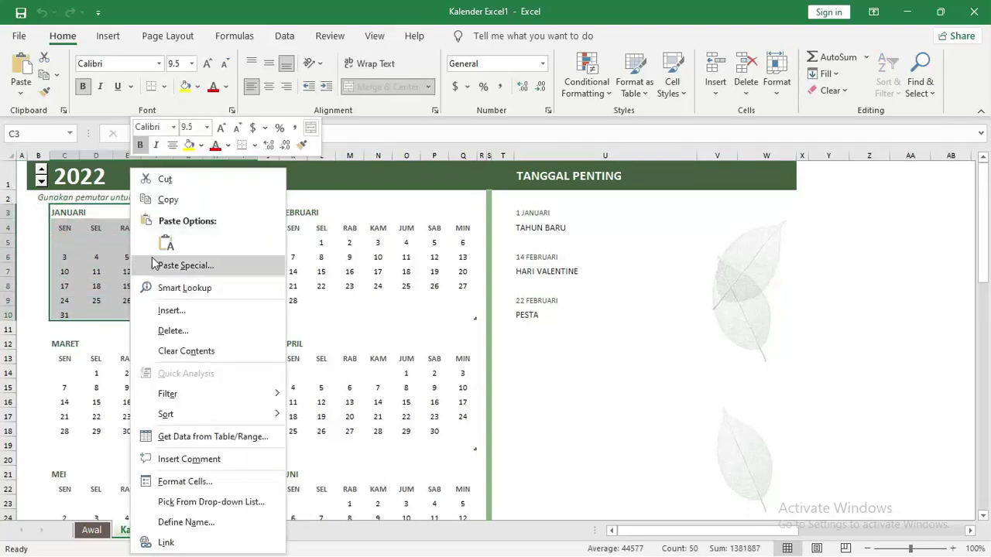
left_click(166, 203)
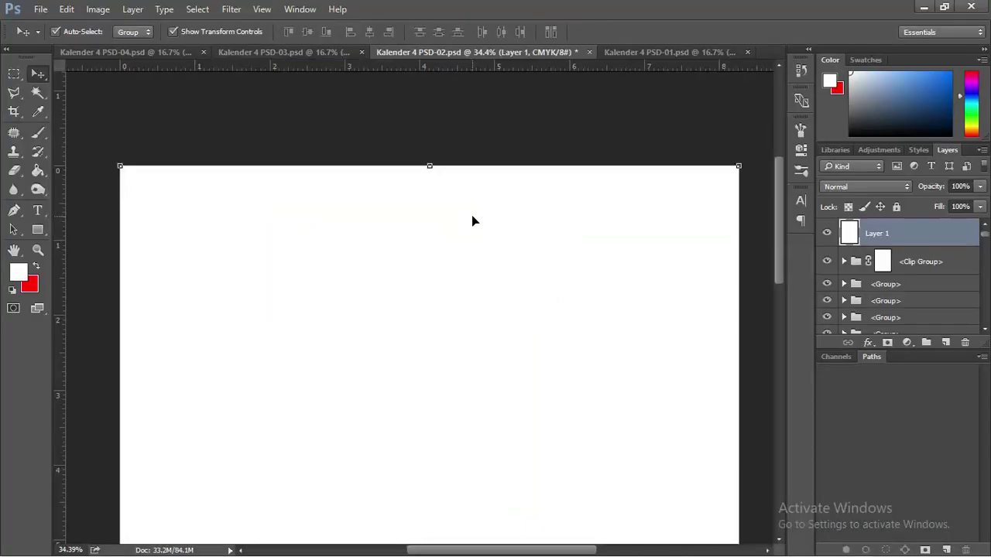
- Draw a text box near the upper left, paste the calendar dates, and select them
left_click(38, 211)
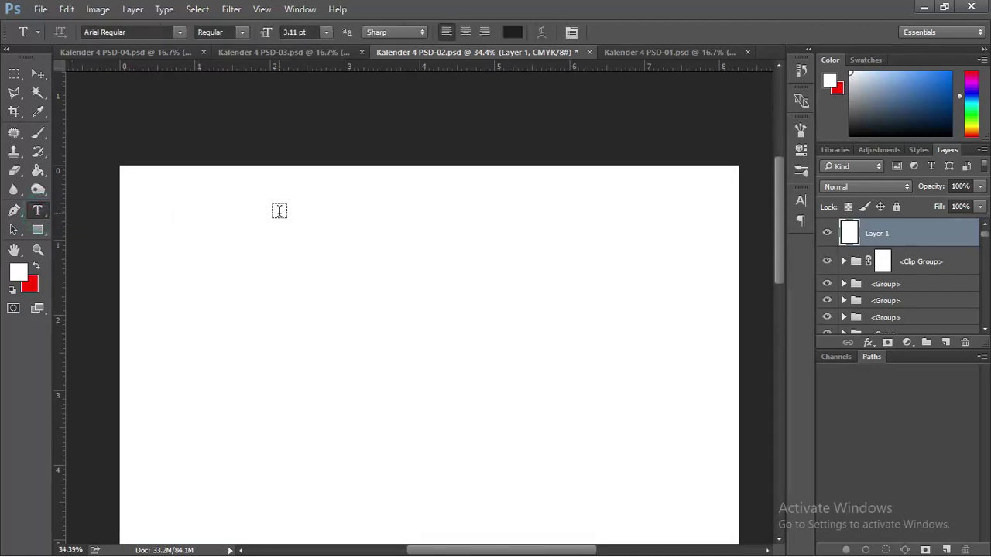
left_click_drag(209, 194, 457, 281)
key("ctrl+v")
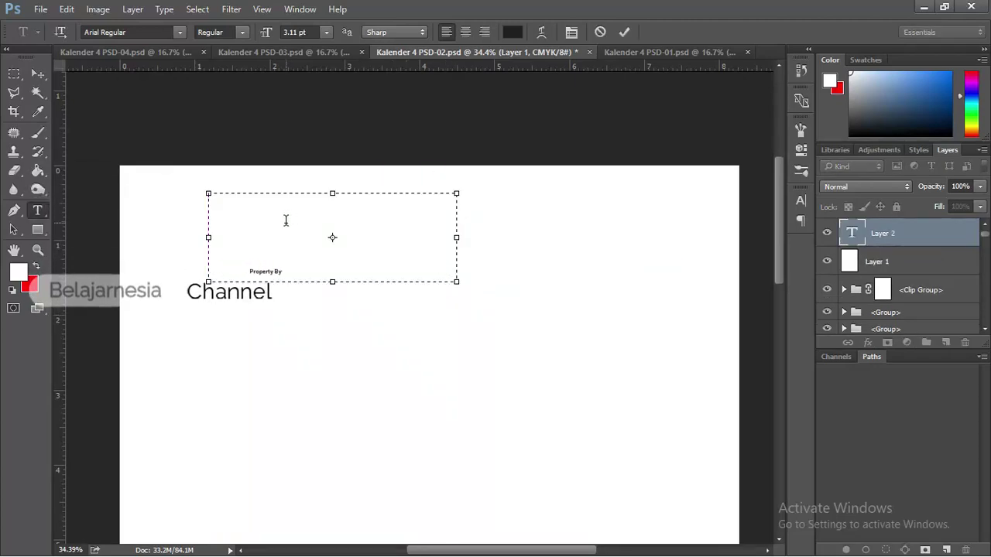
left_click_drag(279, 220, 240, 123)
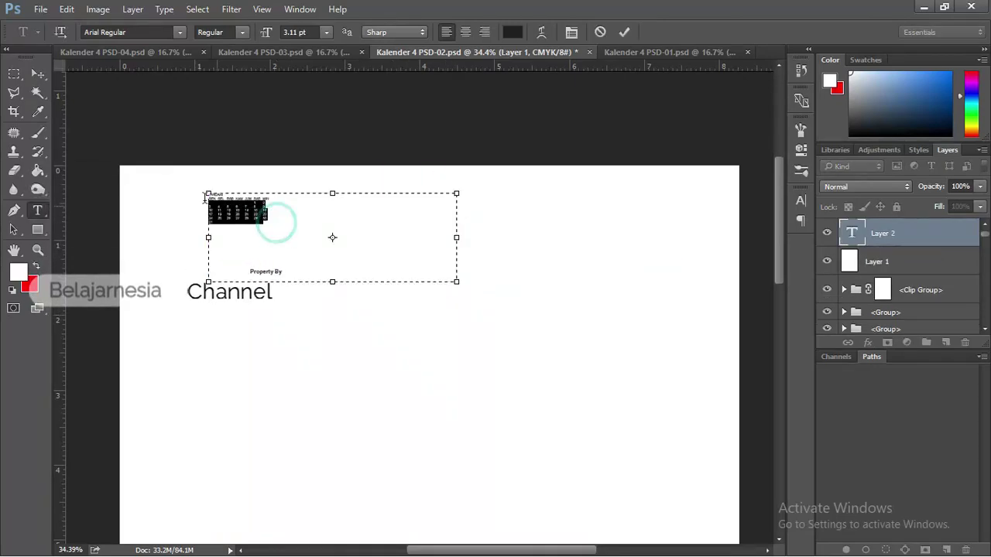
- Try the pasted dates at 36 pt, 12 pt, then 6 pt font size
left_click(326, 32)
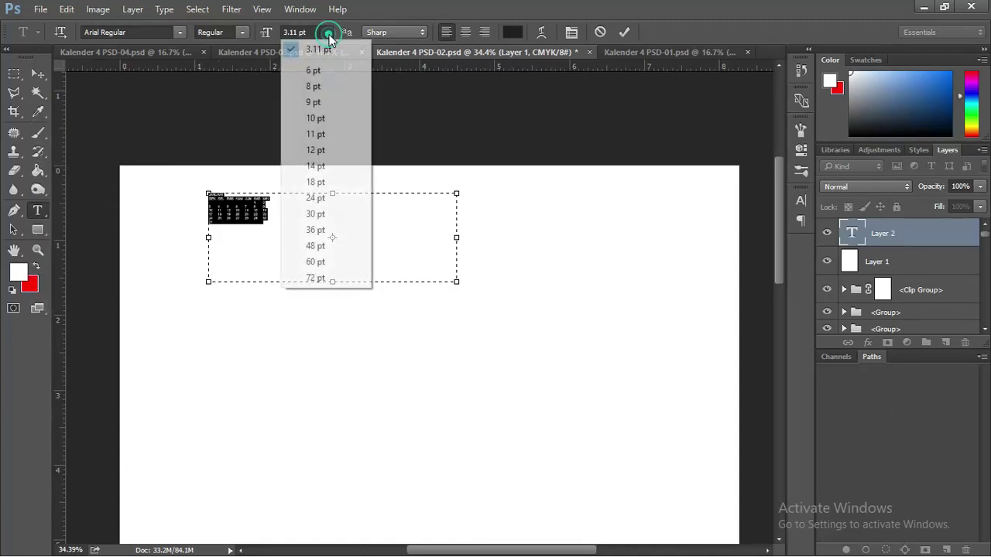
left_click(317, 231)
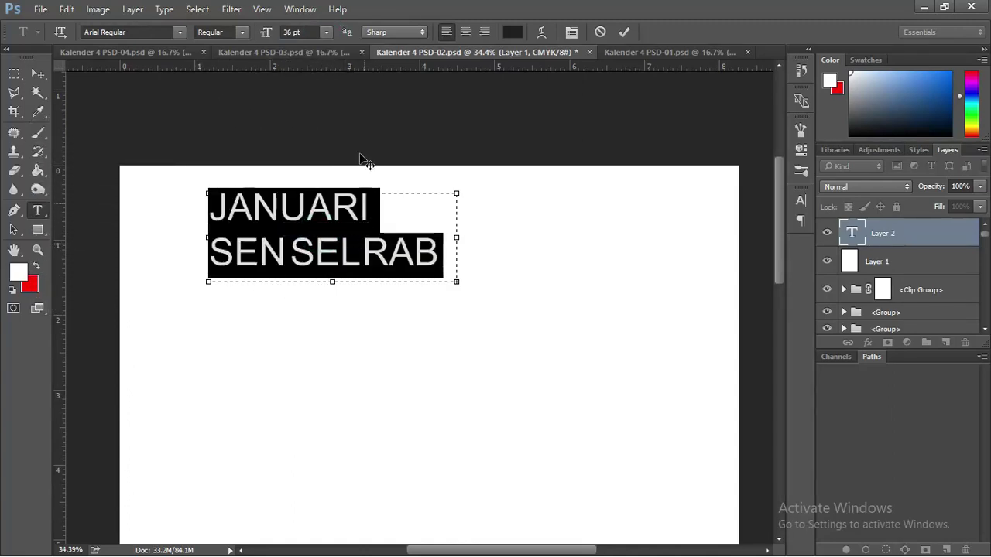
left_click(326, 31)
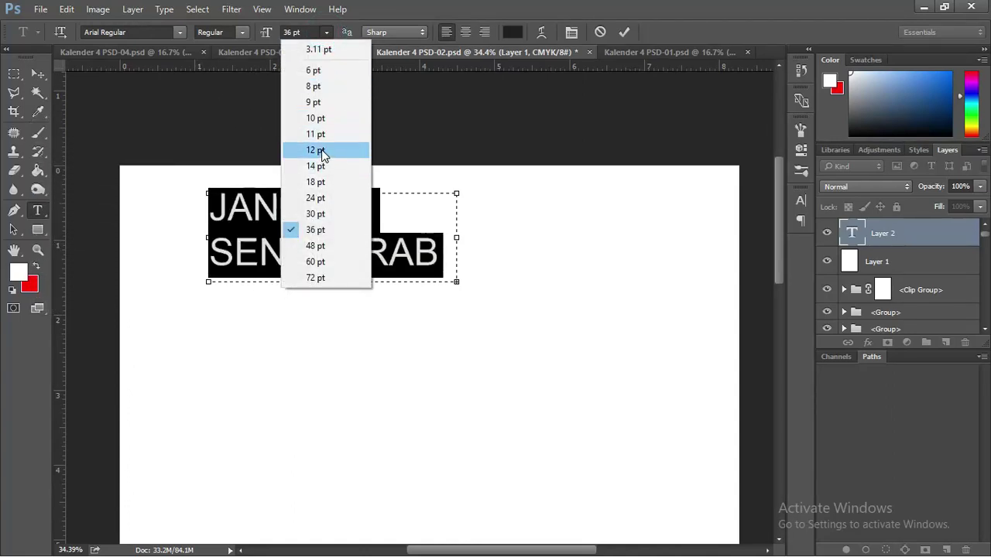
left_click(317, 150)
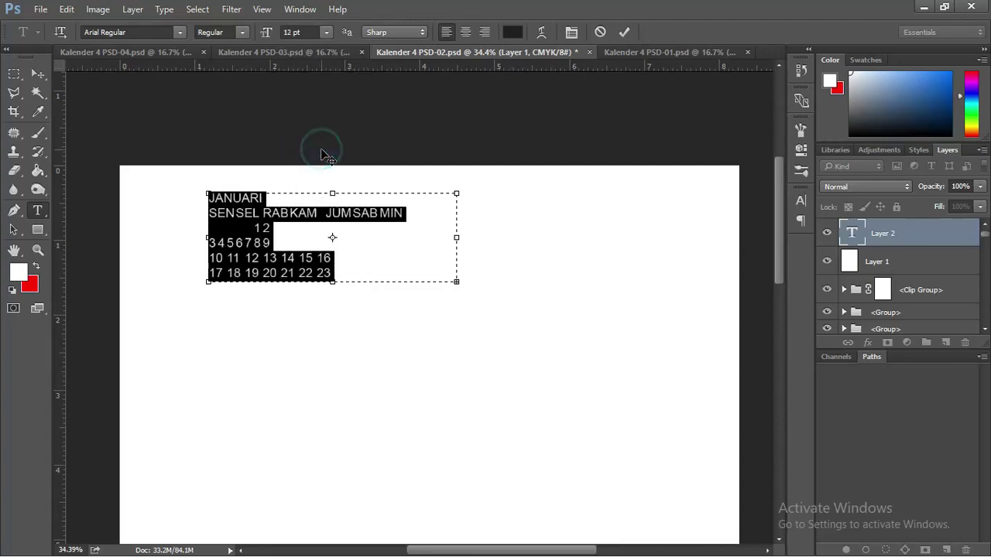
left_click(328, 33)
left_click(332, 69)
- Revert through the History panel to the empty New Type Layer state
left_click(800, 69)
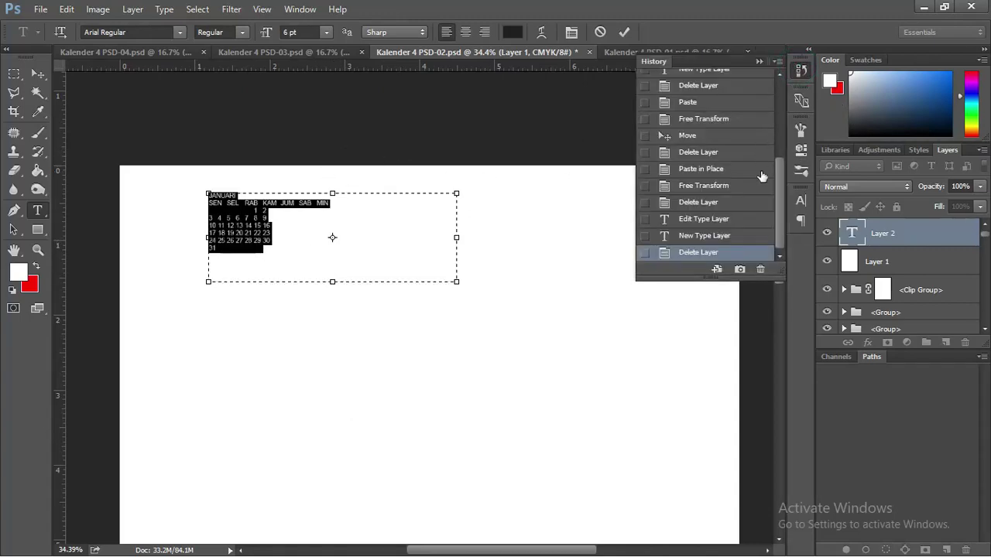
left_click(740, 235)
left_click(737, 219)
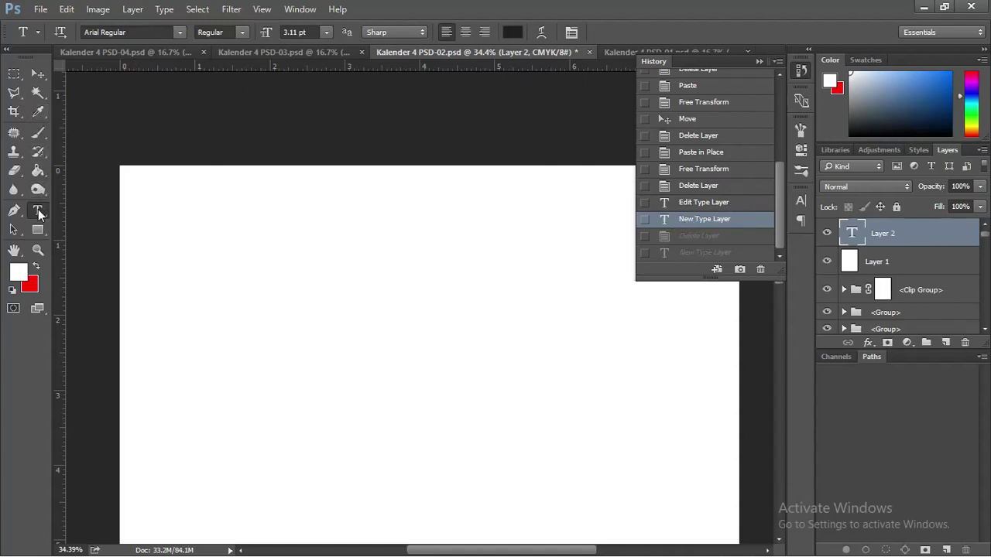
- Paste the January dates into a new text box and enlarge the block about threefold
left_click_drag(174, 205, 313, 259)
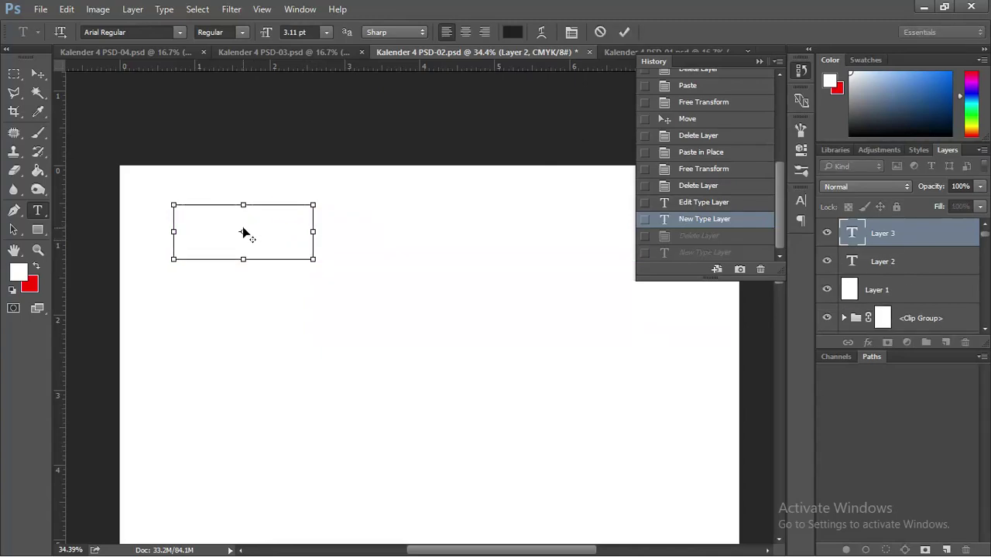
key("ctrl+v")
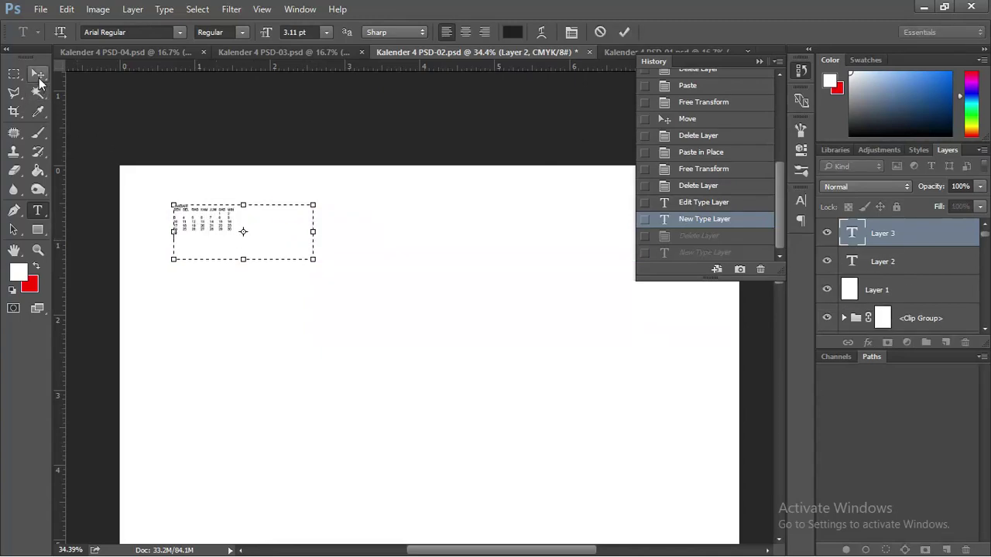
left_click(37, 74)
left_click_drag(313, 259, 609, 424)
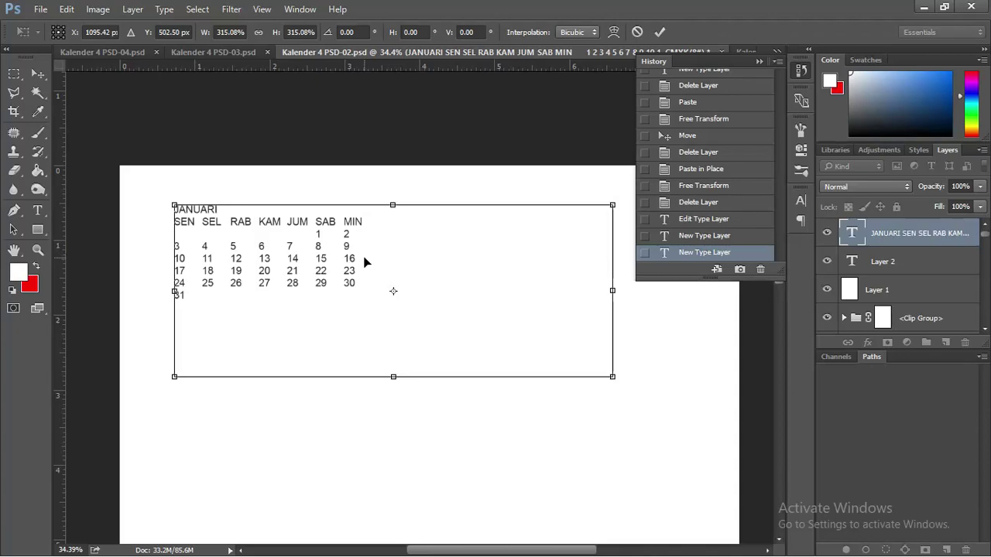
key("Return")
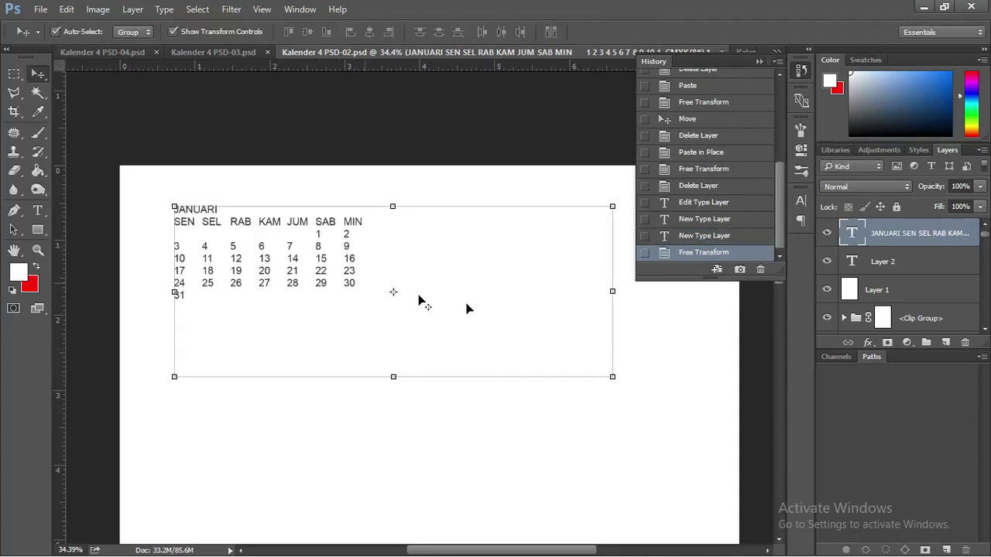
- Shrink the text box with Free Transform so it fits the 9.8 pt Arial dates
left_click_drag(614, 378, 613, 377)
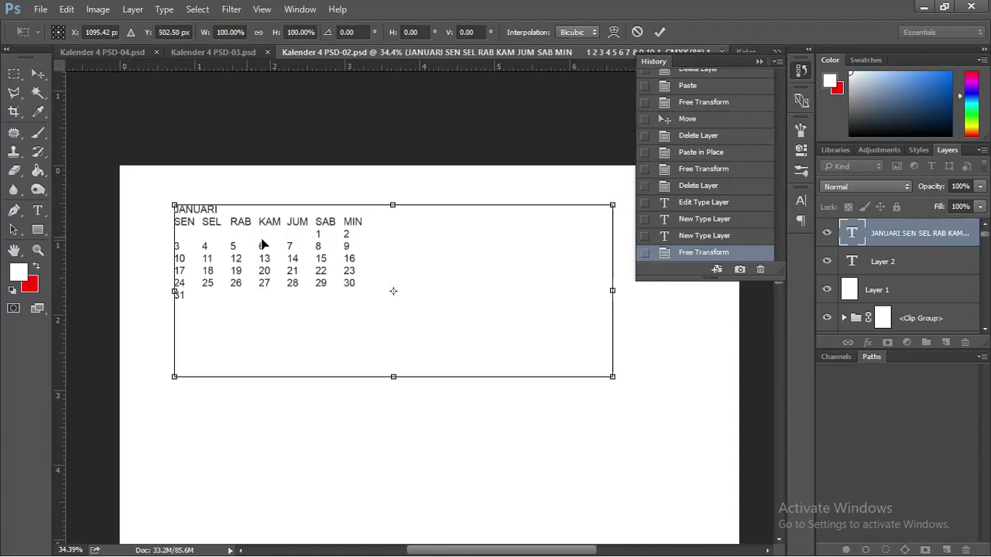
left_click(37, 210)
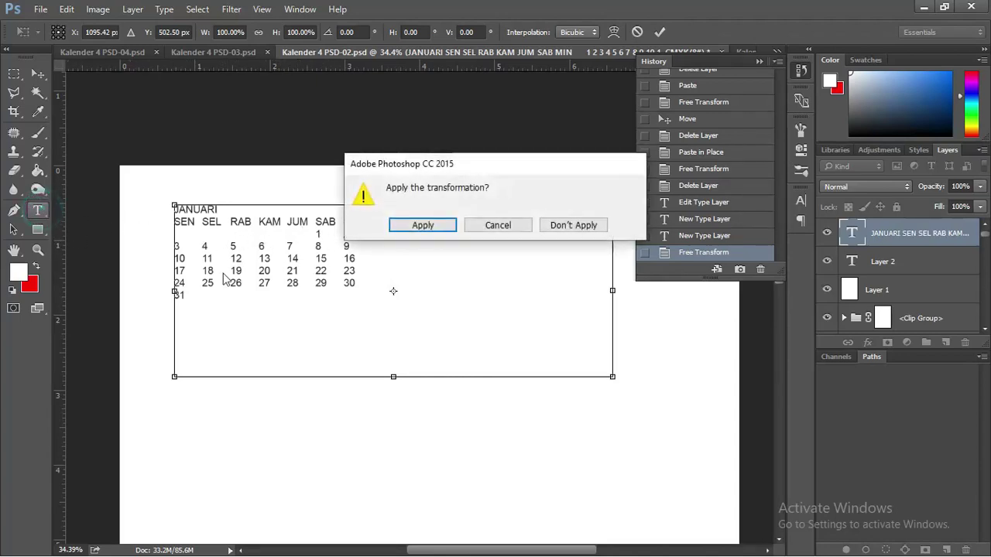
left_click(423, 225)
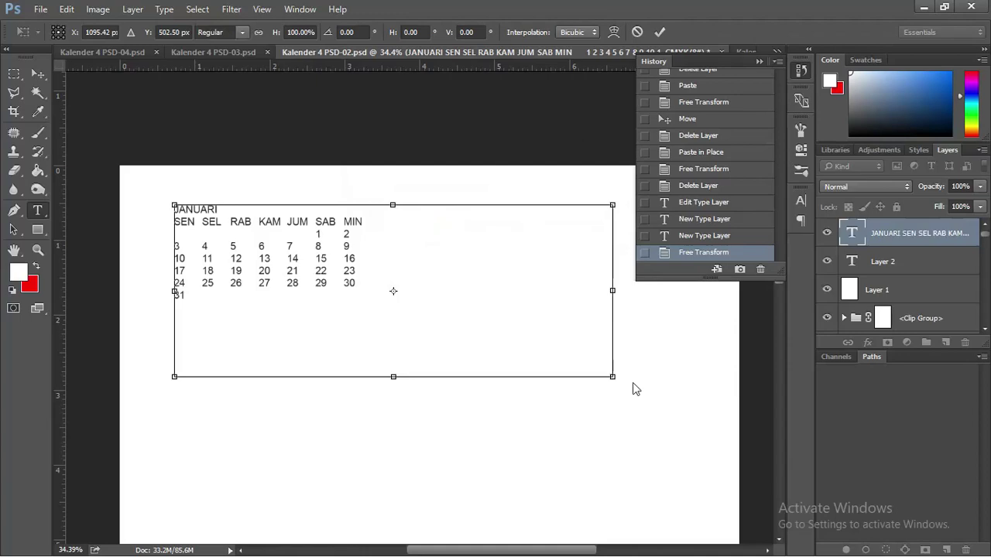
key("ctrl+t")
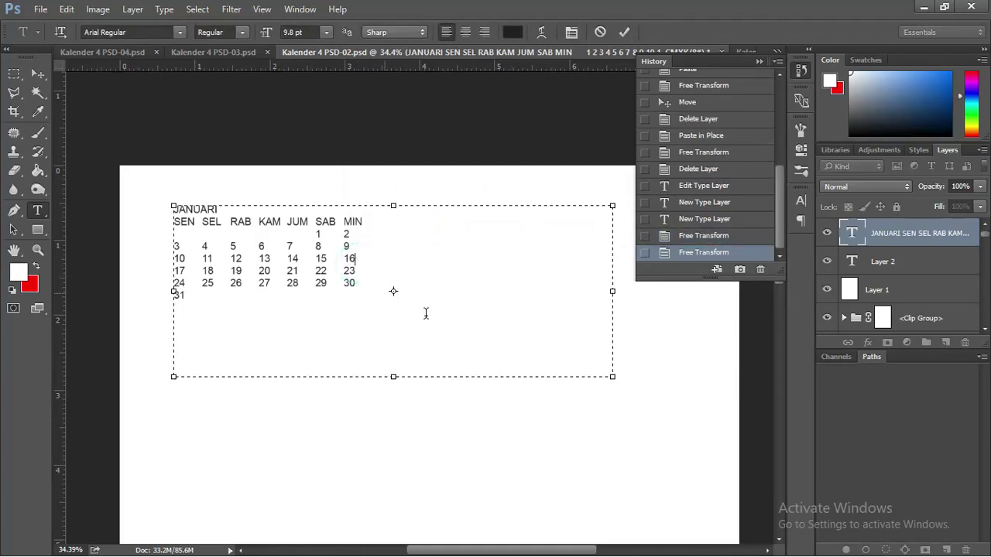
left_click_drag(612, 378, 376, 307)
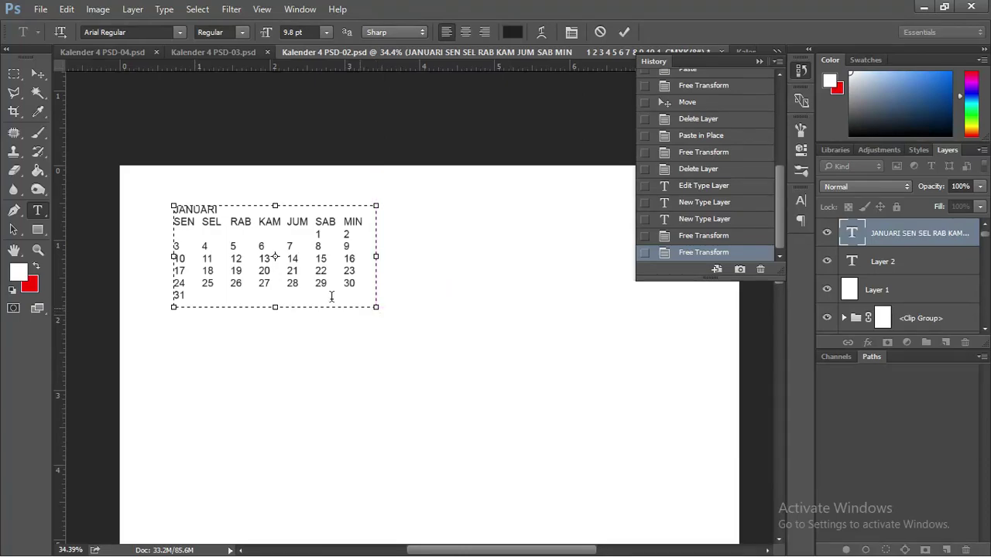
left_click(37, 73)
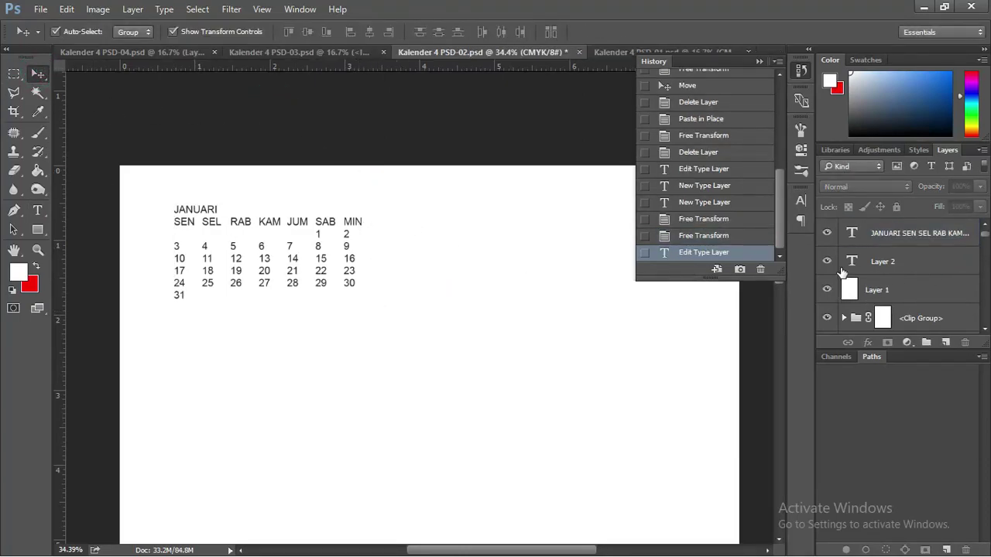
- Hide Layer 1, Layer 2 and the original date grid, placing the pasted dates below the weekday row
left_click(827, 261)
left_click(827, 290)
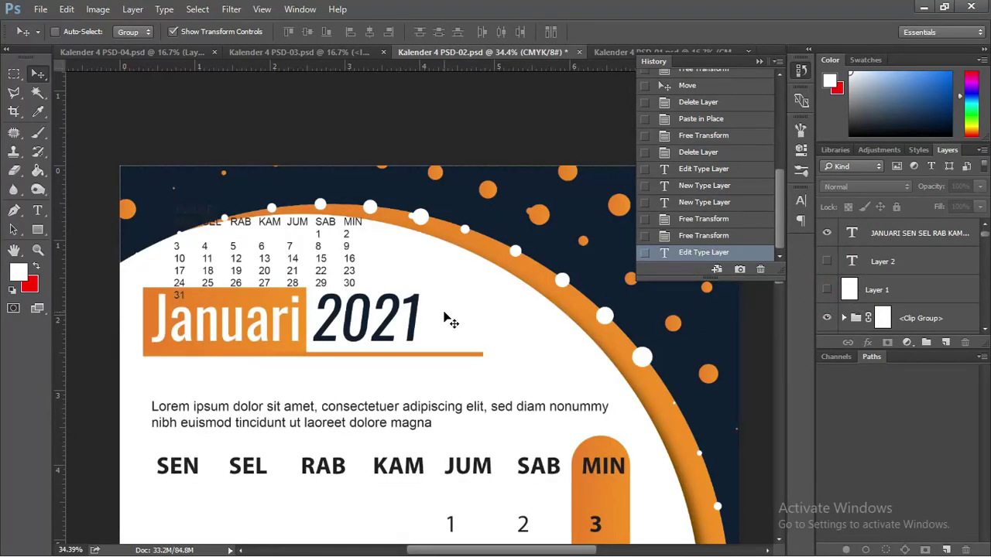
key("ctrl+minus")
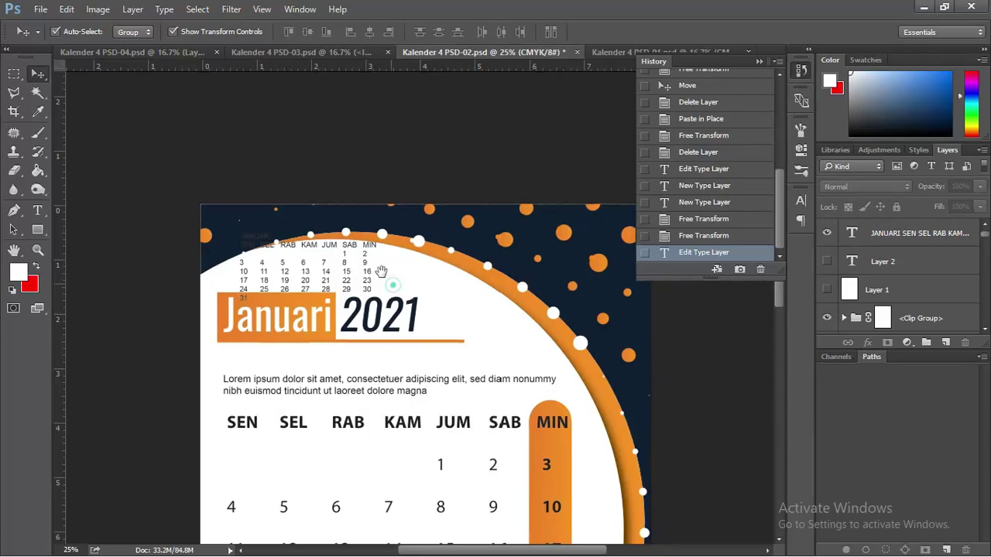
mouse_move(381, 271)
left_mouse_down()
mouse_move(365, 189)
mouse_move(364, 416)
left_mouse_up()
left_click_drag(337, 376, 316, 374)
scroll(556, 333, "down", 2)
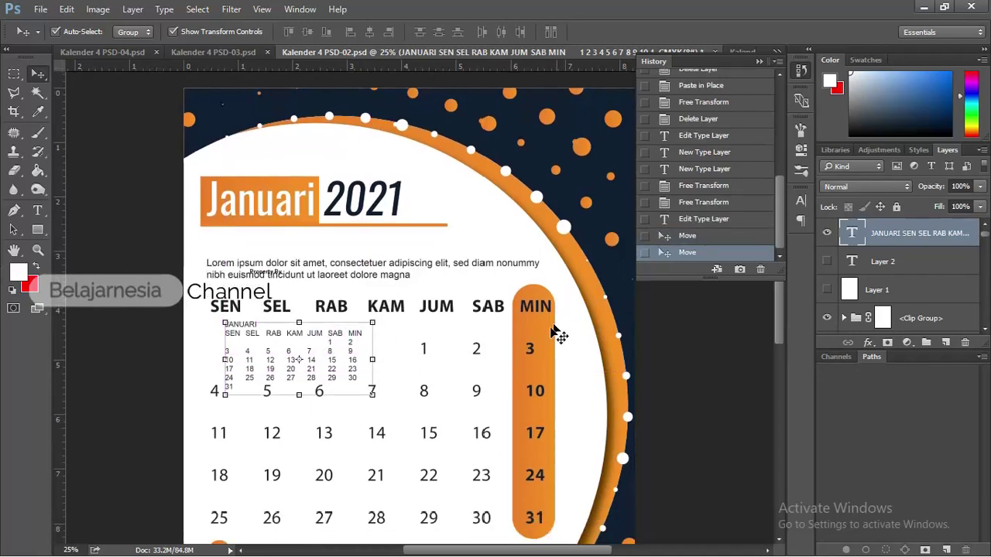
left_click(491, 305)
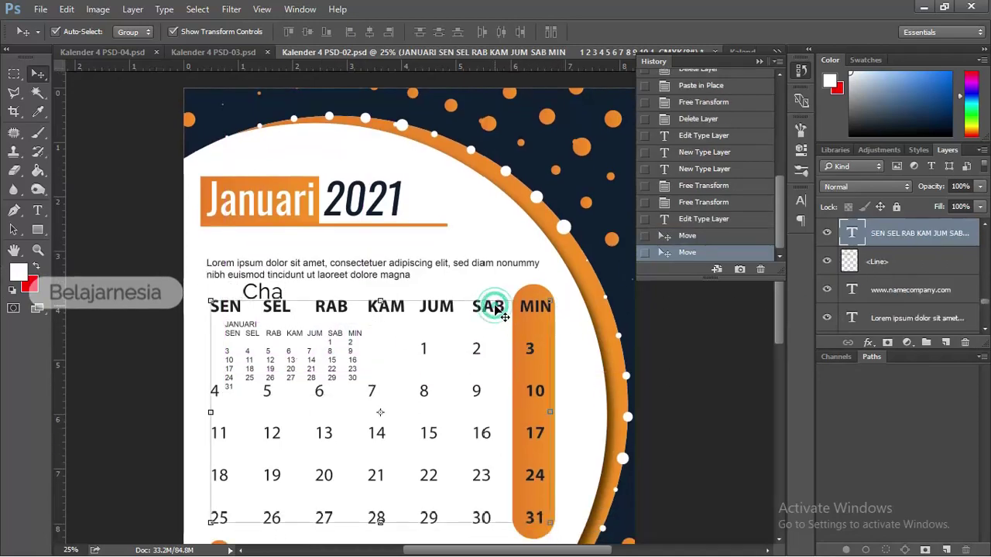
left_click(827, 233)
- Scale the pasted January dates to about 239% and nudge them up
left_click(323, 379)
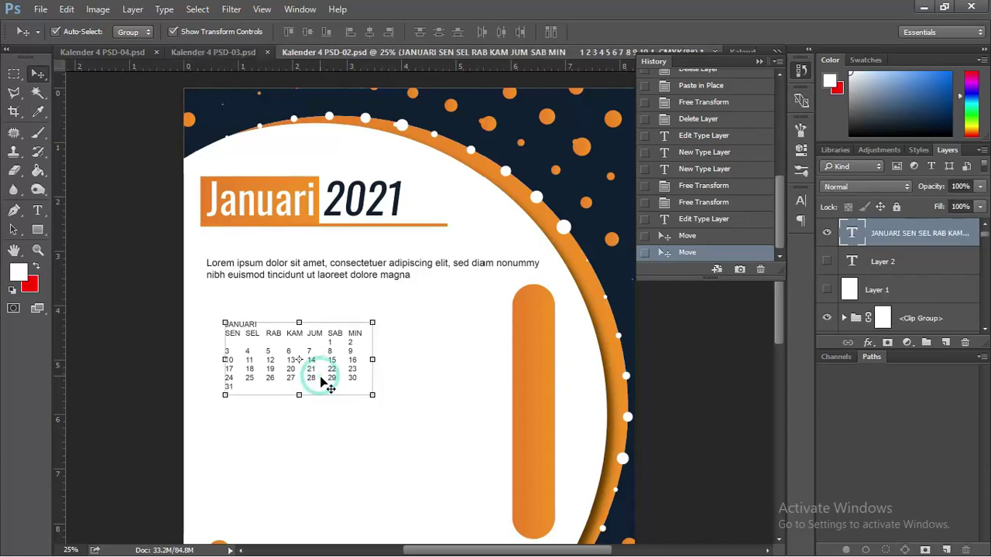
key("ctrl+minus")
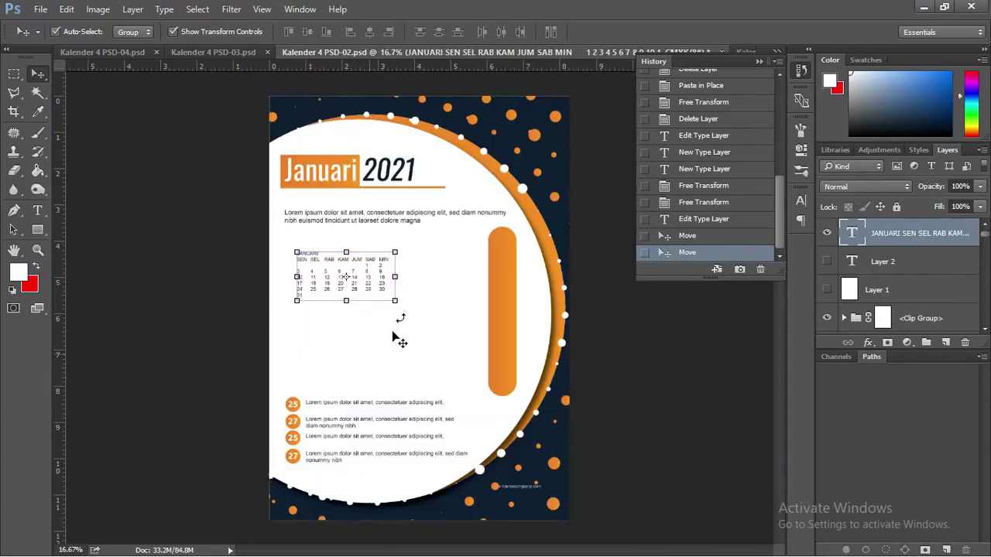
left_click_drag(394, 302, 462, 334)
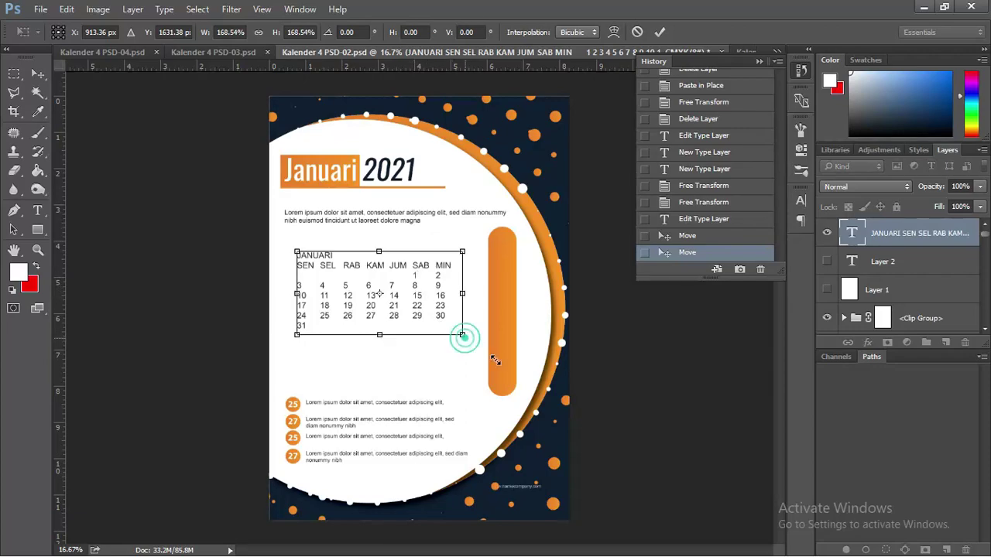
mouse_move(463, 335)
left_mouse_down()
mouse_move(521, 375)
mouse_move(533, 364)
left_mouse_up()
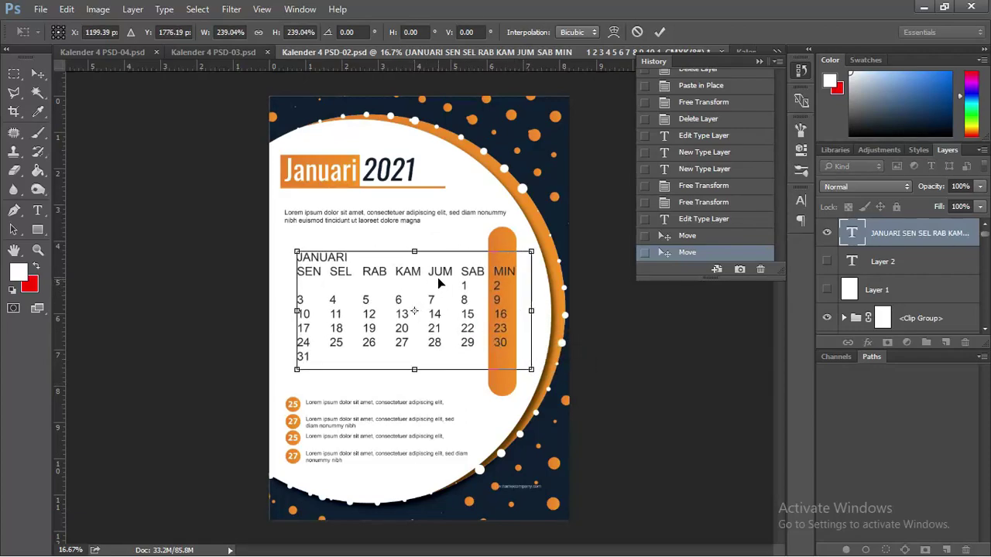
left_click_drag(439, 273, 438, 258)
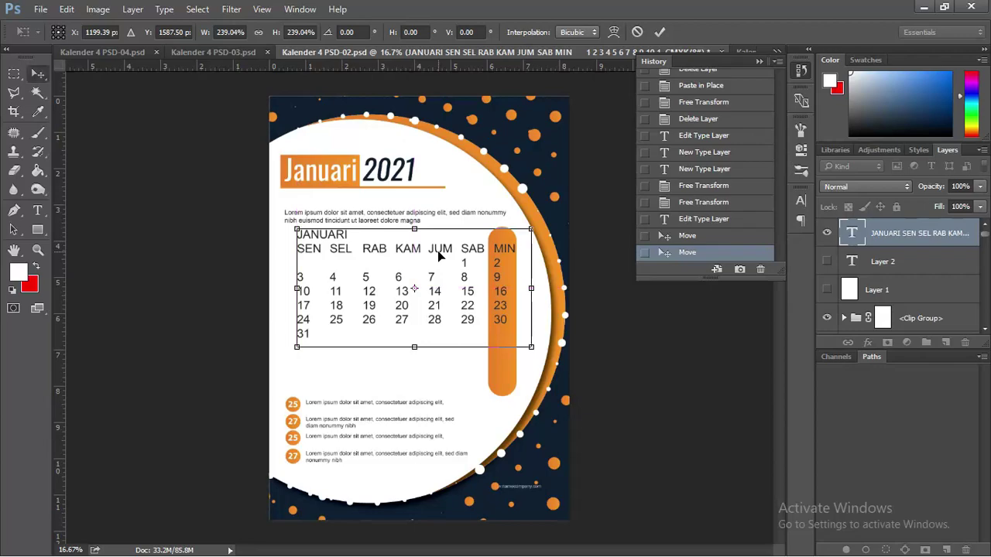
key("Return")
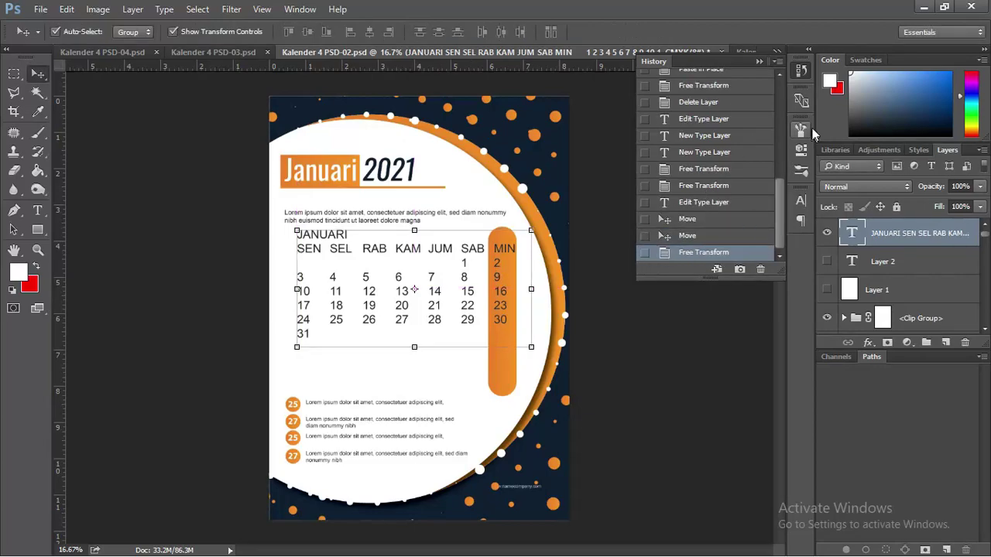
- Set the date rows' leading to 49 pt in the Character panel
left_click(799, 200)
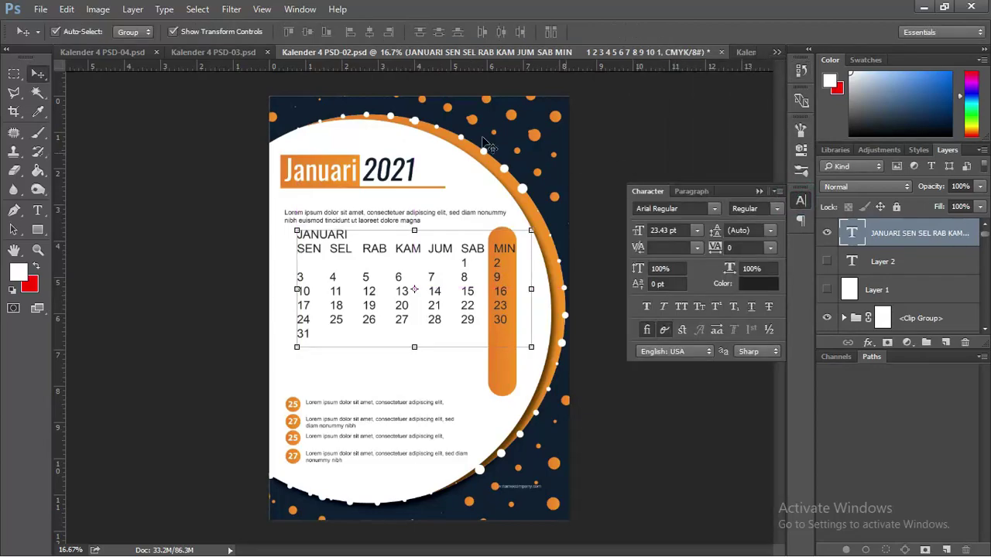
left_click(300, 9)
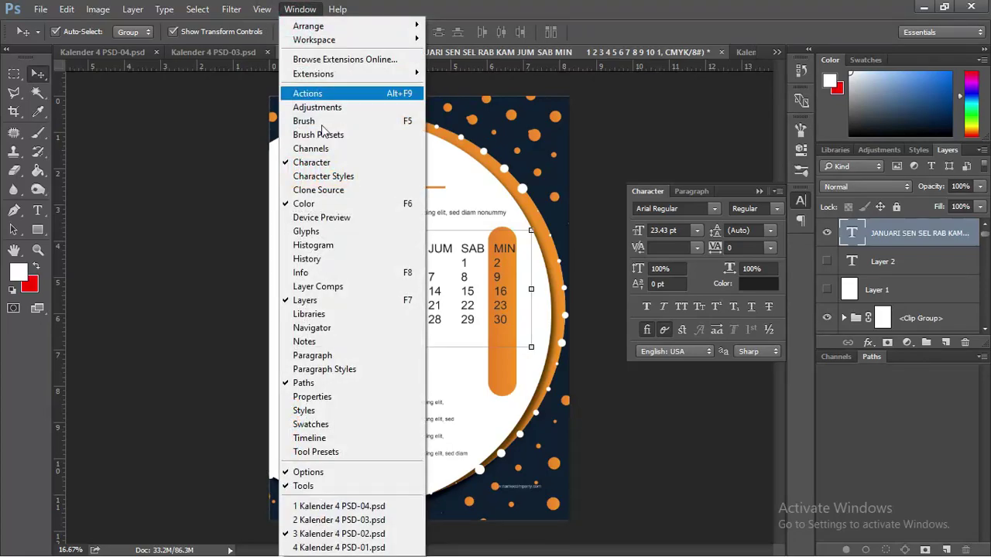
left_click(721, 230)
left_click(734, 231)
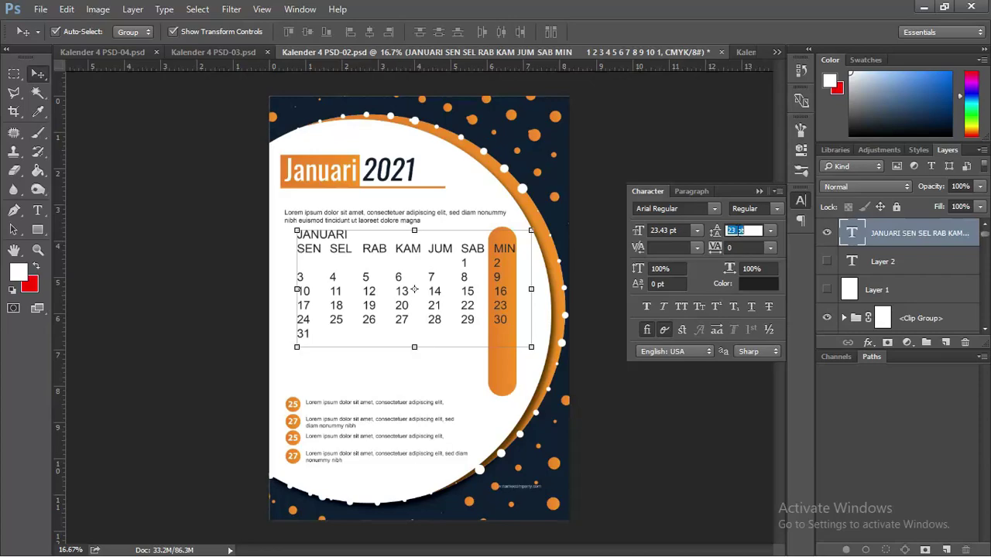
key("Return")
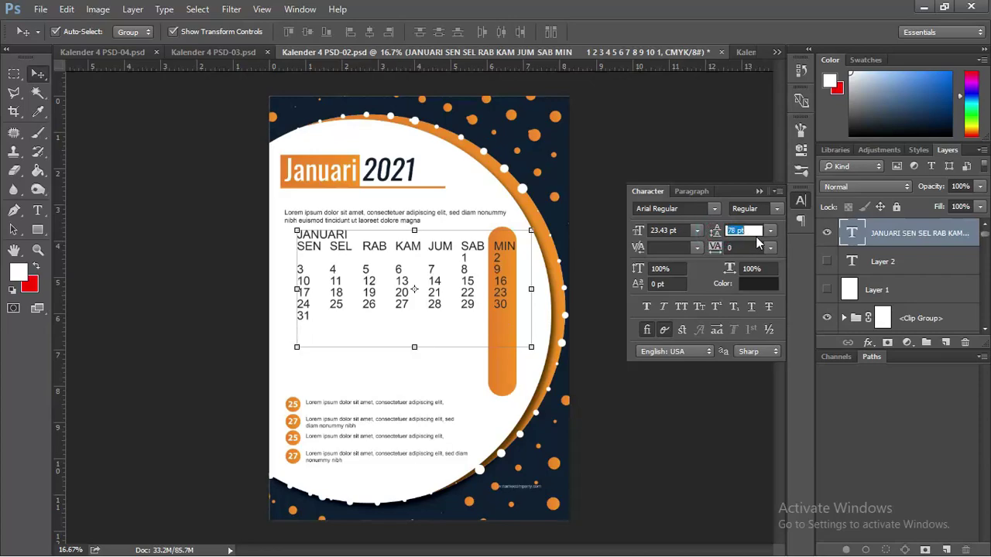
left_click(717, 232)
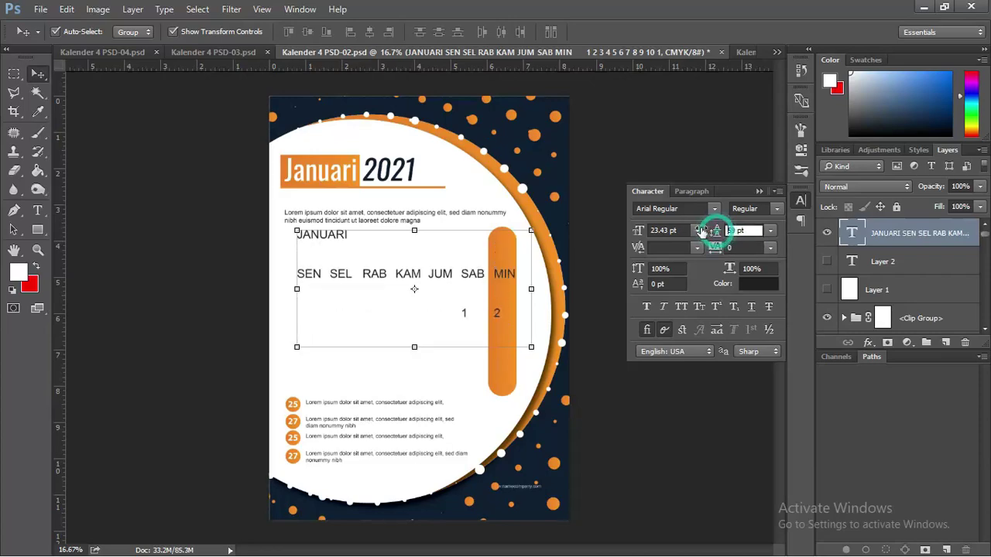
left_click_drag(700, 231, 719, 232)
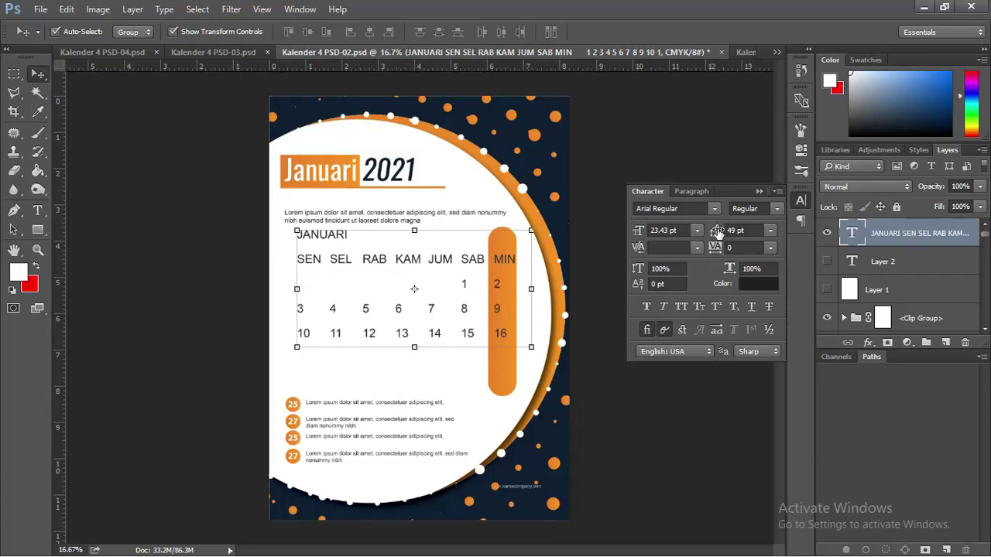
left_click(719, 233)
- Extend the text box so dates through 31 show, then move the block up slightly
left_click(37, 211)
left_click(435, 333)
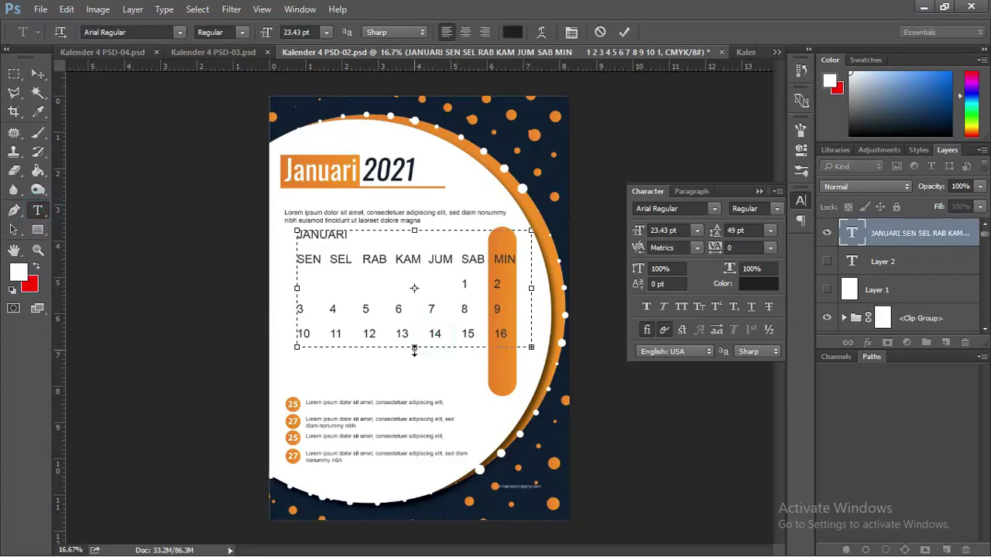
left_click_drag(414, 347, 409, 422)
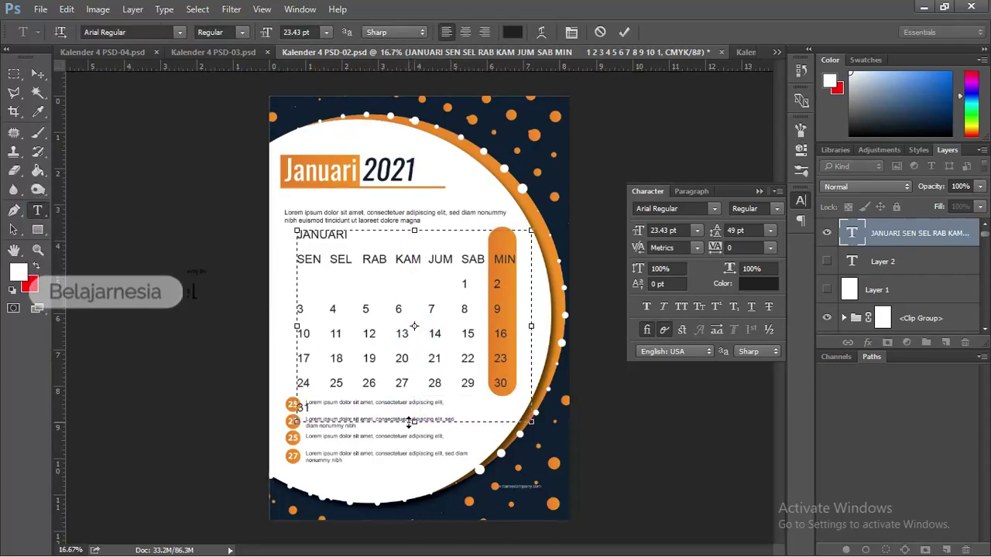
left_click_drag(409, 422, 417, 414)
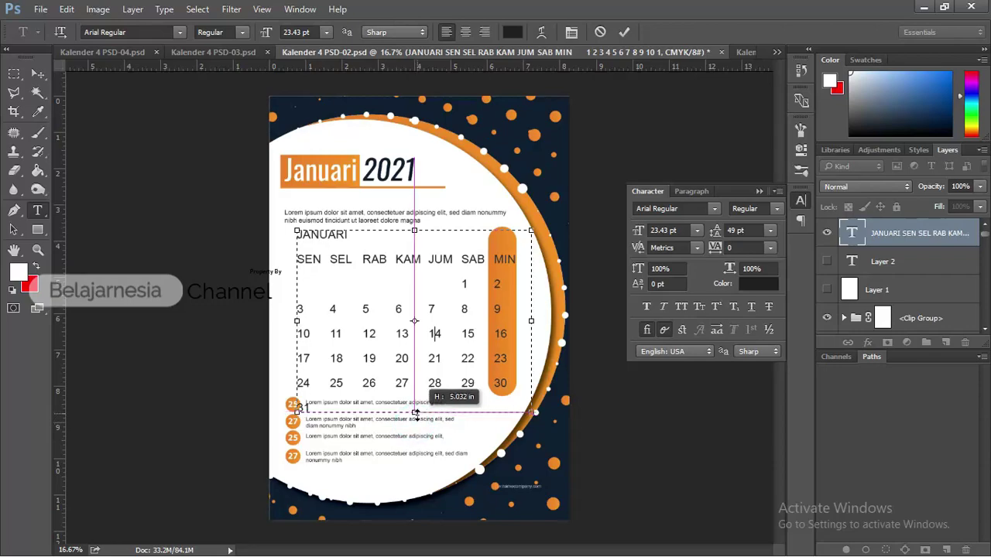
left_click(33, 76)
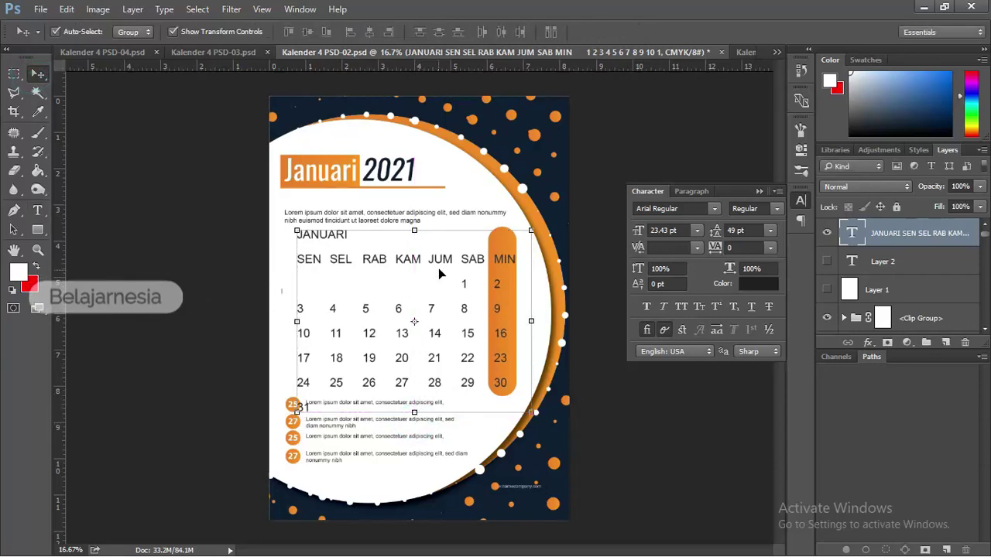
left_click_drag(420, 263, 420, 248)
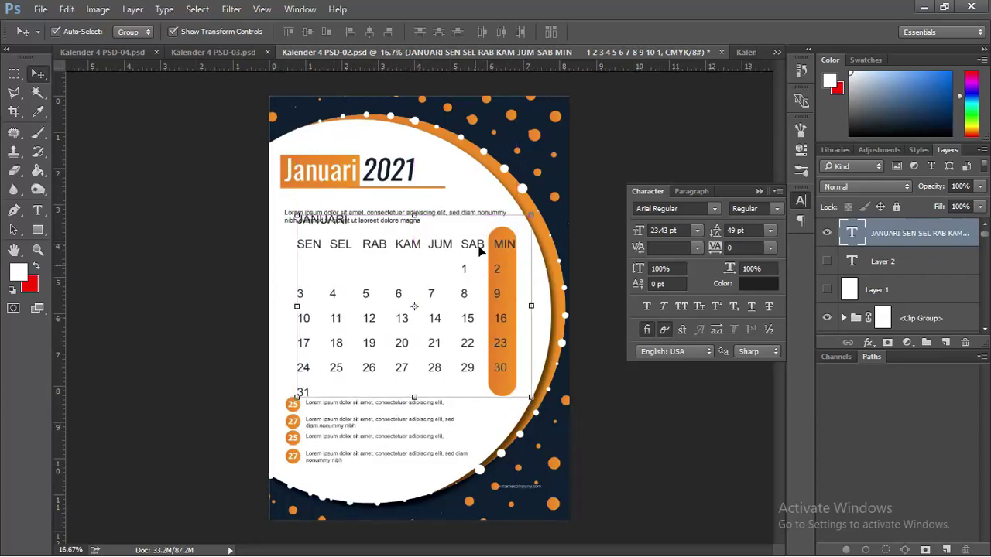
- Close the Character panel, compare the PSD-03 and PSD-04 designs, then return to PSD-02 and deselect
left_click(761, 191)
left_click(227, 53)
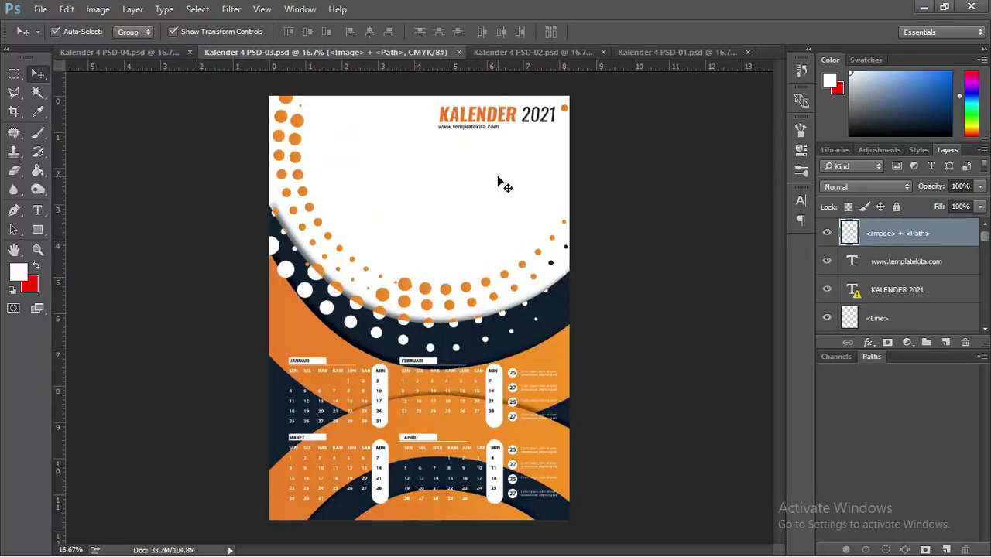
left_click(130, 53)
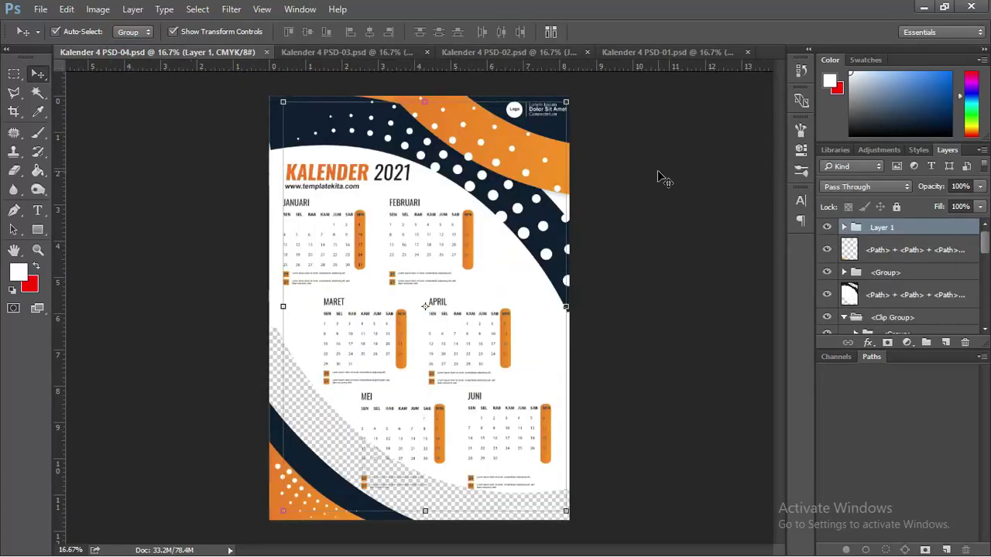
left_click(597, 195)
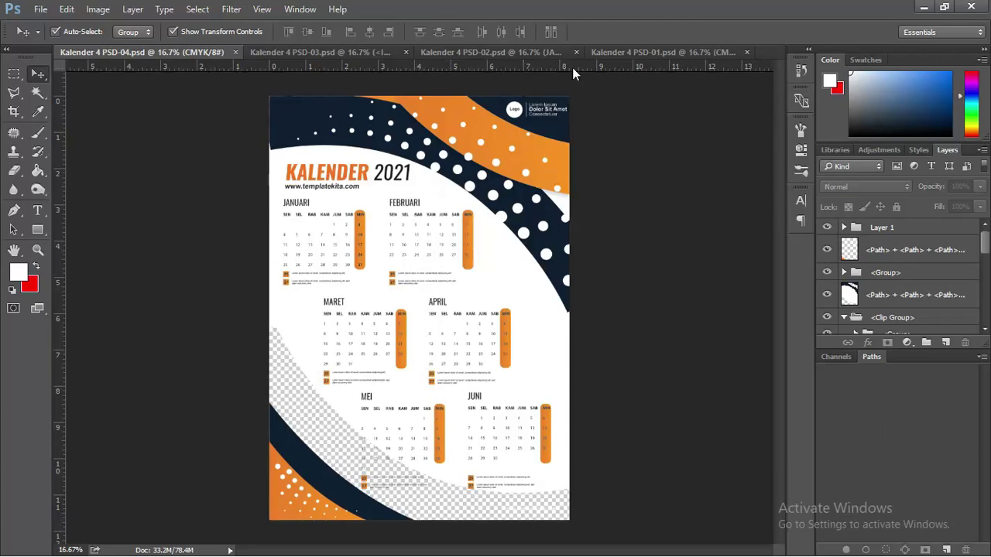
left_click(534, 53)
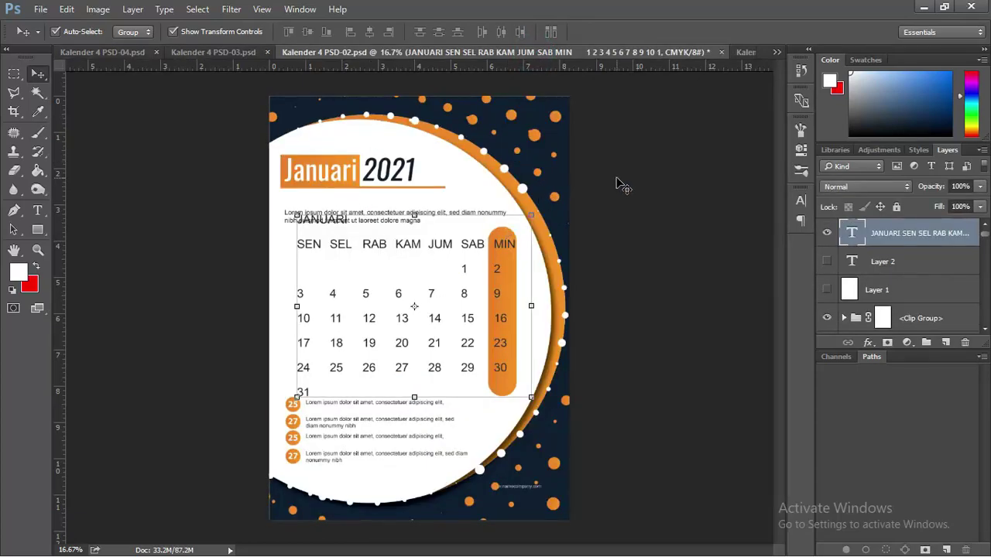
left_click(651, 229)
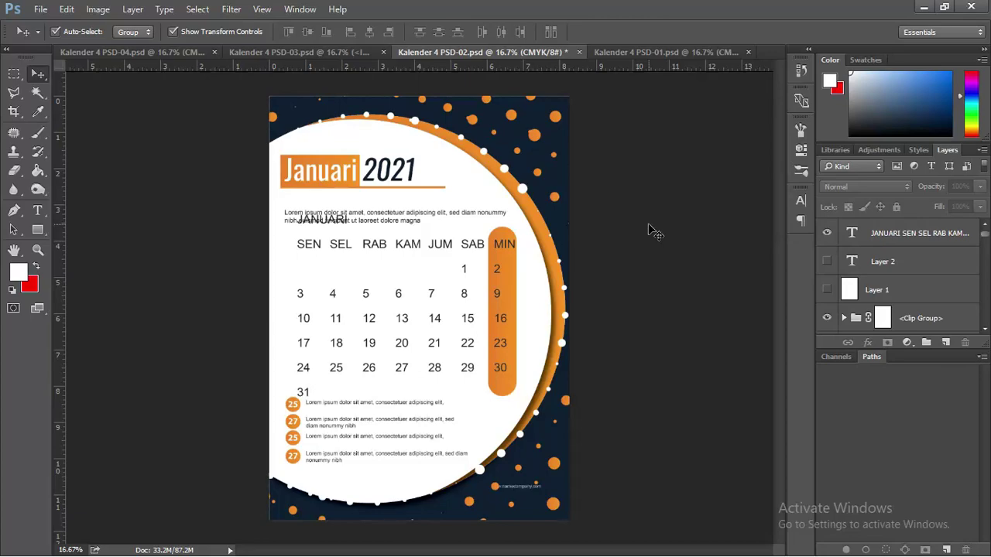